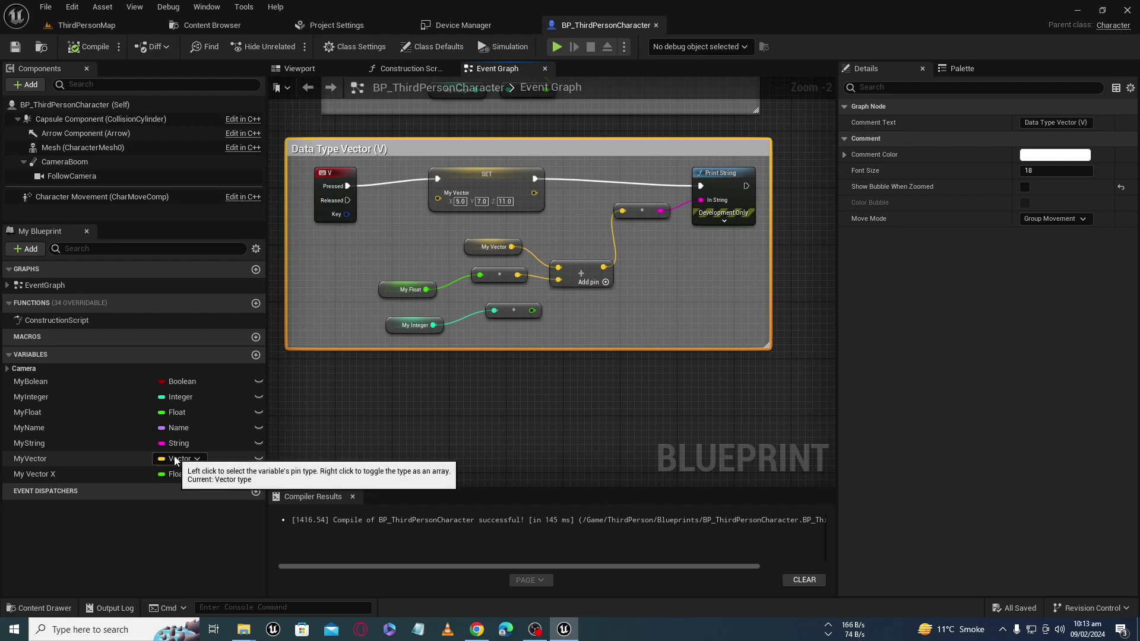
- Delete the unused My Vector X variable from BP_ThirdPersonCharacter
left_click(45, 475)
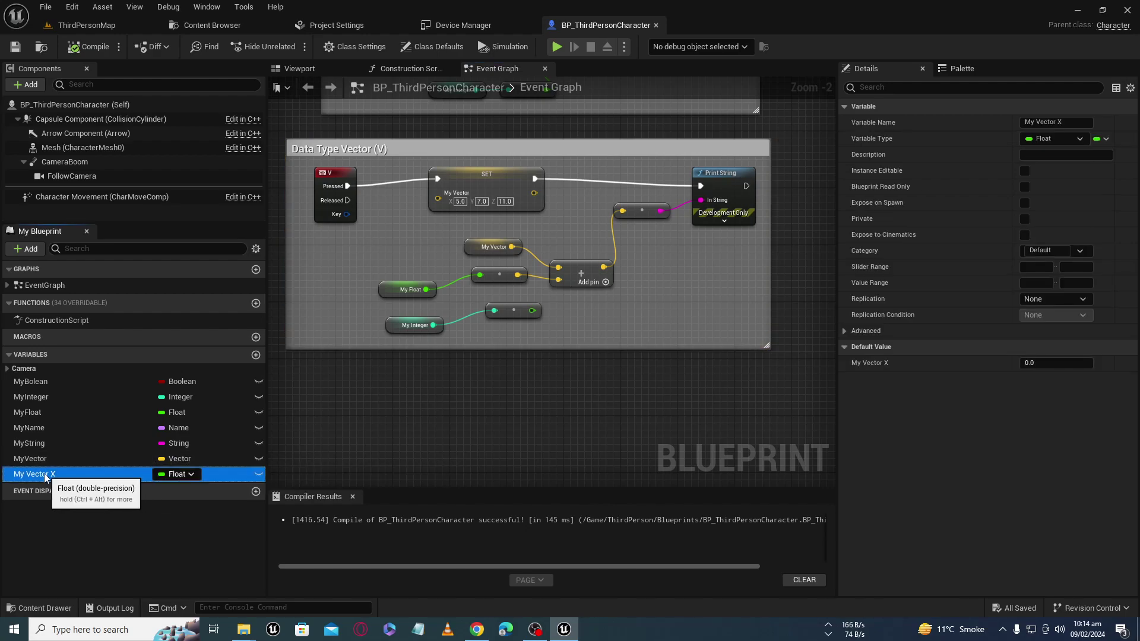
key("Delete")
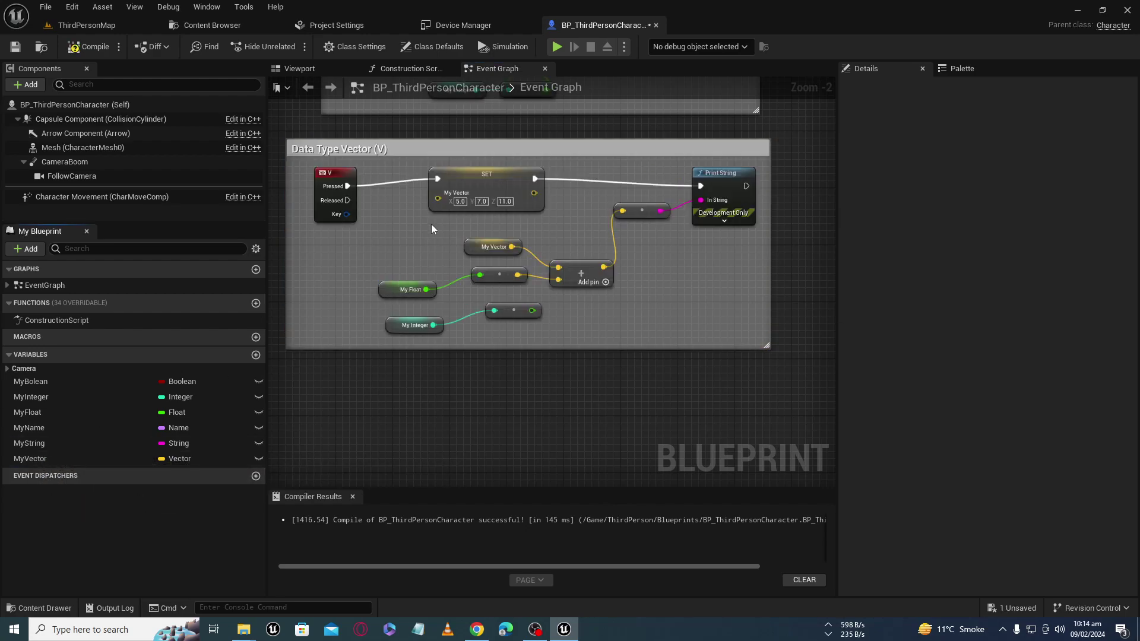
right_click_drag(431, 224, 425, 237)
scroll(426, 237, "up", 2)
- Move the SET node left and down, then shift the node group toward the top of the graph
left_click_drag(516, 159, 493, 170)
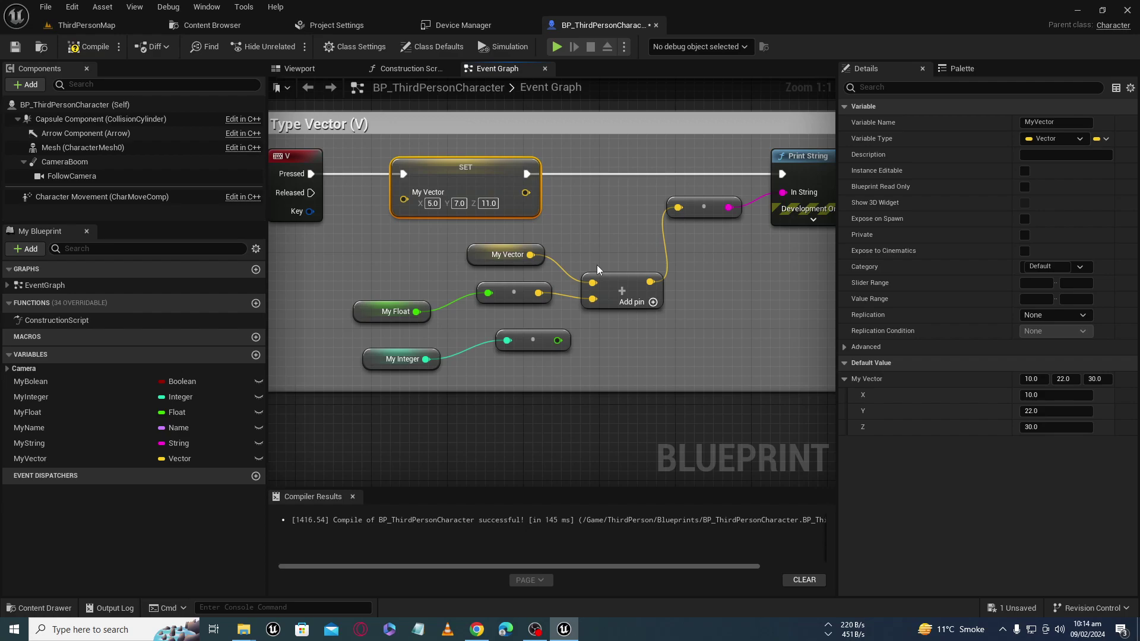
right_click_drag(600, 259, 588, 222)
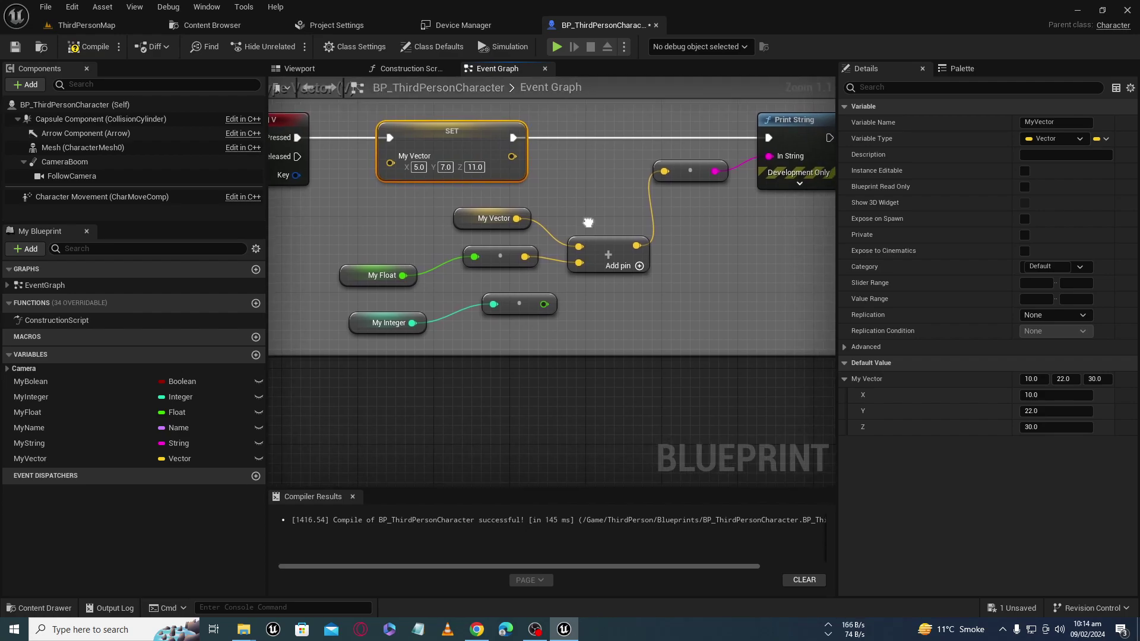
scroll(713, 208, "down", 2)
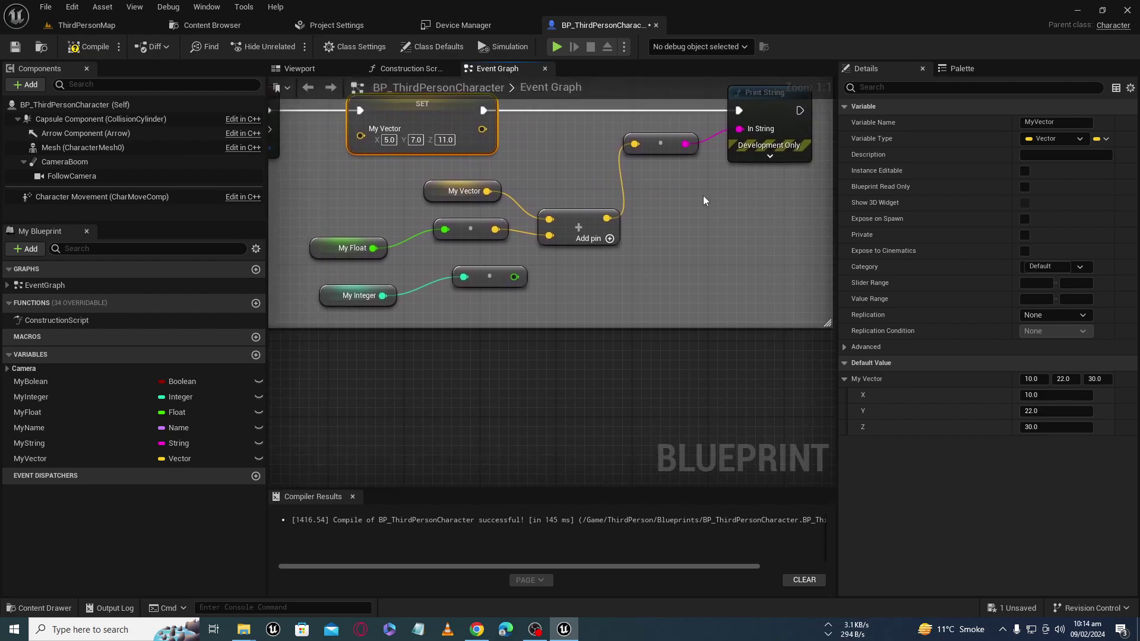
right_click_drag(551, 359, 587, 242)
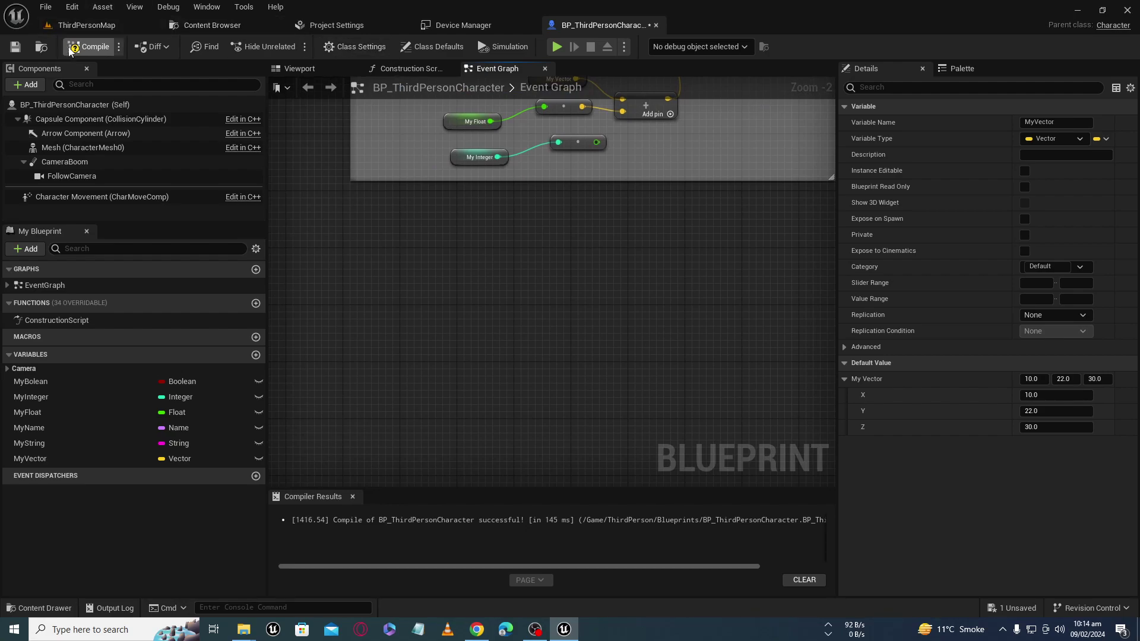
- Play ThirdPersonMap in the editor and walk the character around, freeing the mouse with Shift+F1 between runs
left_click(87, 25)
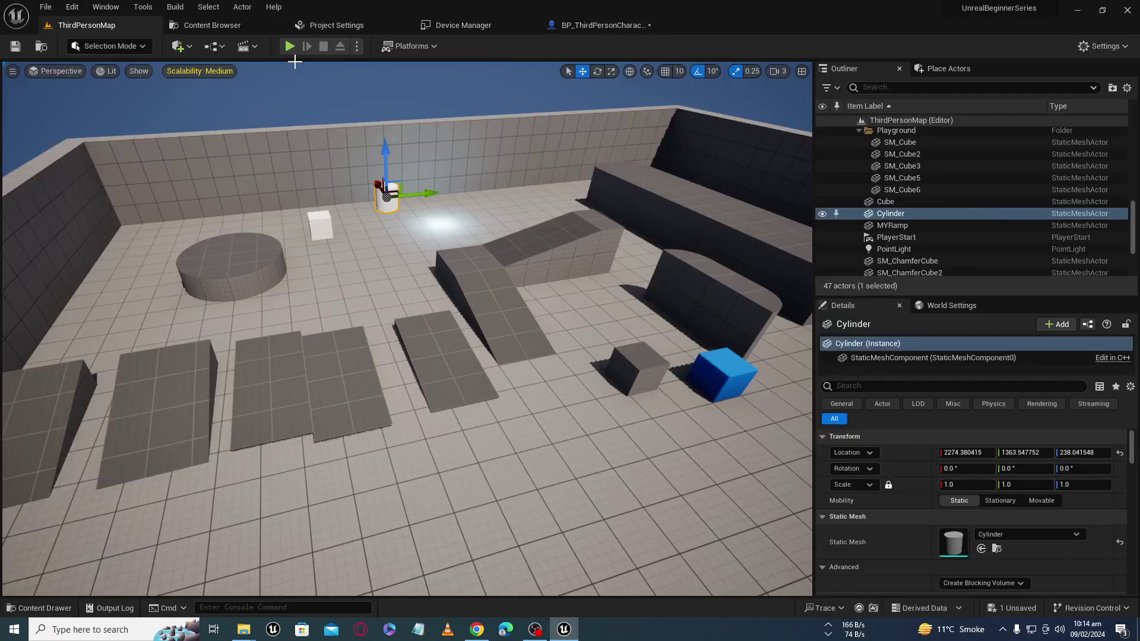
left_click(290, 46)
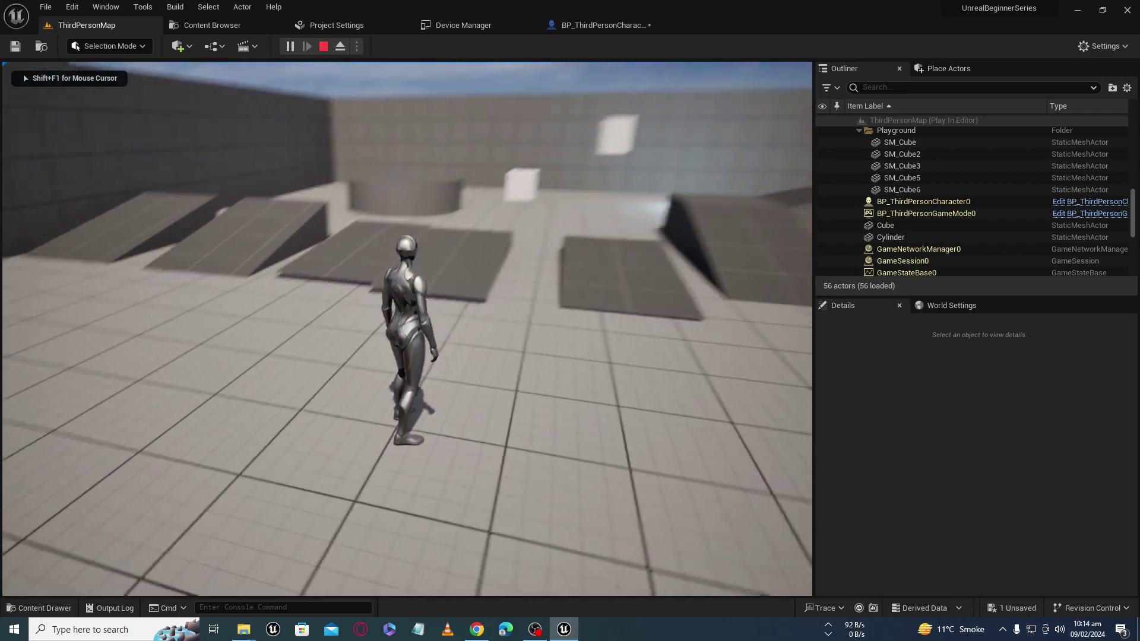
key("shift+F1")
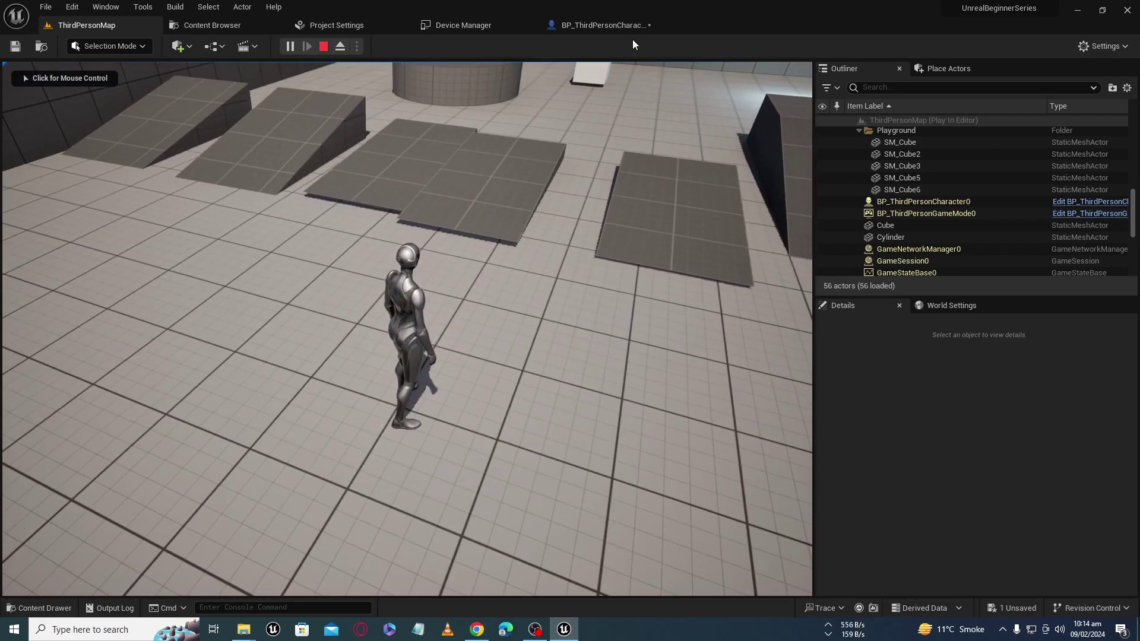
left_click(456, 333)
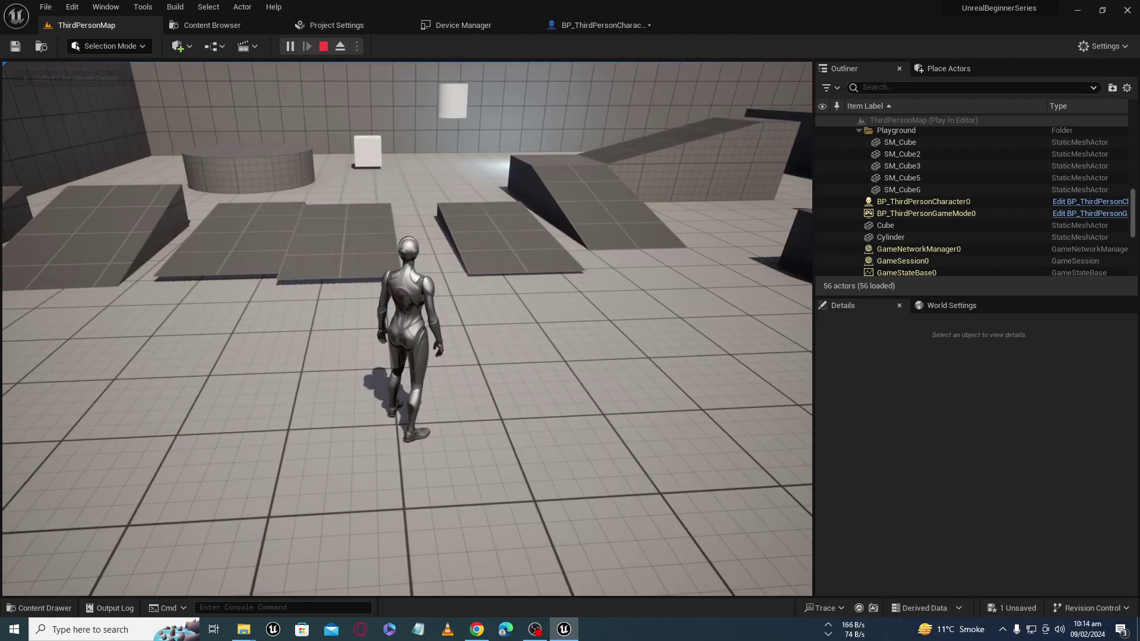
key("shift+F1")
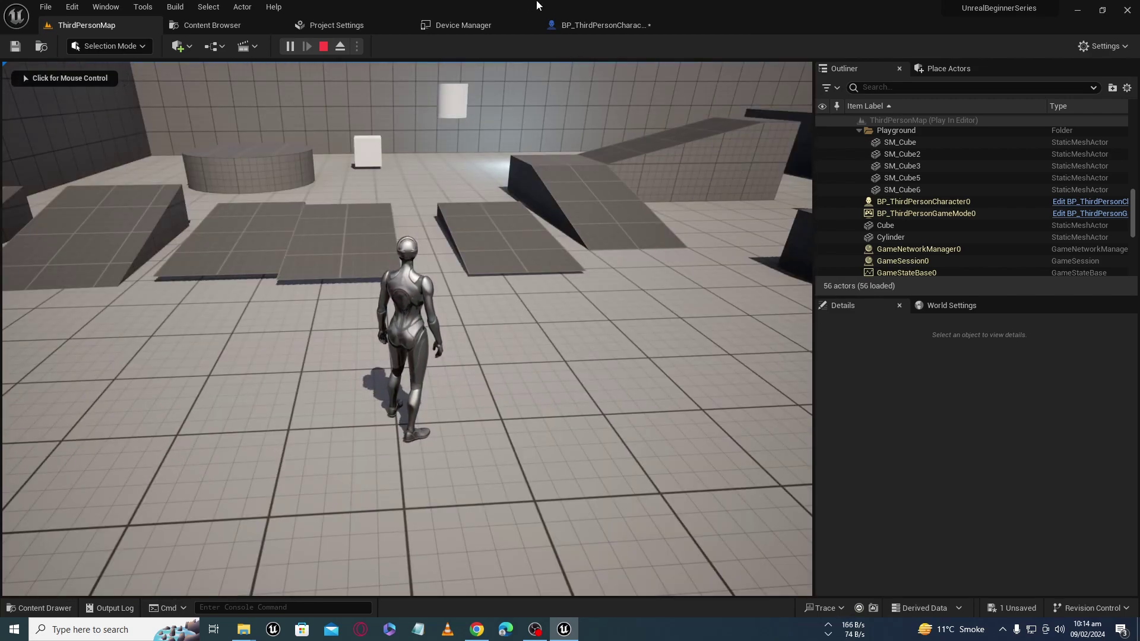
left_click(565, 298)
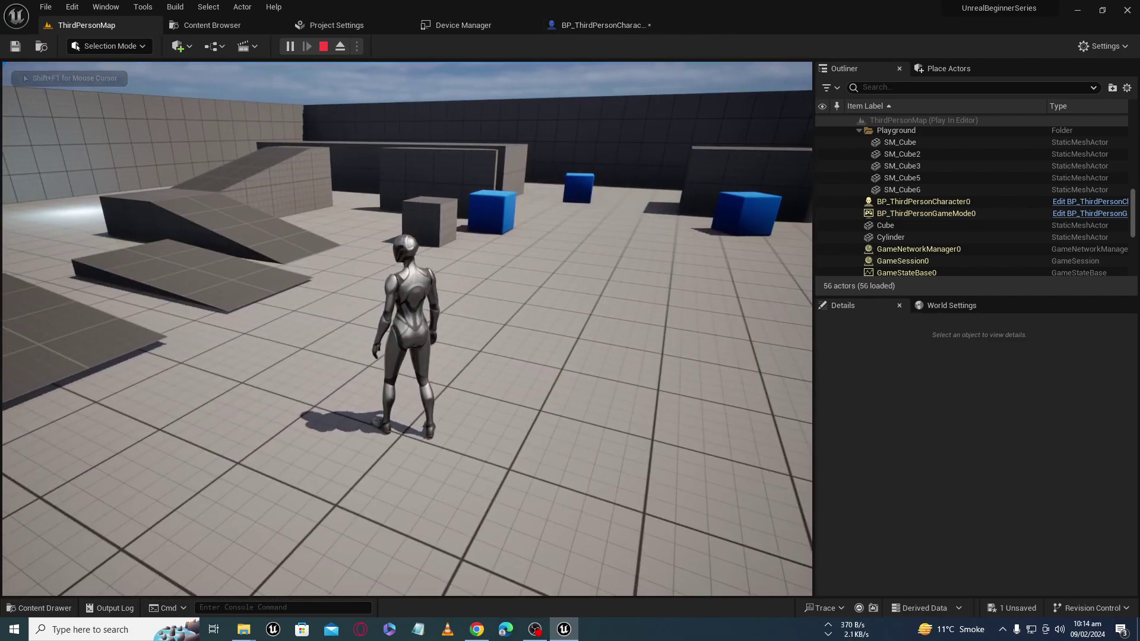
key("shift+F1")
left_click(141, 215)
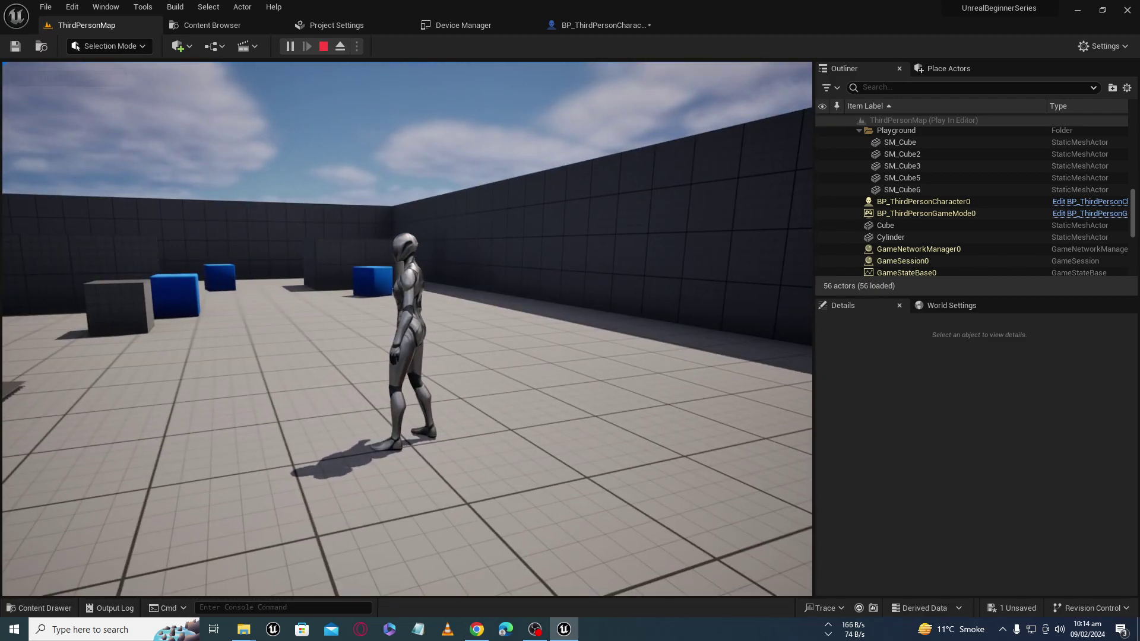
key("shift+F1")
left_click(383, 237)
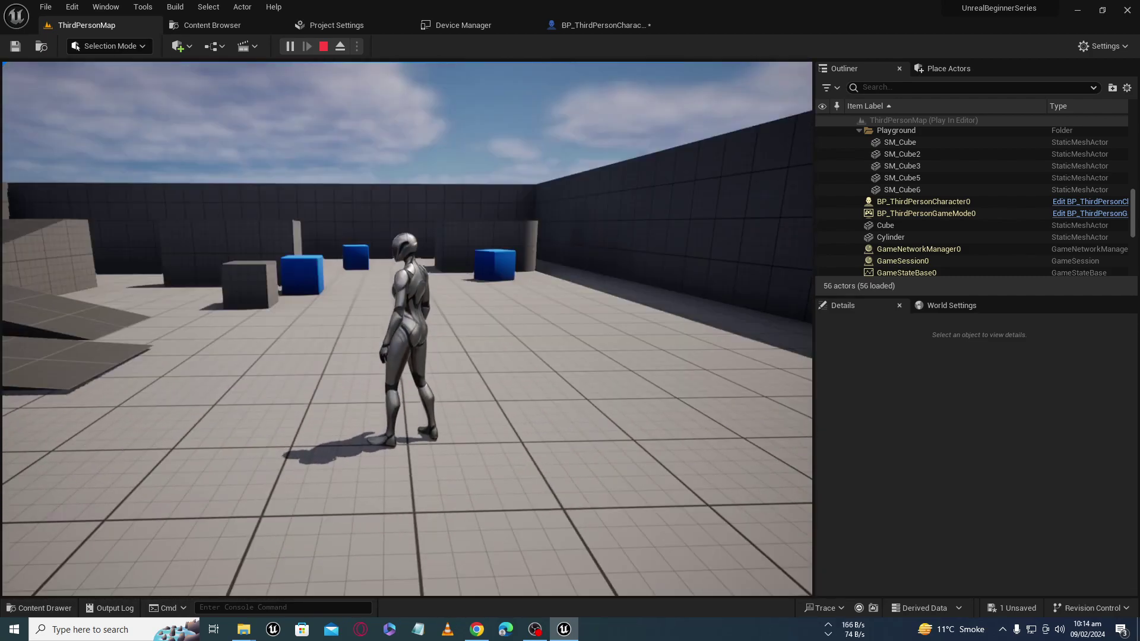
key("Escape")
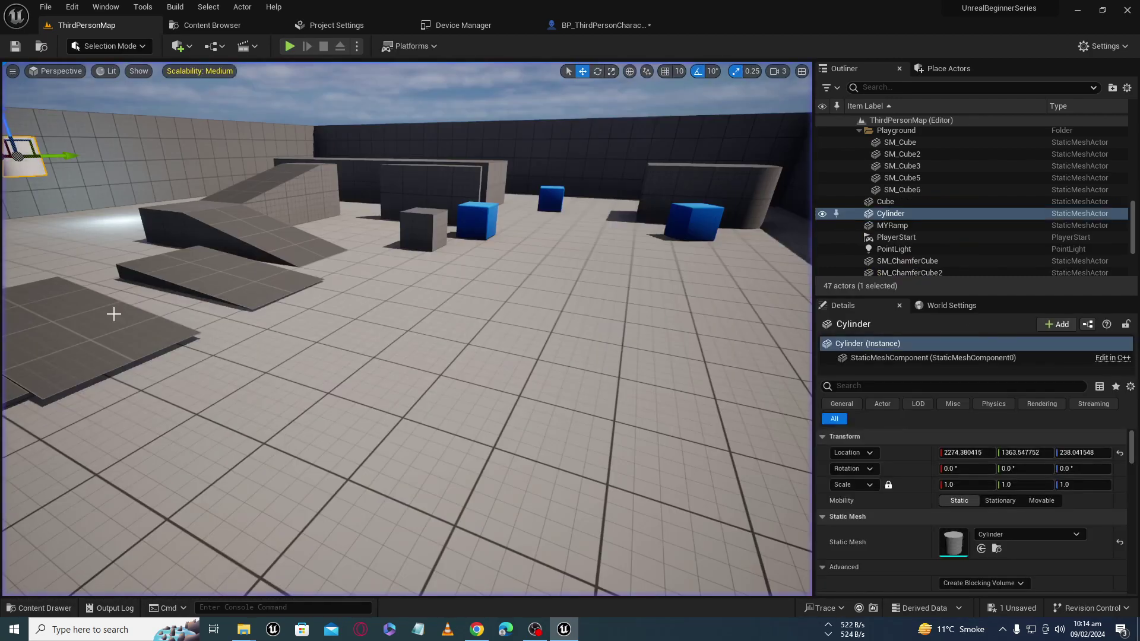
right_click_drag(112, 312, 113, 356)
mouse_move(219, 503)
right_mouse_down()
mouse_move(219, 475)
mouse_move(220, 534)
mouse_move(196, 564)
mouse_move(178, 565)
right_mouse_up()
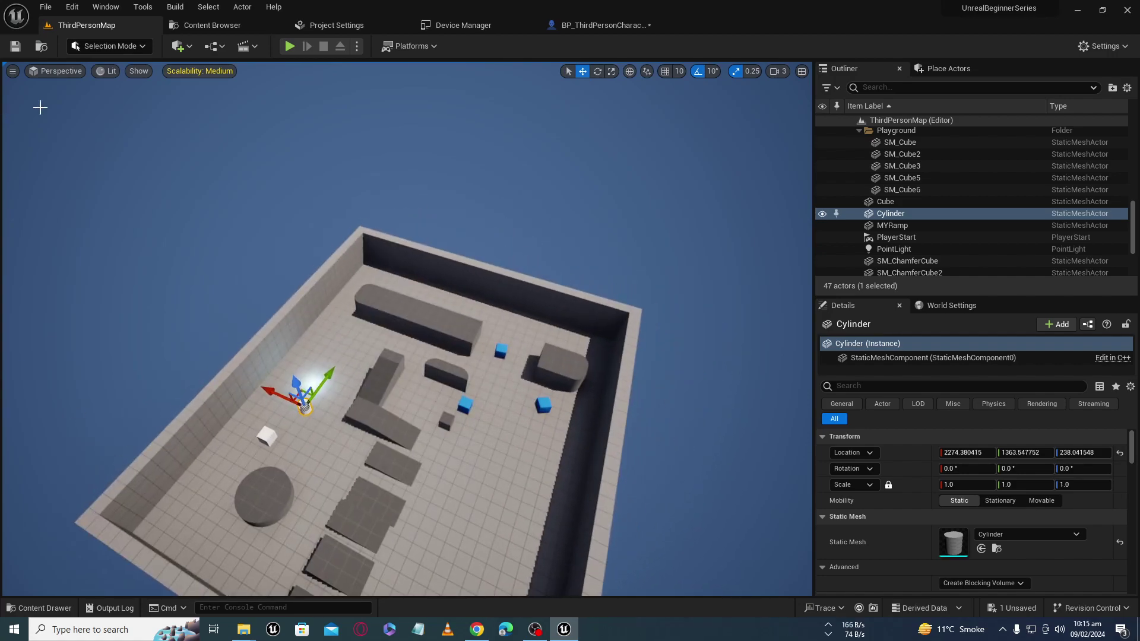
left_click(59, 72)
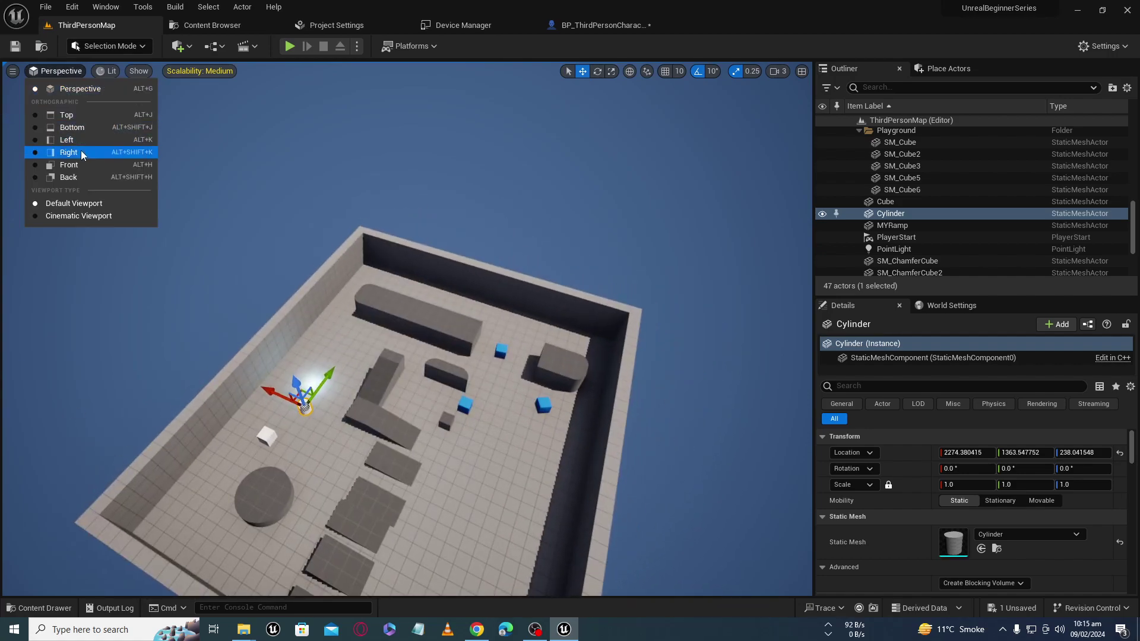
left_click(80, 115)
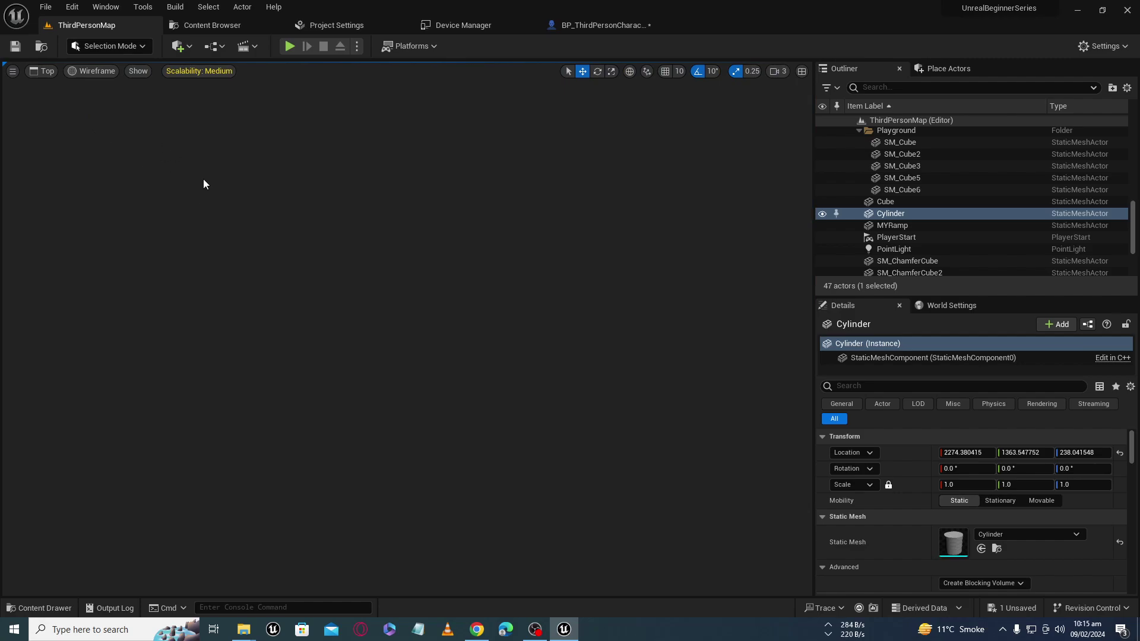
scroll(526, 397, "down", 8)
scroll(621, 426, "up", 10)
scroll(629, 424, "down", 4)
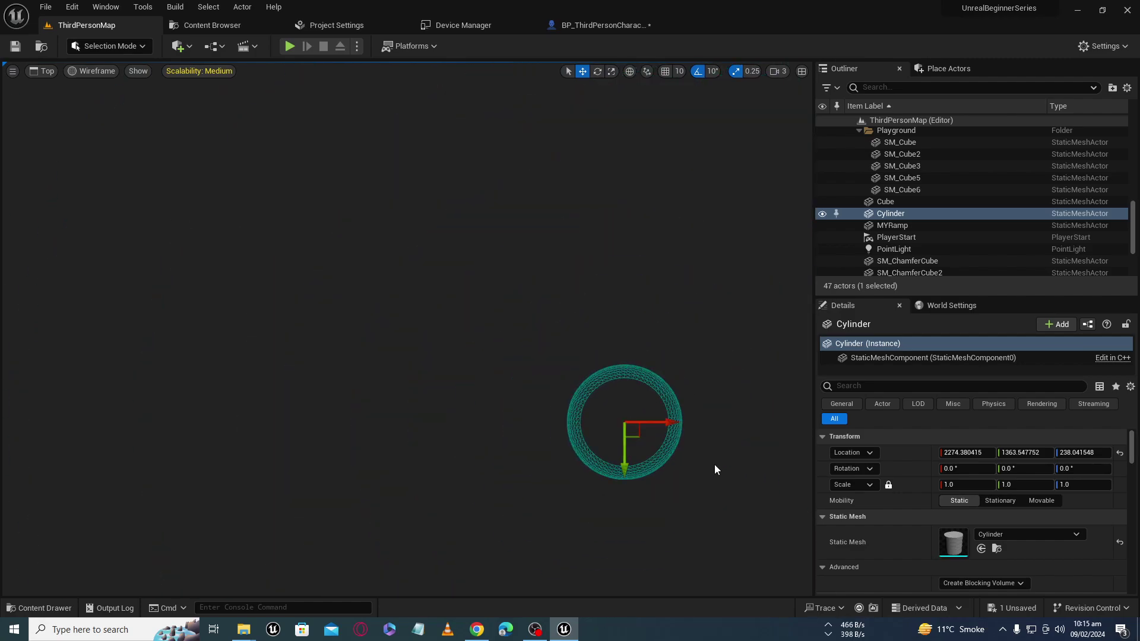
right_click_drag(715, 469, 585, 430)
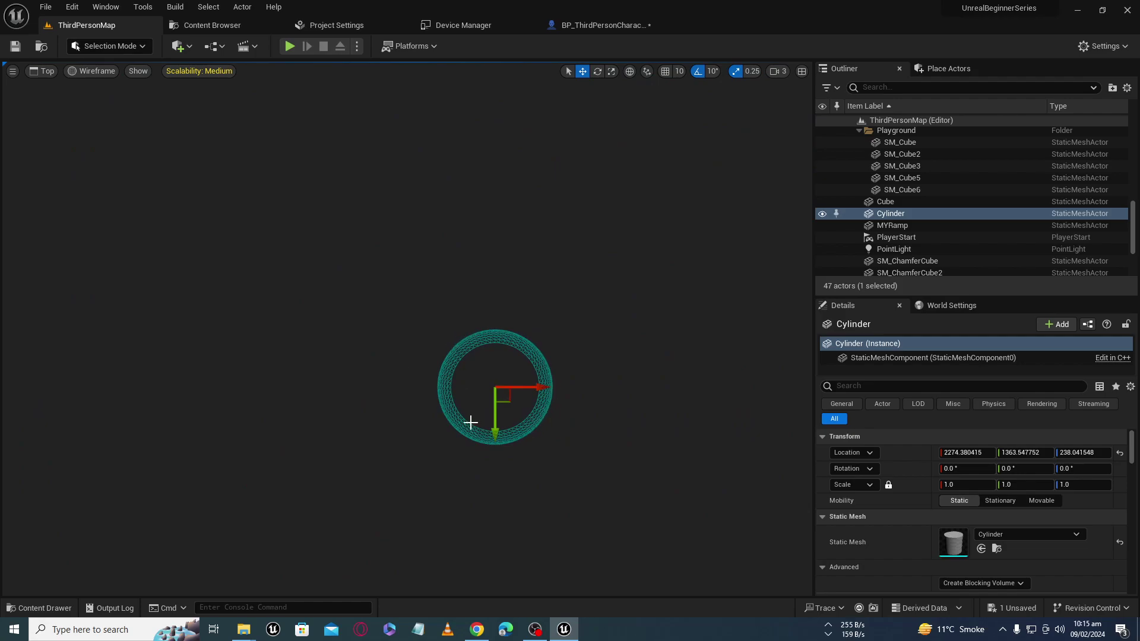
scroll(497, 398, "up", 1)
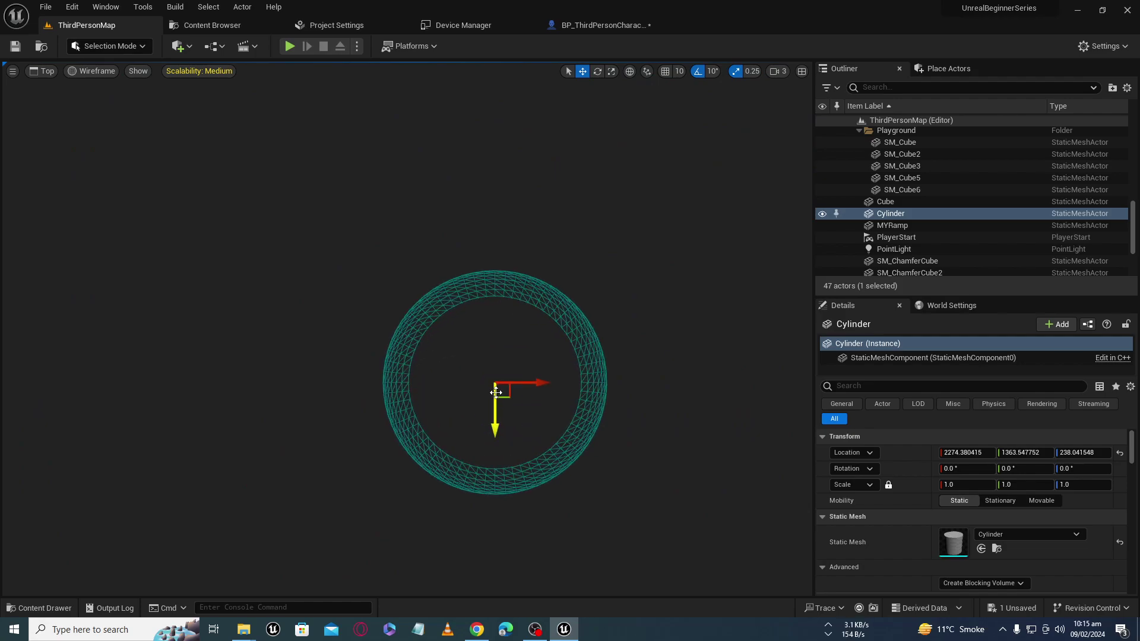
scroll(498, 395, "up", 2)
scroll(493, 383, "up", 1)
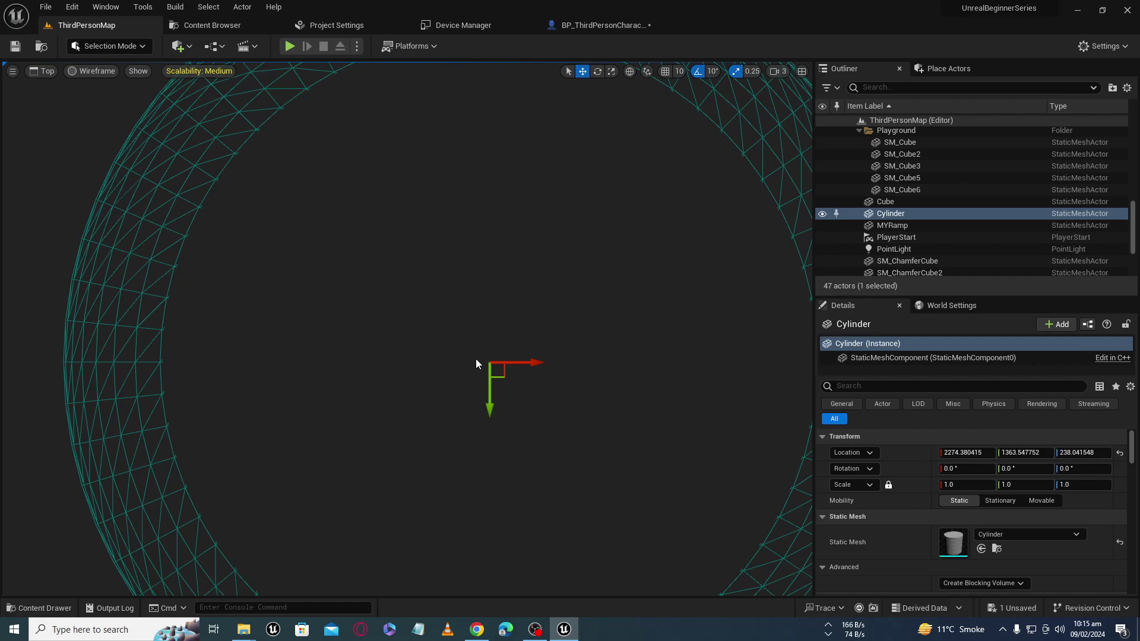
left_click(48, 73)
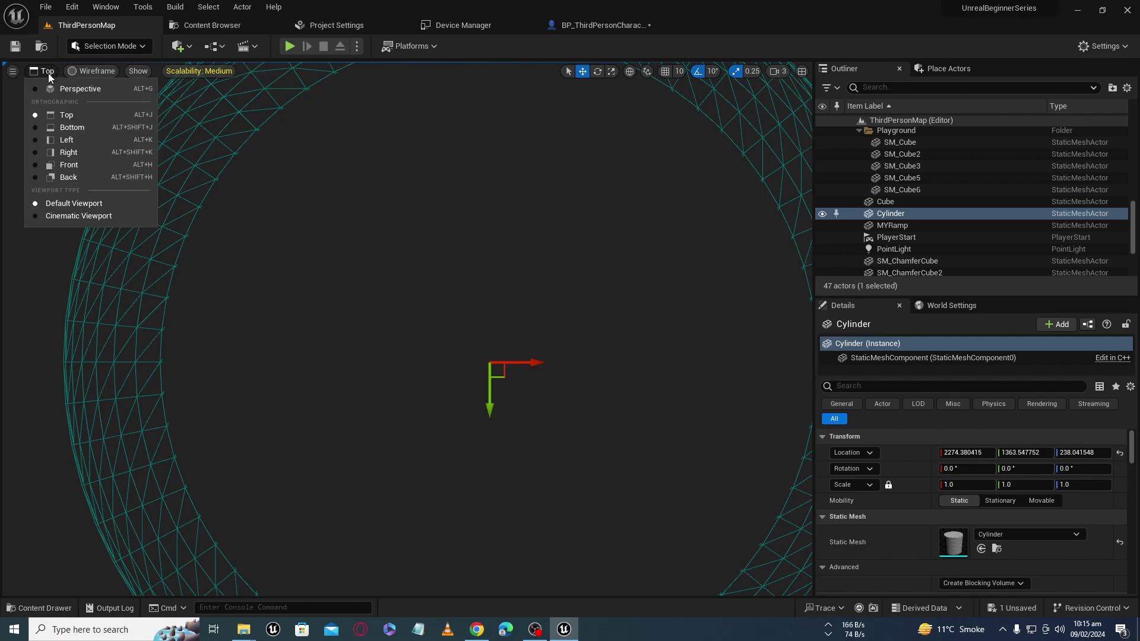
left_click(65, 89)
key("f")
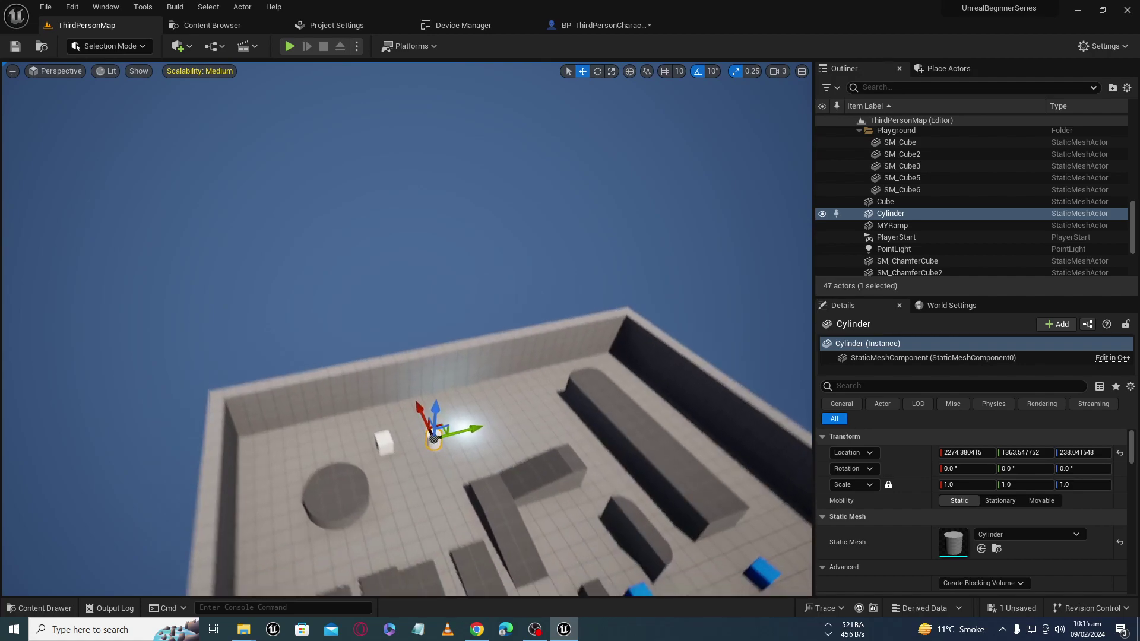
- Select SM_QuarterCylinder12 and drag it along Y to about 693.8
left_click(320, 412)
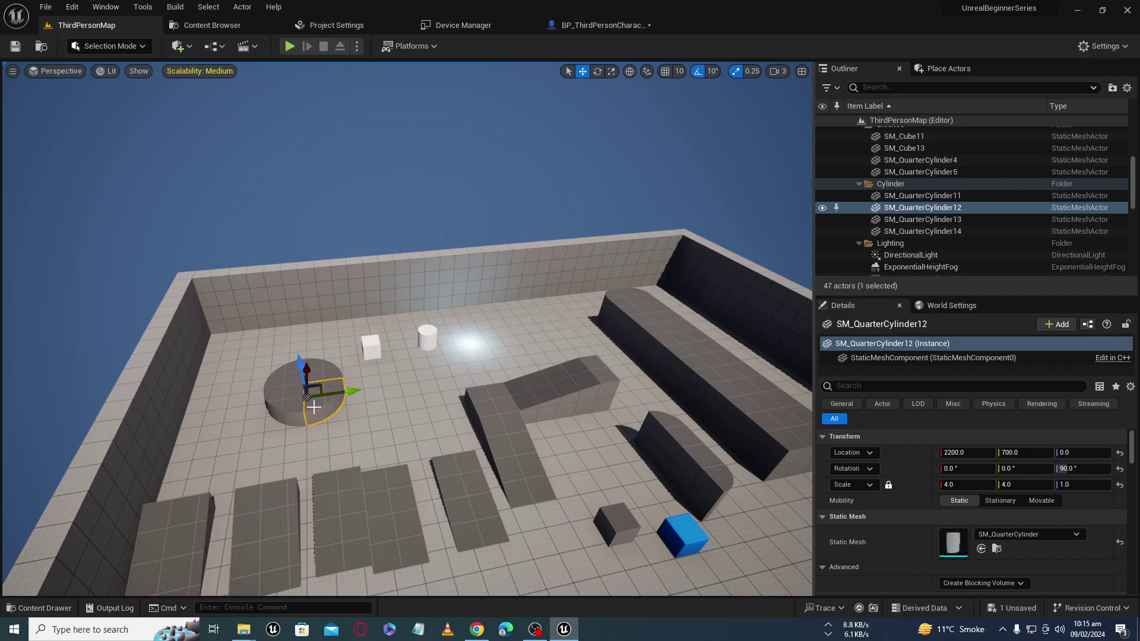
left_click_drag(343, 393, 337, 395)
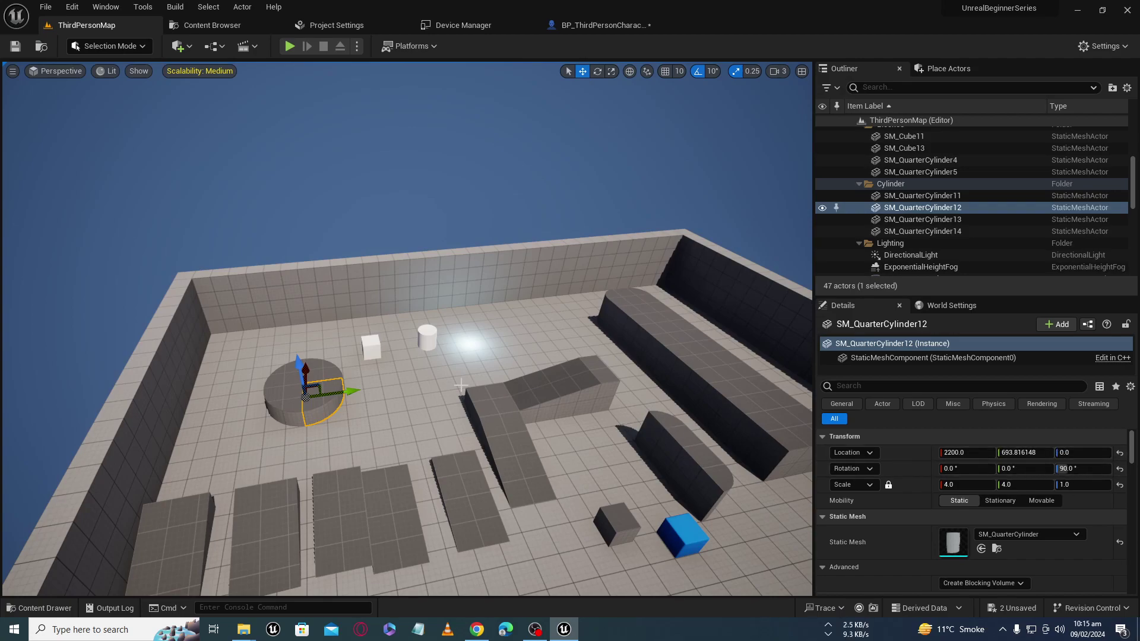
right_click_drag(649, 443, 649, 415)
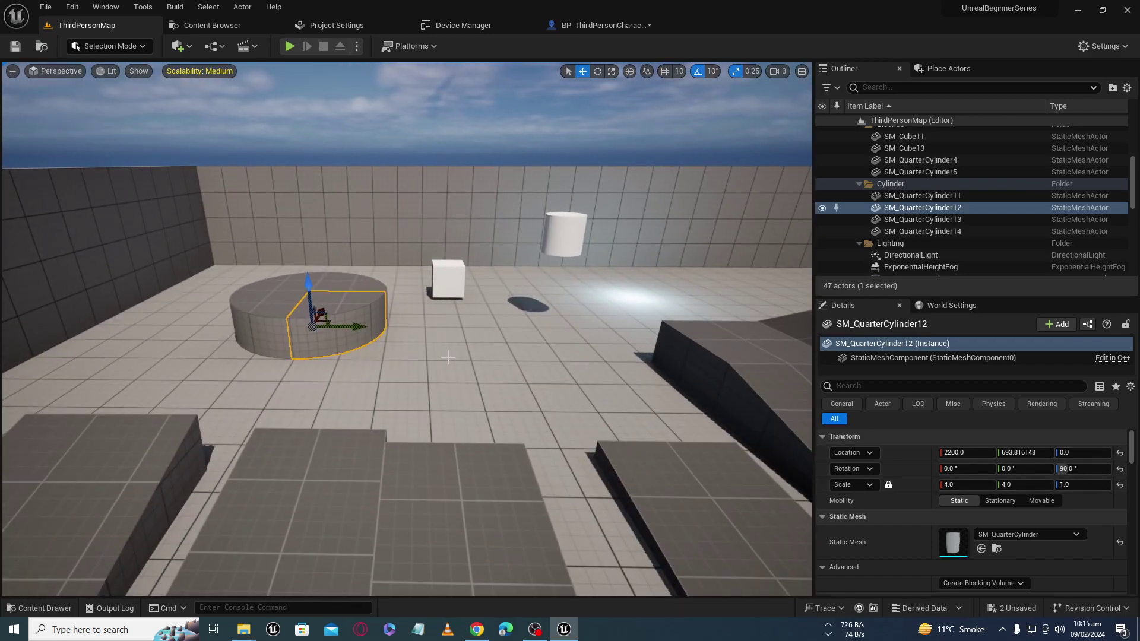
right_click_drag(449, 356, 448, 351)
right_click_drag(585, 353, 584, 332)
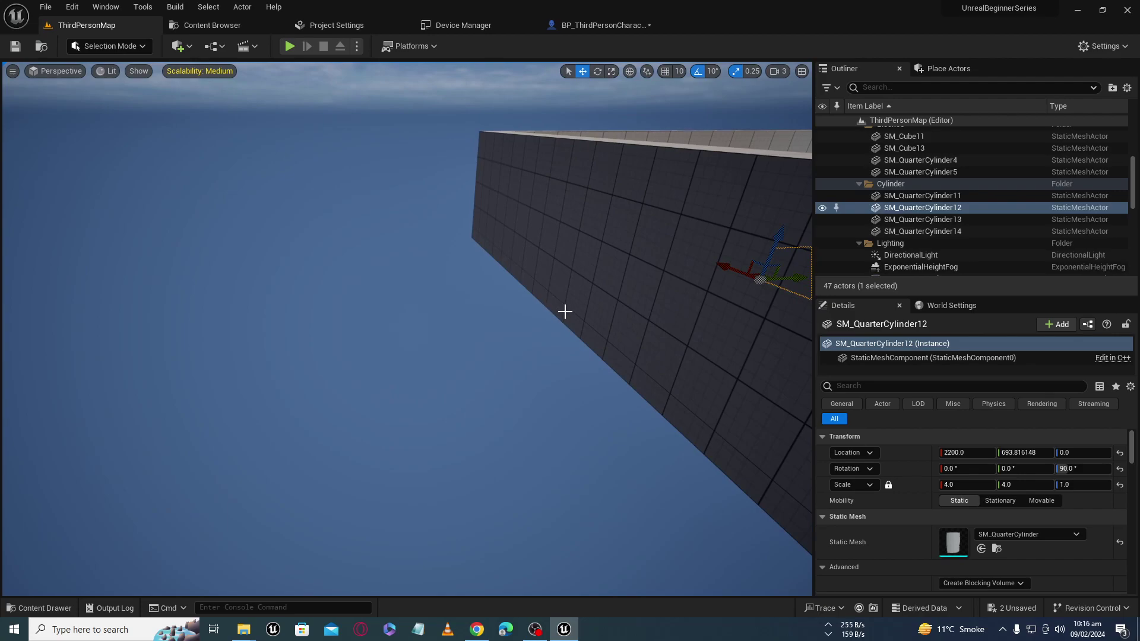
- Turn on grid snapping and inspect the quarter-cylinder from several camera angles
left_click(665, 73)
mouse_move(602, 354)
right_mouse_down()
mouse_move(580, 367)
mouse_move(448, 275)
right_mouse_up()
right_click_drag(509, 402, 493, 511)
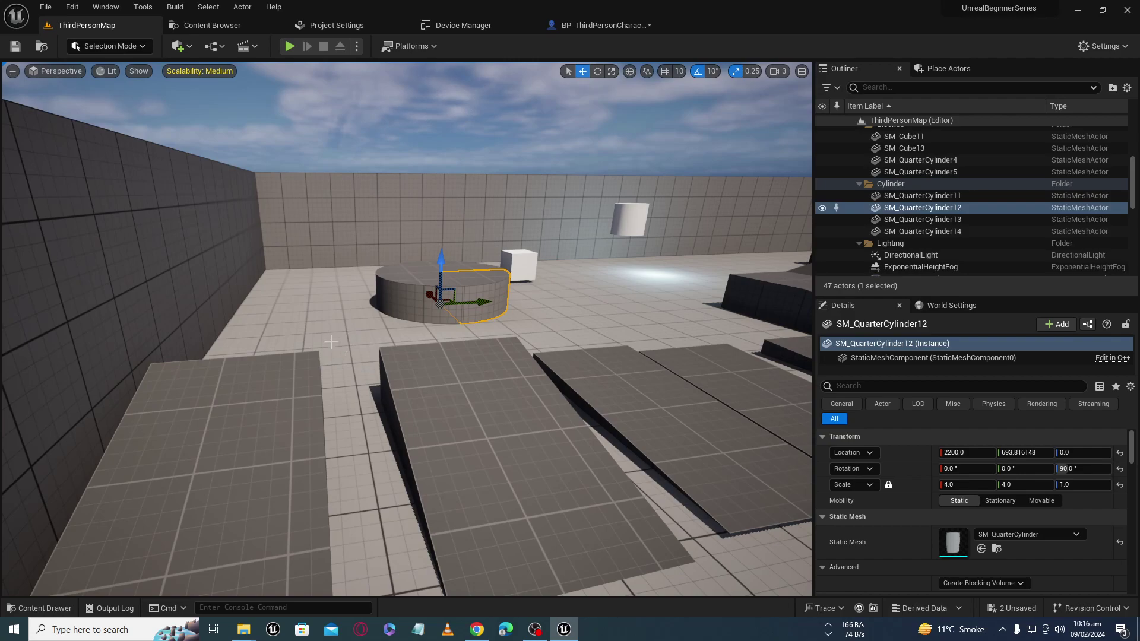
right_click_drag(310, 329, 404, 342)
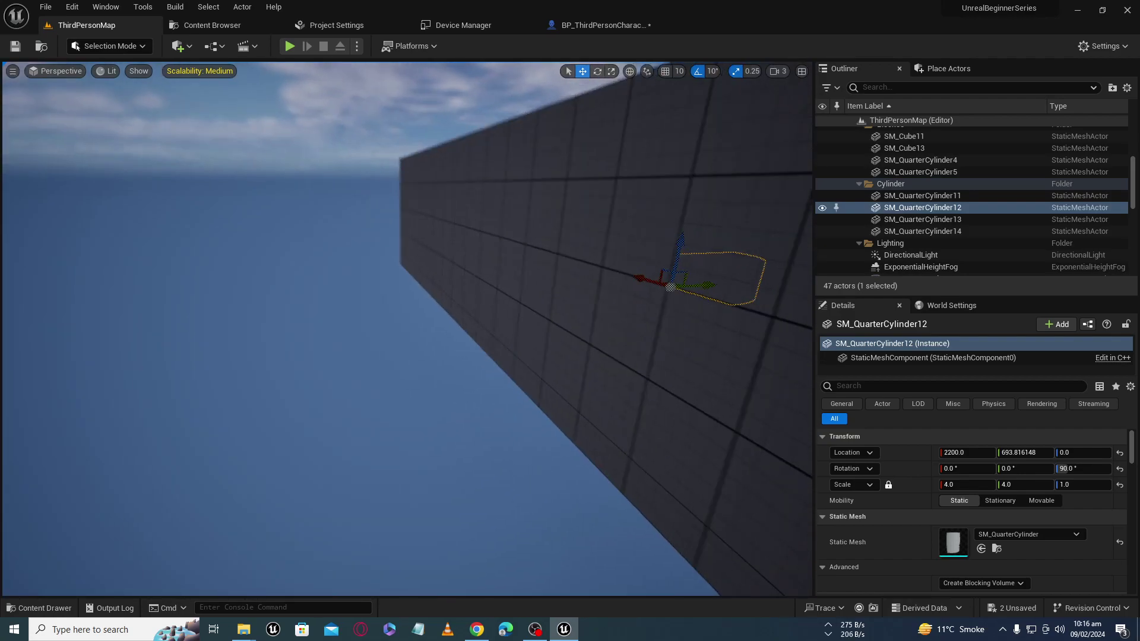
left_click(139, 71)
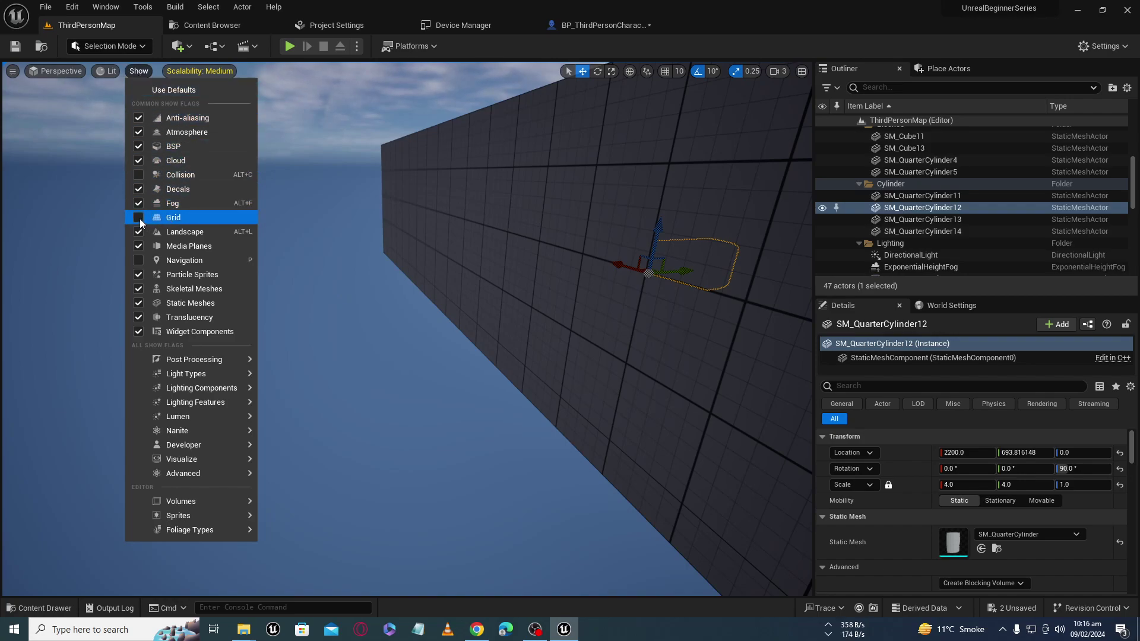
left_click(382, 320)
right_click_drag(386, 336, 392, 380)
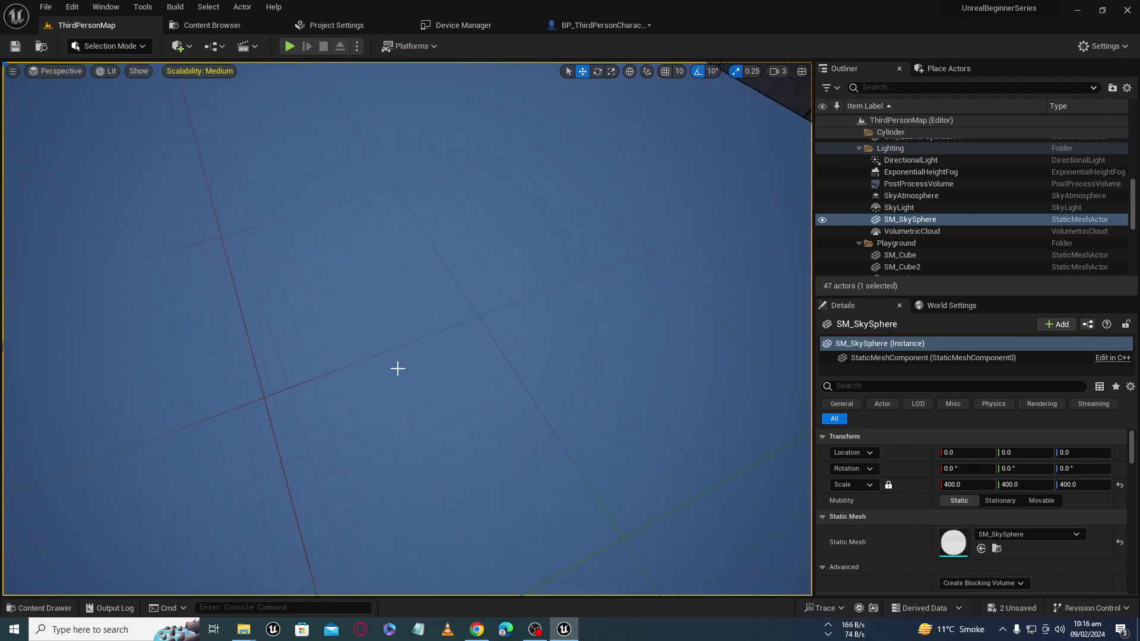
right_click_drag(247, 369, 246, 333)
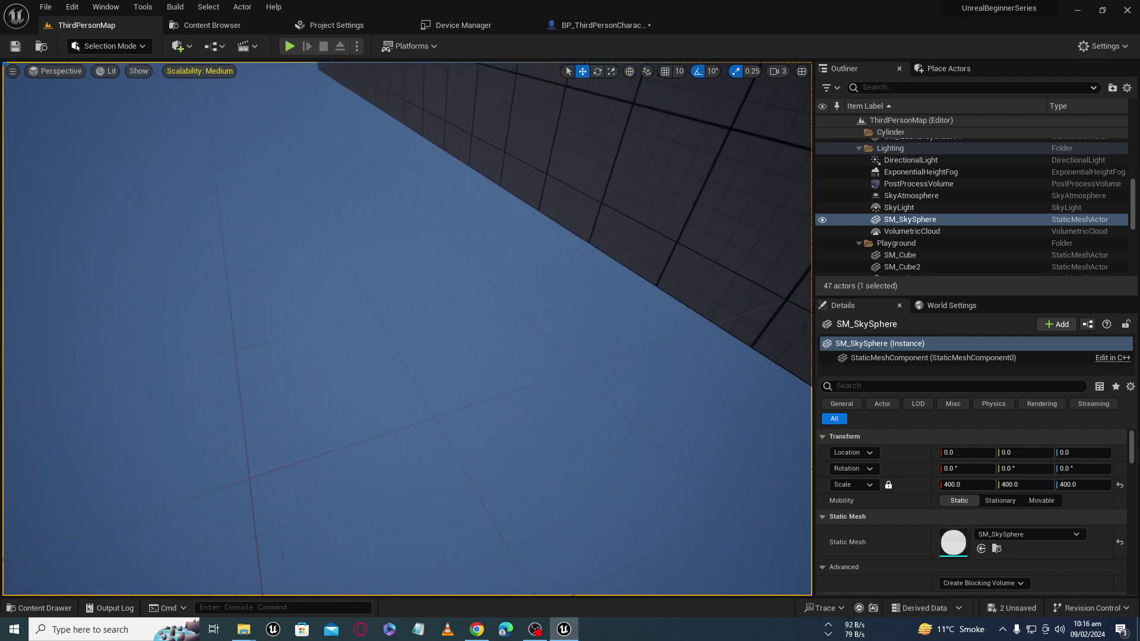
right_click_drag(235, 382, 234, 369)
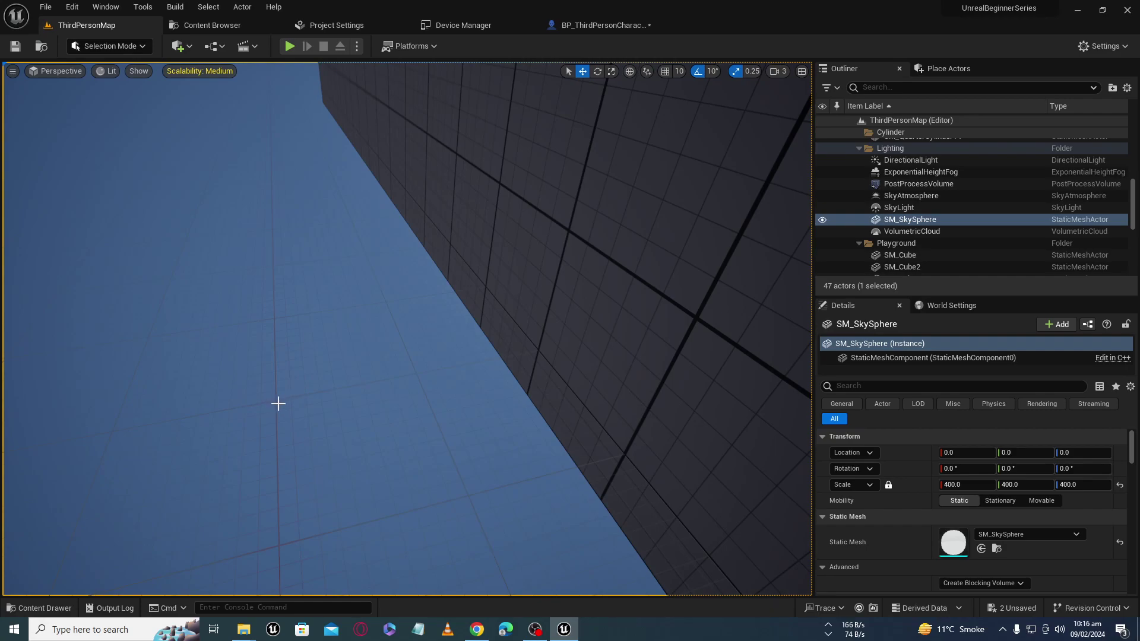
mouse_move(262, 145)
right_mouse_down()
mouse_move(308, 445)
mouse_move(307, 415)
right_mouse_up()
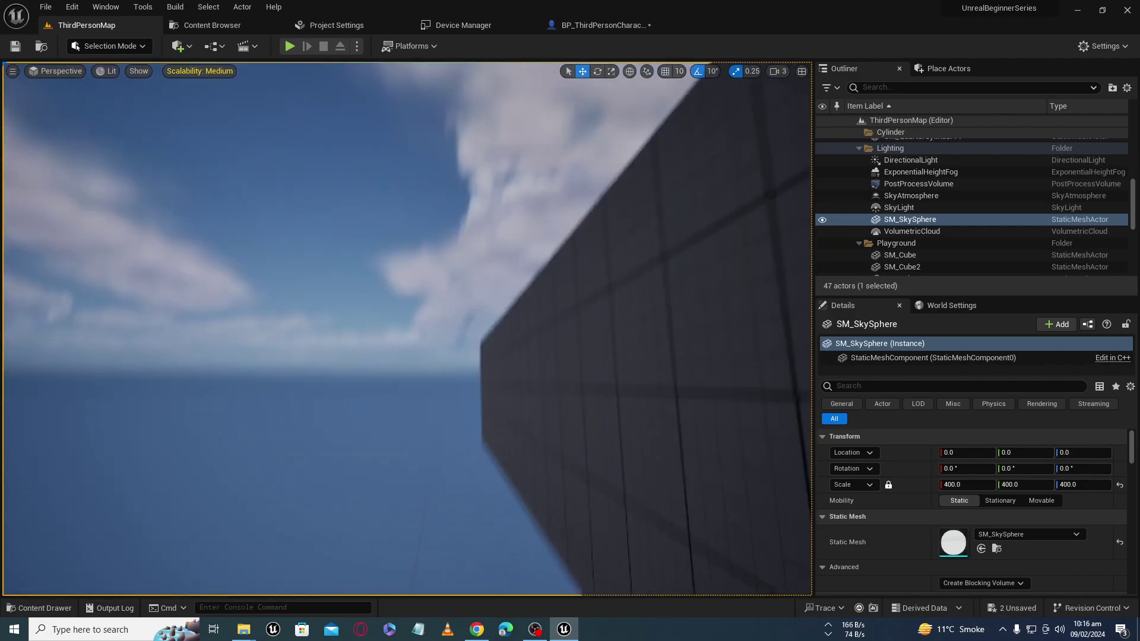
right_click_drag(450, 255, 451, 254)
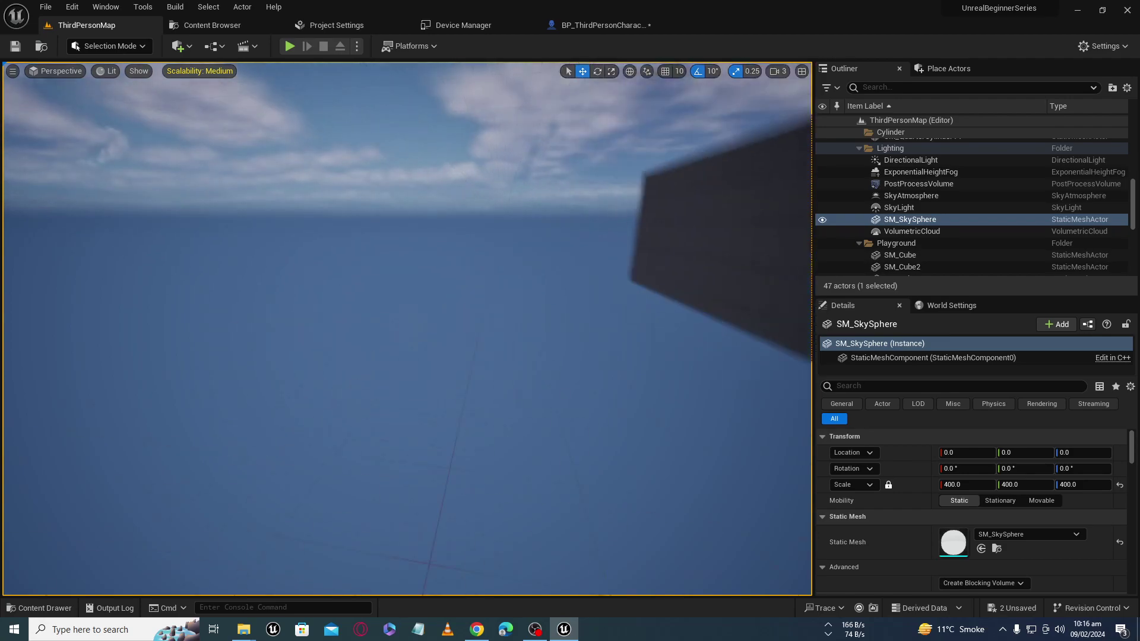
right_click_drag(374, 402, 422, 400)
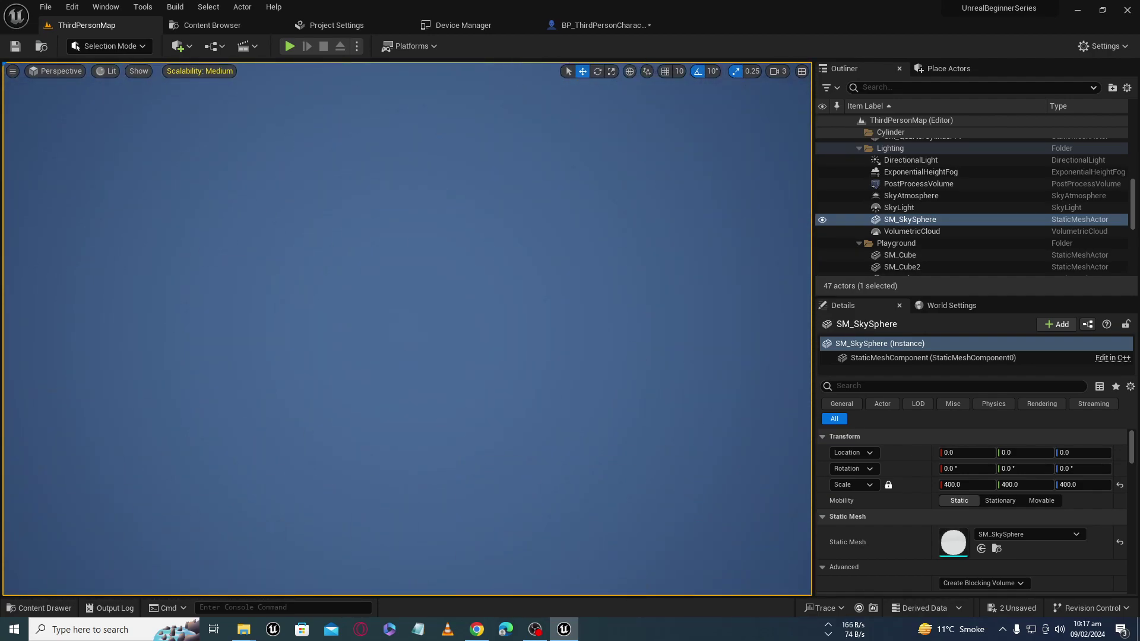
right_click_drag(425, 485, 424, 485)
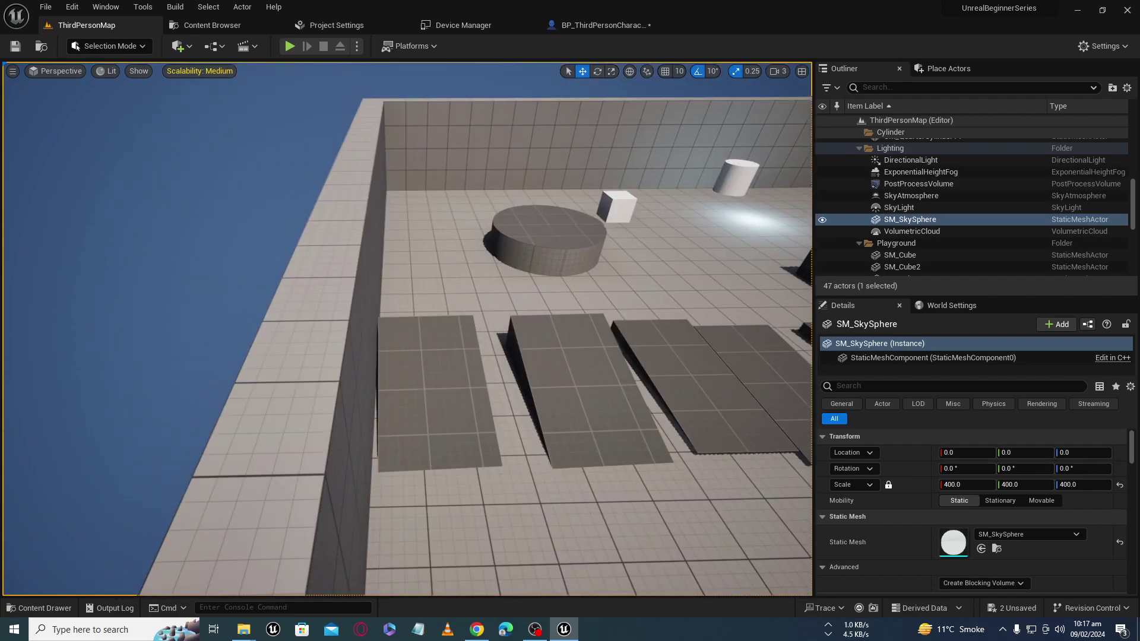
- Click through the ramps and floor to select the round platform SM_QuarterCylinder13
left_click(439, 415)
left_click(489, 447)
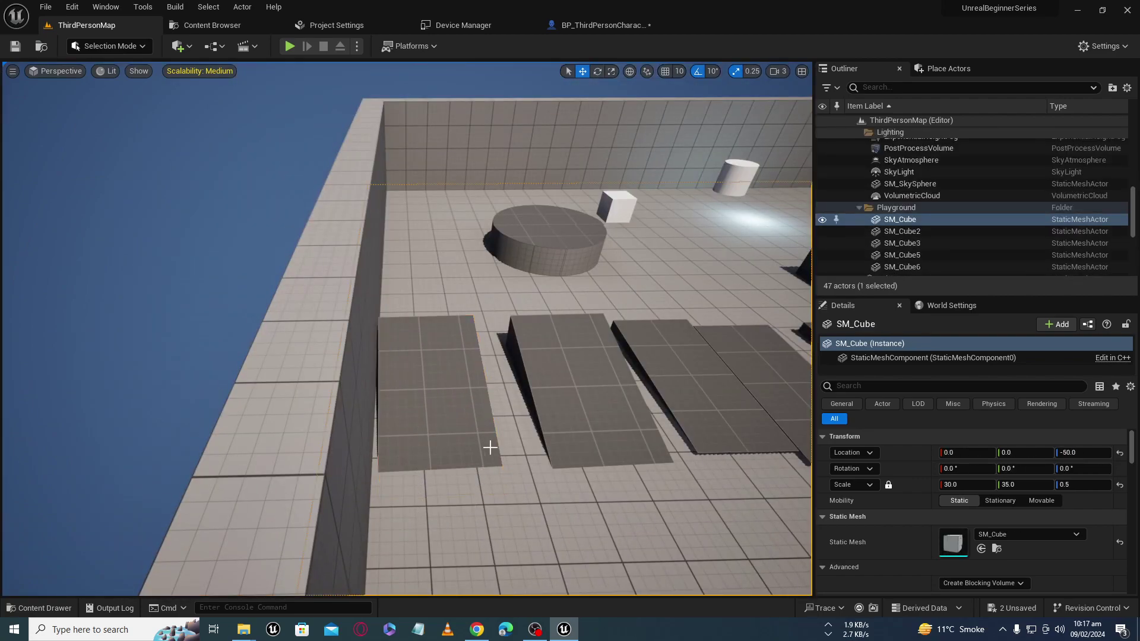
right_click_drag(488, 447, 488, 435)
left_click(441, 336)
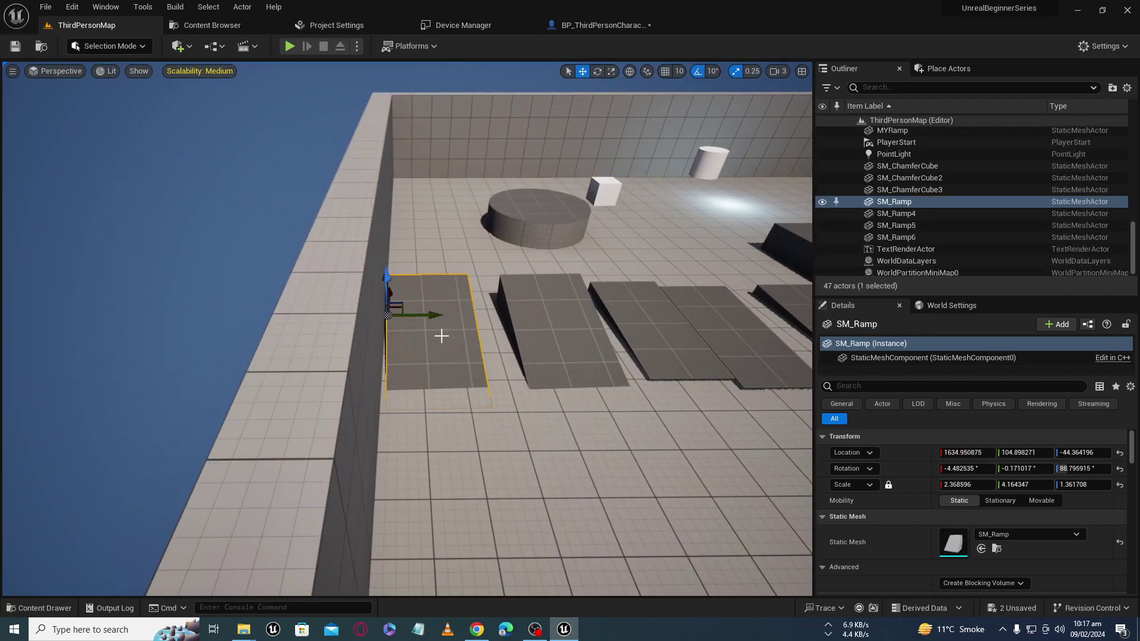
left_click(549, 227)
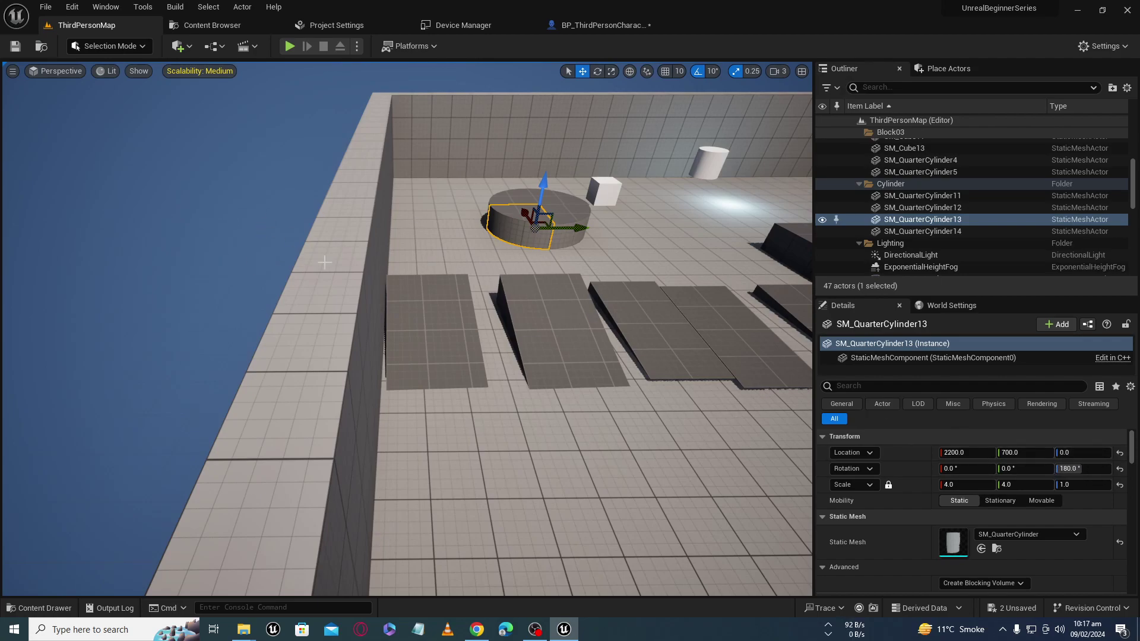
- Drag the platform up and down on Z, leaving it near floor level at about -2.73
left_click_drag(541, 191, 544, 163)
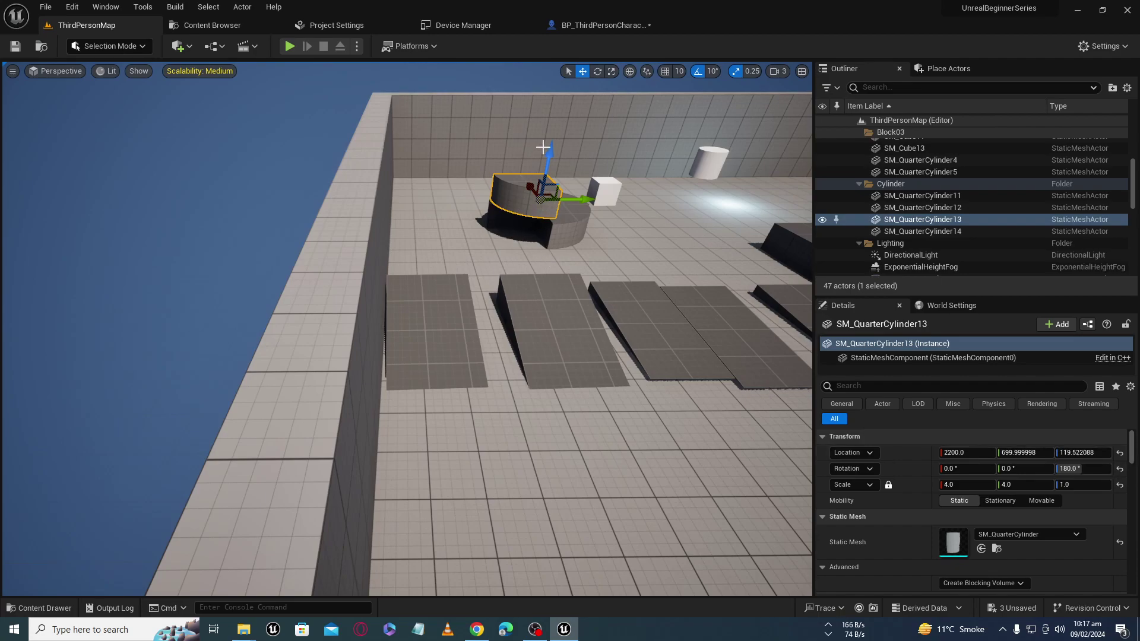
left_click_drag(543, 147, 537, 207)
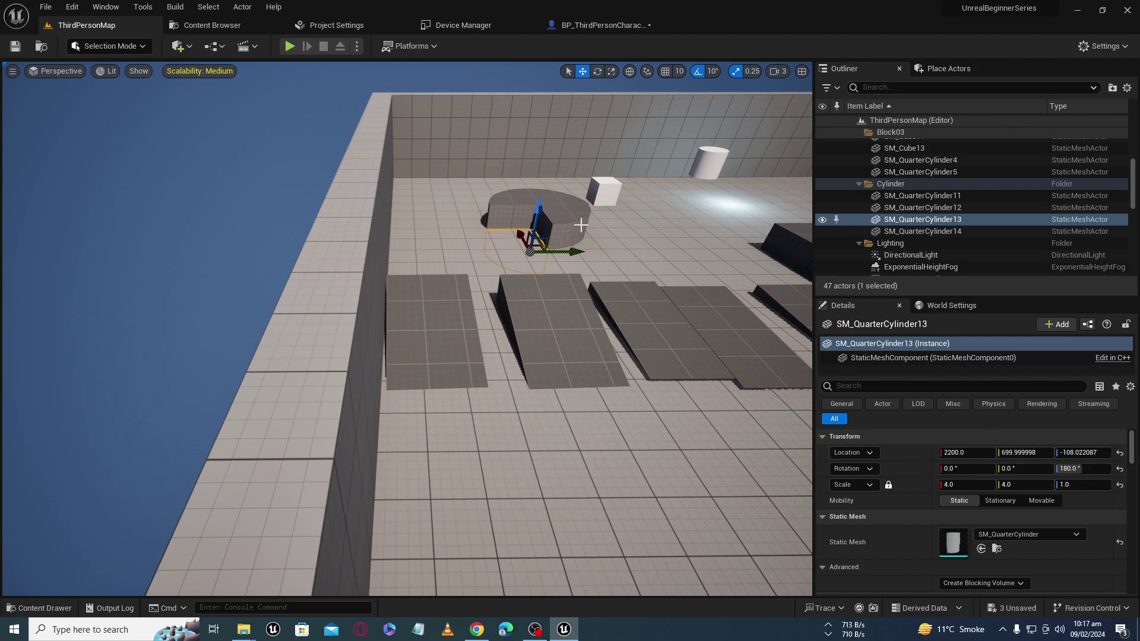
left_click_drag(543, 215, 543, 186)
mouse_move(451, 332)
right_mouse_down()
mouse_move(415, 250)
mouse_move(398, 252)
right_mouse_up()
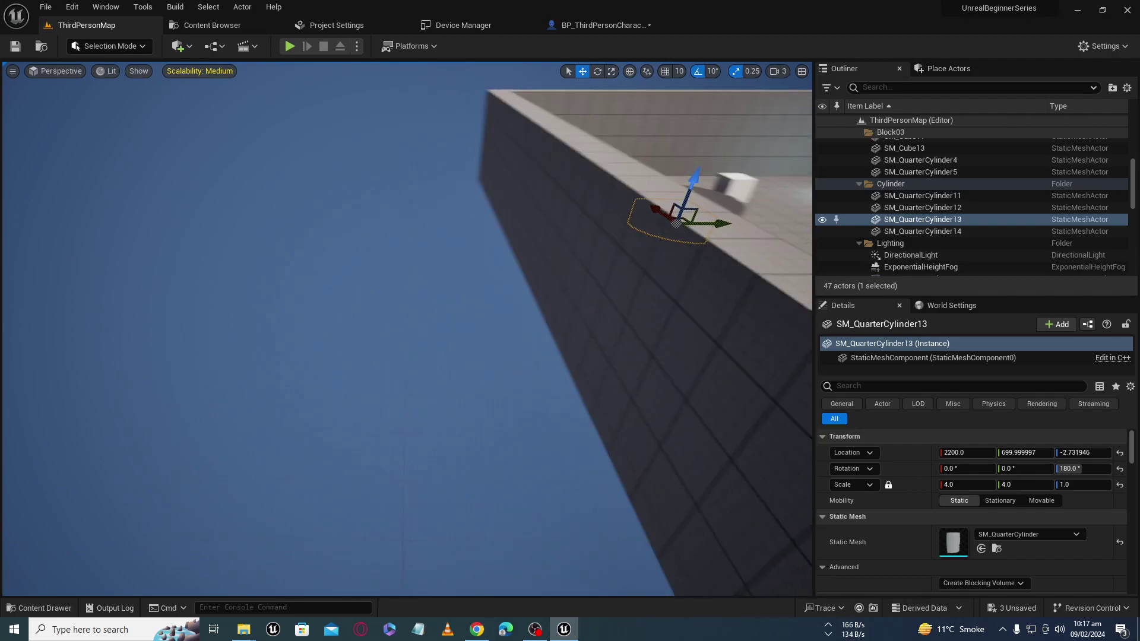
mouse_move(538, 366)
right_mouse_down()
mouse_move(538, 415)
mouse_move(505, 416)
right_mouse_up()
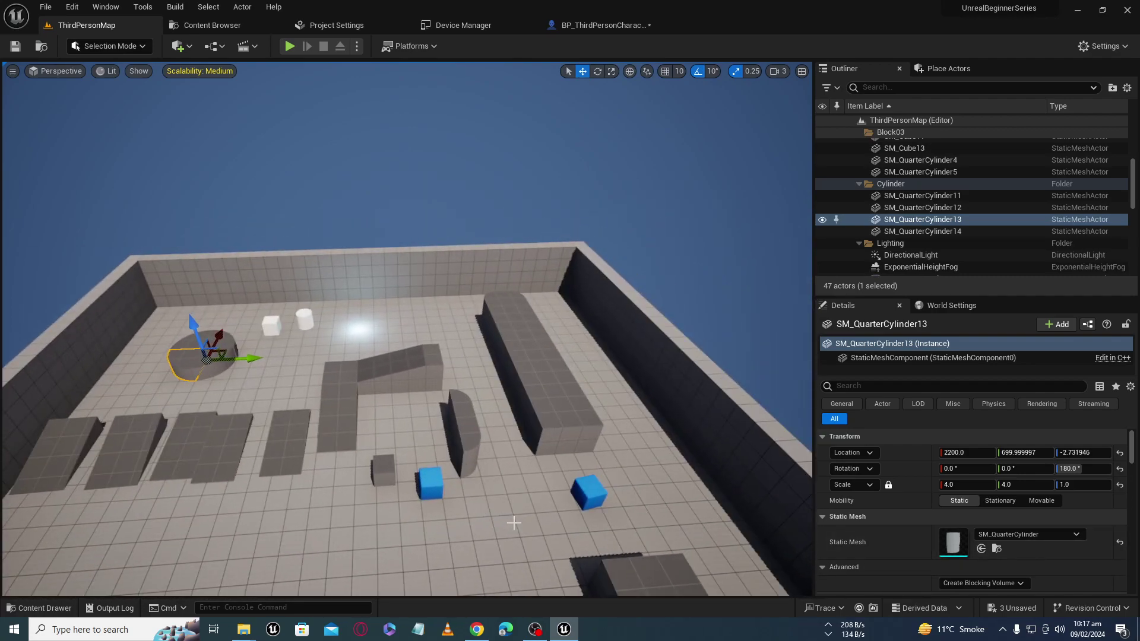
- Set SM_ChamferCube's location to 0, 0, 0 in the Details panel
left_click(423, 484)
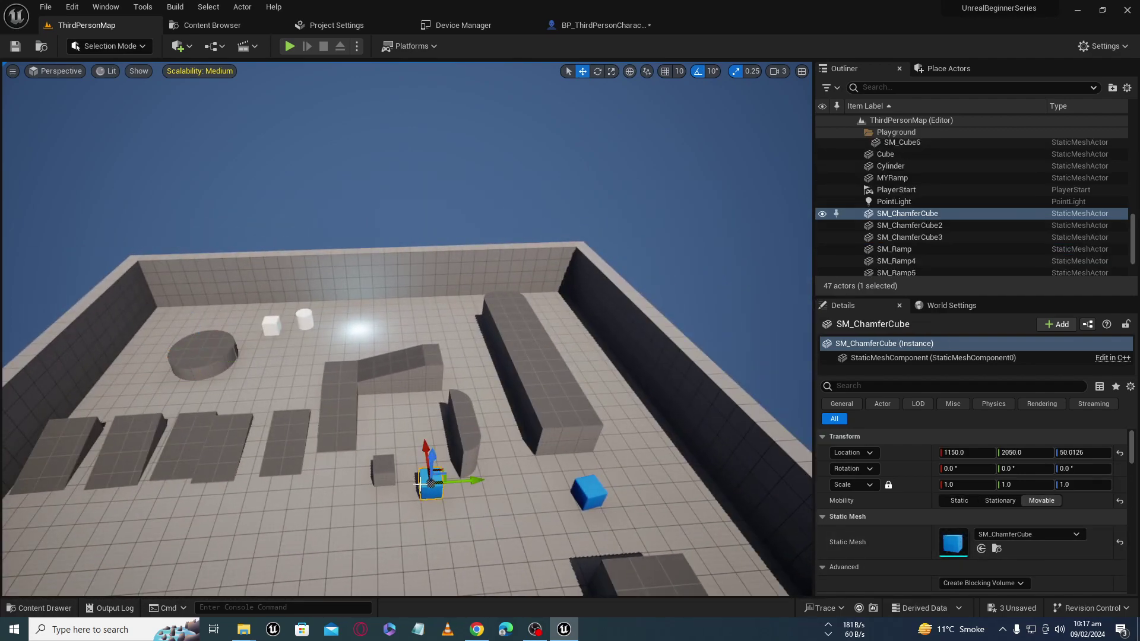
left_click(982, 454)
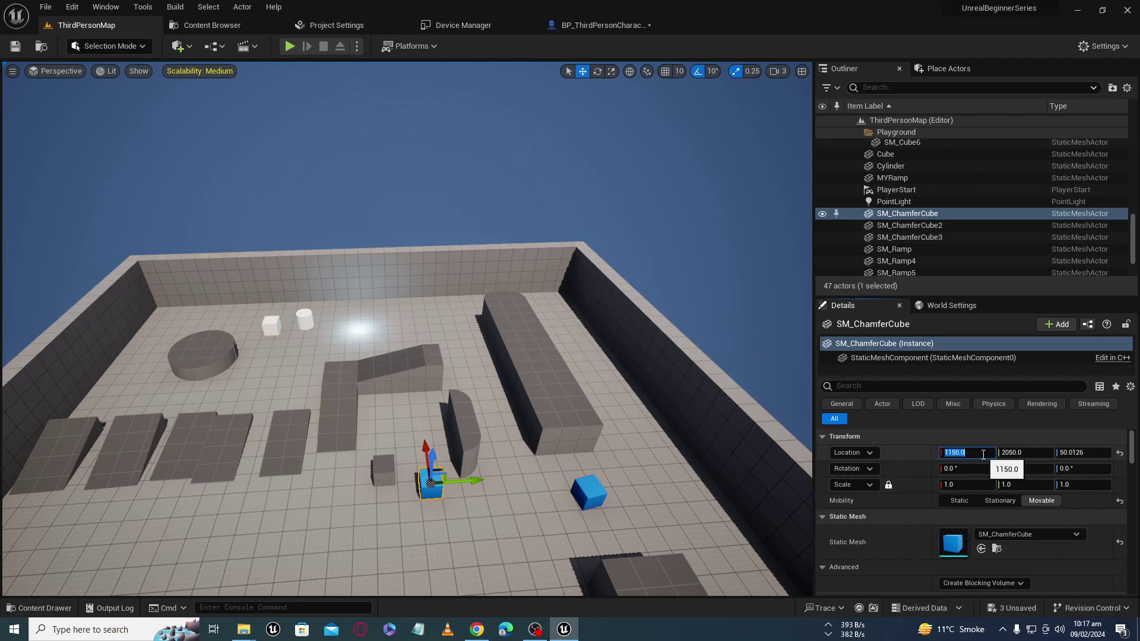
type("0")
key("Tab")
type("0")
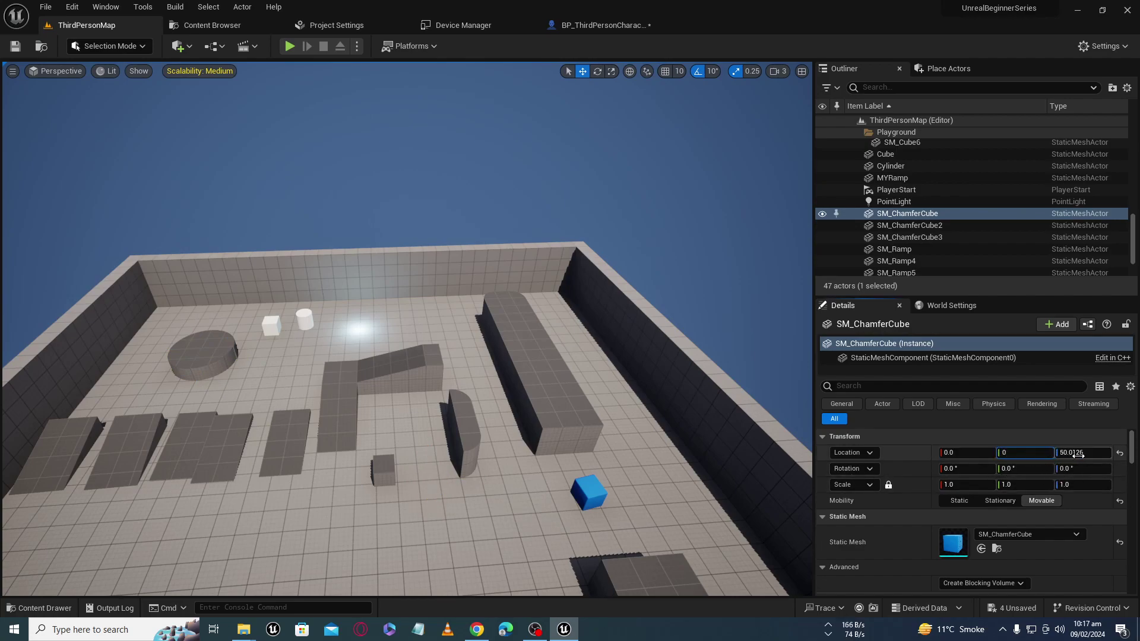
left_click(1078, 455)
type("0")
key("Return")
- Nudge the cube along Y to about -1.93, just beside the arena's outer wall
right_click_drag(509, 397, 509, 396)
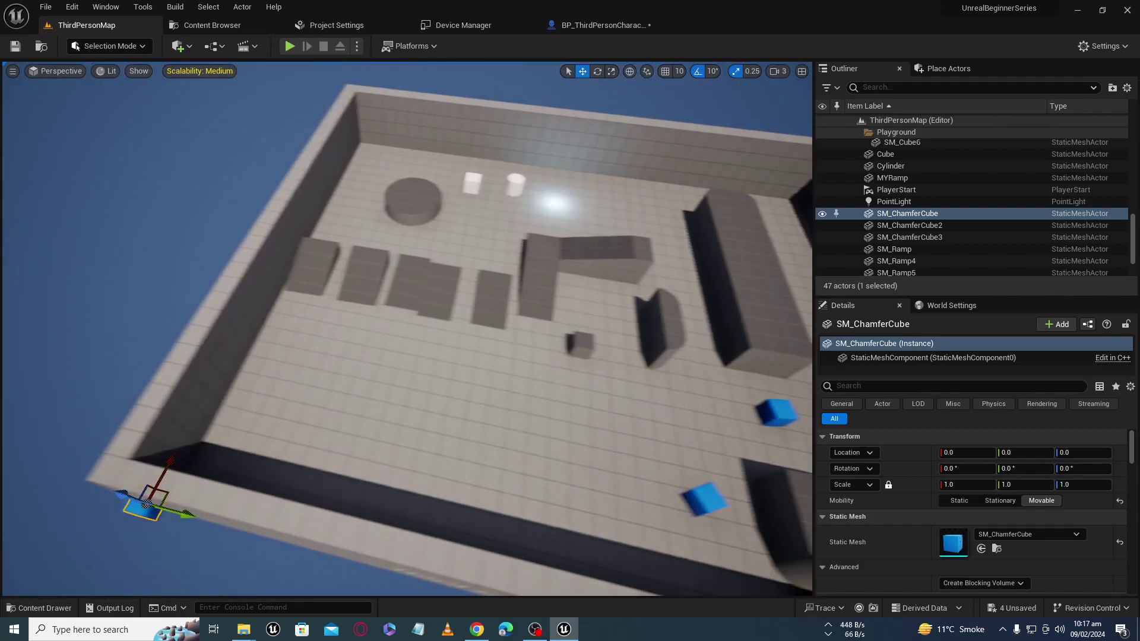
right_click_drag(392, 416, 392, 415)
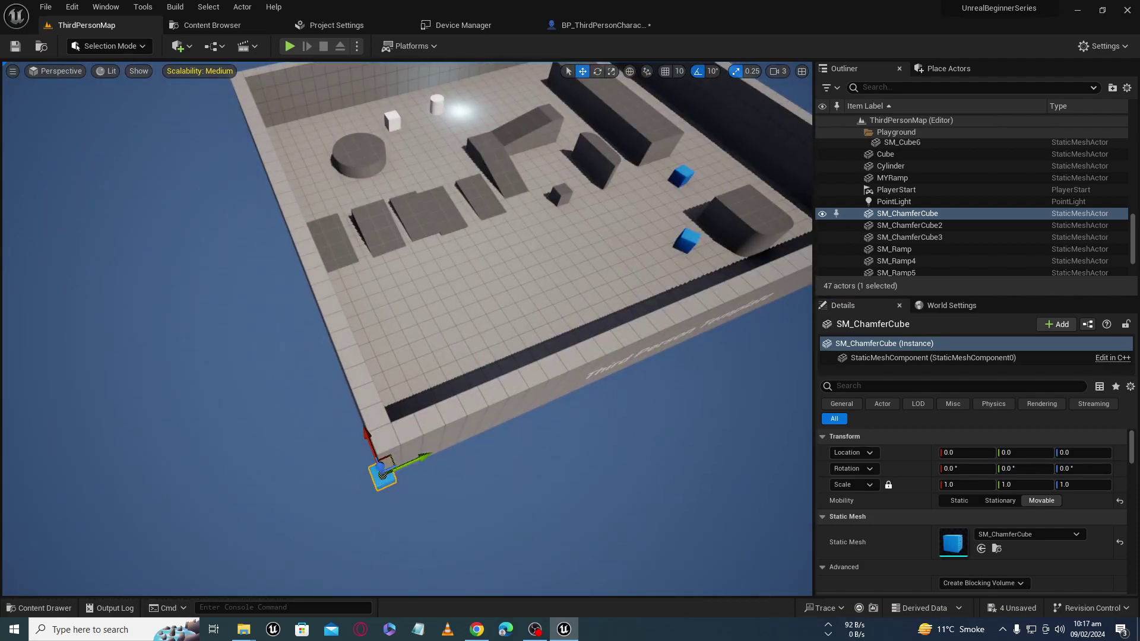
right_click_drag(258, 456, 258, 456)
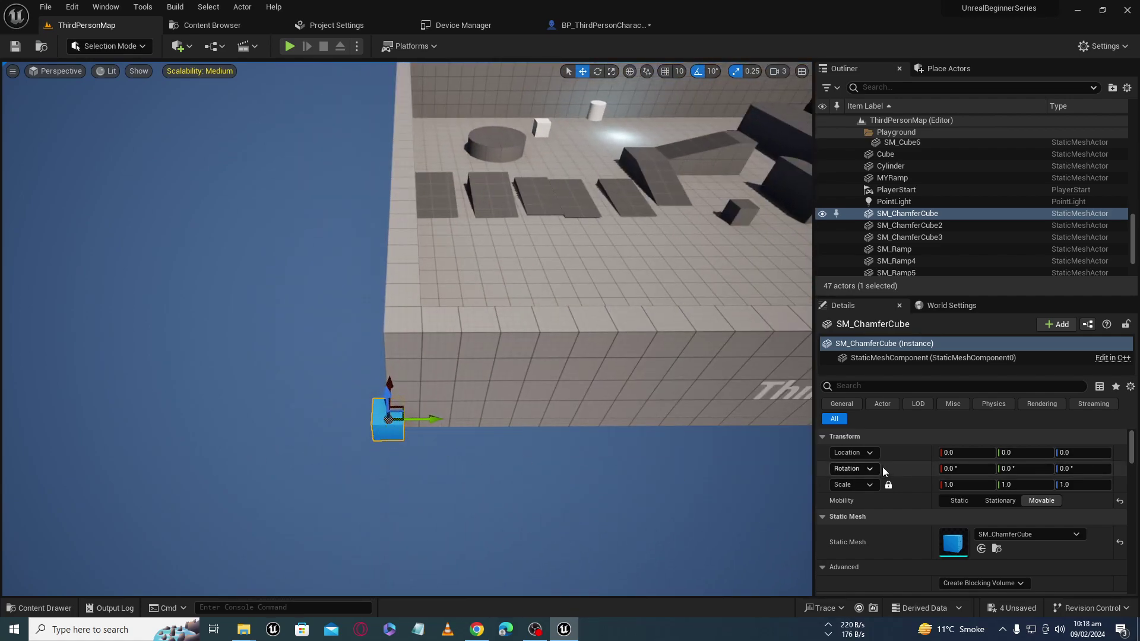
left_click_drag(1067, 453, 1064, 453)
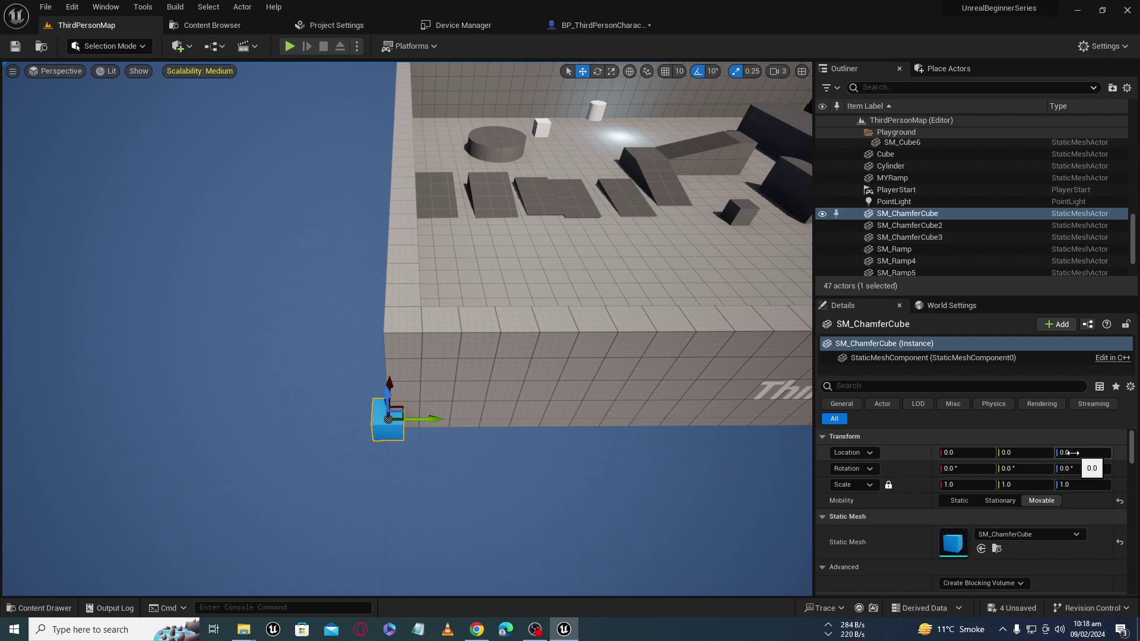
mouse_move(418, 420)
left_mouse_down()
mouse_move(397, 420)
mouse_move(410, 420)
left_mouse_up()
right_click_drag(409, 438, 410, 267)
right_click_drag(279, 267, 279, 488)
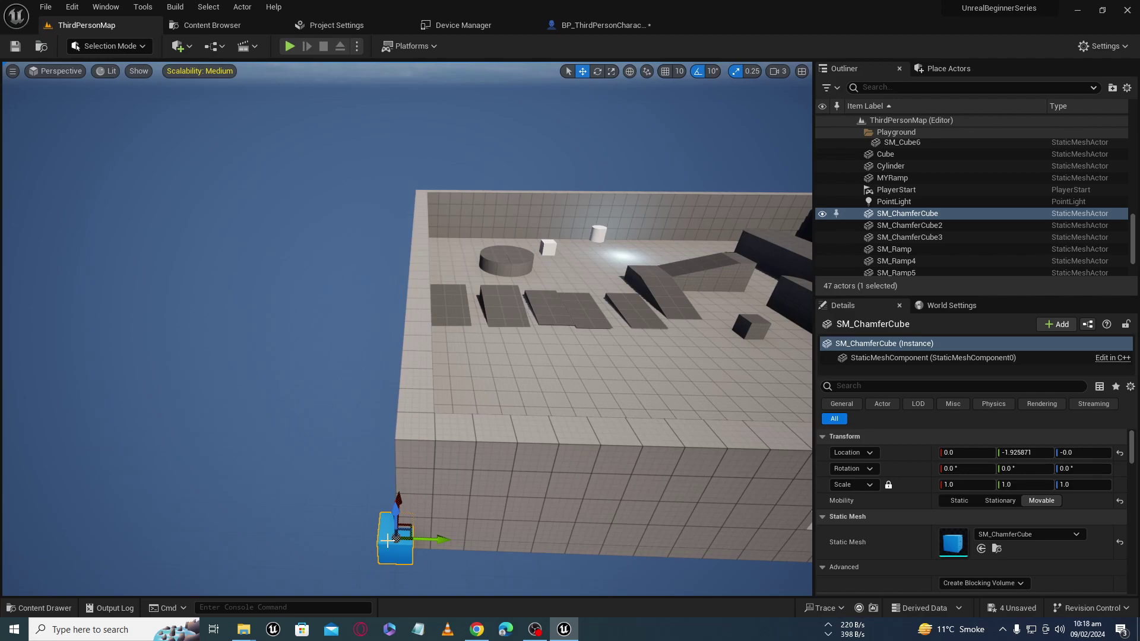
left_click(515, 264)
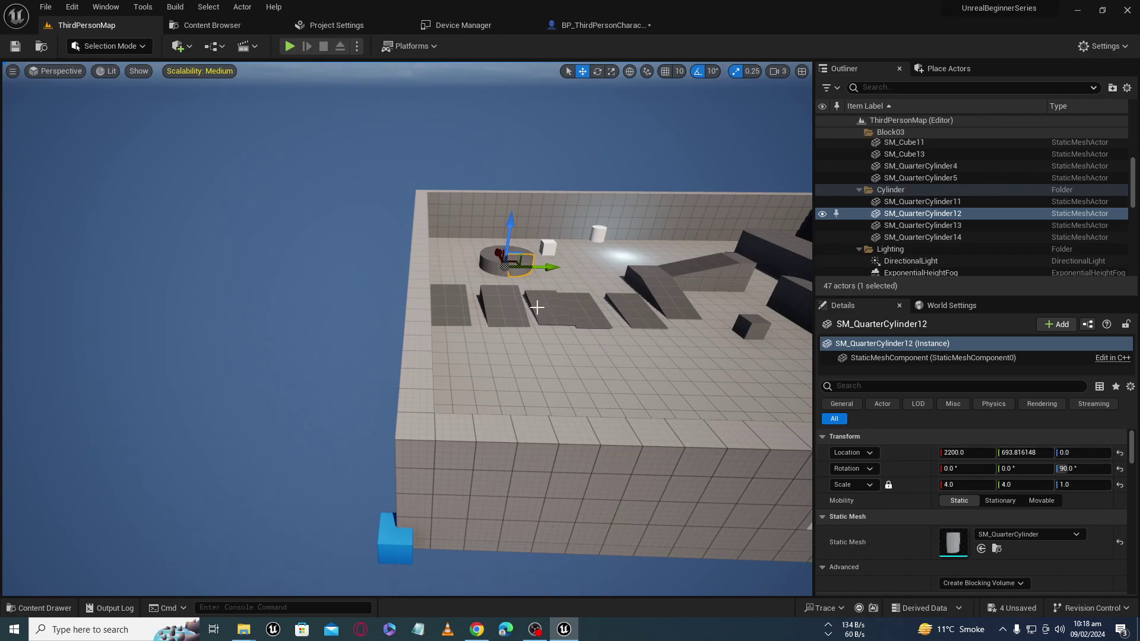
- Select a central ramp and the back wall SM_Cube6, then pull back to an arena overview
left_click(665, 294)
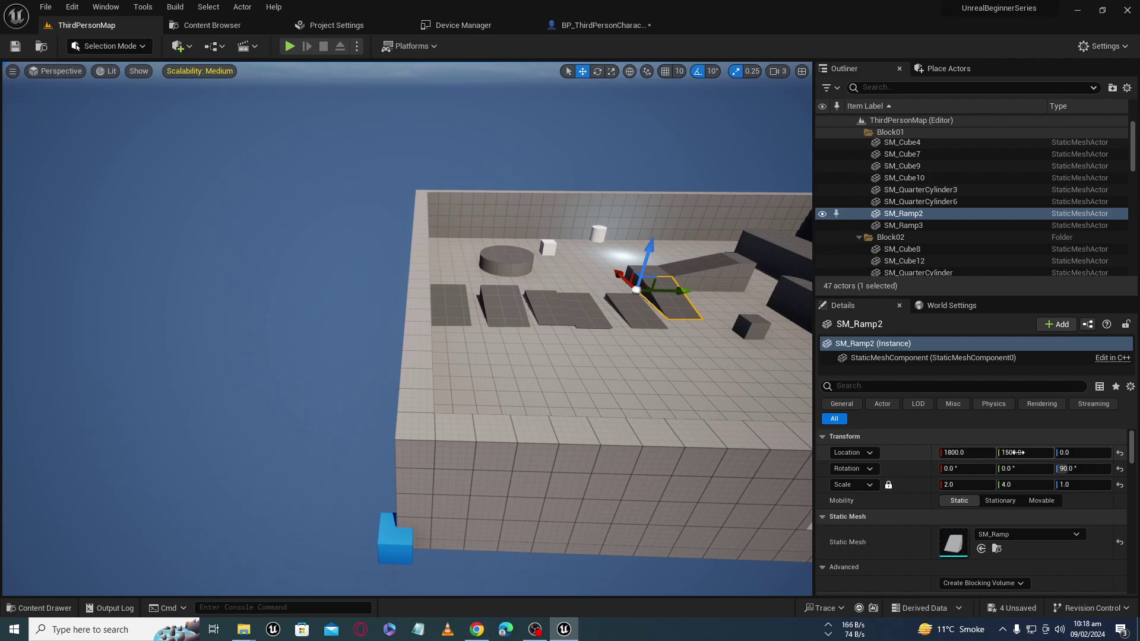
scroll(614, 328, "down", 5)
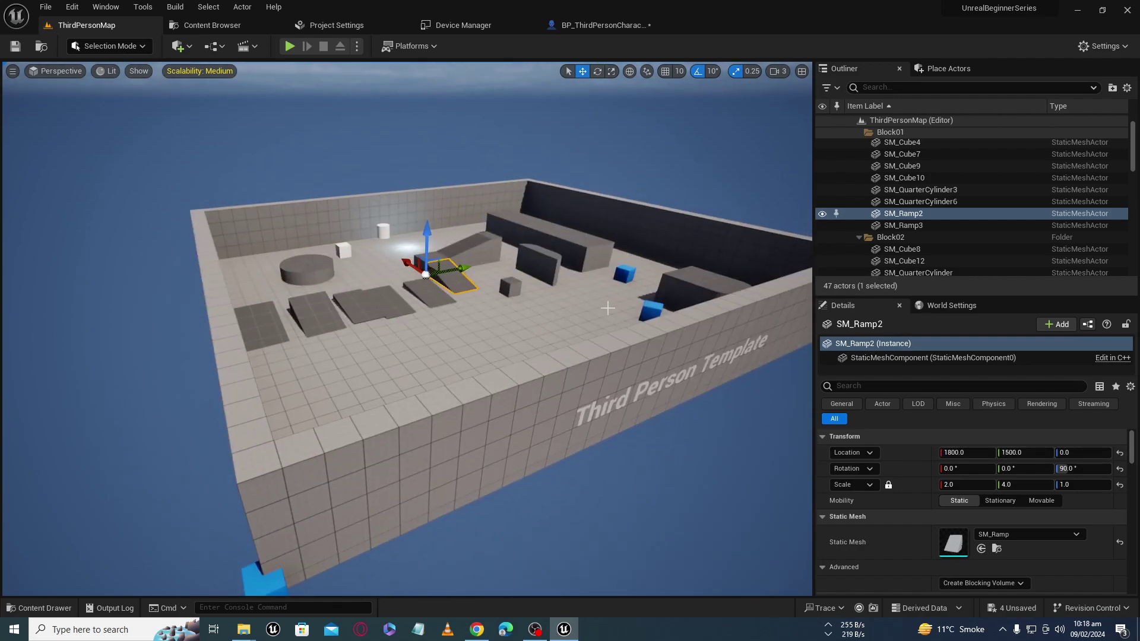
left_click(489, 191)
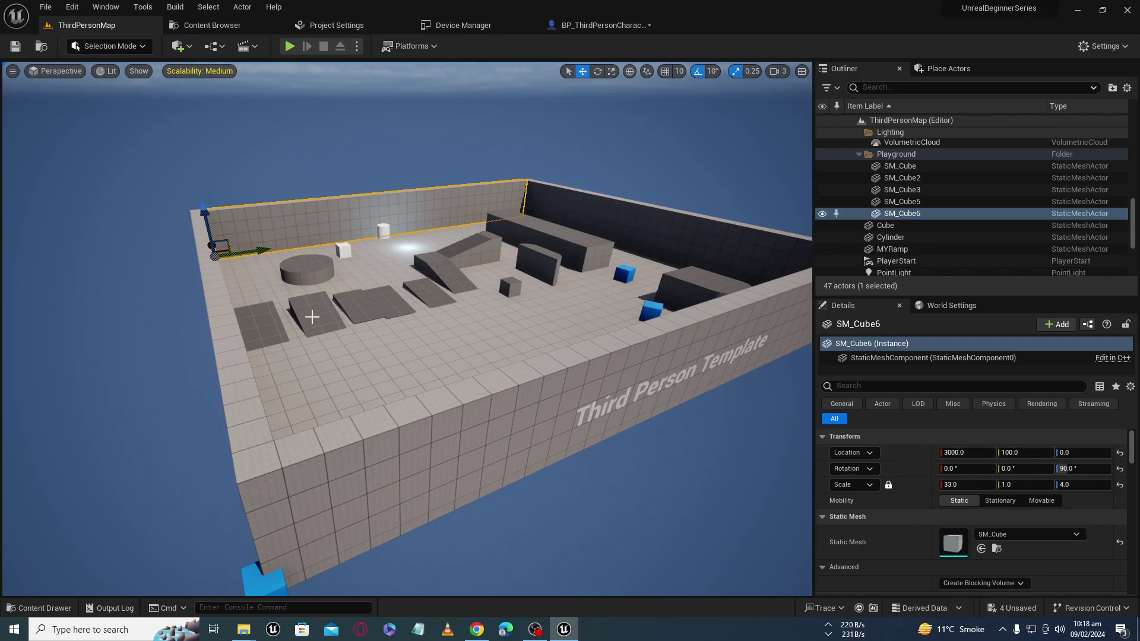
right_click_drag(312, 316, 356, 297)
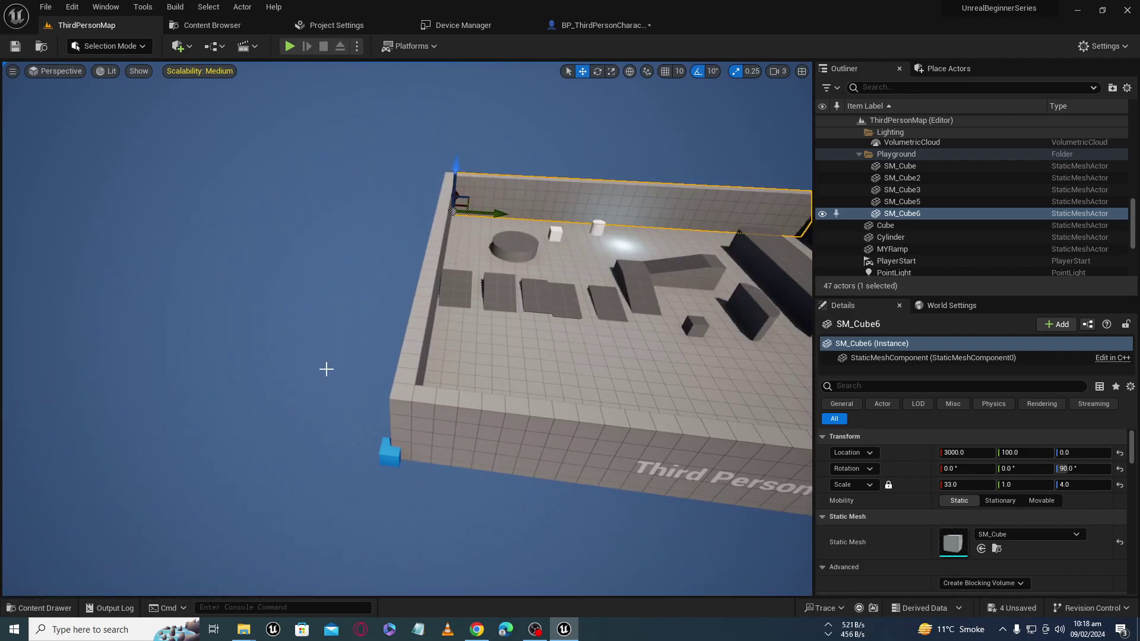
right_click_drag(356, 297, 368, 294)
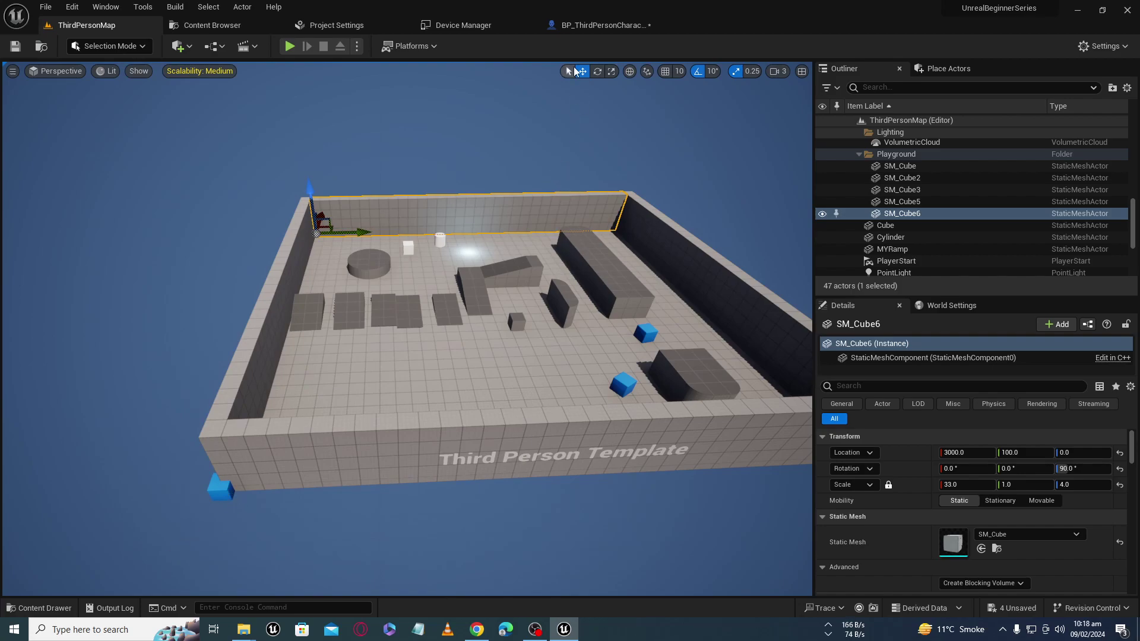
- Survey the nodes in BP_ThirdPersonCharacter's Event Graph, then go back to the level map
left_click(587, 26)
scroll(576, 110, "down", 3)
mouse_move(528, 237)
right_mouse_down()
mouse_move(464, 279)
mouse_move(503, 287)
right_mouse_up()
left_click(106, 29)
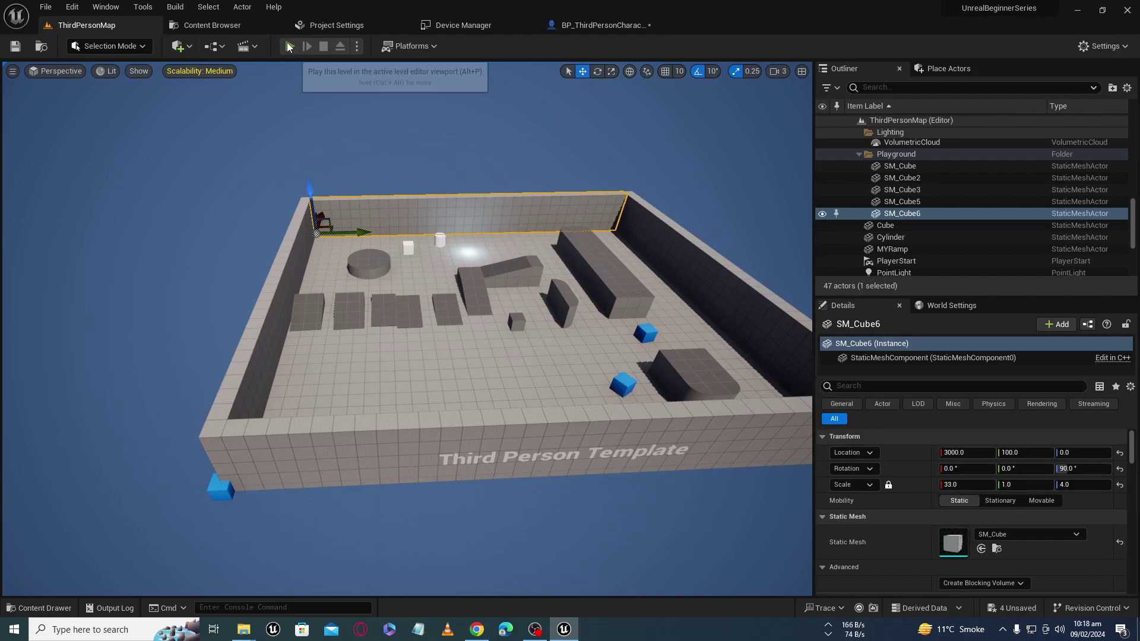
- Start a play-test and look around in game, freeing the mouse with Shift+F1
left_click(288, 46)
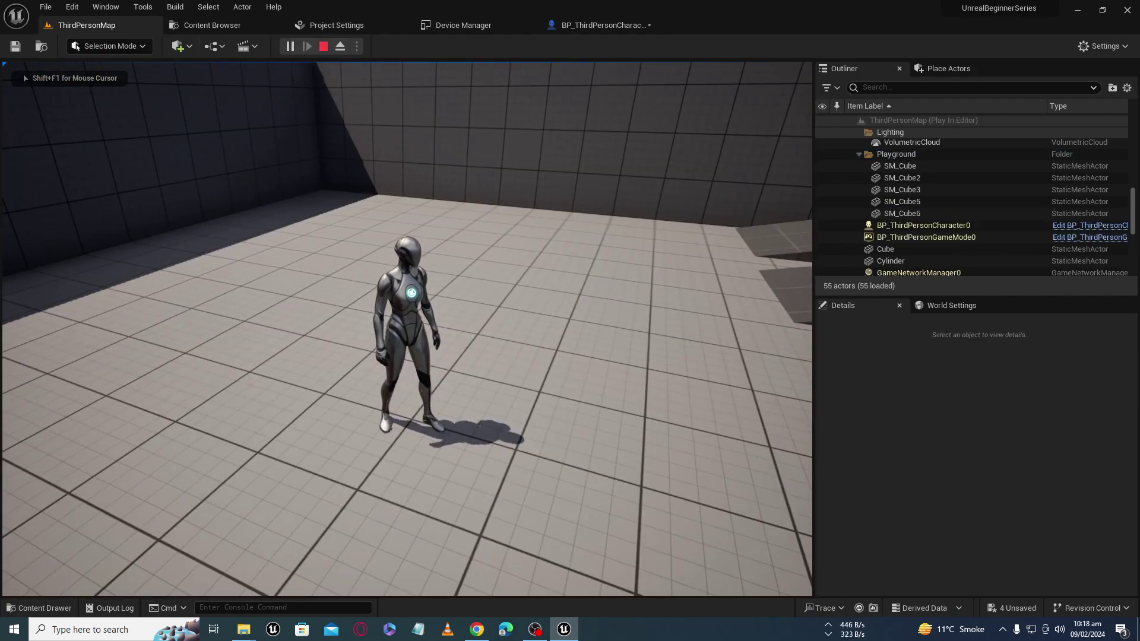
key("shift+F1")
left_click(141, 494)
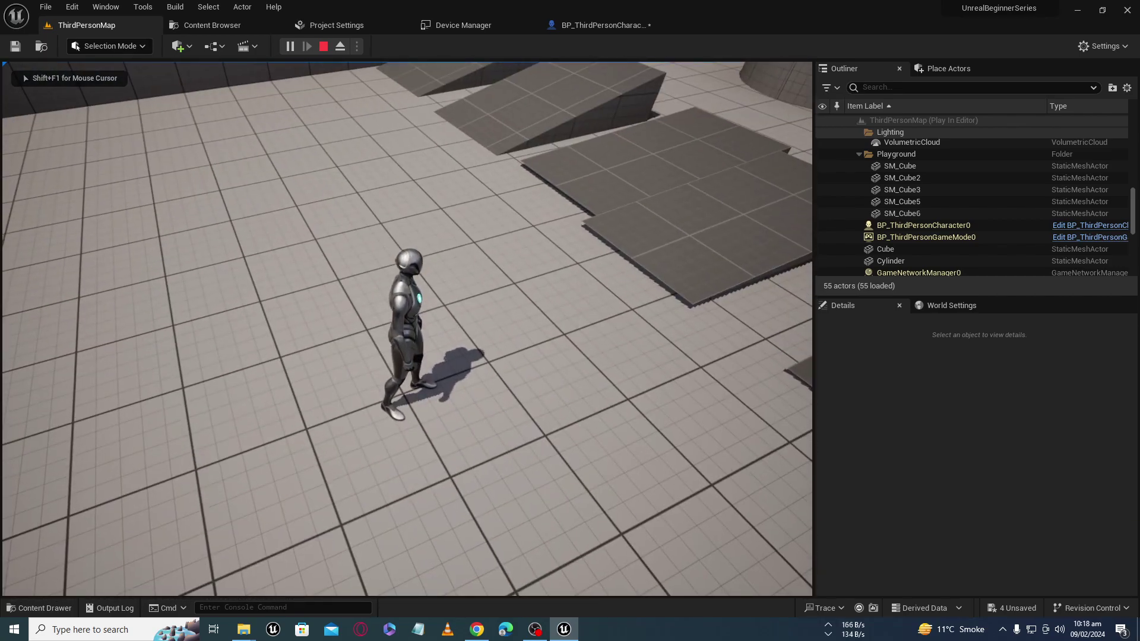
key("shift+F1")
left_click(384, 523)
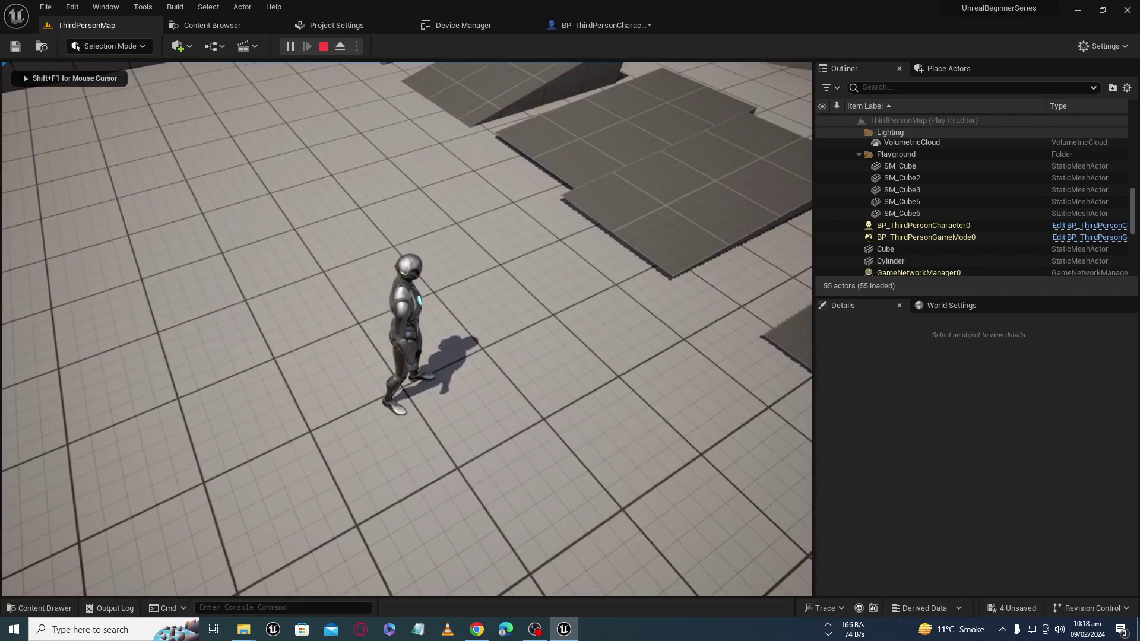
key("shift+F1")
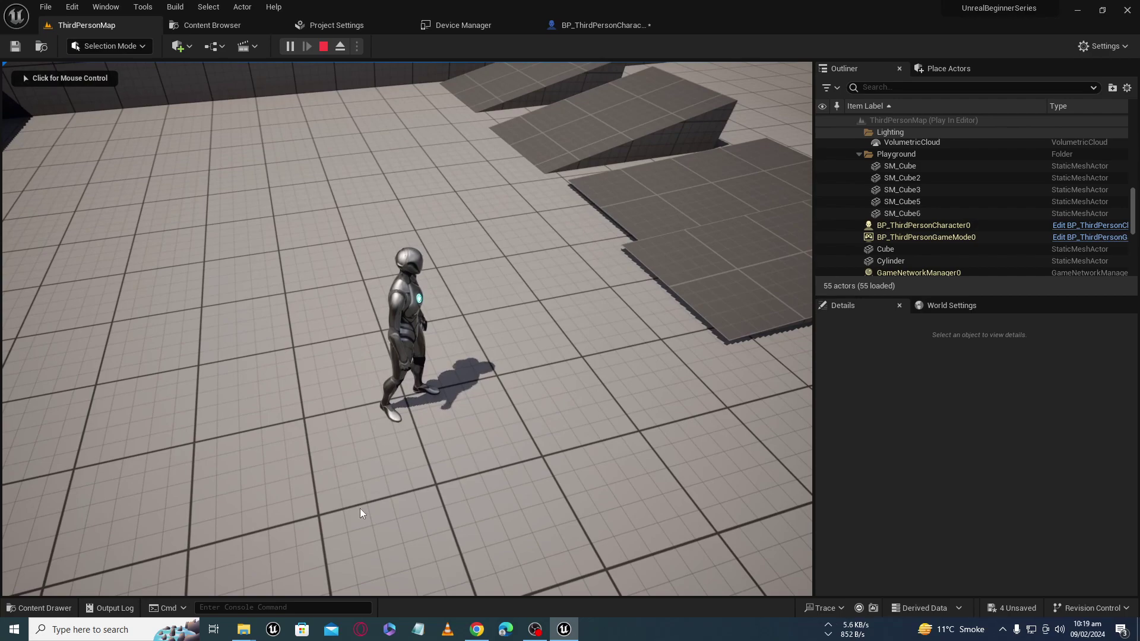
- Eject from the player, select the character to inspect it, then stop the session
left_click(340, 46)
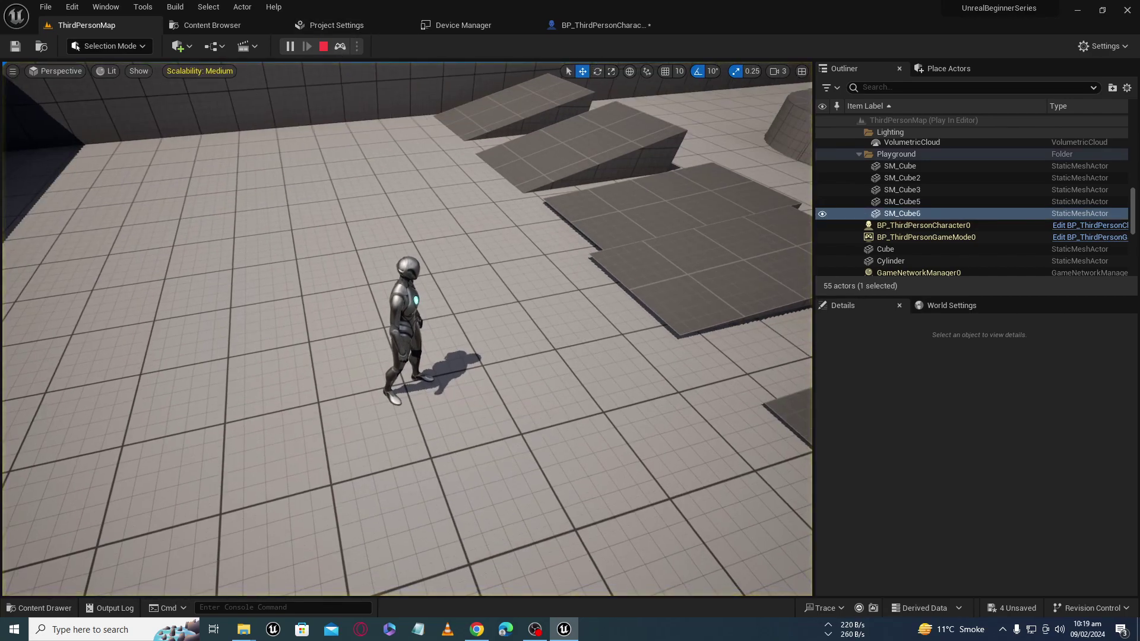
right_click_drag(356, 267, 332, 357)
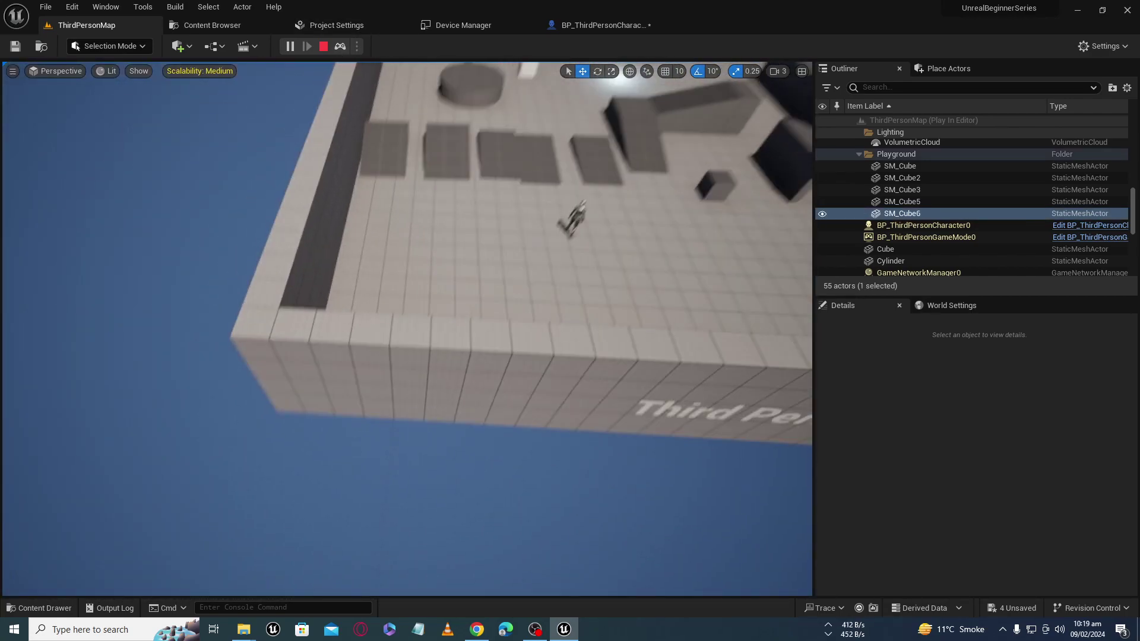
right_click_drag(416, 309, 432, 340)
left_click(500, 260)
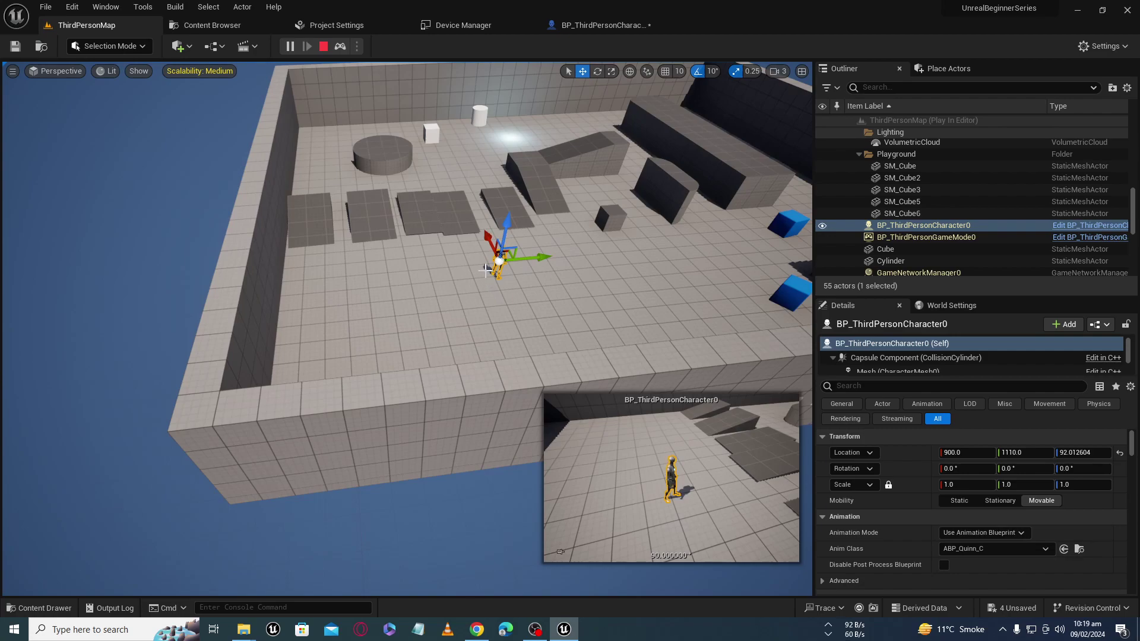
key("Escape")
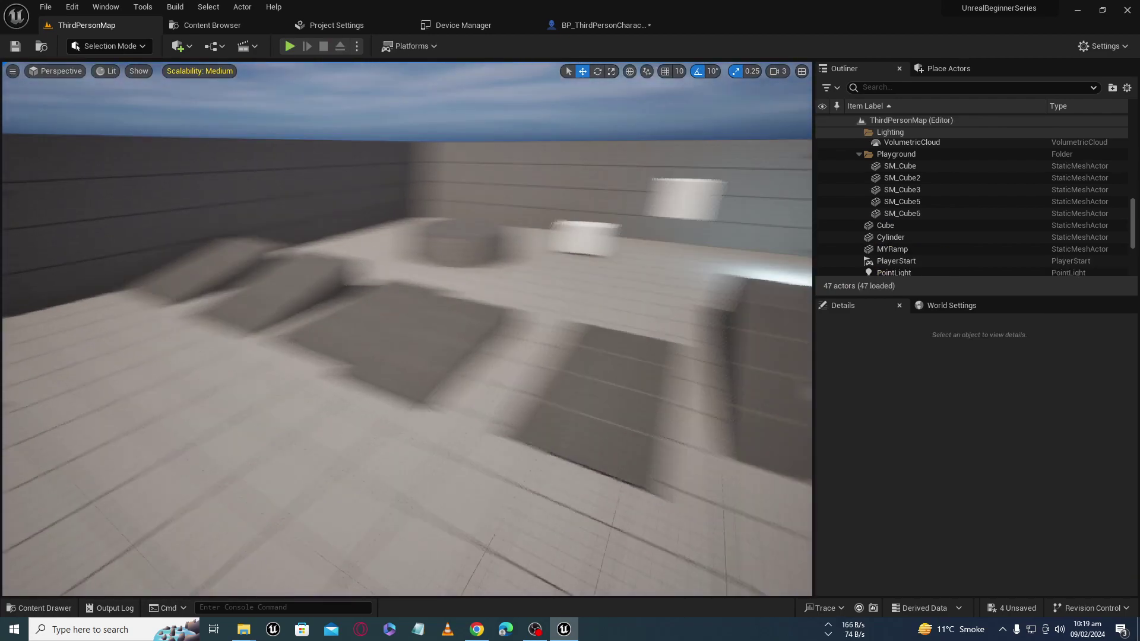
- Select the V key event node in BP_ThirdPersonCharacter's Event Graph
left_click(611, 27)
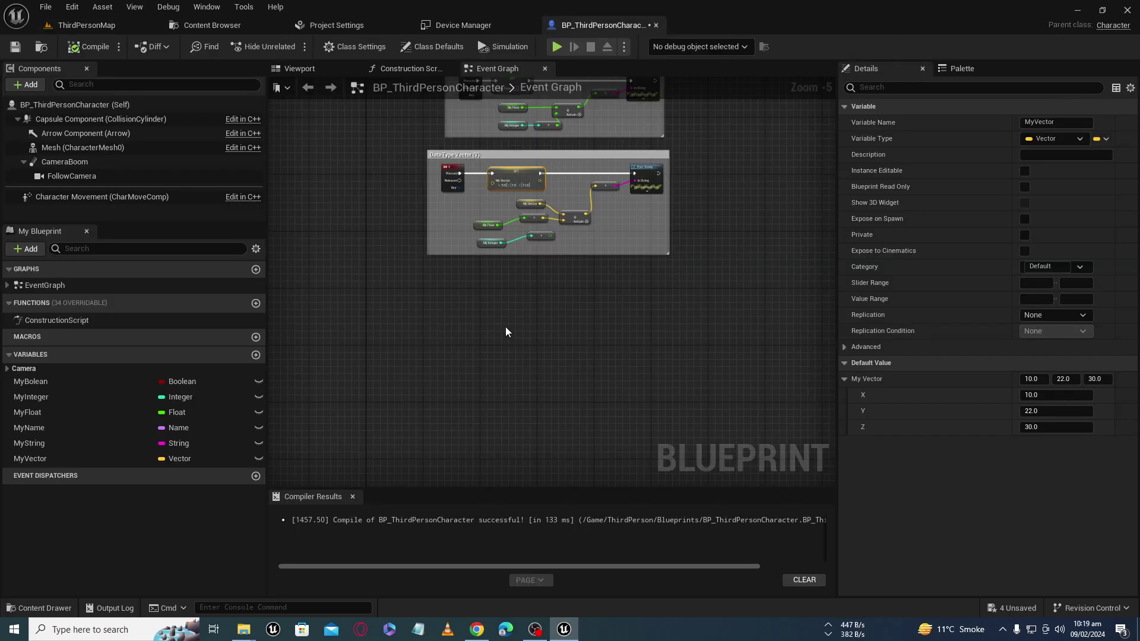
scroll(440, 386, "up", 1)
scroll(414, 207, "up", 1)
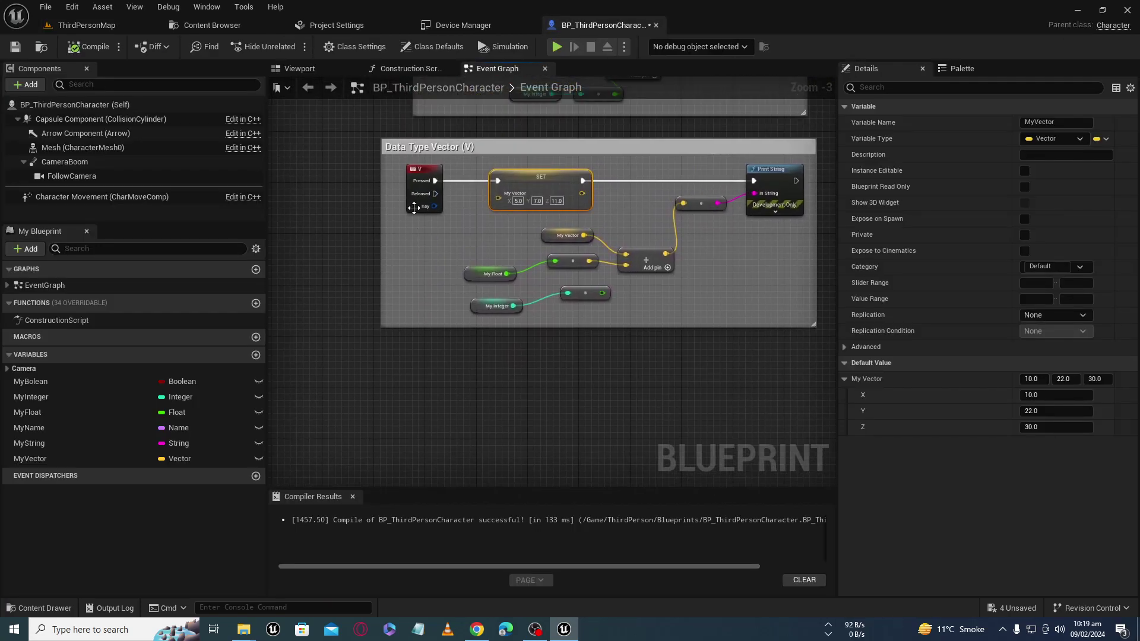
left_click(422, 184)
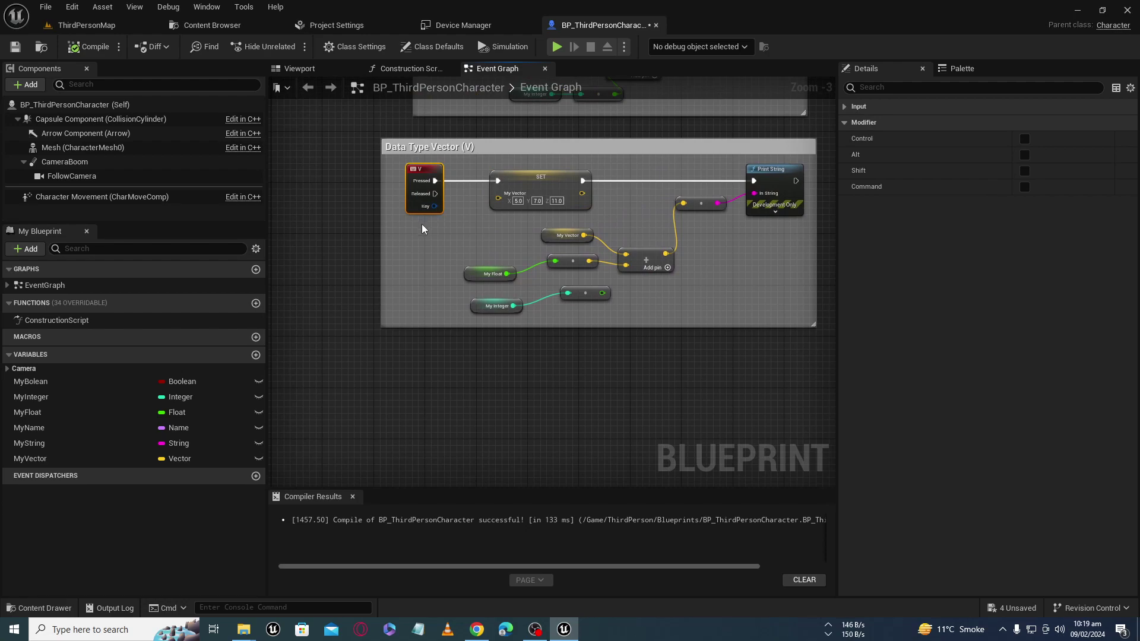
- Paste a copy of the V key event into empty graph space and compile the Blueprint
right_click_drag(446, 348, 451, 238)
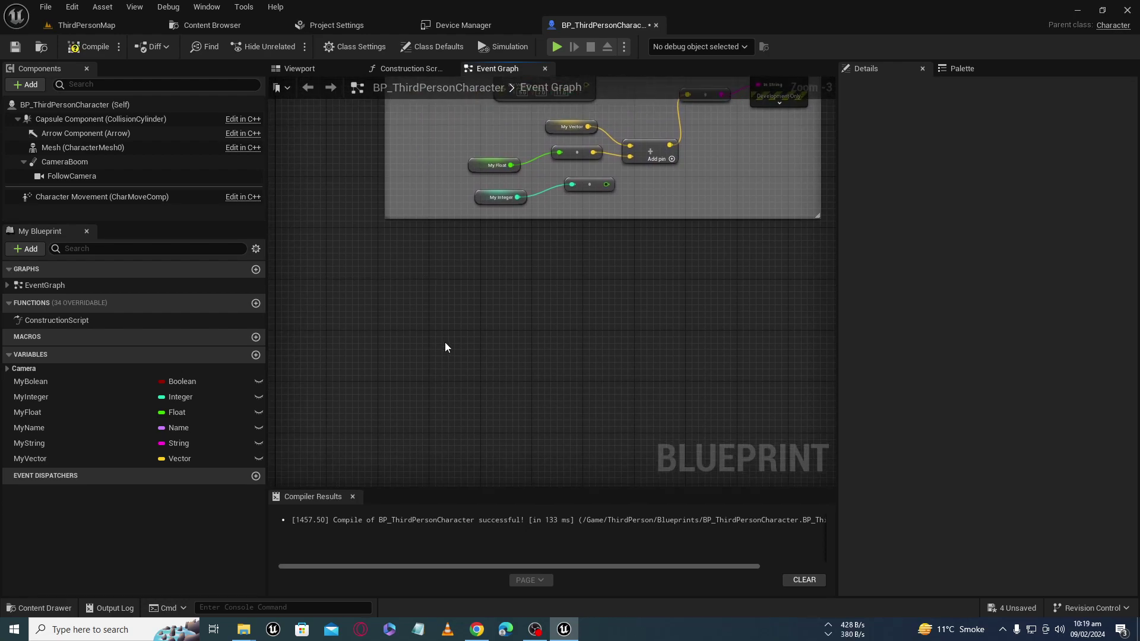
key("ctrl+v")
scroll(447, 348, "up", 1)
scroll(447, 348, "up", 1)
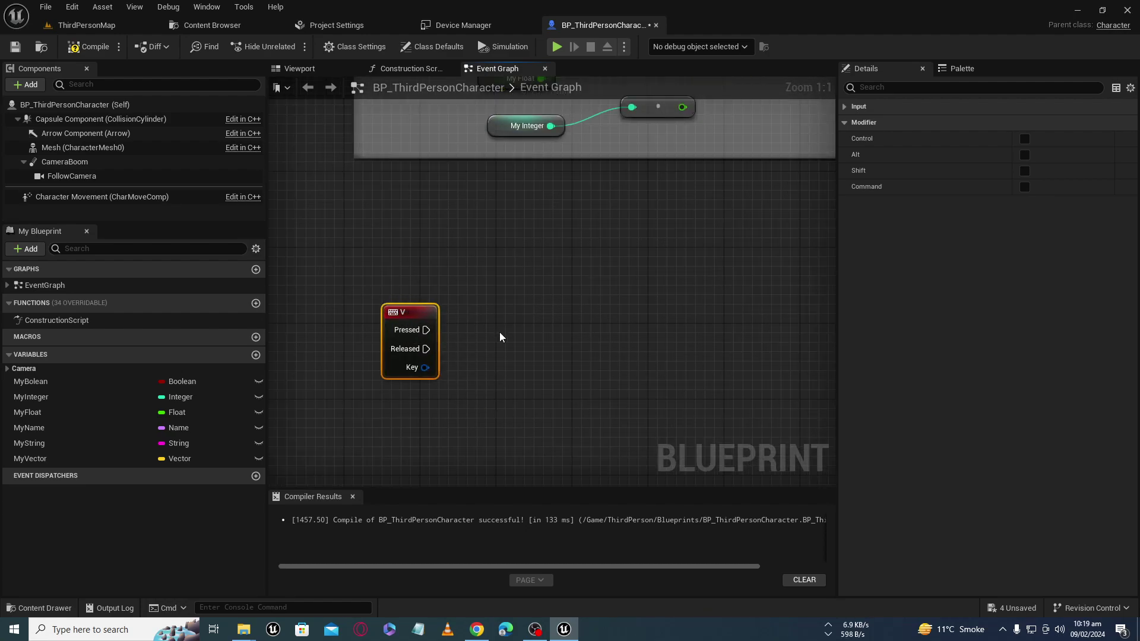
right_click_drag(499, 333, 454, 263)
left_click(72, 52)
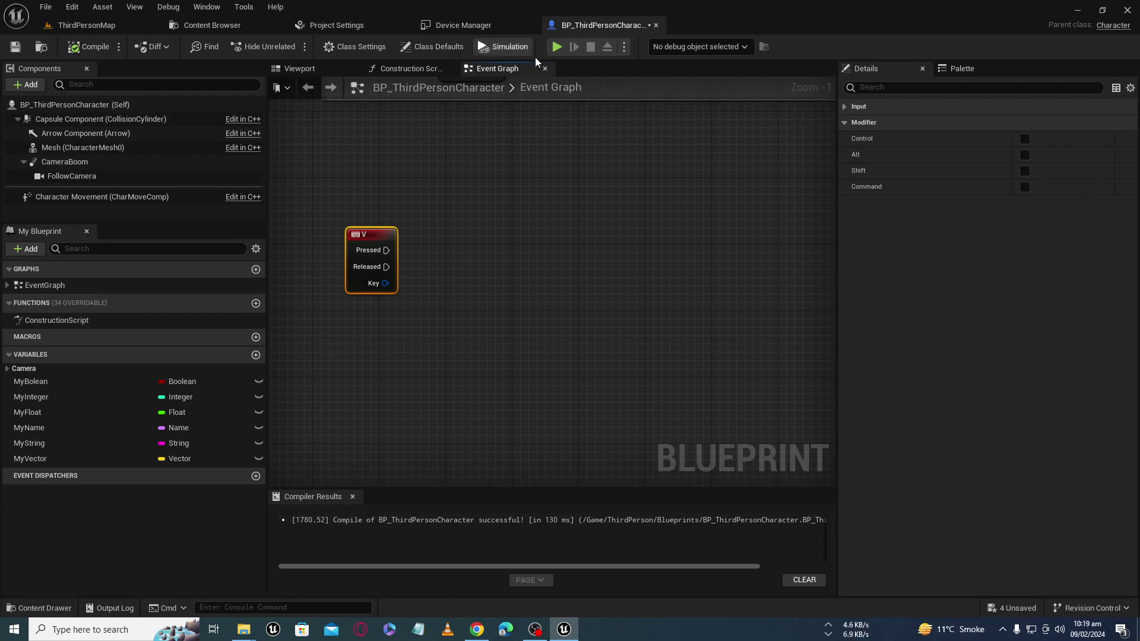
- Search for 'get actor location', add the Get Actor Location node, and place it above the V event
right_click(437, 180)
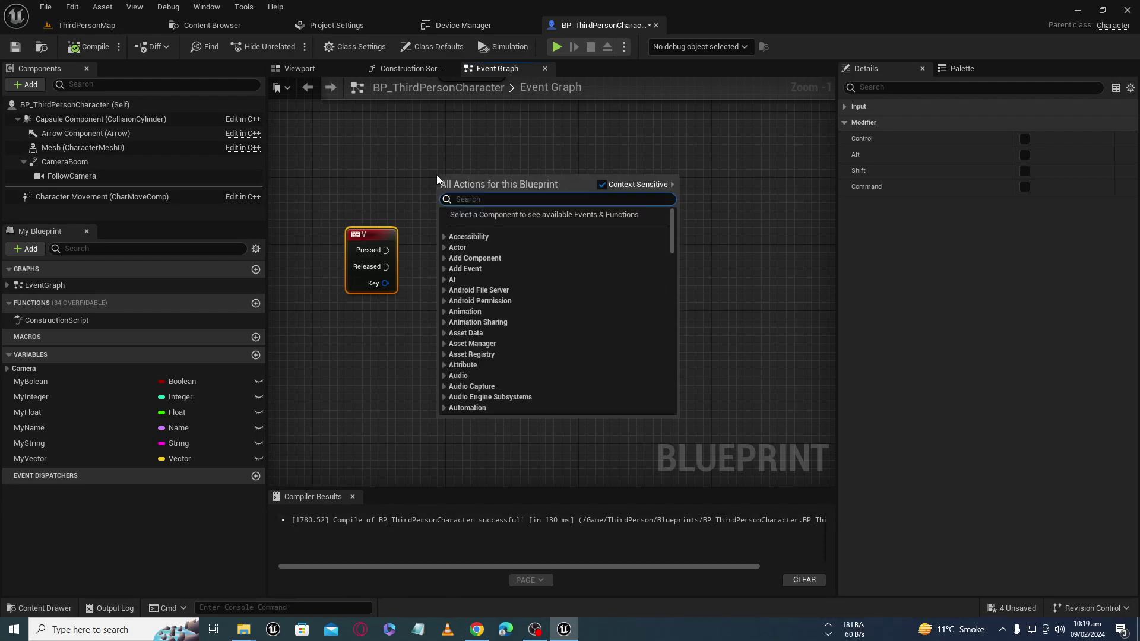
type("get actor")
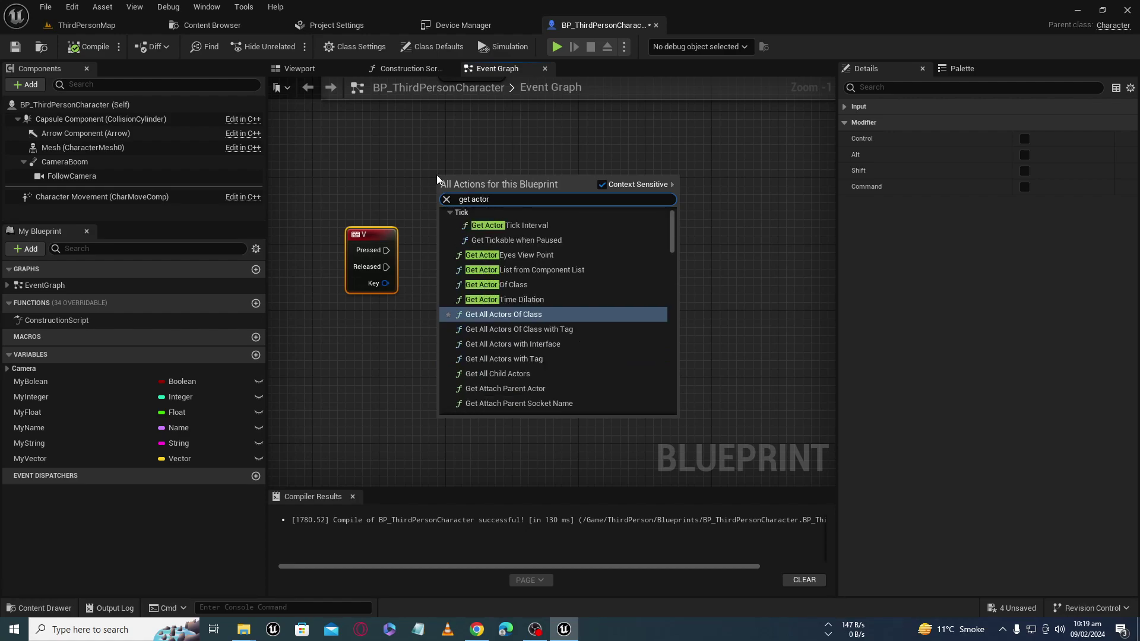
type(" world")
key("BackSpace")
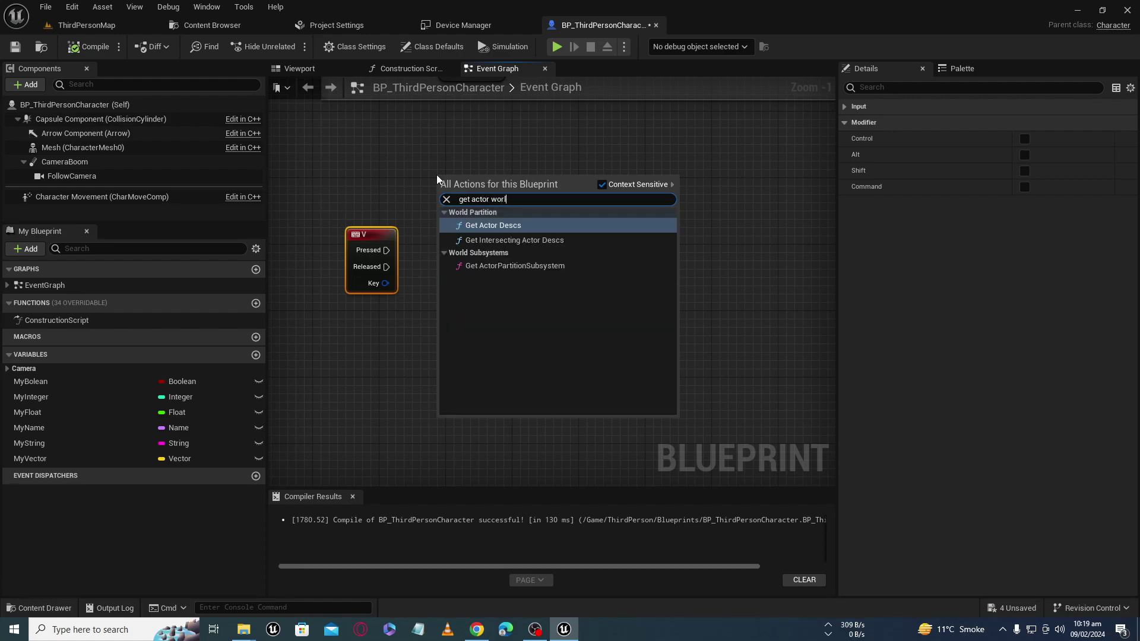
key("BackSpace")
key("BackSpace")
key("BackSpace")
type("loca")
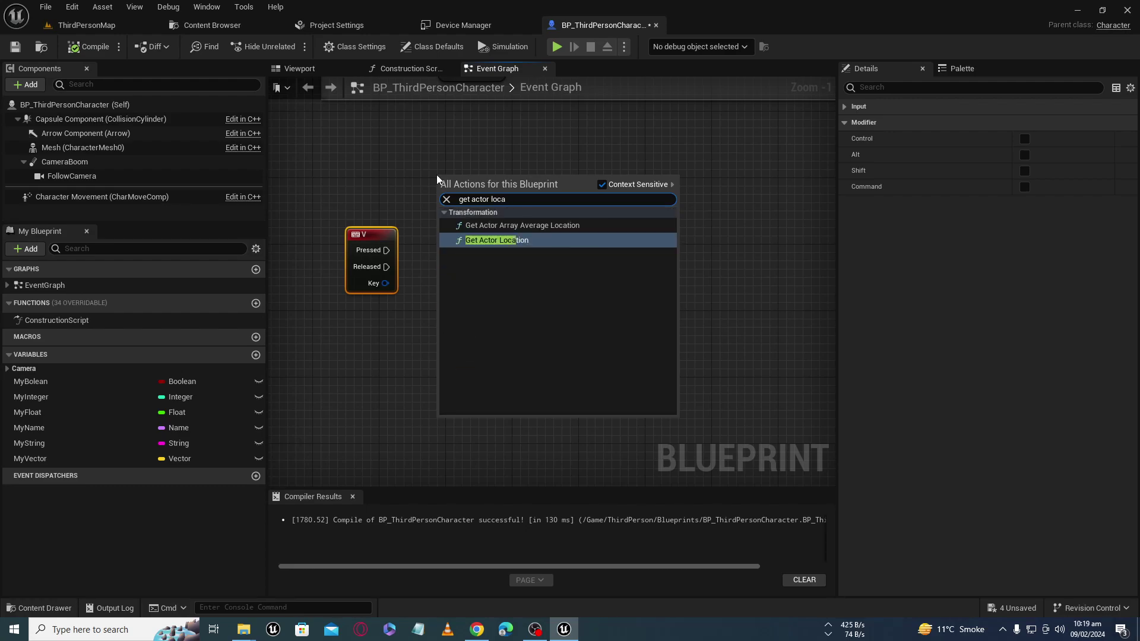
left_click(527, 240)
mouse_move(507, 178)
left_mouse_down()
mouse_move(351, 178)
mouse_move(478, 172)
left_mouse_up()
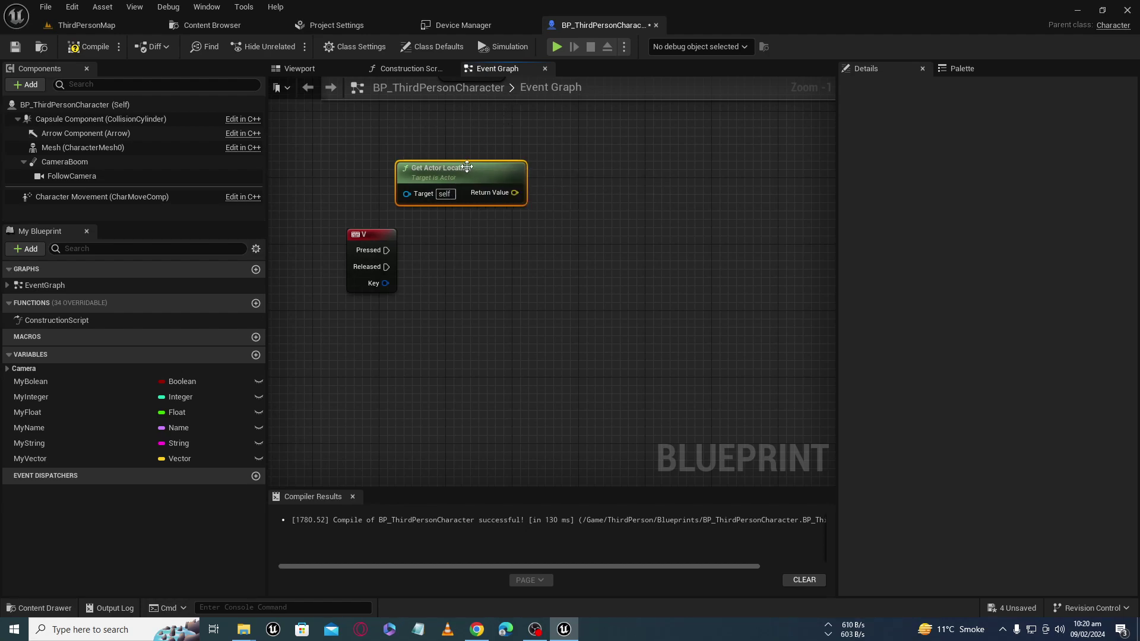
left_click_drag(467, 167, 434, 159)
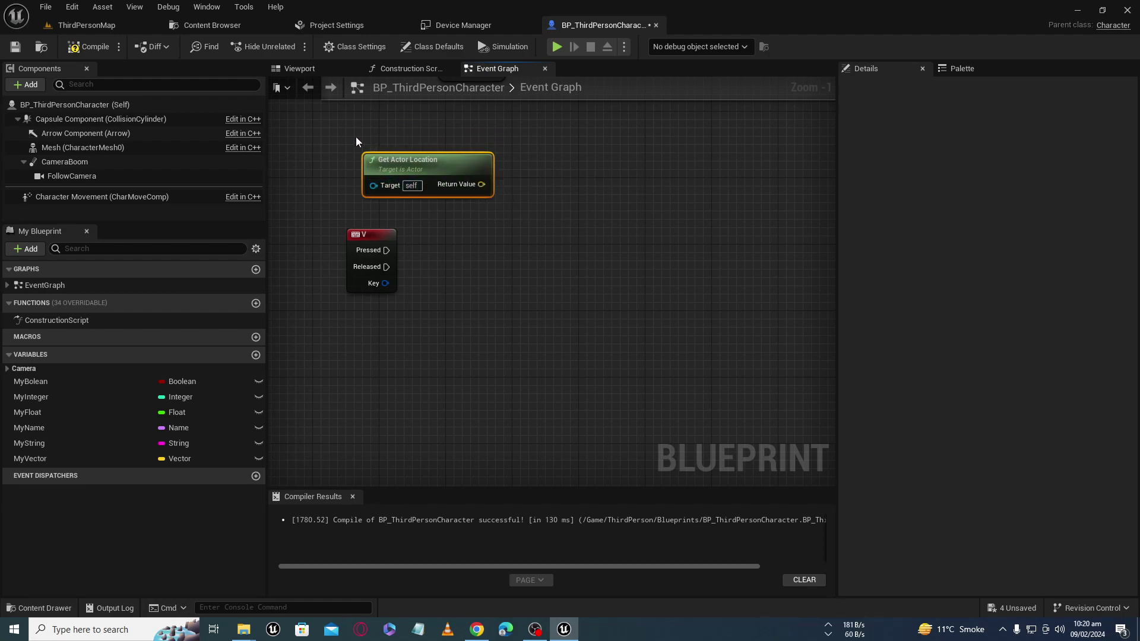
right_click_drag(431, 262, 429, 236)
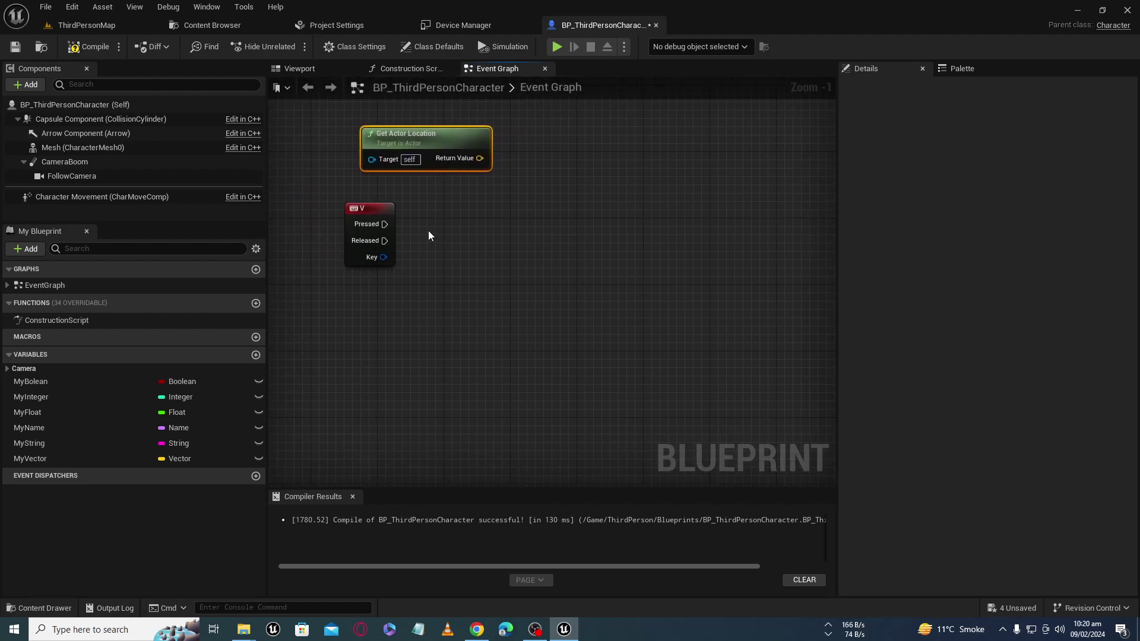
- Add a Print String node run by V Pressed, with Get Actor Location feeding In String
right_click(564, 219)
type("print")
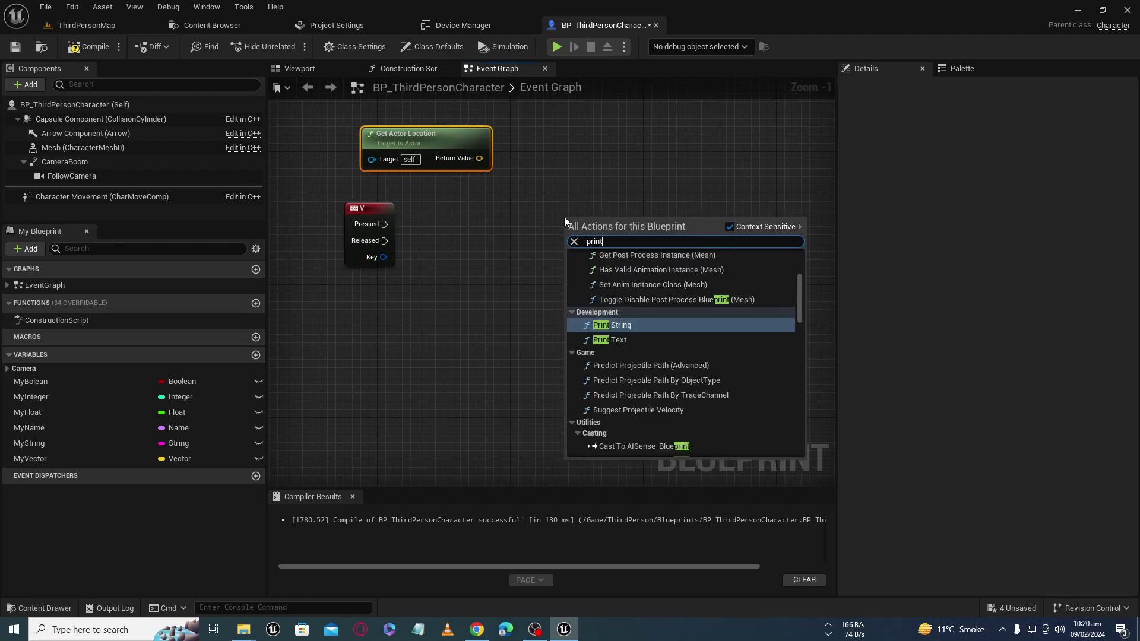
key("Return")
left_click_drag(596, 208, 676, 208)
left_click_drag(385, 223, 653, 224)
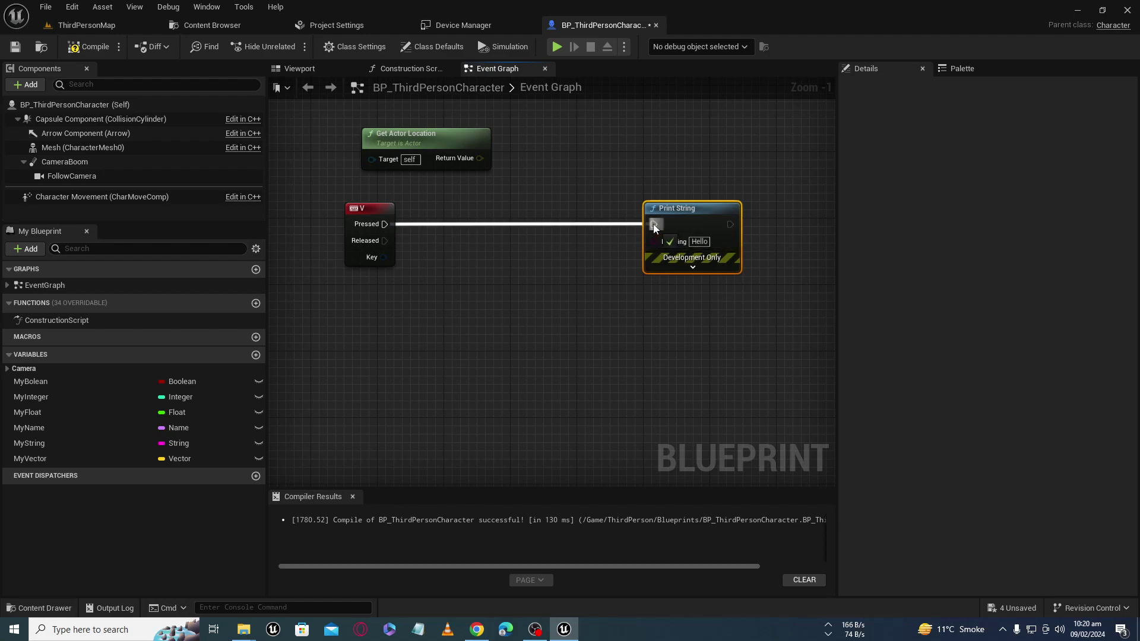
left_click_drag(479, 158, 654, 241)
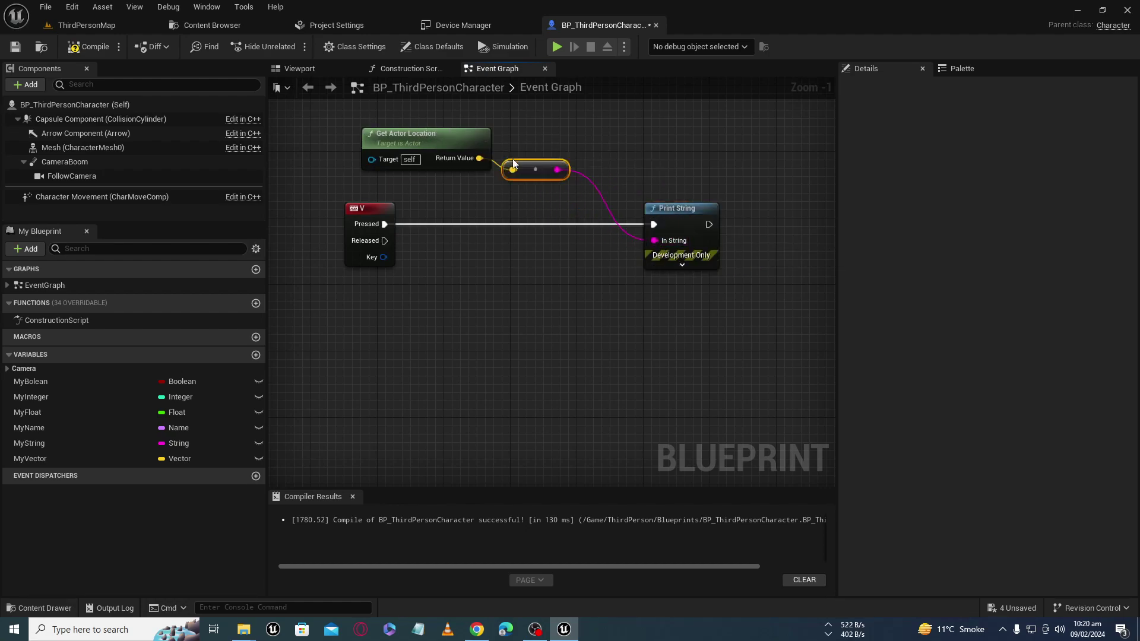
left_click_drag(514, 164, 514, 180)
left_click_drag(397, 134, 406, 135)
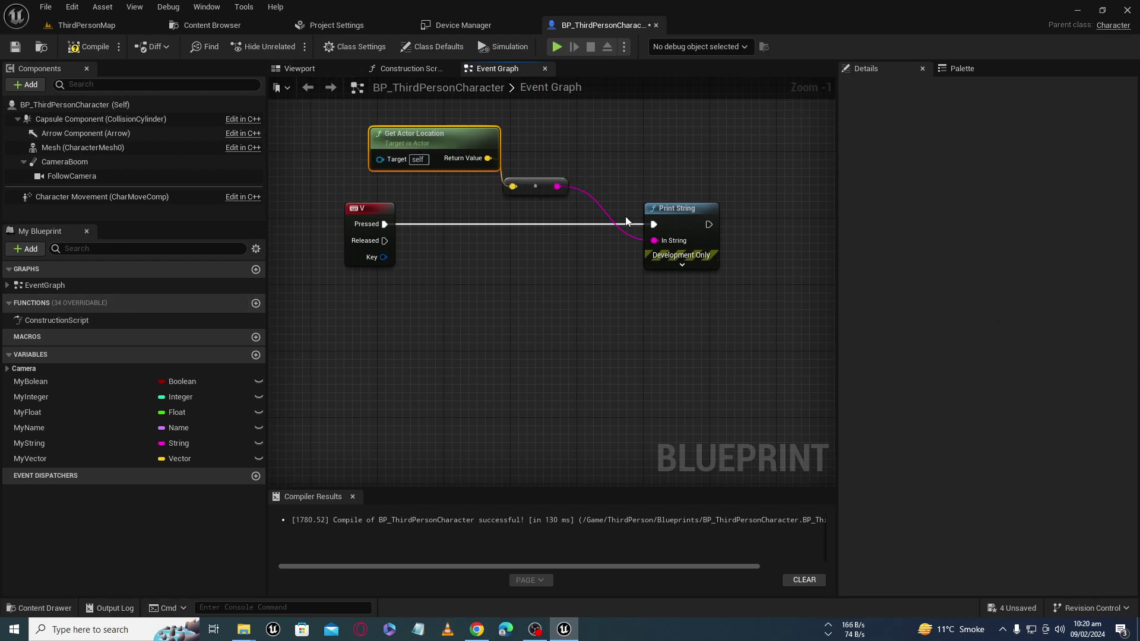
- Compile and set the Print String text colour to red
left_click(89, 47)
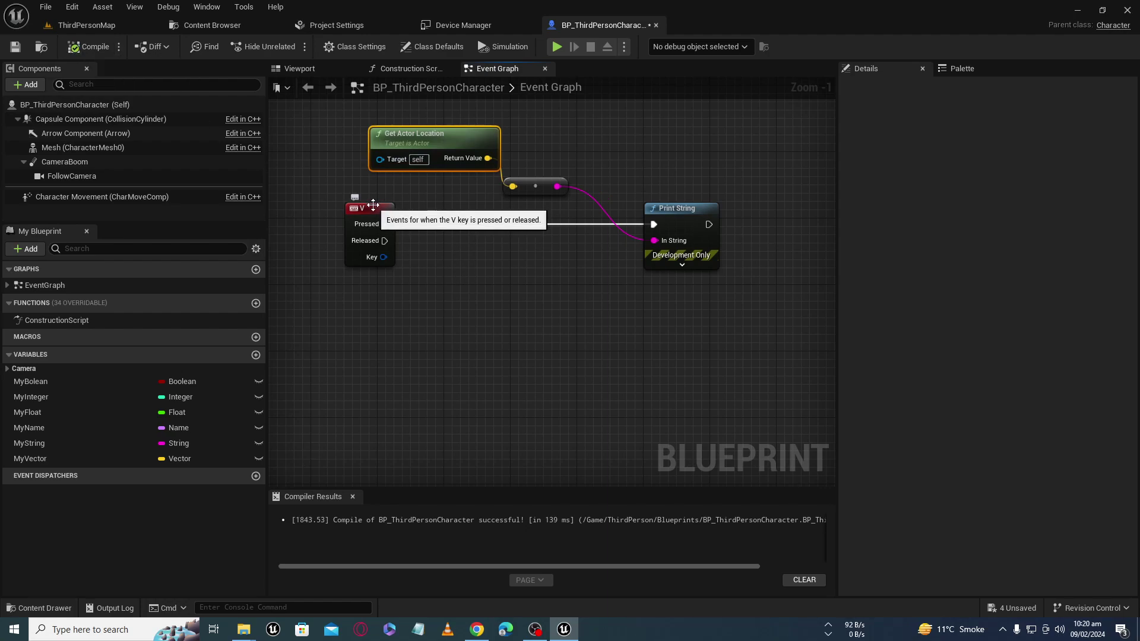
left_click(682, 264)
left_click(699, 293)
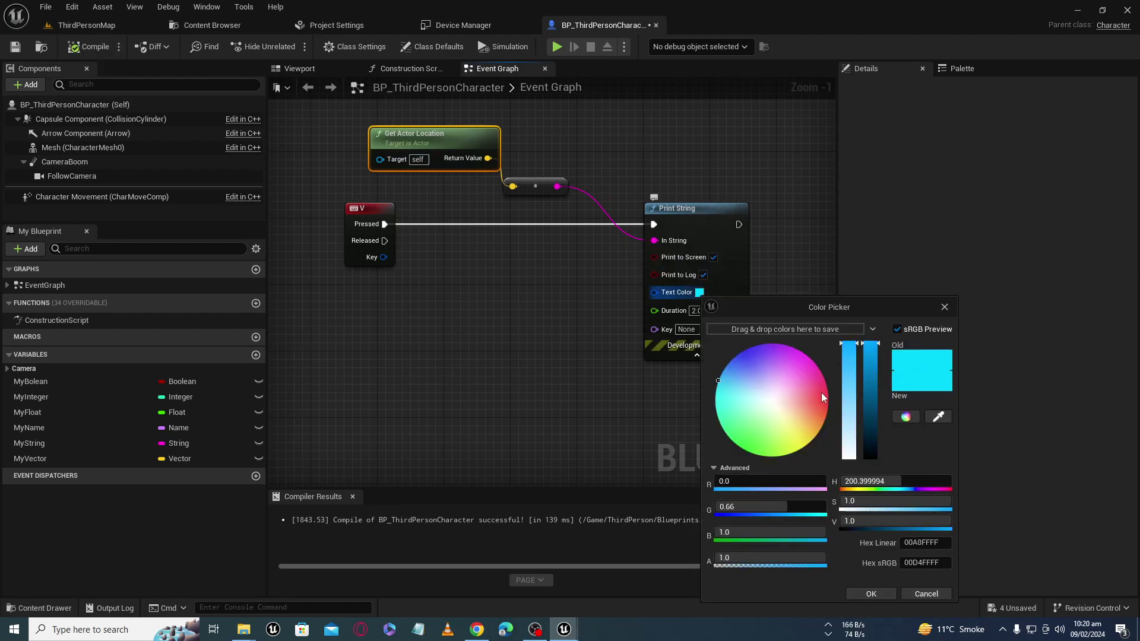
left_click_drag(822, 394, 848, 405)
left_click(708, 356)
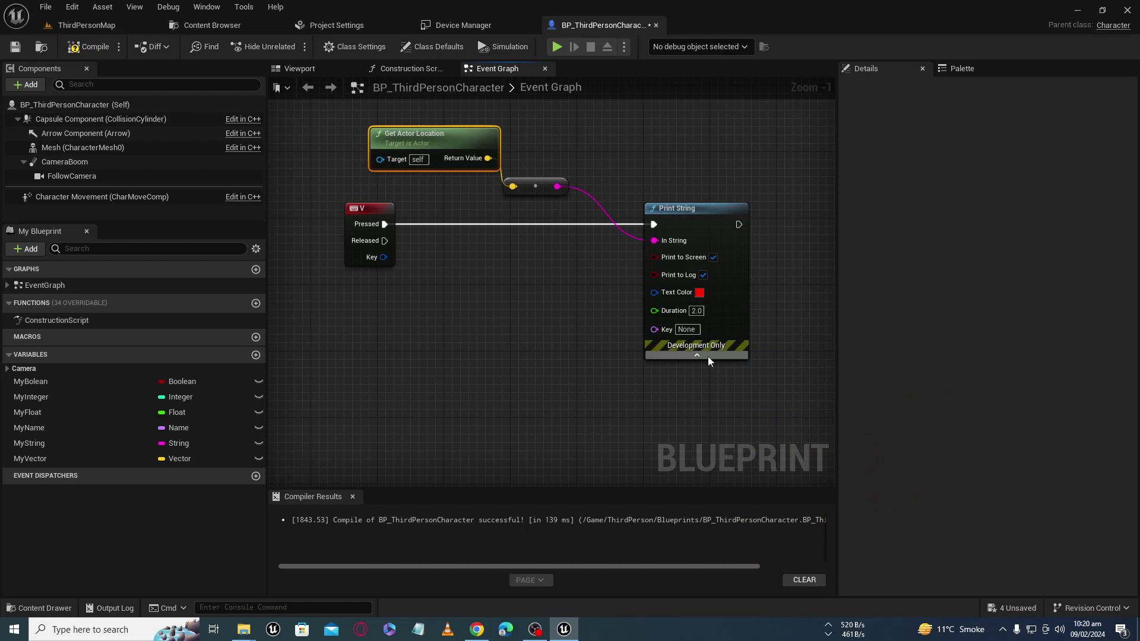
left_click(697, 355)
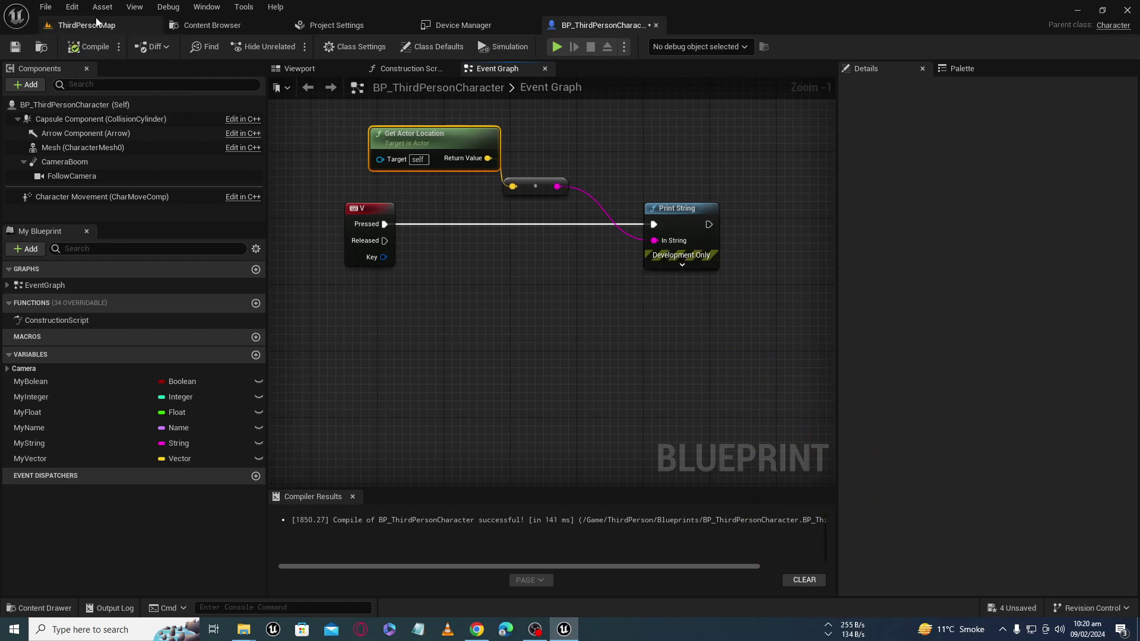
left_click(74, 24)
- Play the level, printing the character's location several times while running forward, then stop
left_click(290, 46)
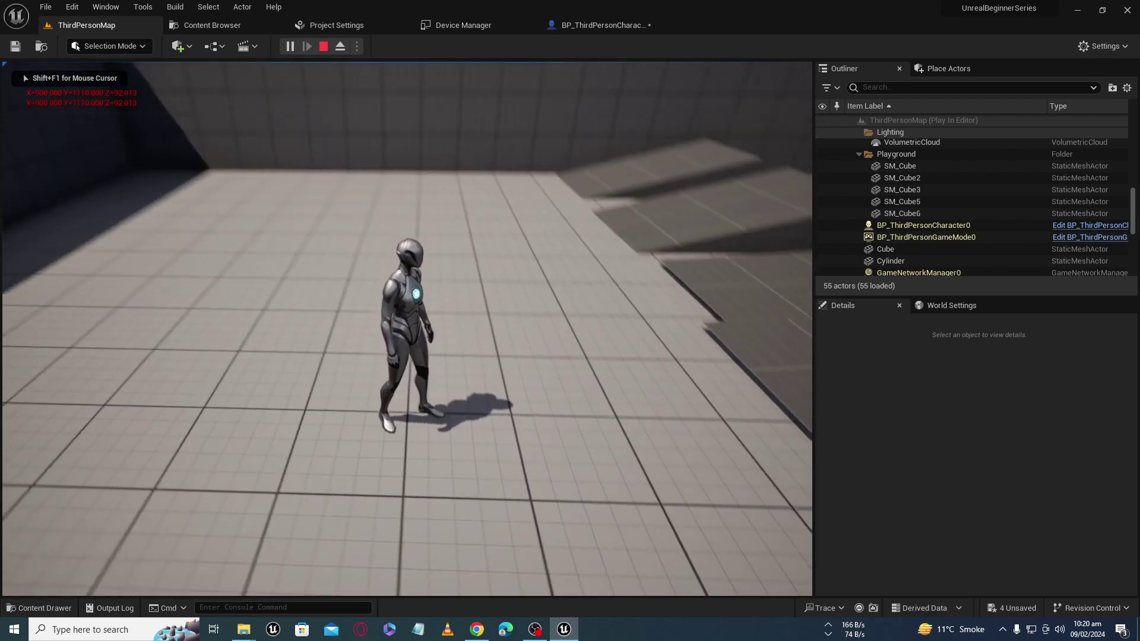
key("e")
key("e")
key("e")
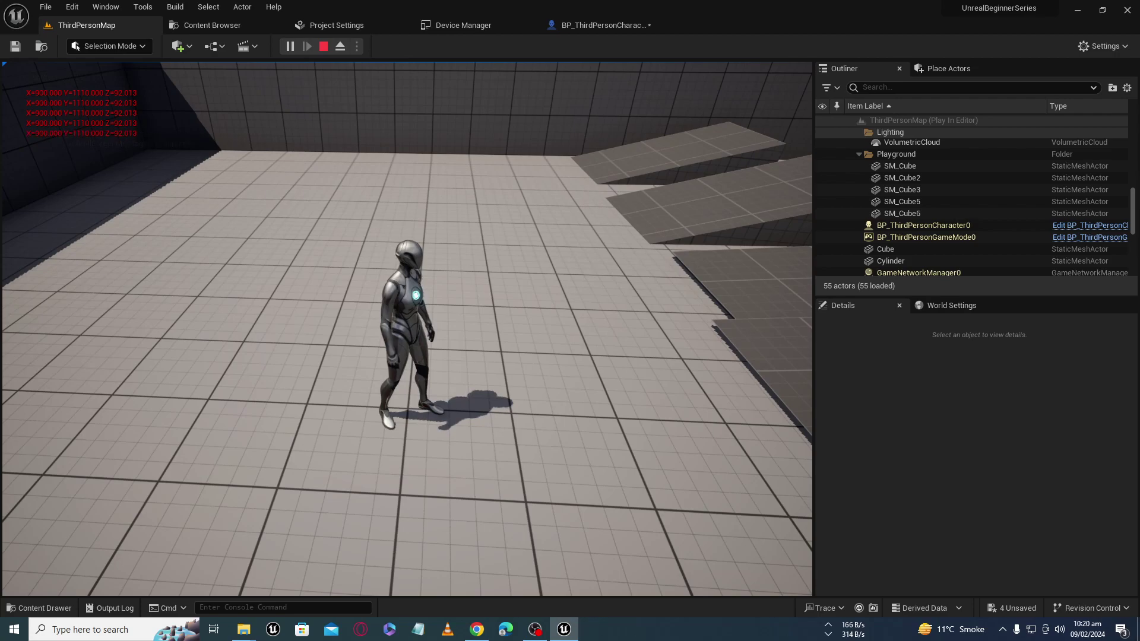
key("e")
key("e")
key("e")
key("e")
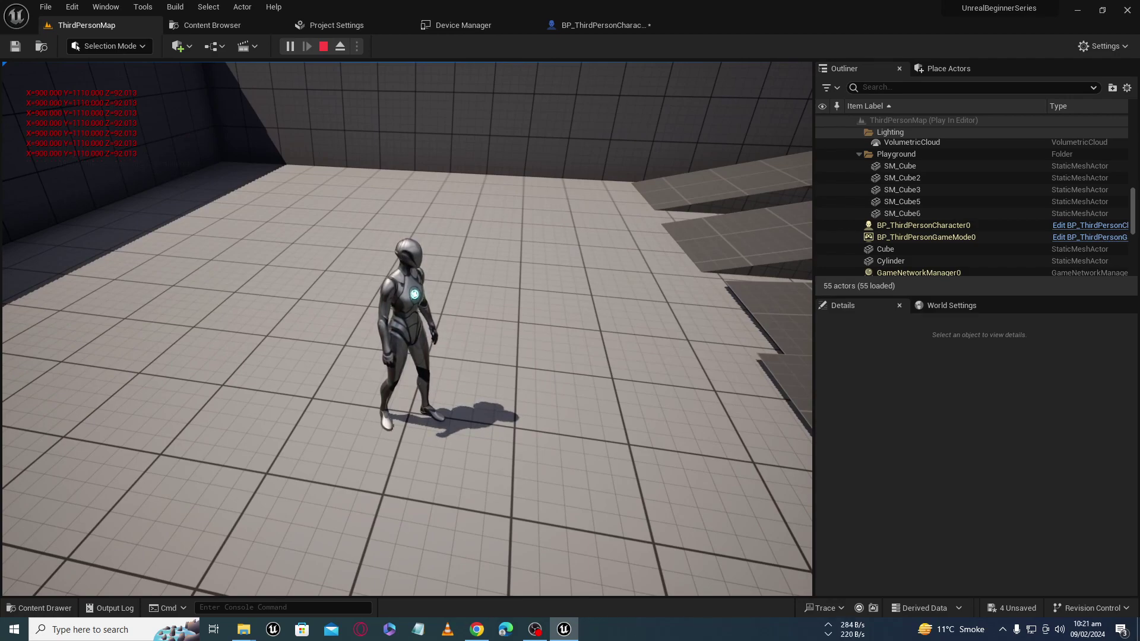
key("w")
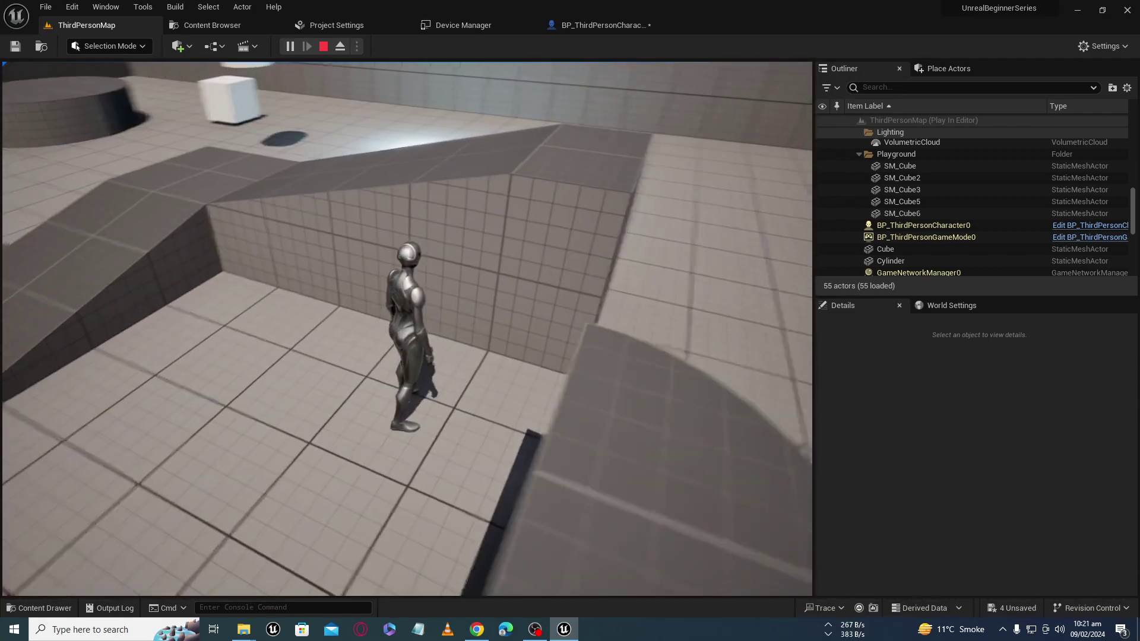
key("e")
key("e")
key("e")
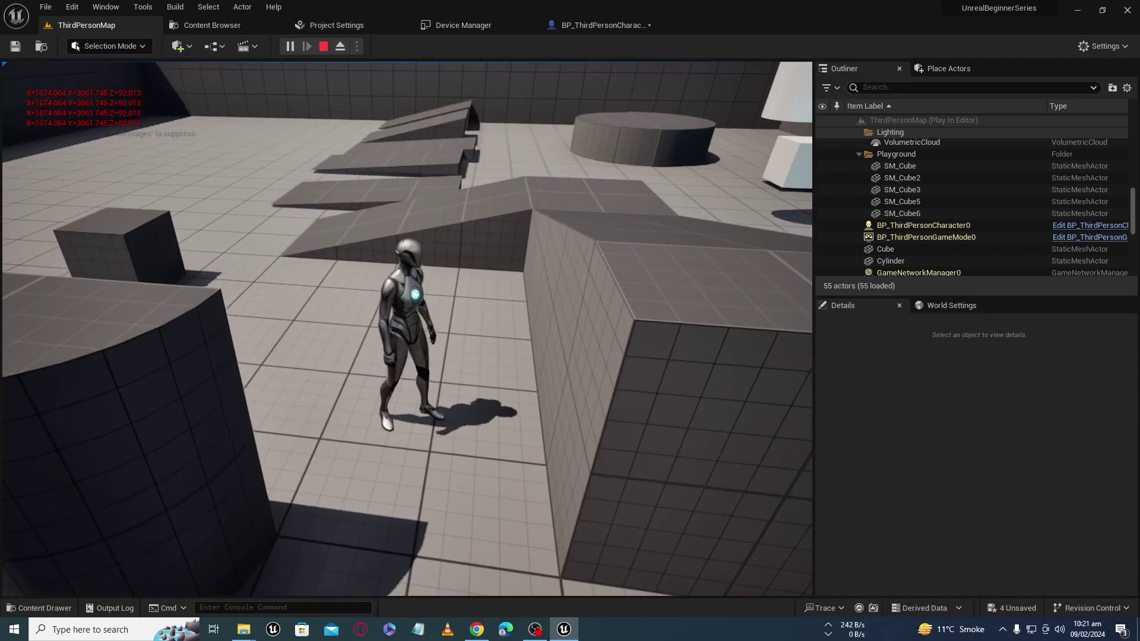
key("e")
key("e")
key("e")
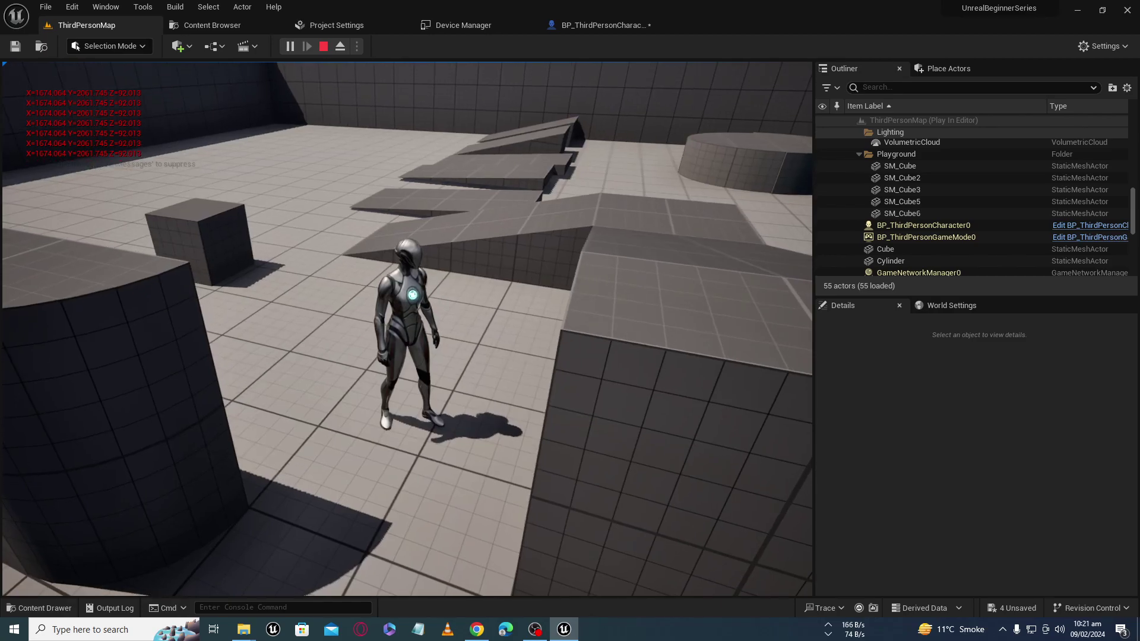
key("w")
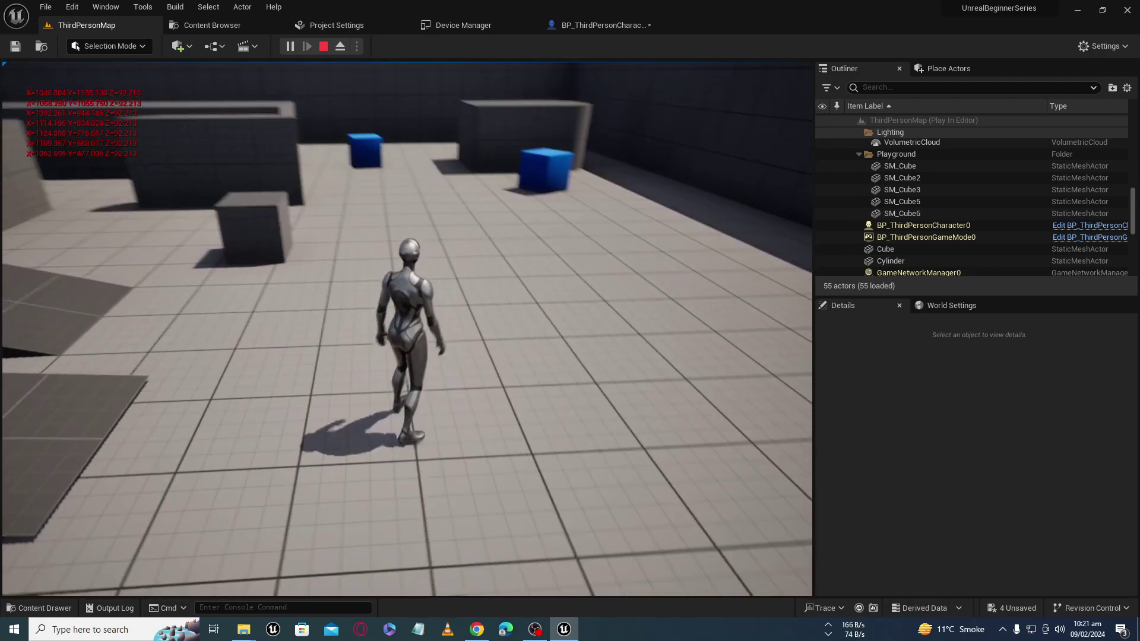
key("Escape")
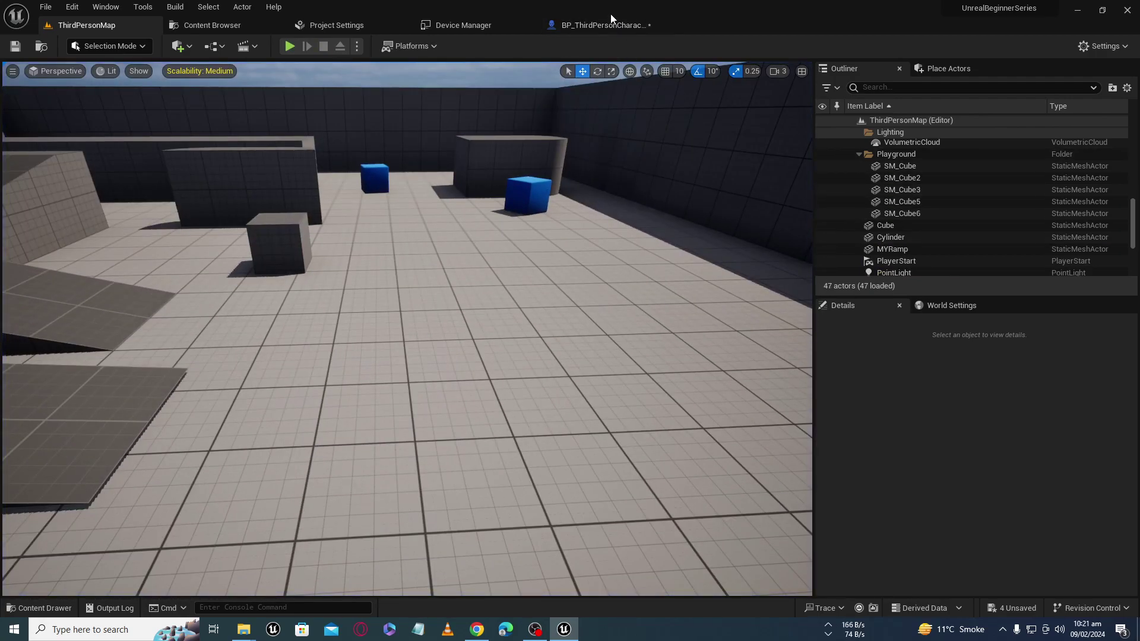
- Center the V key, Get Actor Location and Print String nodes in BP_ThirdPersonCharacter's Event Graph
left_click(605, 25)
mouse_move(511, 264)
right_mouse_down()
mouse_move(566, 271)
mouse_move(530, 272)
right_mouse_up()
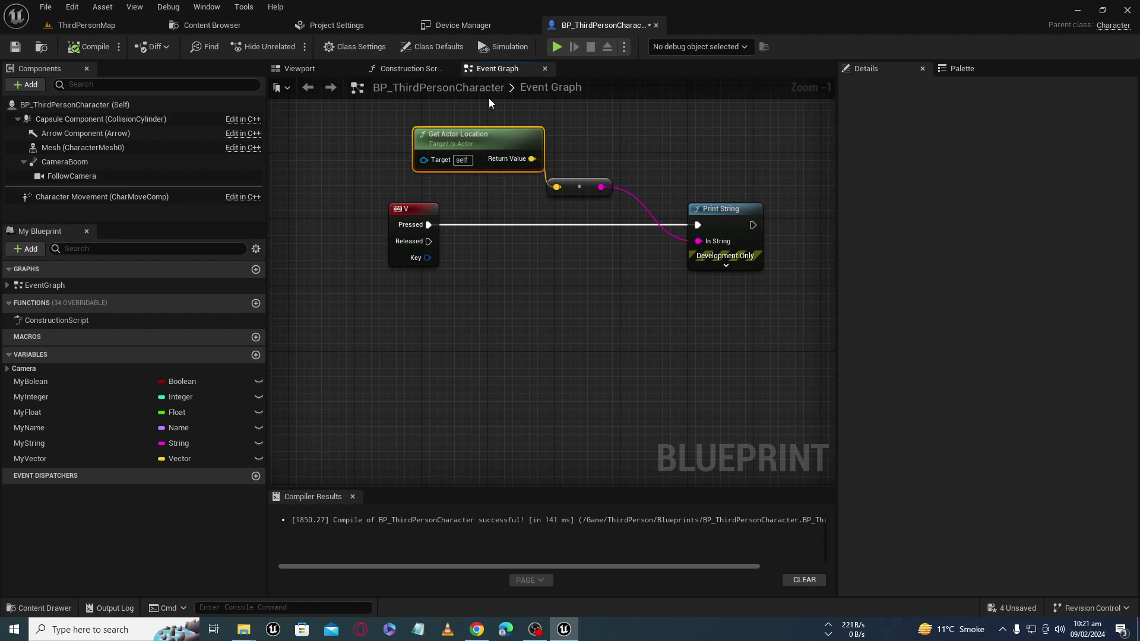
left_click(487, 123)
right_click_drag(526, 125, 522, 277)
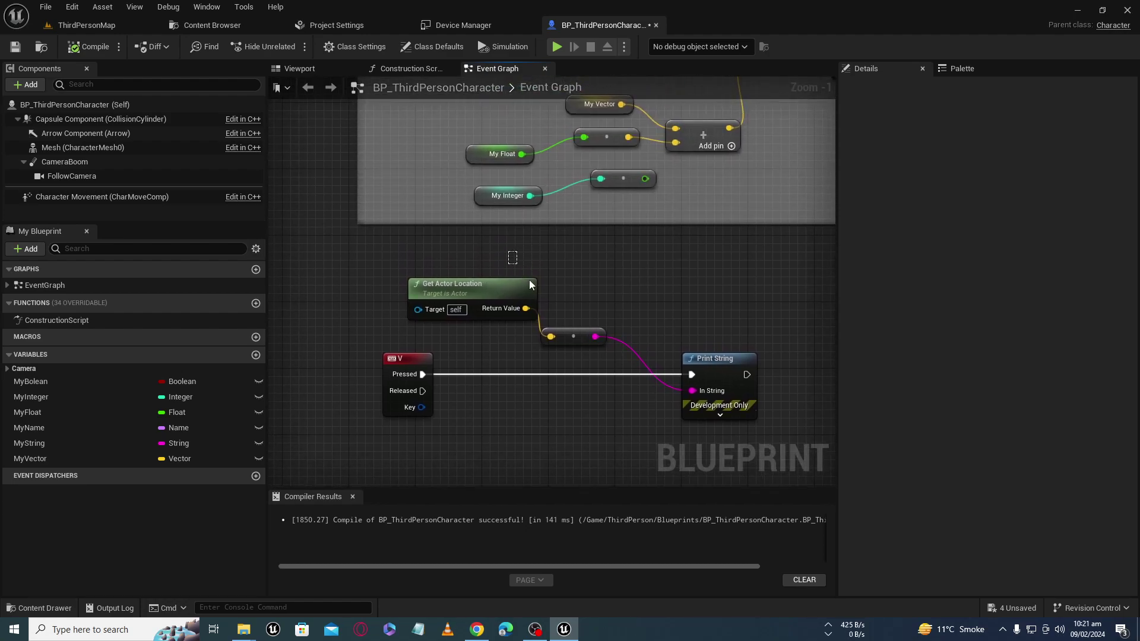
left_click(513, 294)
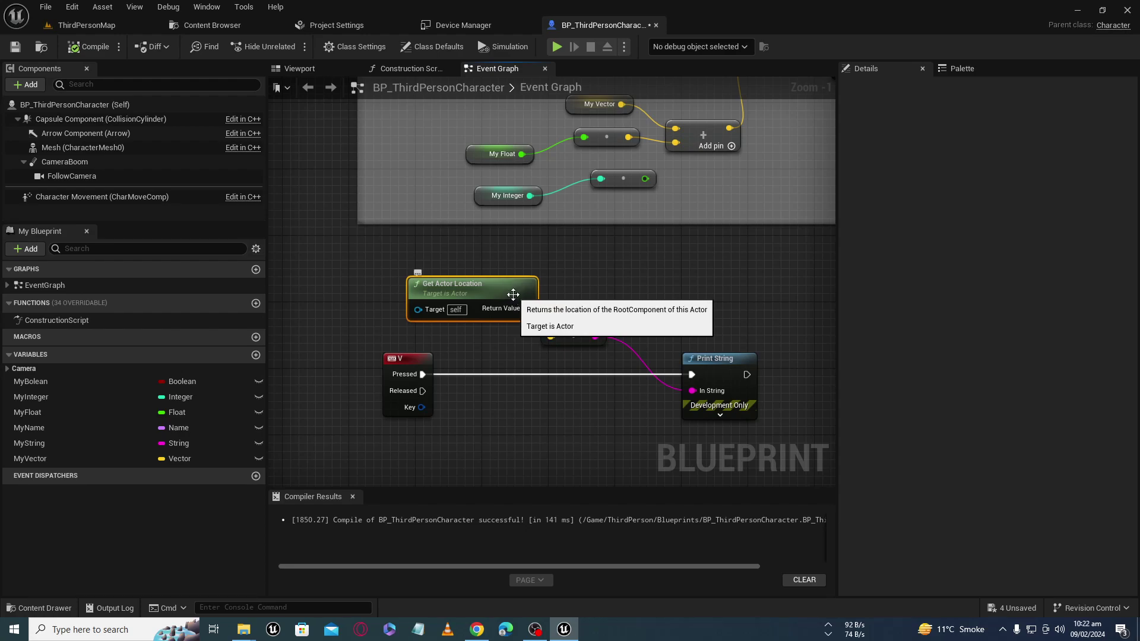
left_click(504, 266)
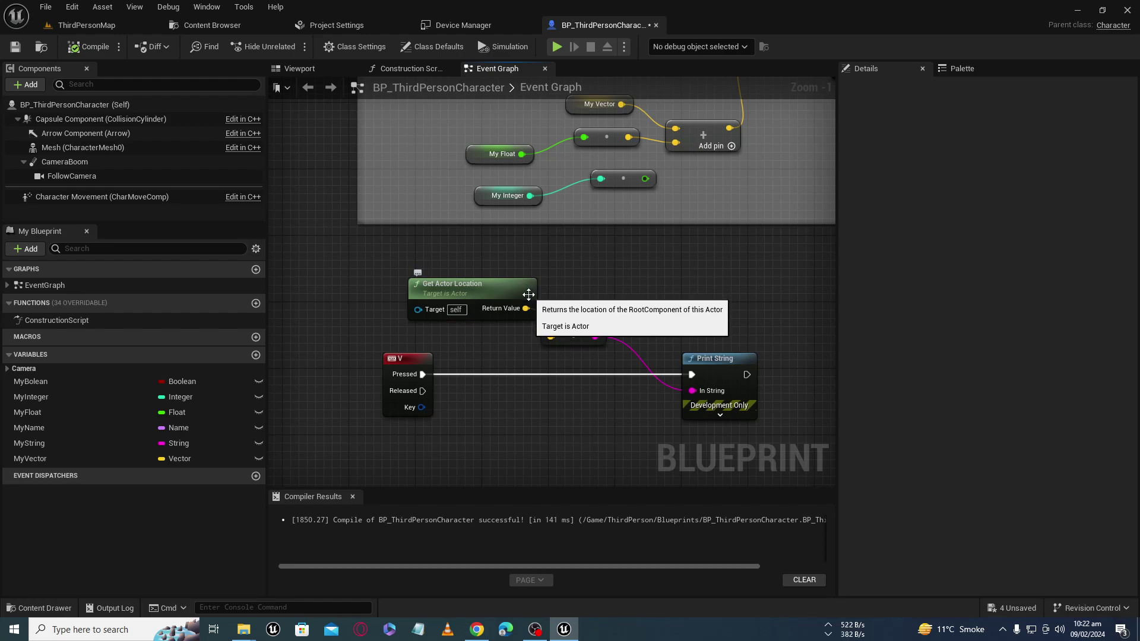
right_click_drag(529, 390, 532, 311)
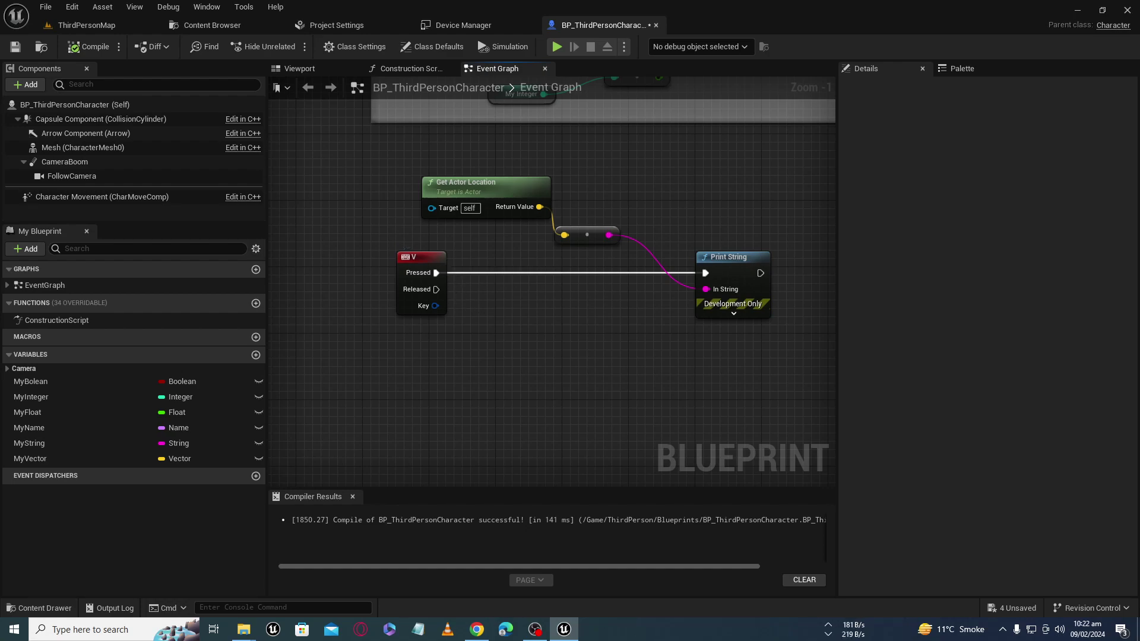
right_click_drag(480, 311, 431, 307)
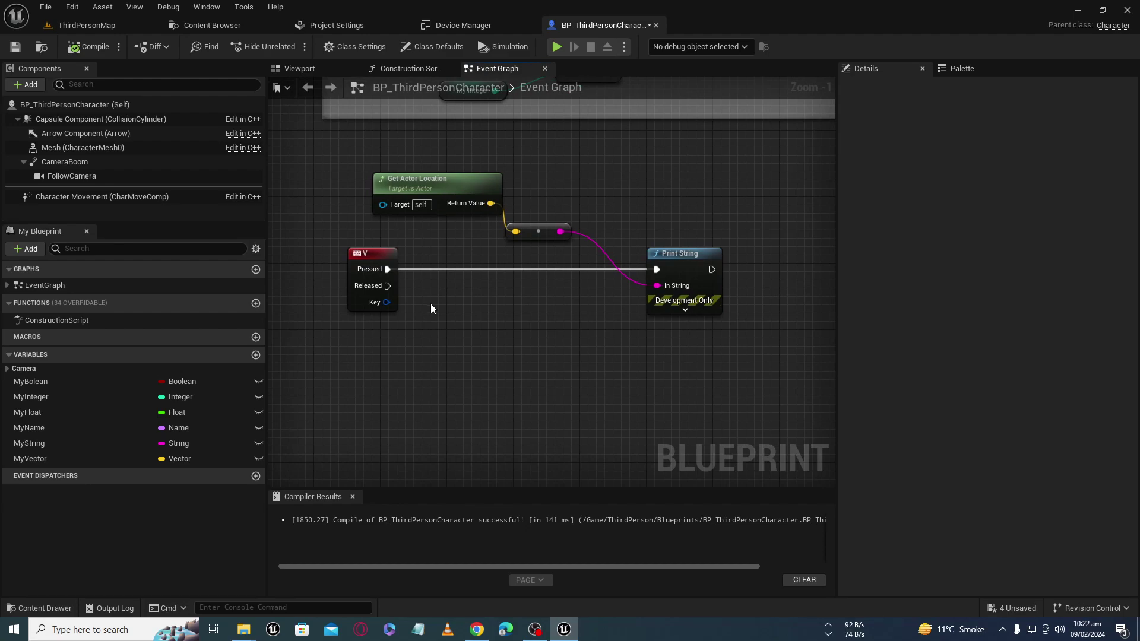
left_click(670, 252)
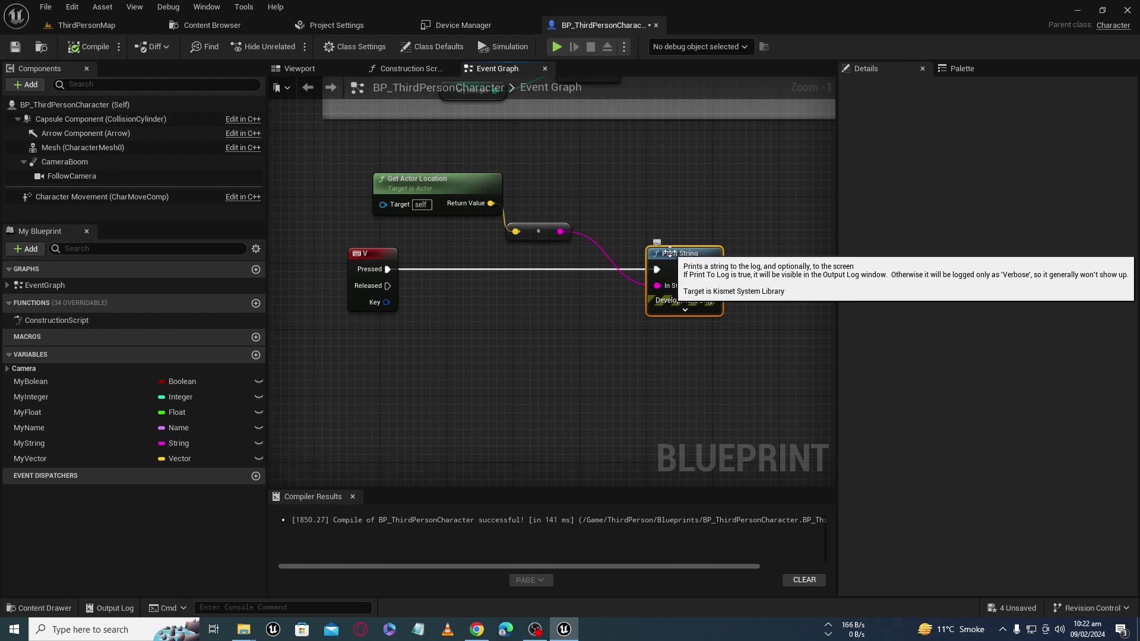
right_click_drag(471, 309, 528, 306)
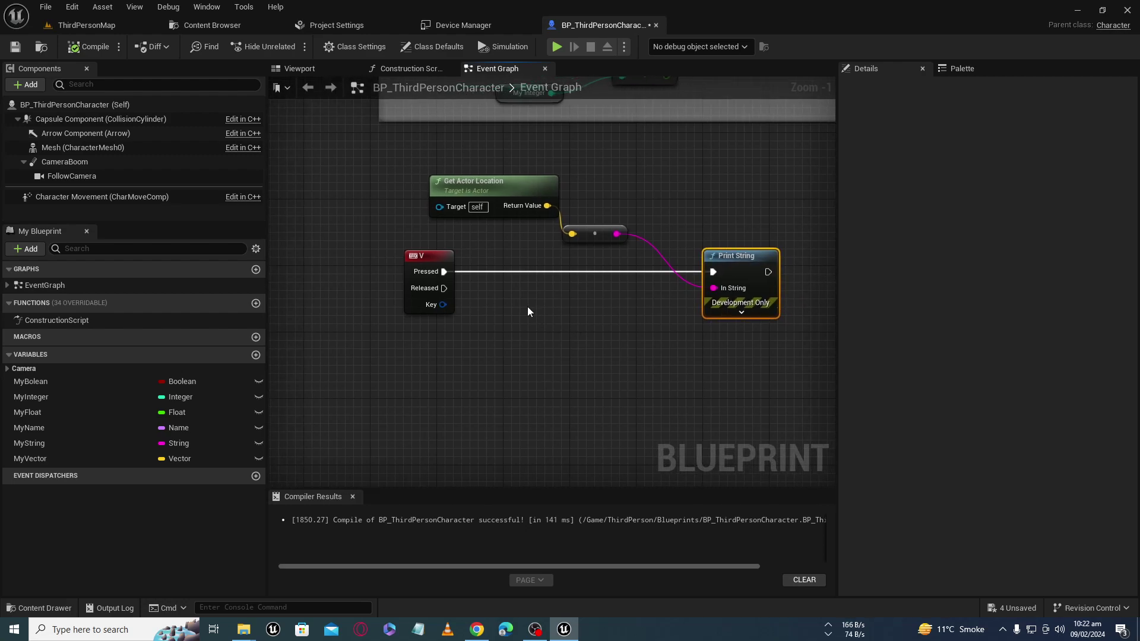
- Unhook V Pressed from Print String and drive Print String from a new Event Tick node
left_click(440, 274, "alt")
left_click_drag(440, 274, 397, 273)
right_click(456, 293)
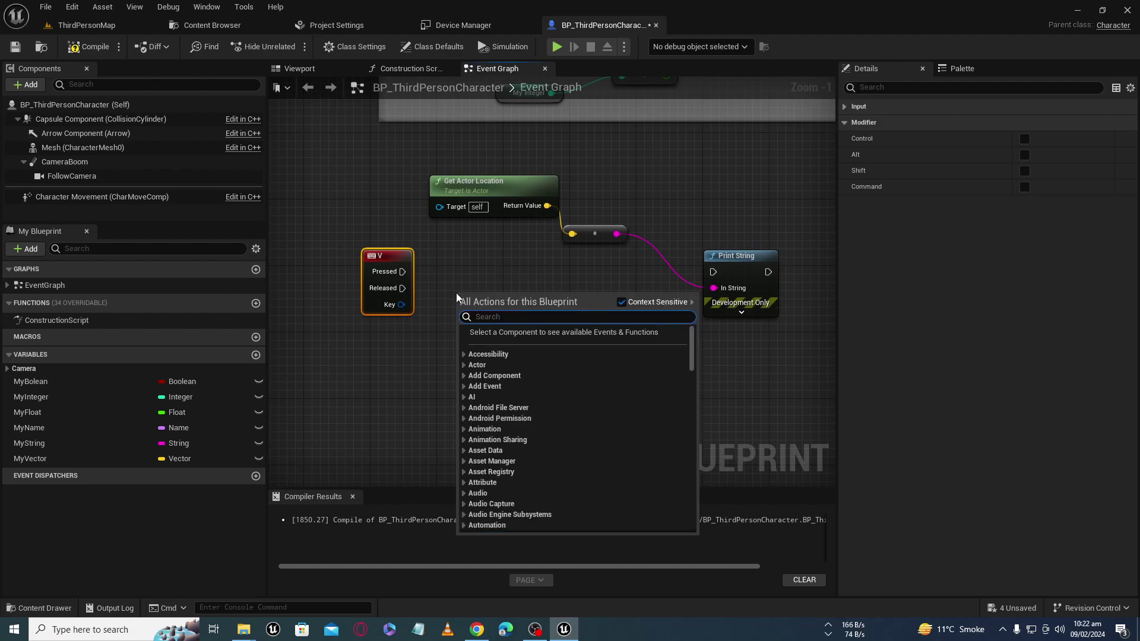
type("event tic")
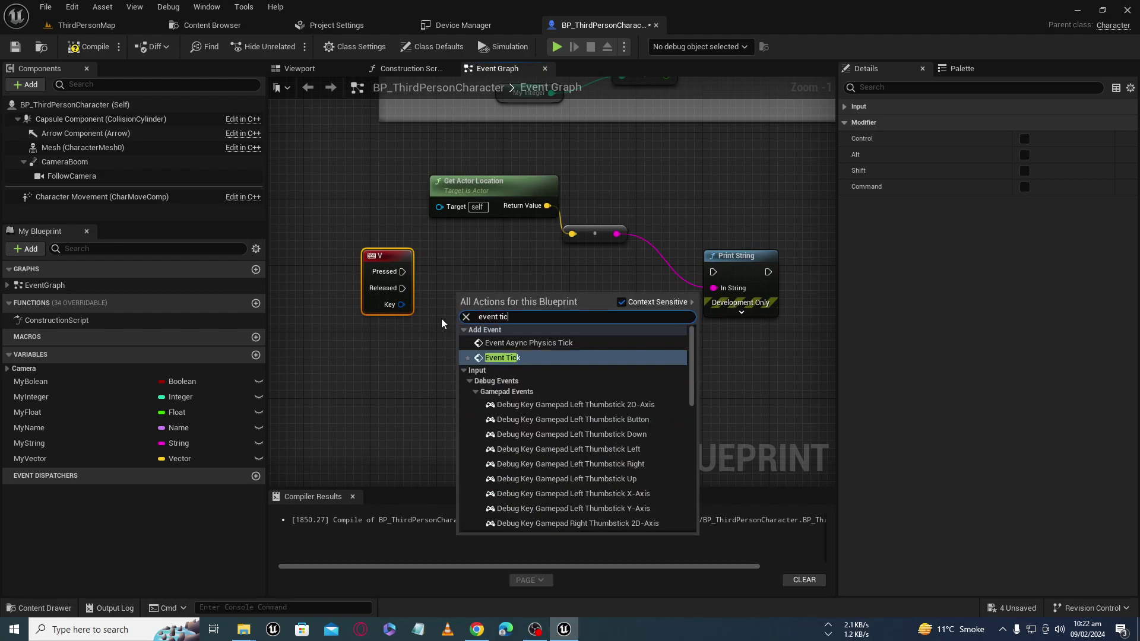
key("Return")
mouse_move(491, 310)
left_mouse_down()
mouse_move(482, 284)
mouse_move(642, 287)
mouse_move(713, 272)
mouse_move(736, 302)
left_mouse_up()
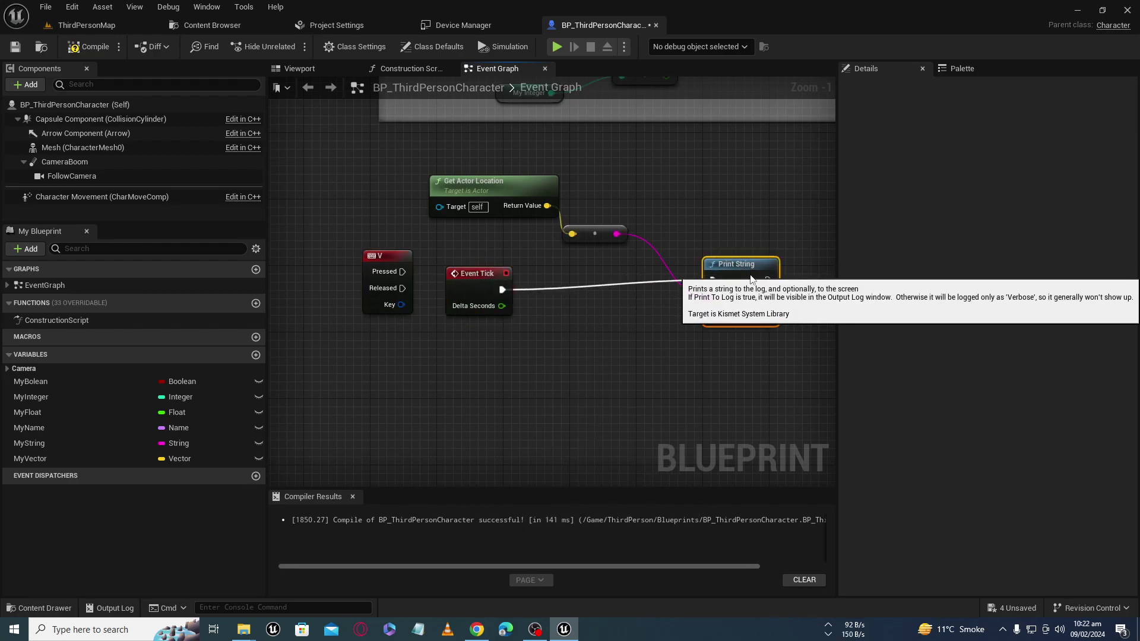
left_click(474, 282)
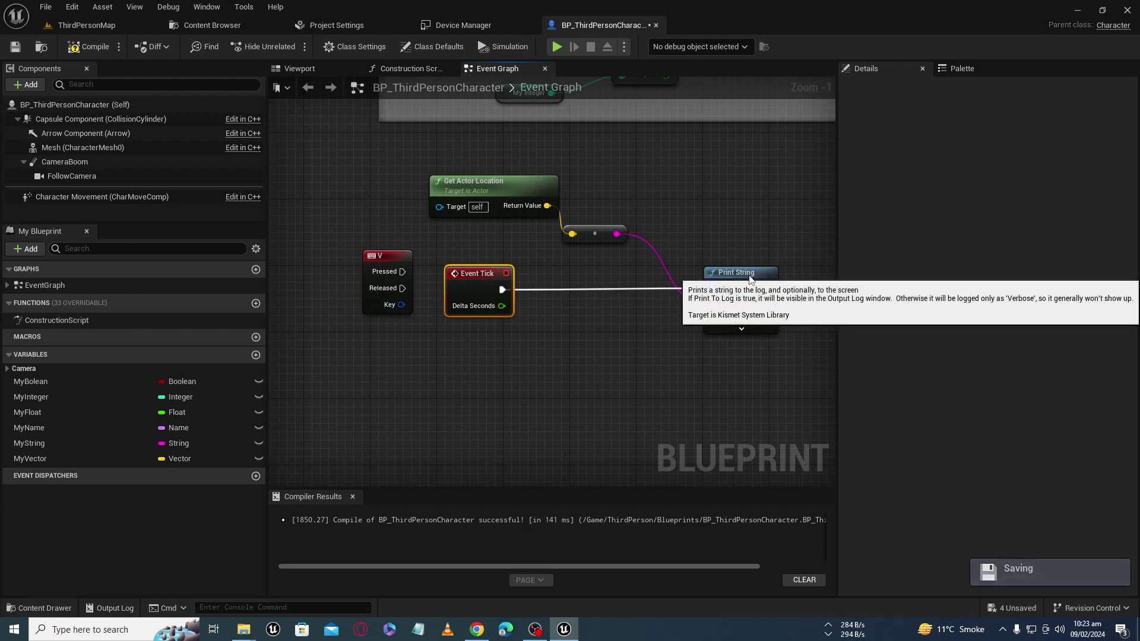
- Nudge Get Actor Location slightly left and compile the Blueprint
left_click(706, 274)
mouse_move(731, 185)
left_mouse_down()
mouse_move(760, 245)
mouse_move(716, 294)
left_mouse_up()
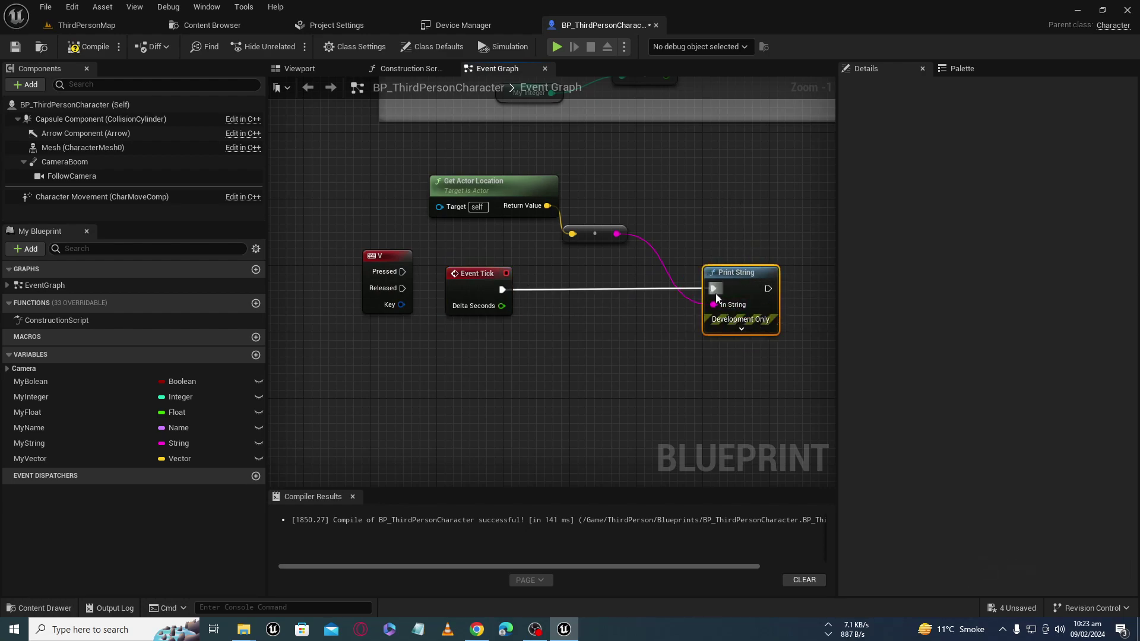
left_click_drag(433, 185, 400, 194)
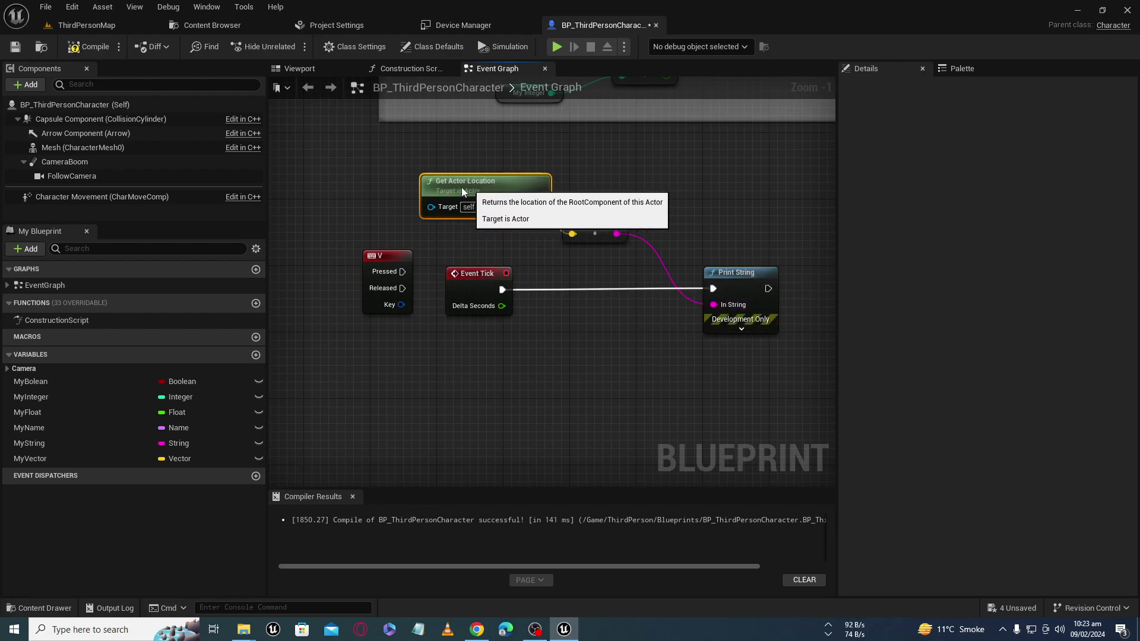
left_click(91, 48)
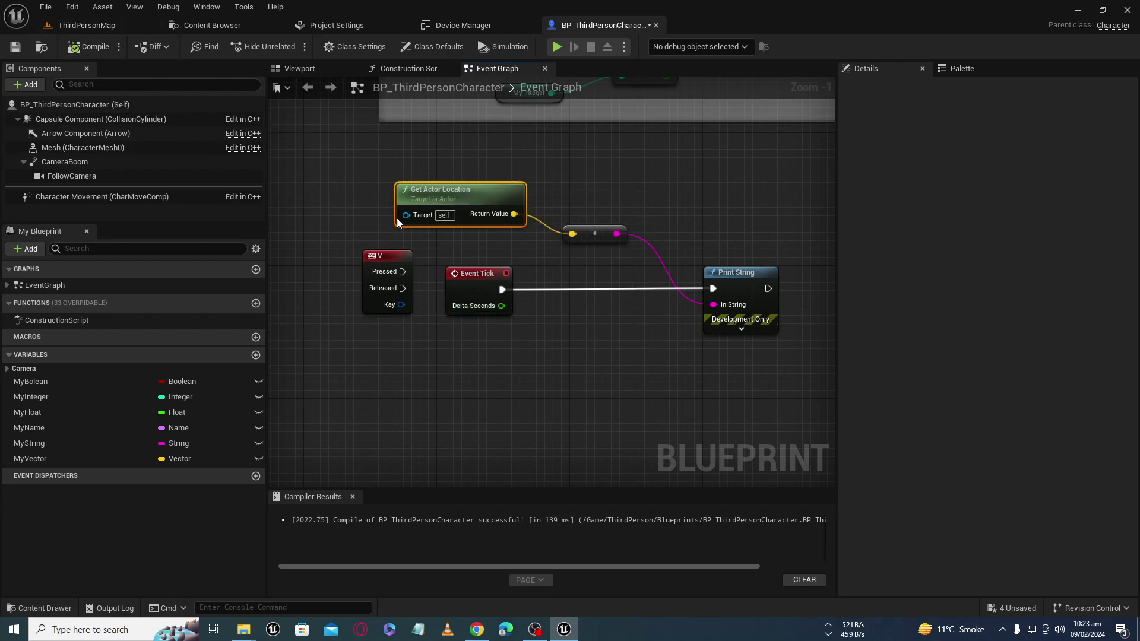
- Play-test ThirdPersonMap, running and jumping while the location prints every frame
left_click(87, 25)
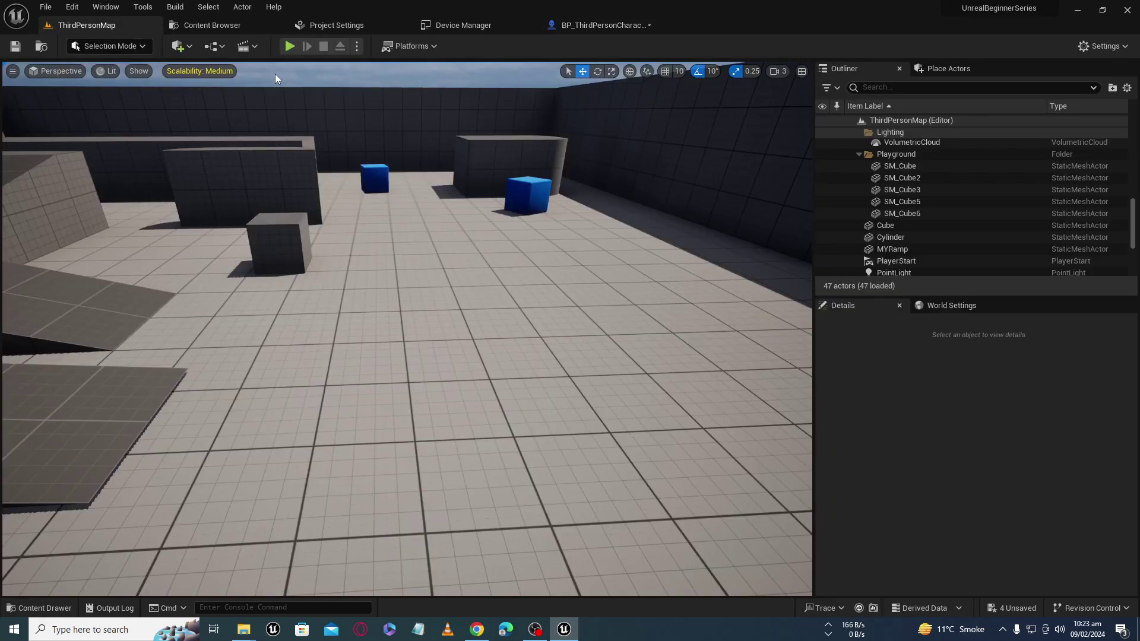
left_click(290, 47)
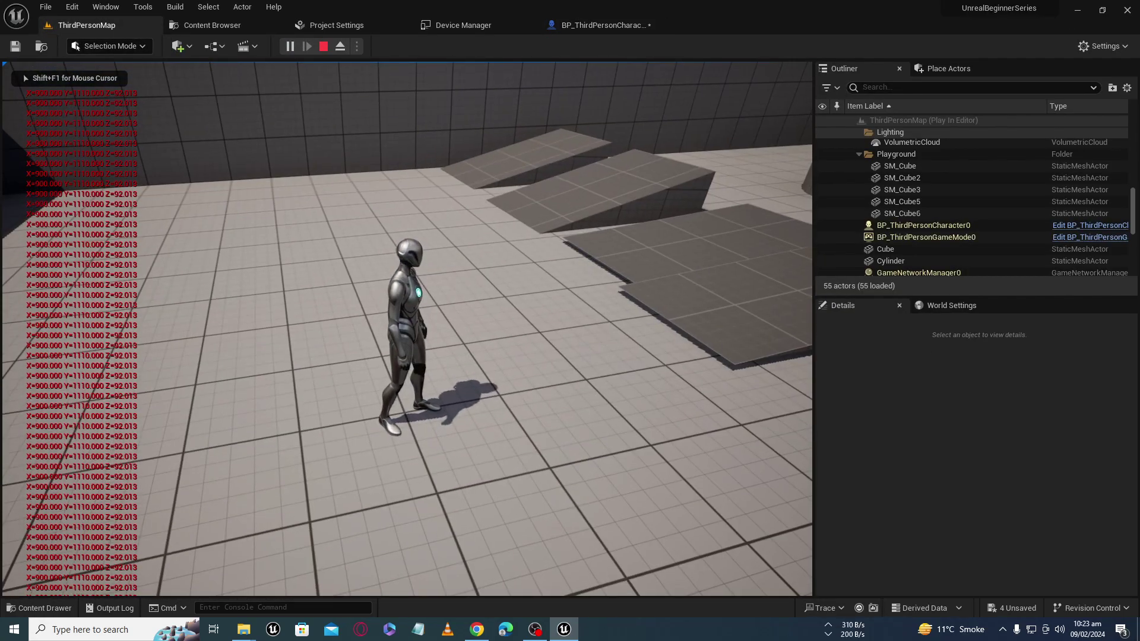
key("shift+F1")
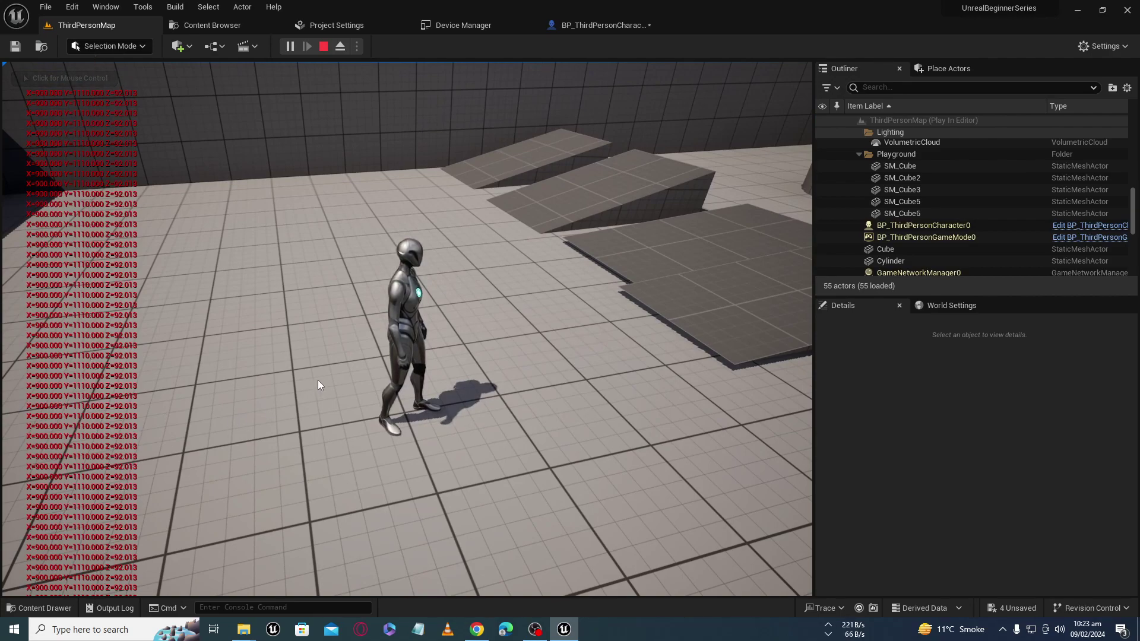
left_click(368, 336)
key("w")
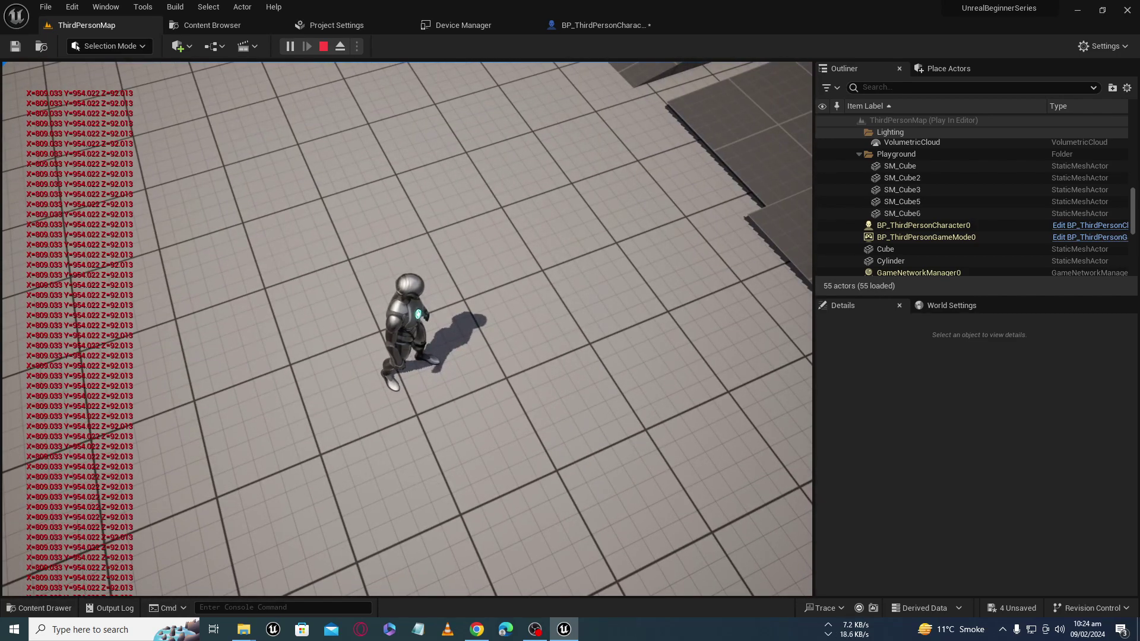
key("space")
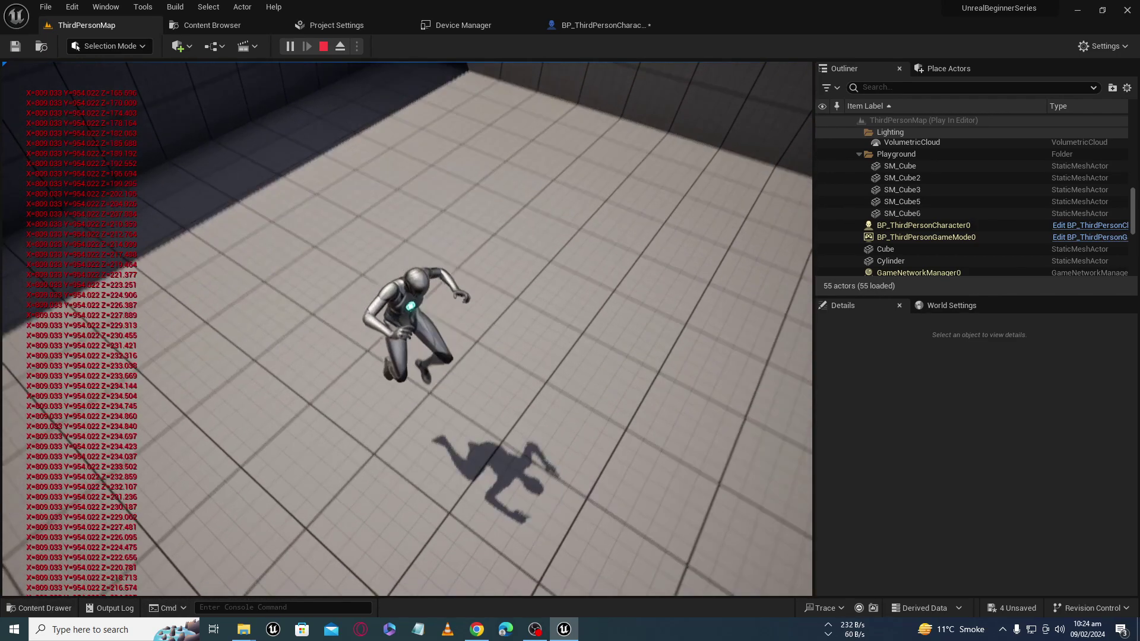
key("space")
key("space")
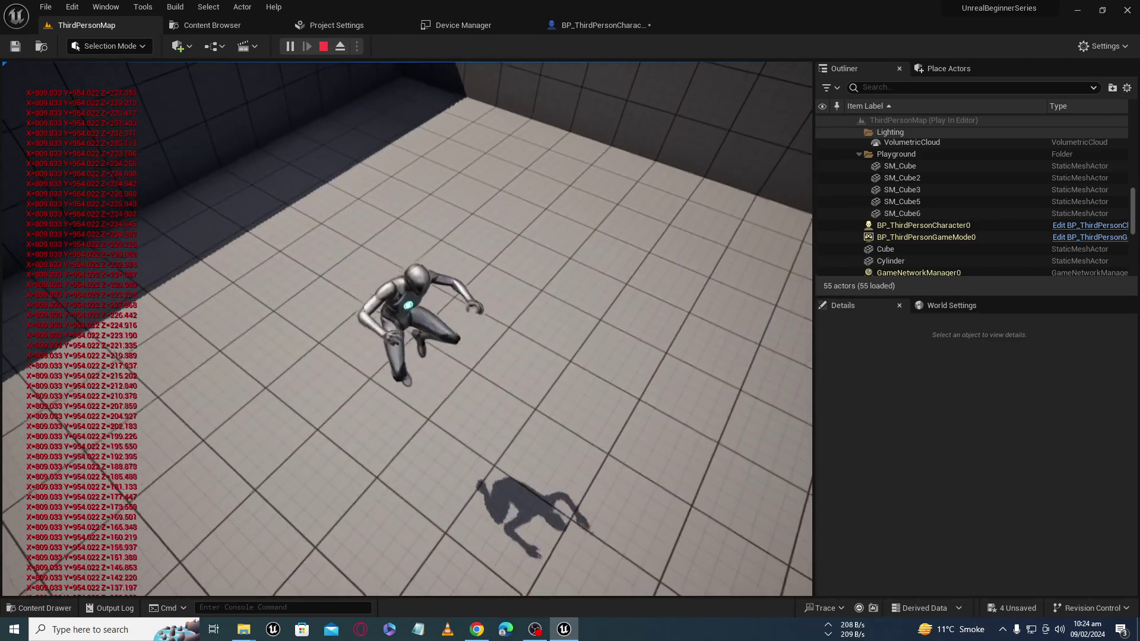
key("w")
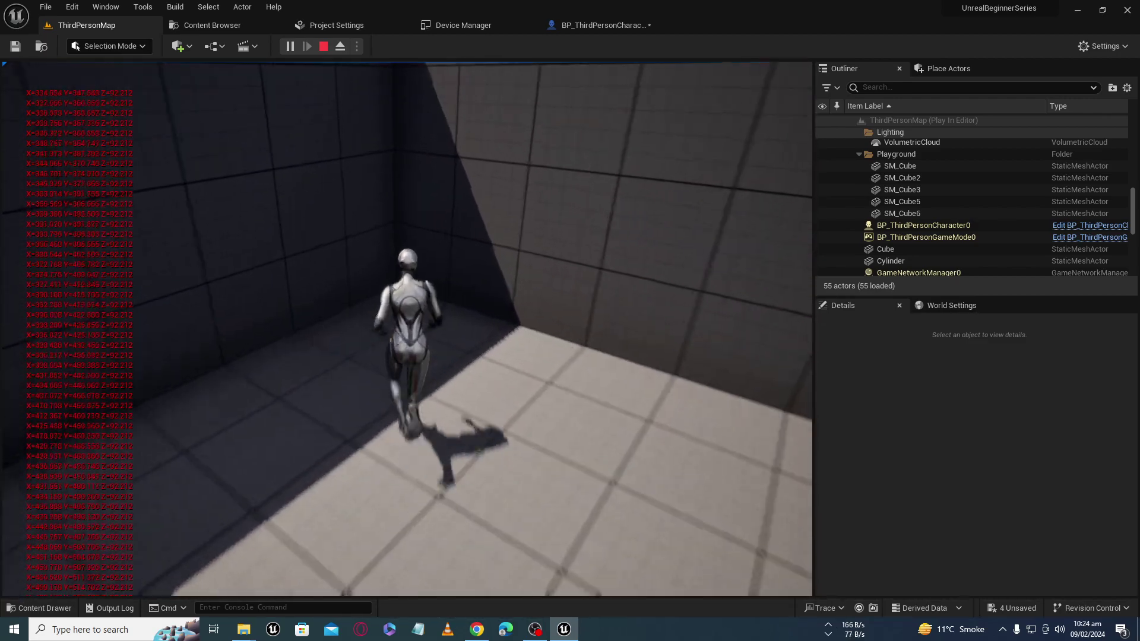
key("s")
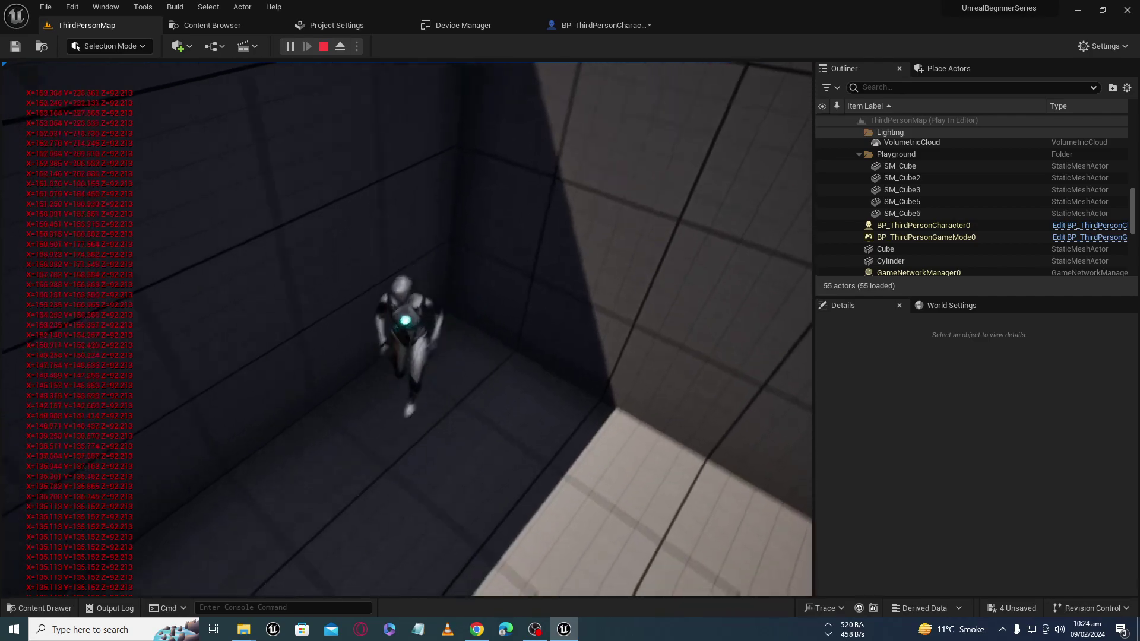
key("w")
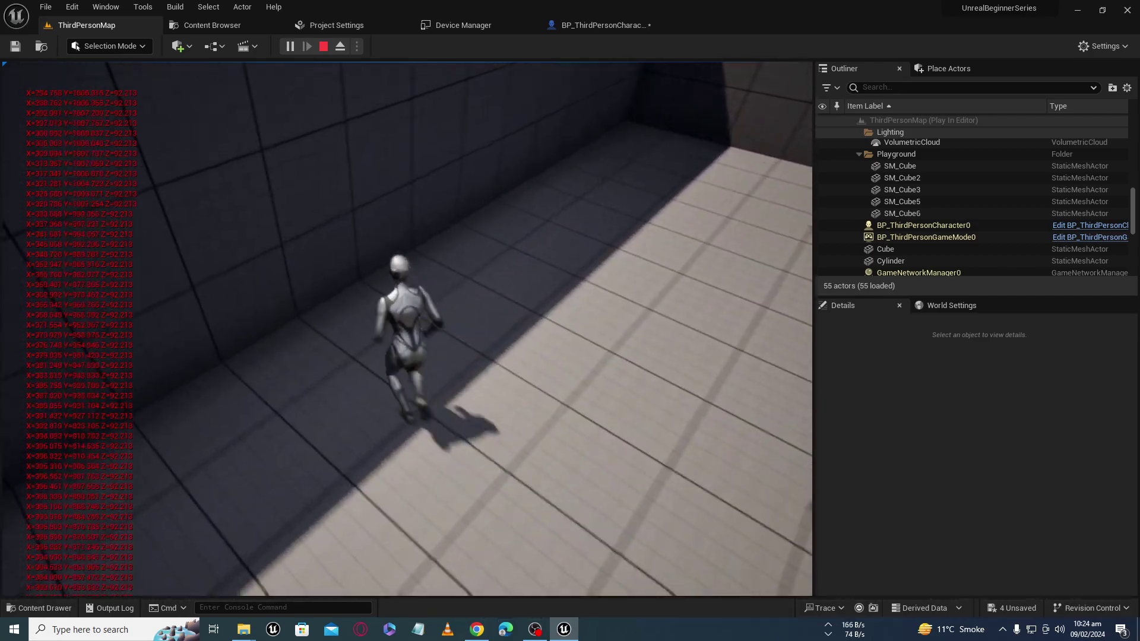
key("w")
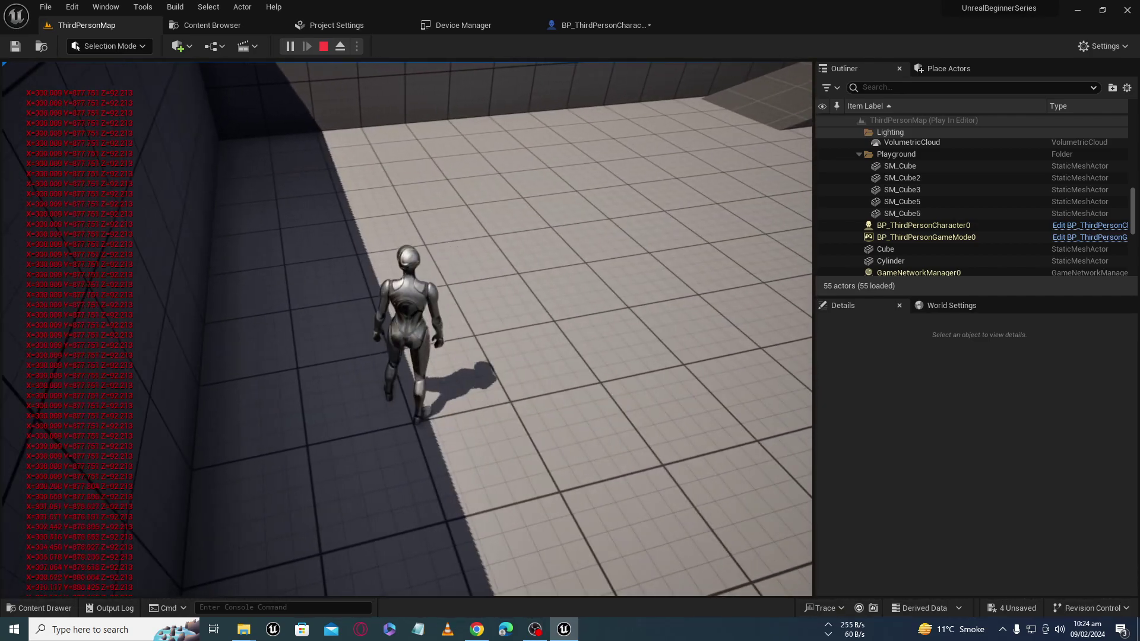
key("shift+F1")
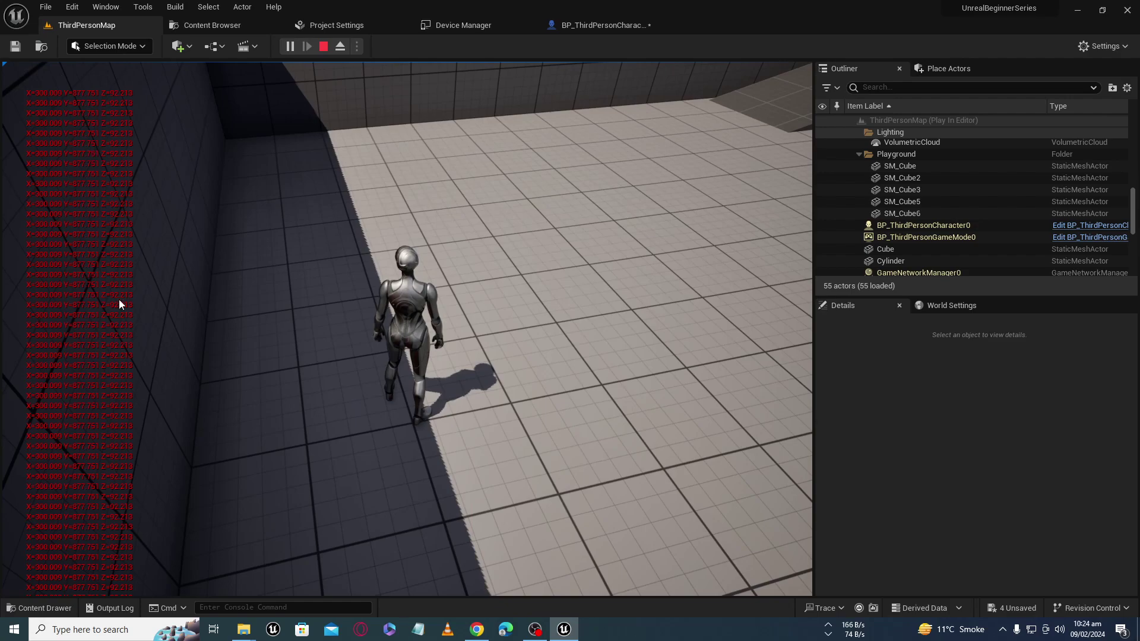
- End the play session and set Print String's Duration to 0.0 in the character Blueprint
key("Escape")
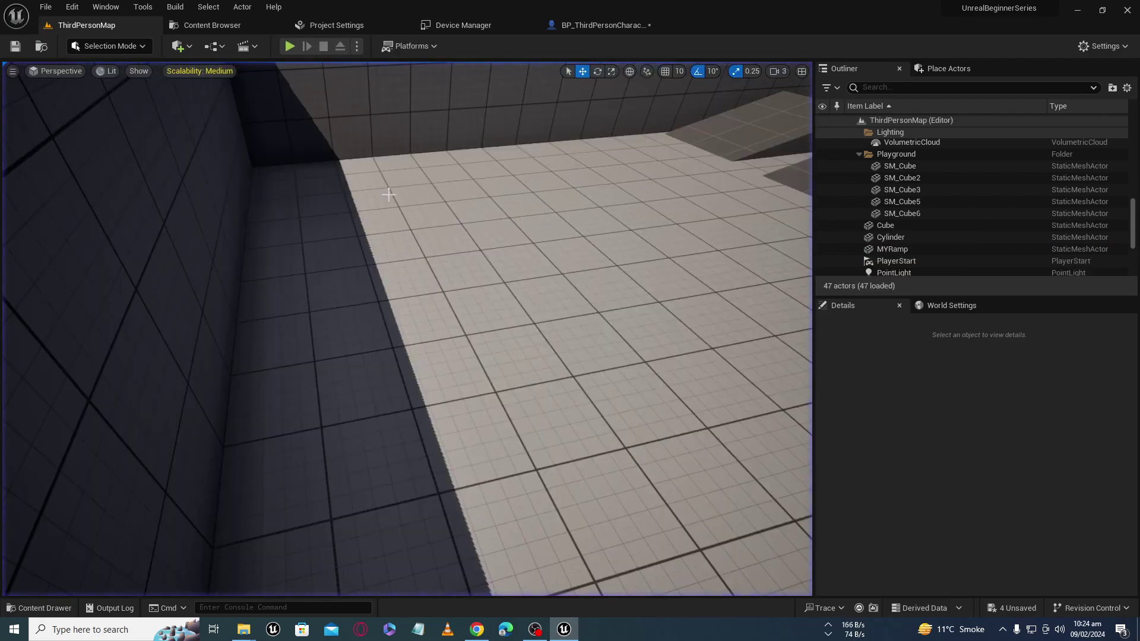
left_click(601, 25)
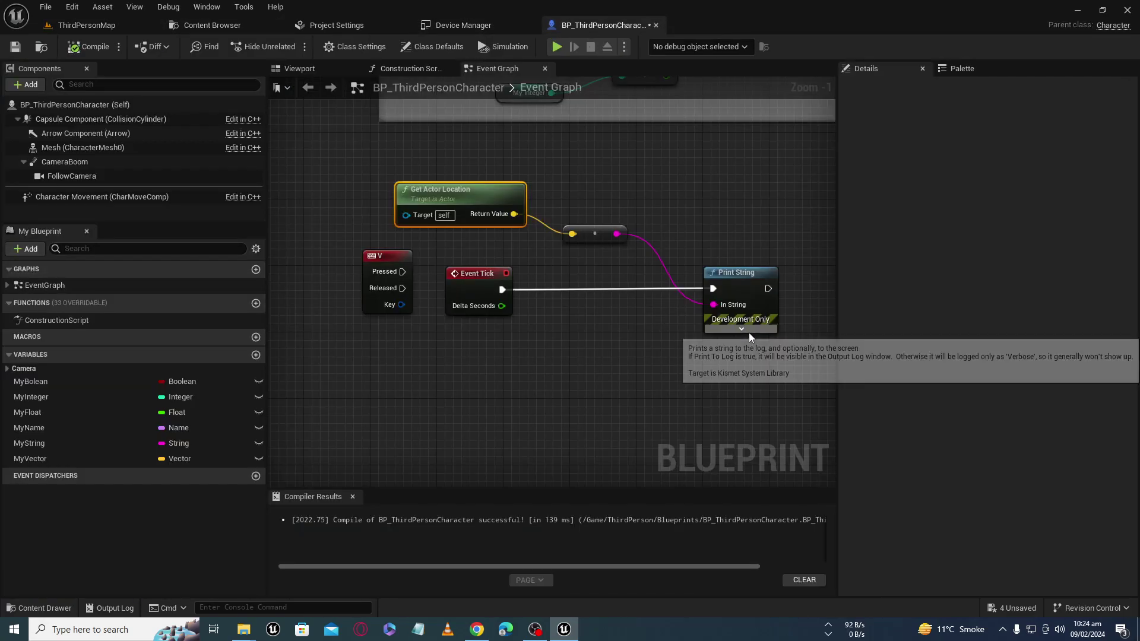
right_click_drag(749, 341, 625, 307)
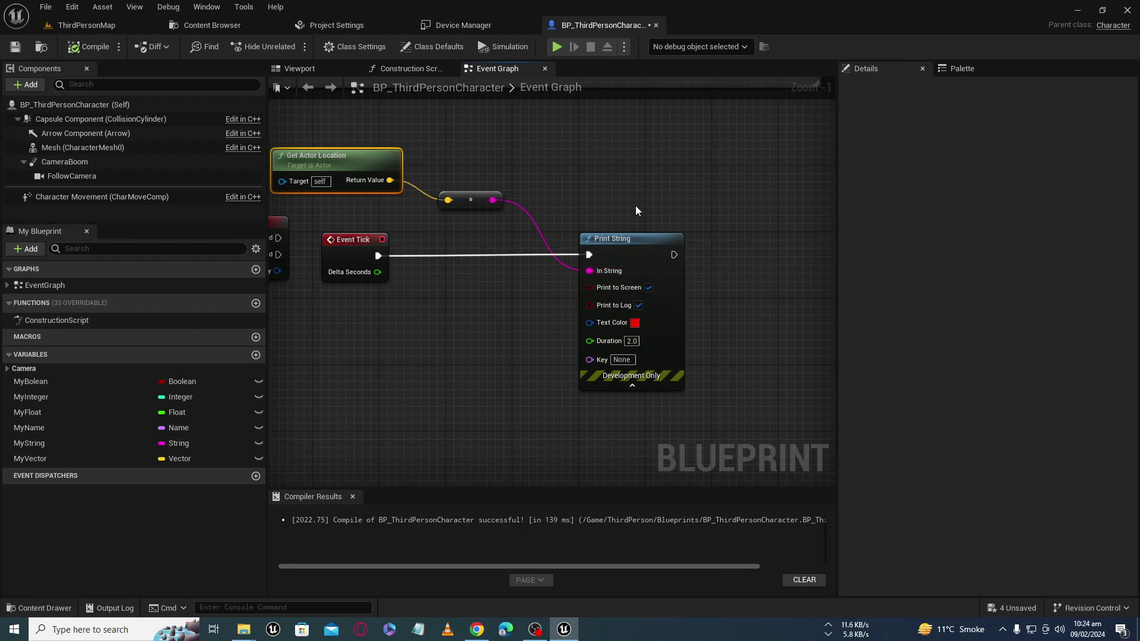
left_click(633, 341)
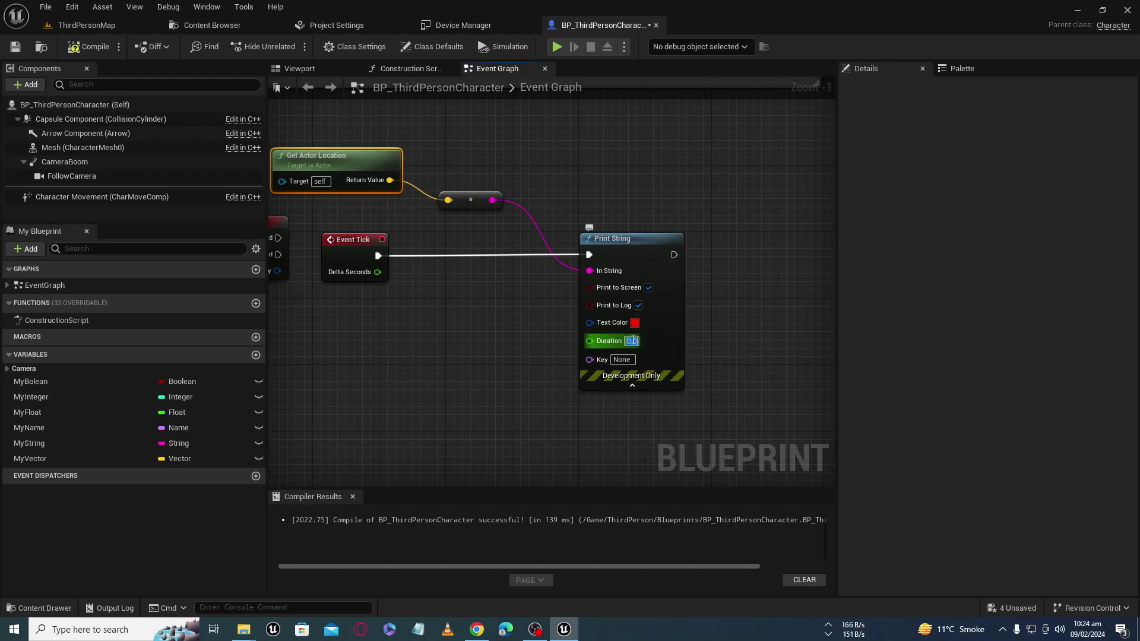
left_click(495, 342)
- Play-test again, running and jumping toward the ramps while one live location line updates
left_click(104, 31)
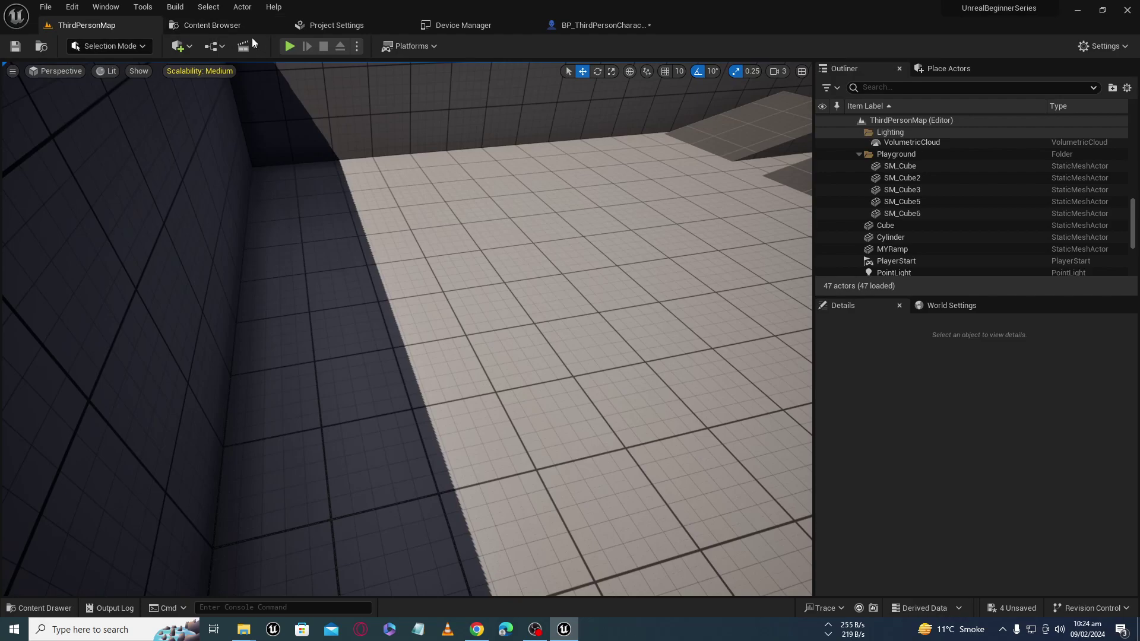
left_click(290, 48)
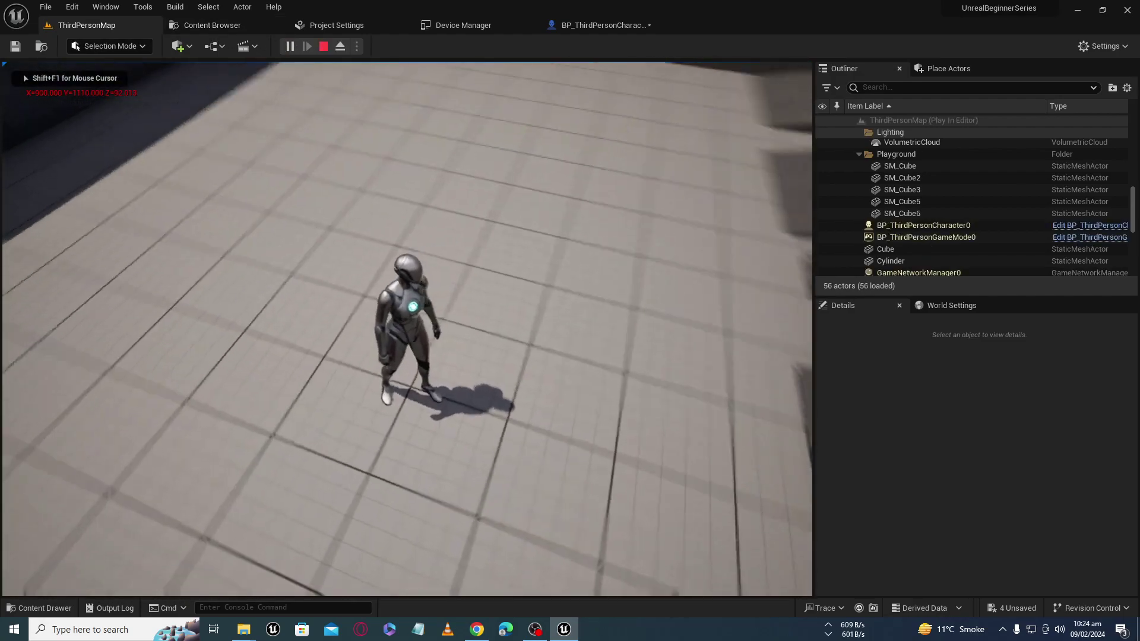
key("s")
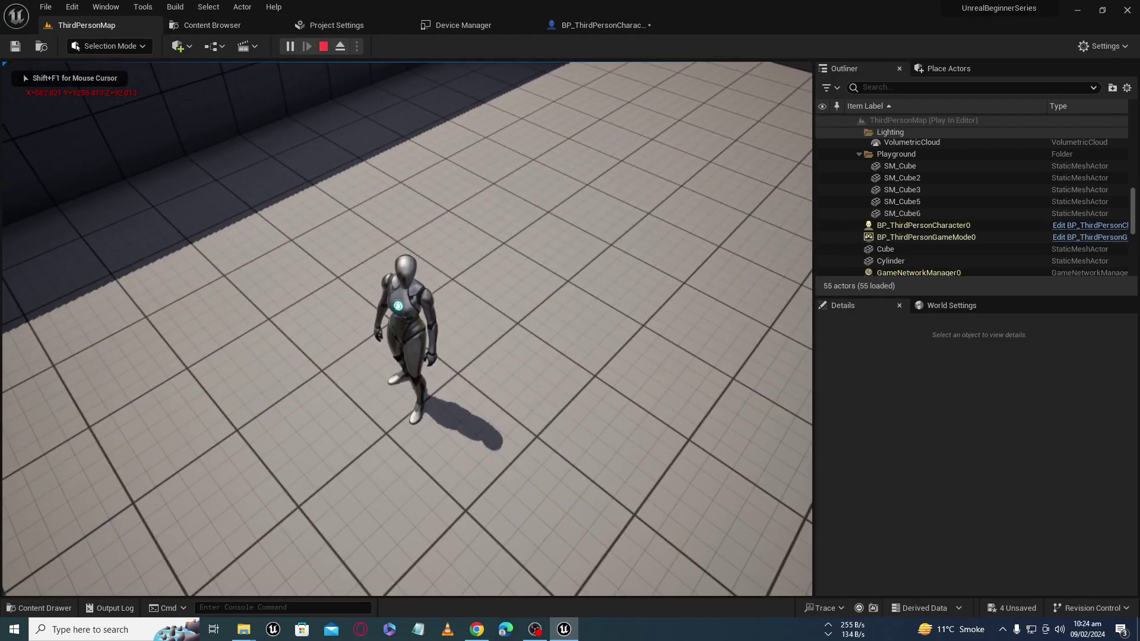
key("w")
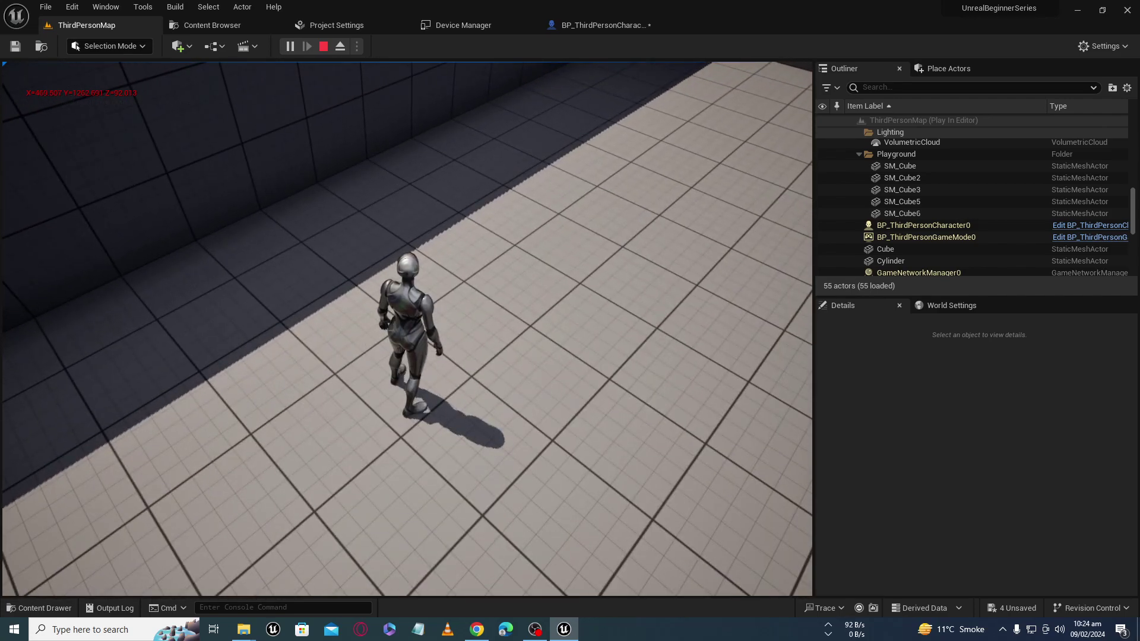
key("a")
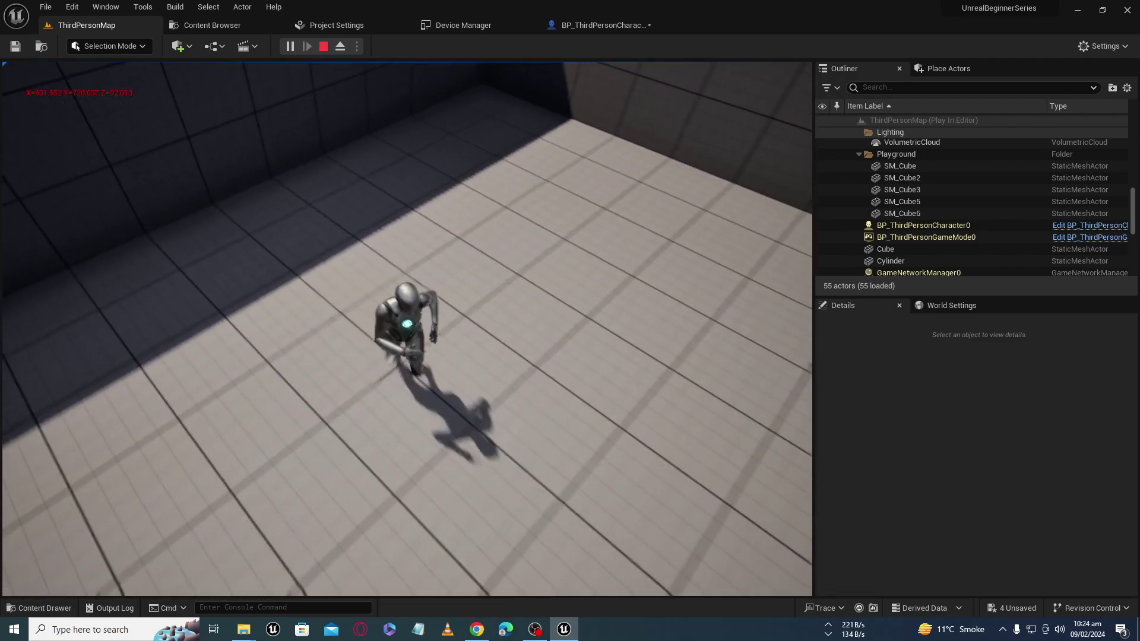
key("w")
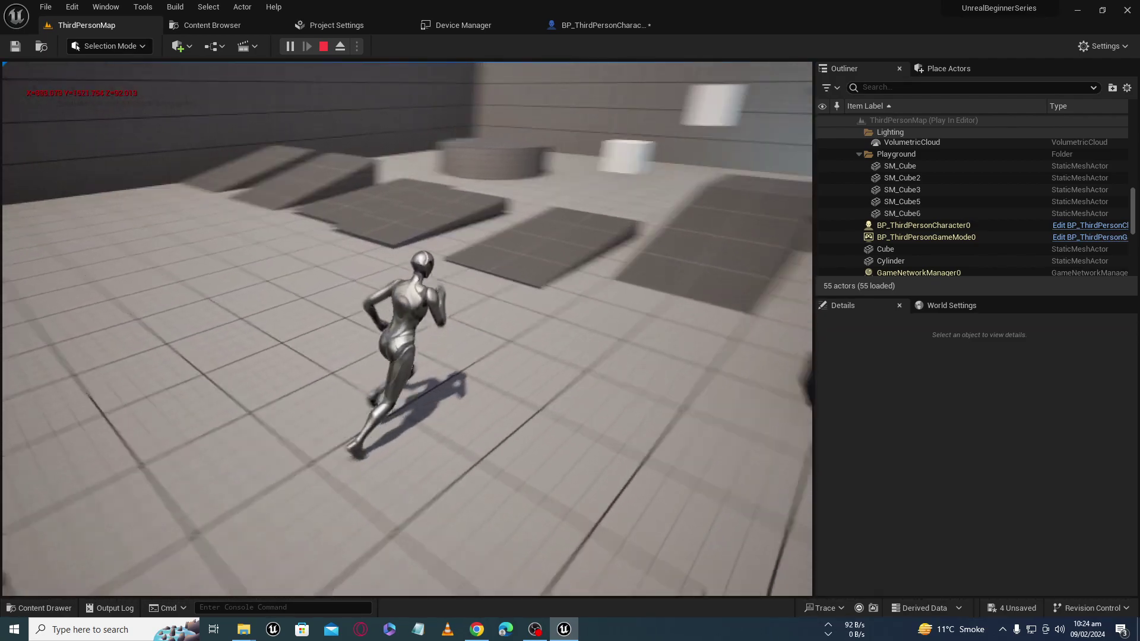
key("space")
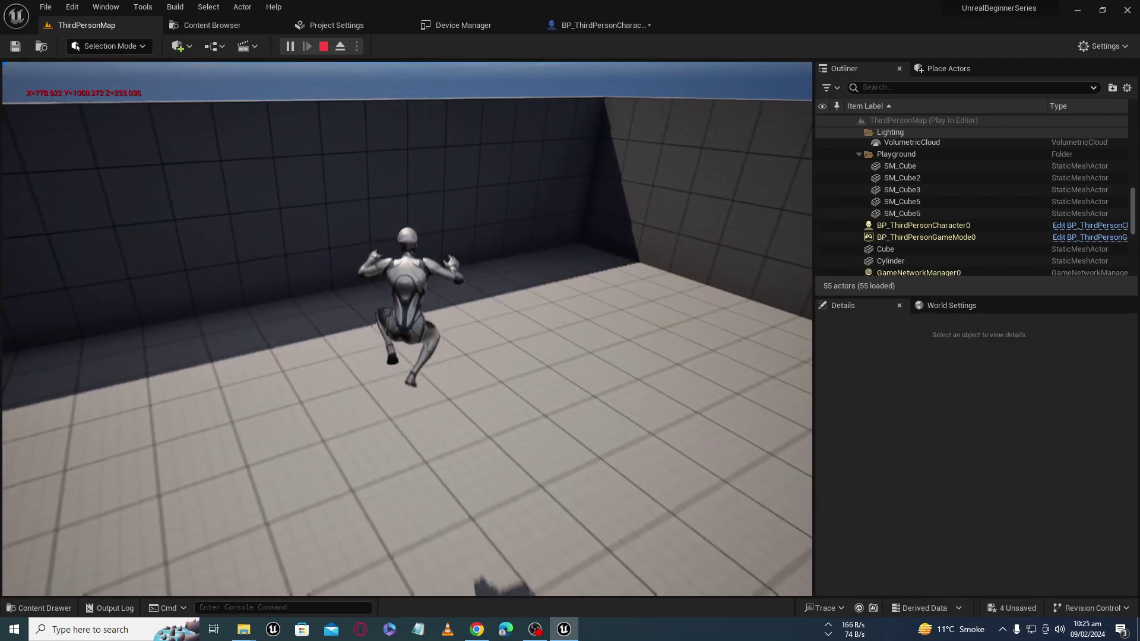
key("w")
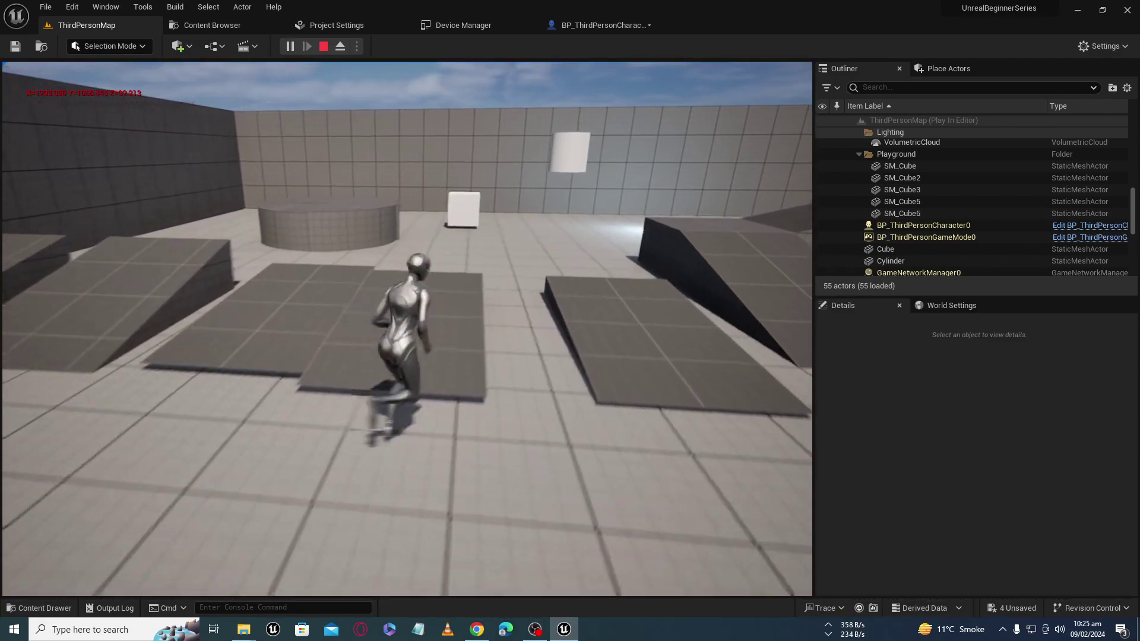
key("d")
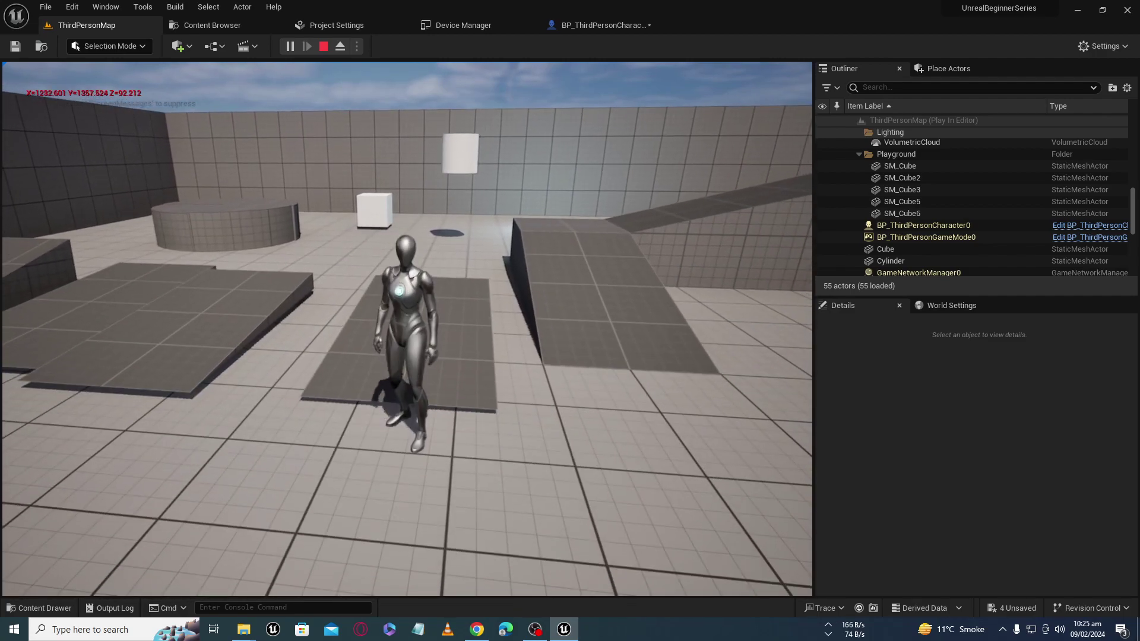
key("Escape")
- Move the Get Actor Location node up-left in the character's Event Graph
left_click(600, 25)
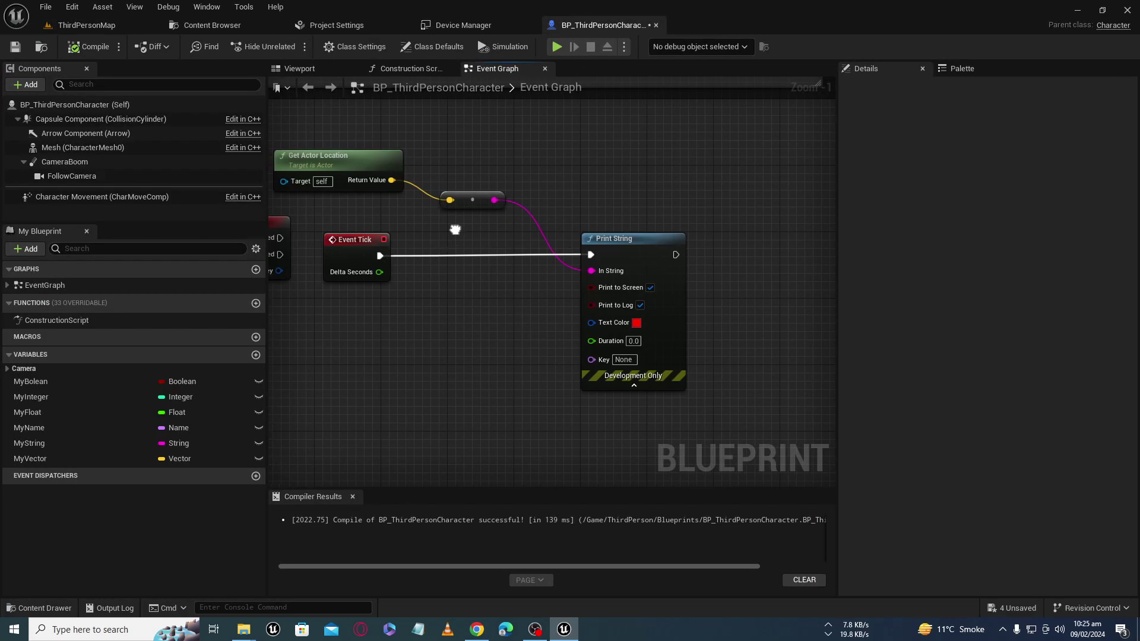
right_click_drag(453, 229, 541, 245)
left_click_drag(478, 196, 490, 222)
left_click(434, 231)
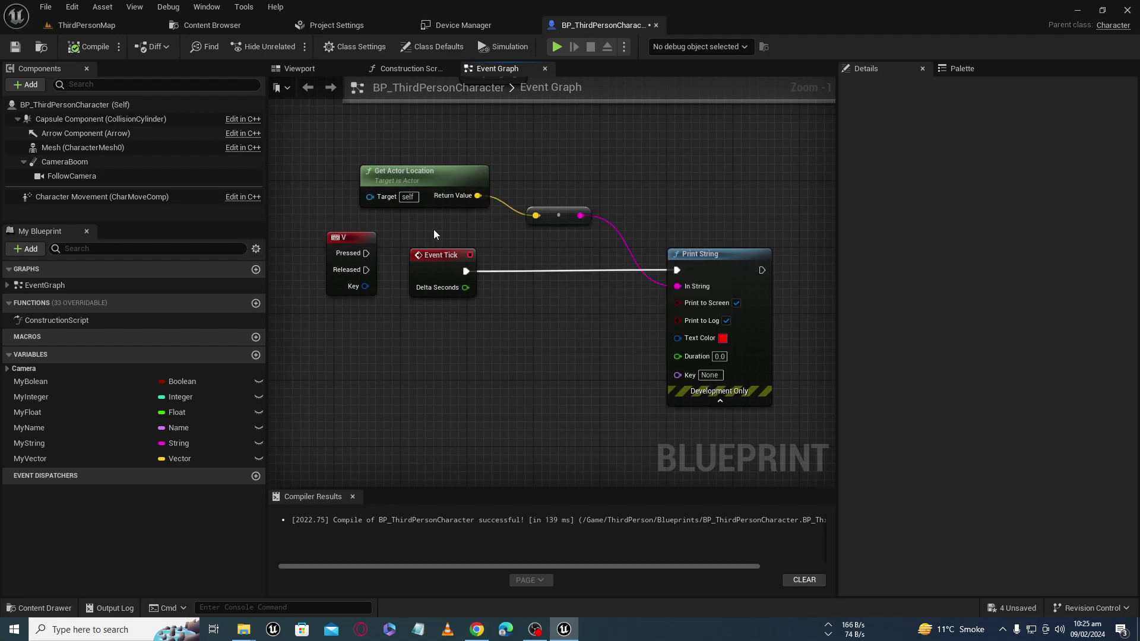
left_click(478, 196, "alt")
mouse_move(458, 182)
left_mouse_down()
mouse_move(390, 172)
mouse_move(407, 139)
left_mouse_up()
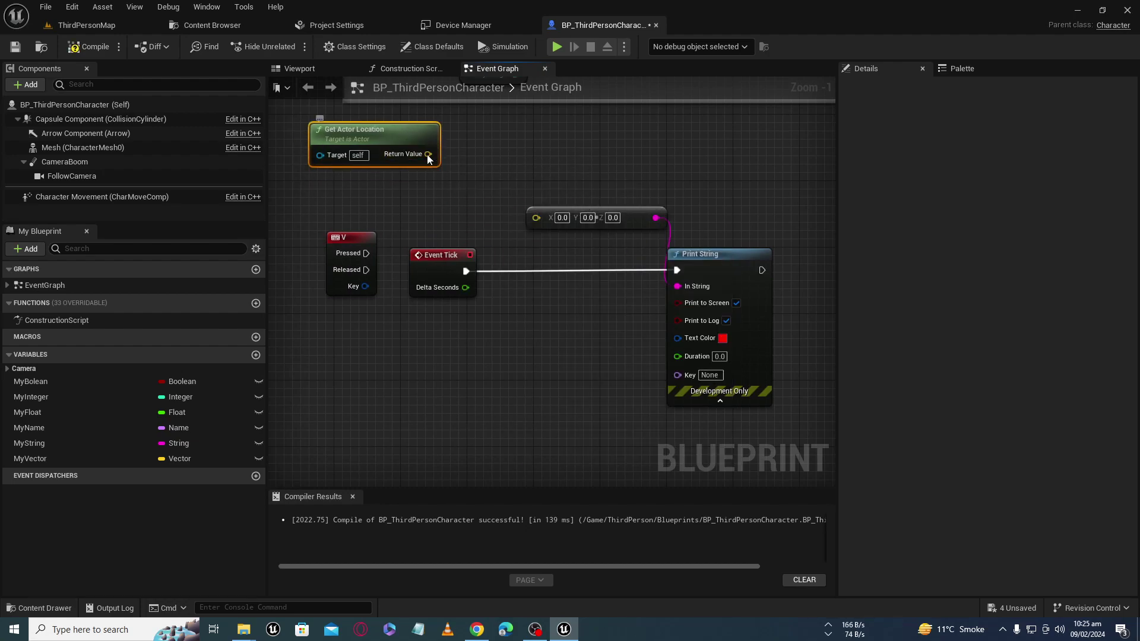
- Split Get Actor Location's Return Value into X, Y, Z and delete the vector-to-string node
right_click(428, 155)
left_click(455, 193)
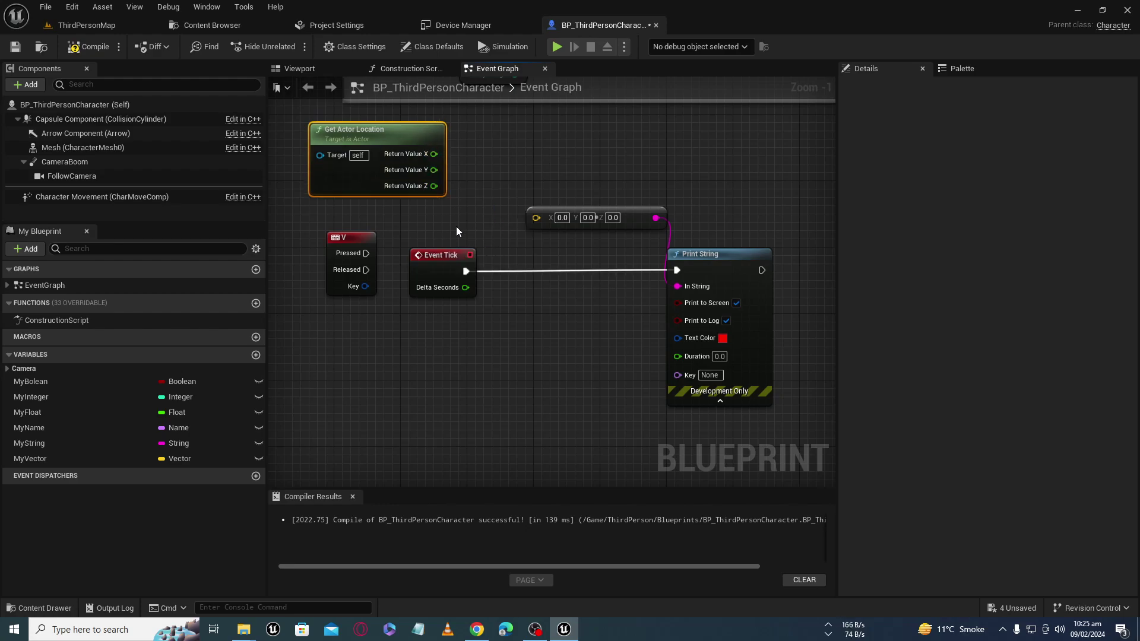
left_click_drag(434, 154, 485, 177)
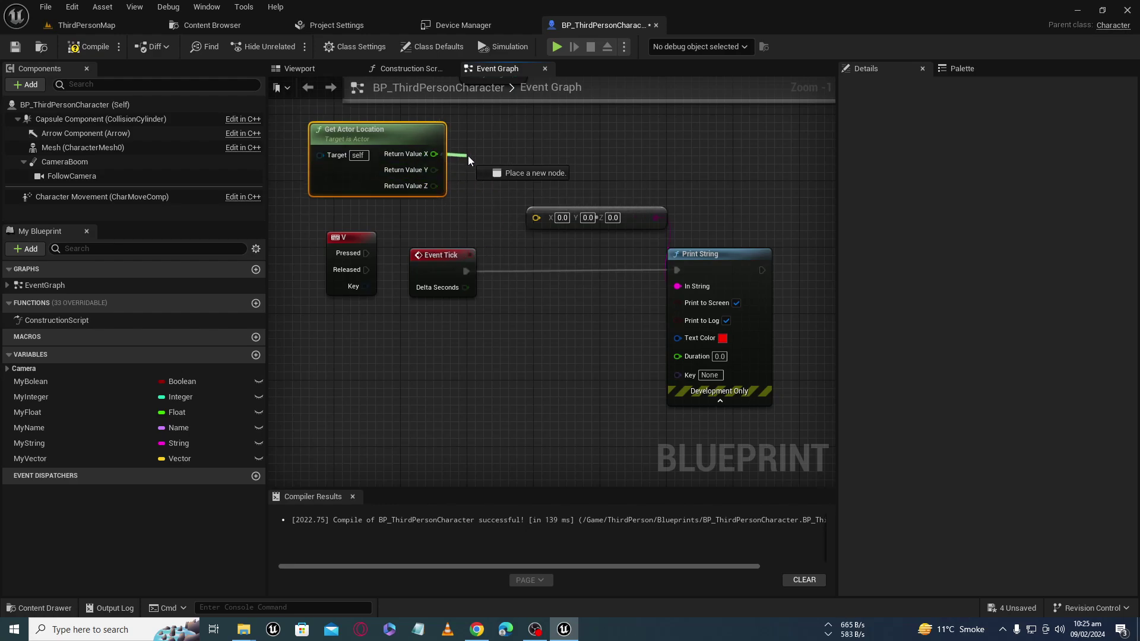
left_click(483, 134)
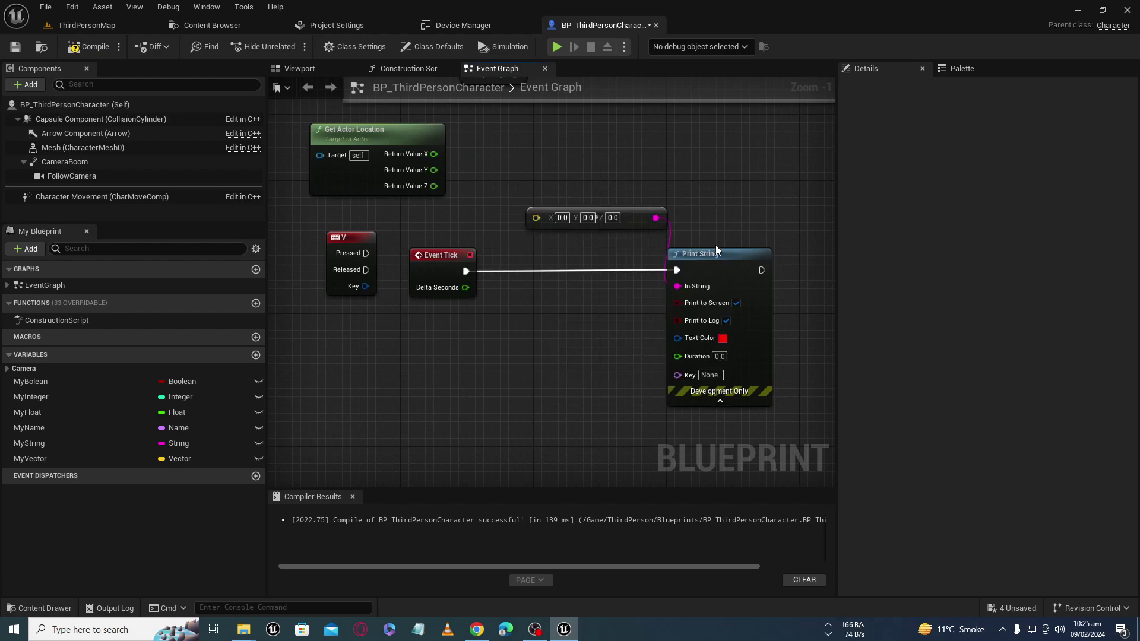
left_click(635, 228)
key("Delete")
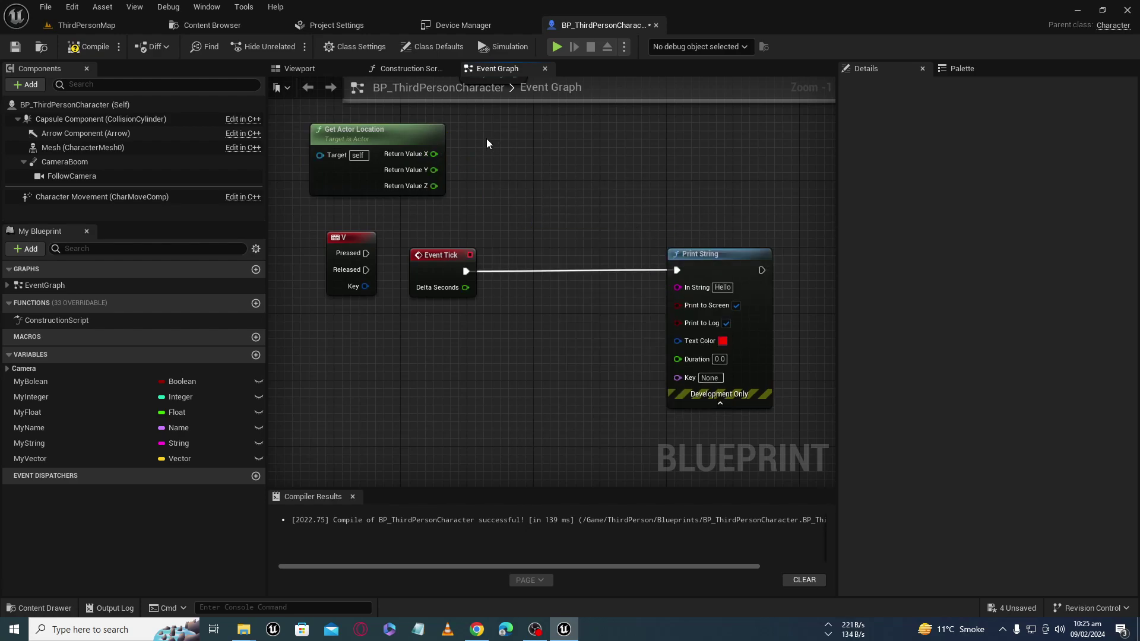
- Re-split the Return Value pins and wire Return Value X into Print String's In String
left_click_drag(376, 137, 385, 137)
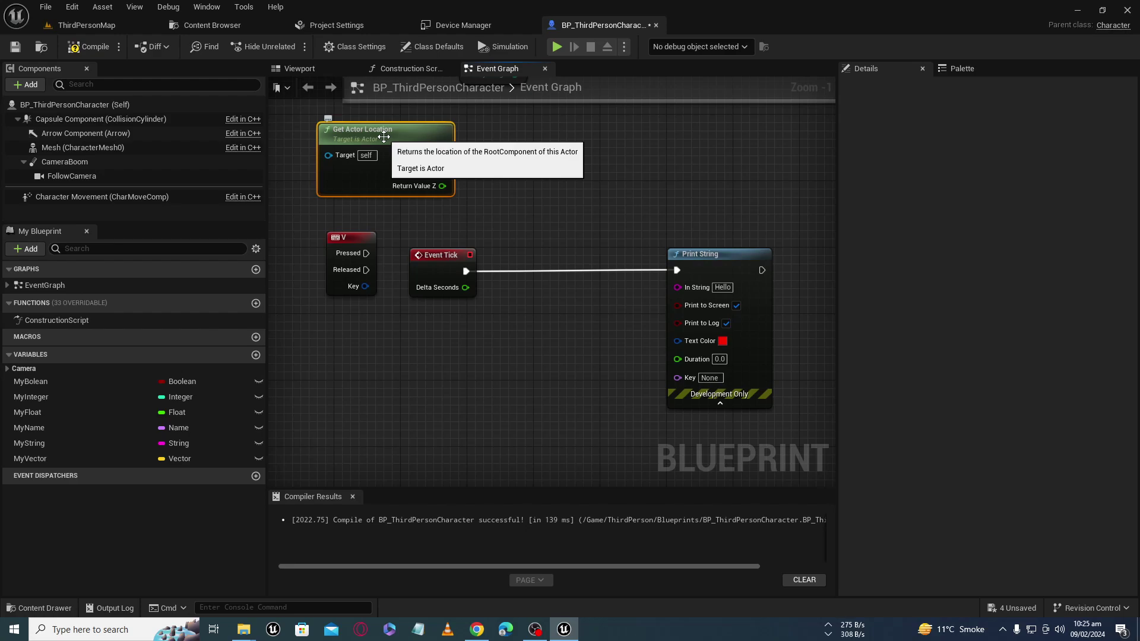
right_click(440, 156)
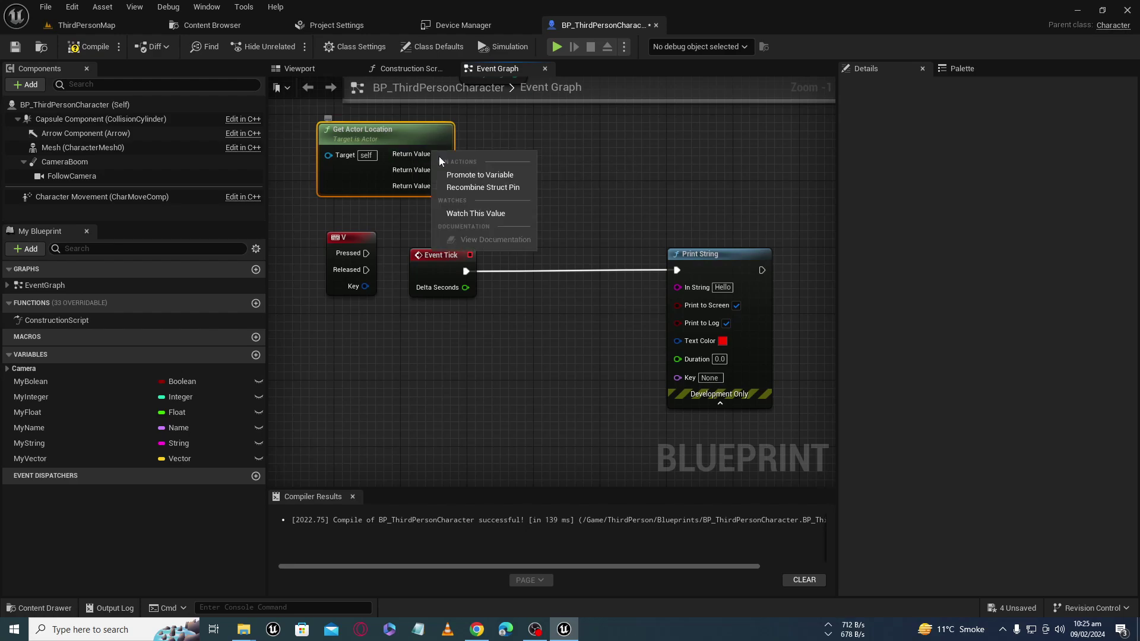
left_click(481, 195)
right_click(437, 153)
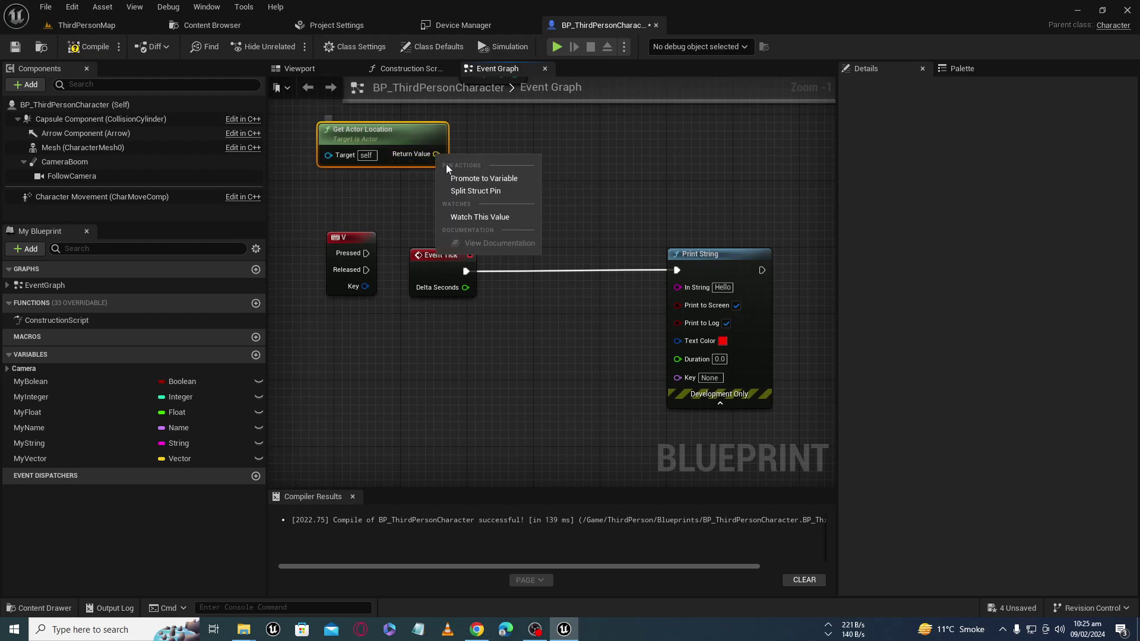
left_click(465, 194)
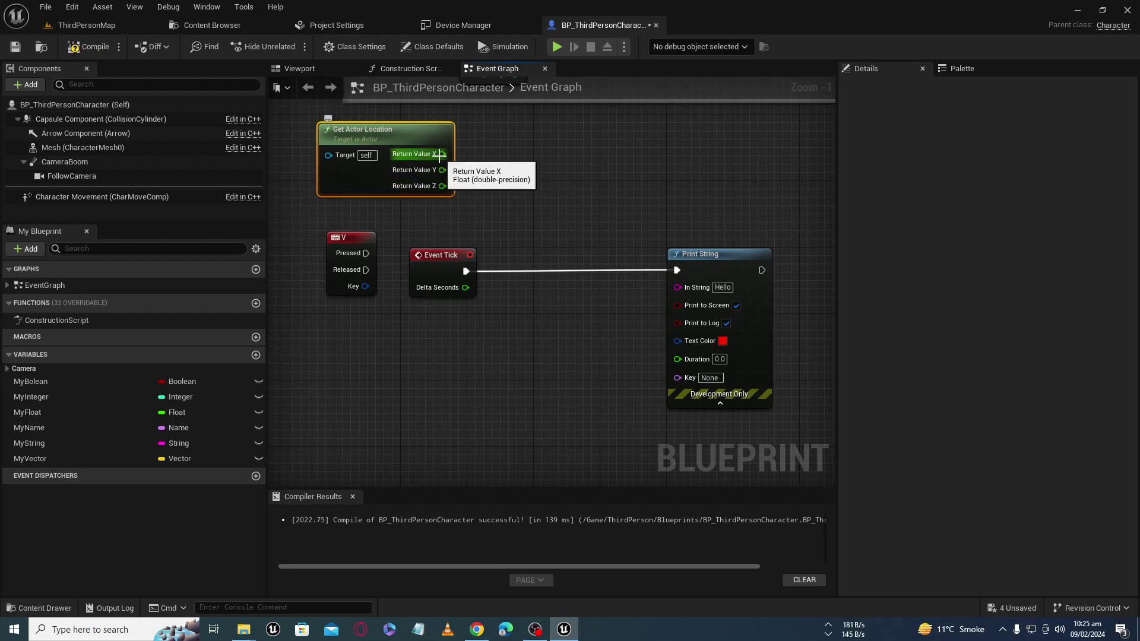
mouse_move(441, 153)
left_mouse_down()
mouse_move(650, 291)
mouse_move(678, 287)
left_mouse_up()
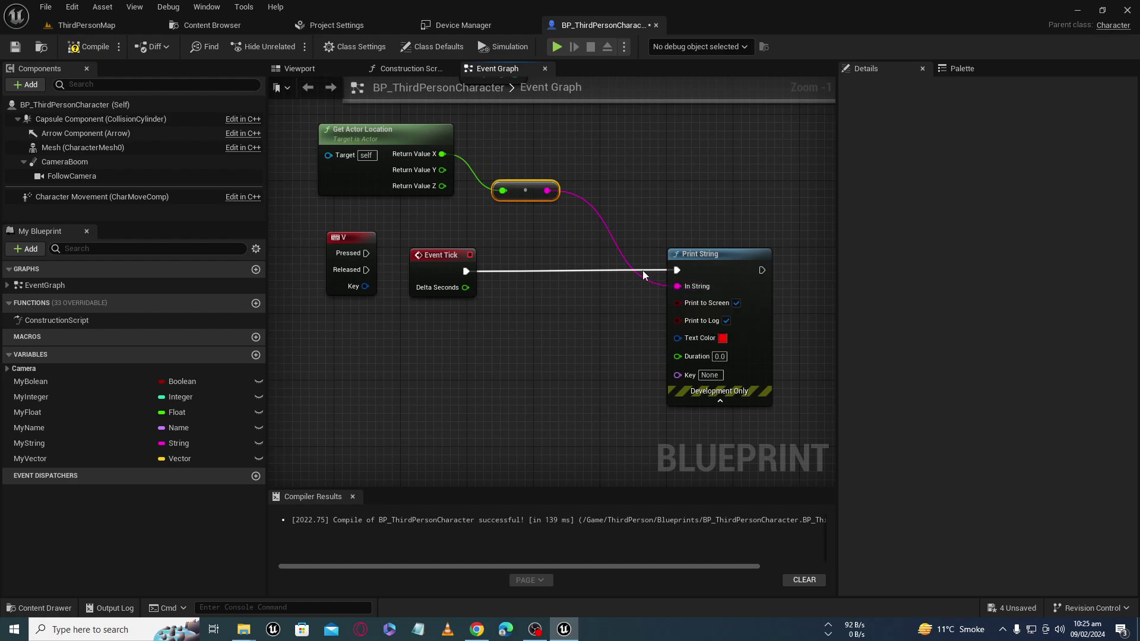
left_click_drag(522, 186, 547, 210)
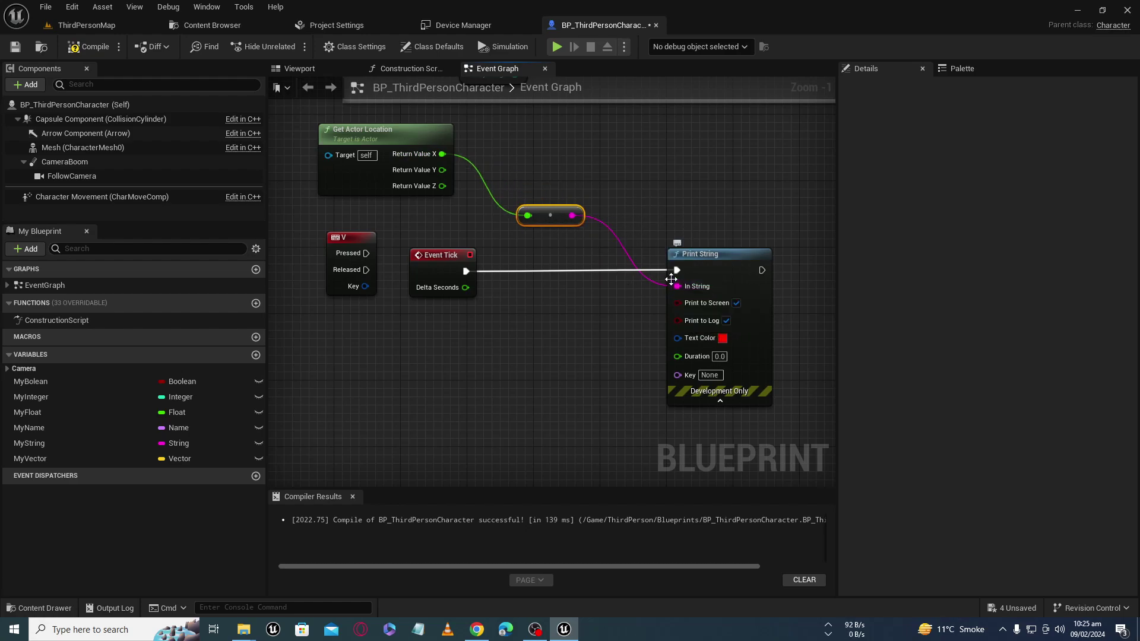
- Compile the Blueprint and run a brief play test of the level
left_click(89, 46)
left_click(102, 25)
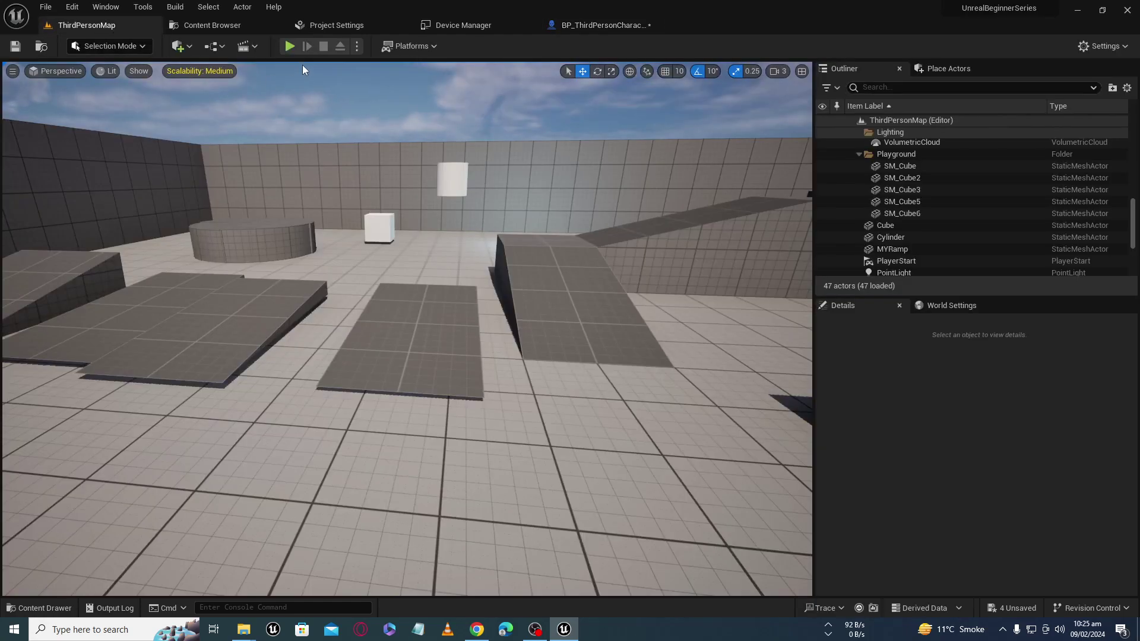
left_click(291, 46)
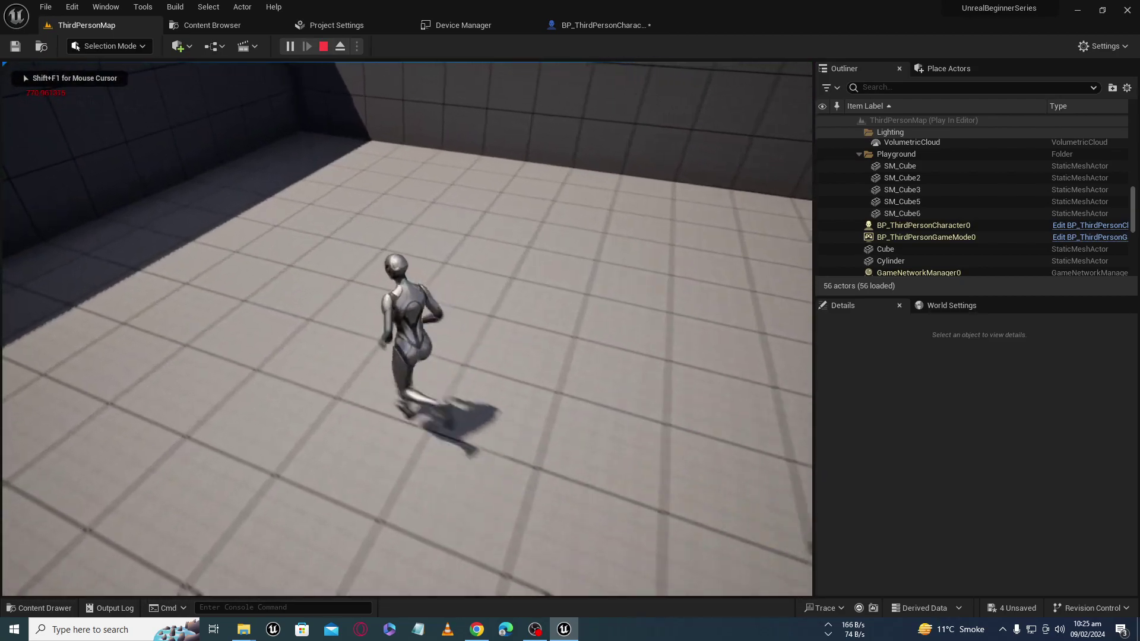
key("s")
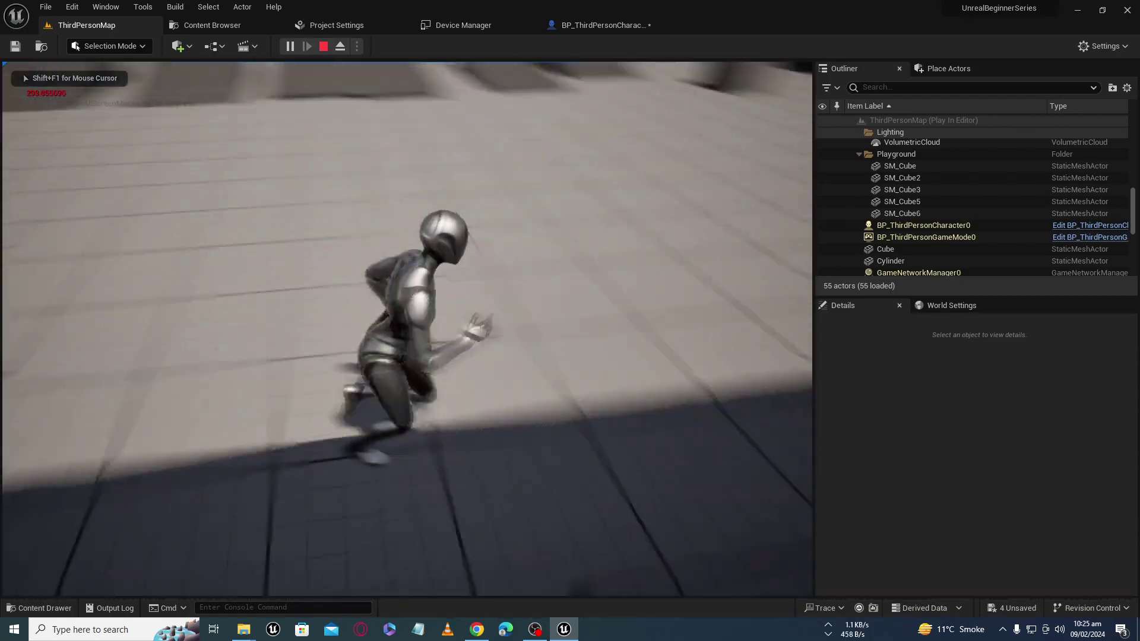
key("Escape")
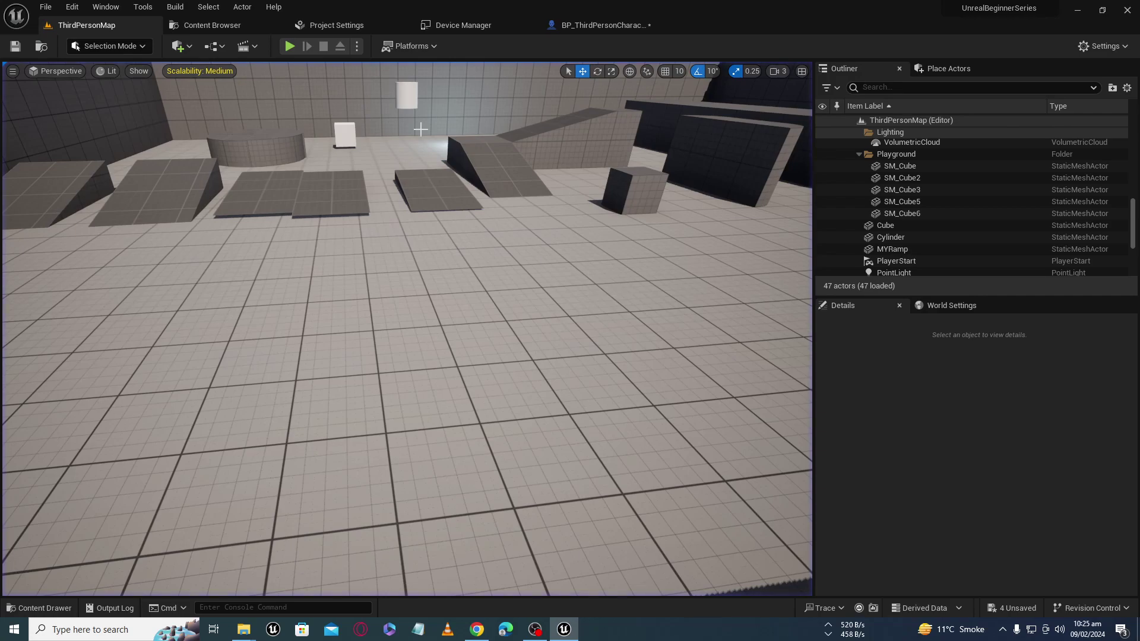
- Wire Return Value Z into the string conversion, then play-test, jumping repeatedly to watch the height
left_click(599, 25)
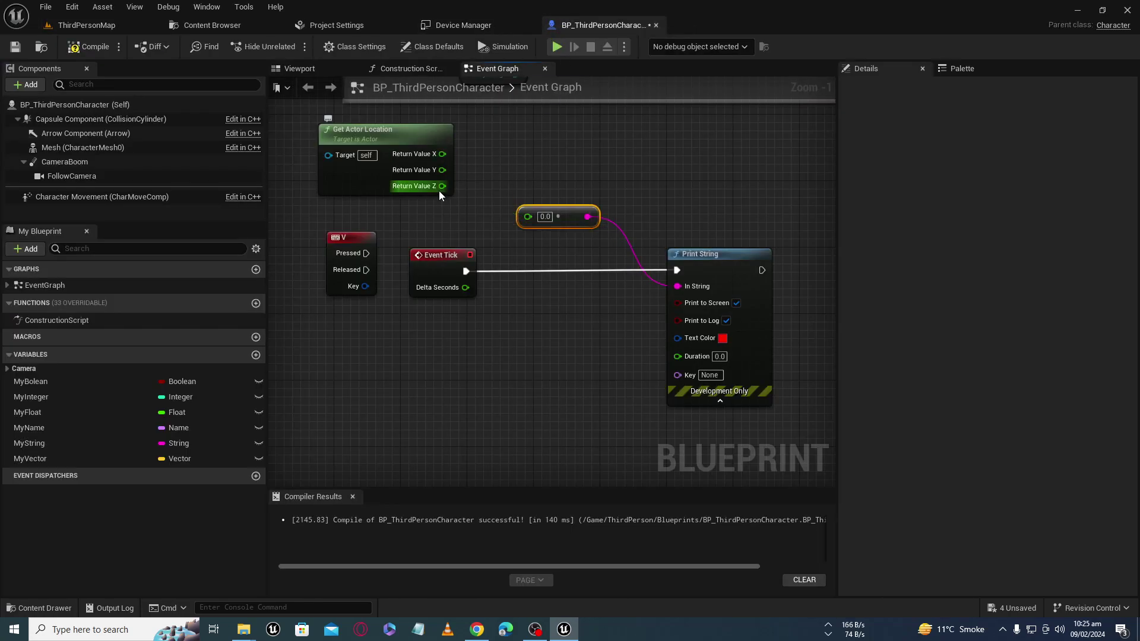
left_click_drag(443, 185, 526, 215)
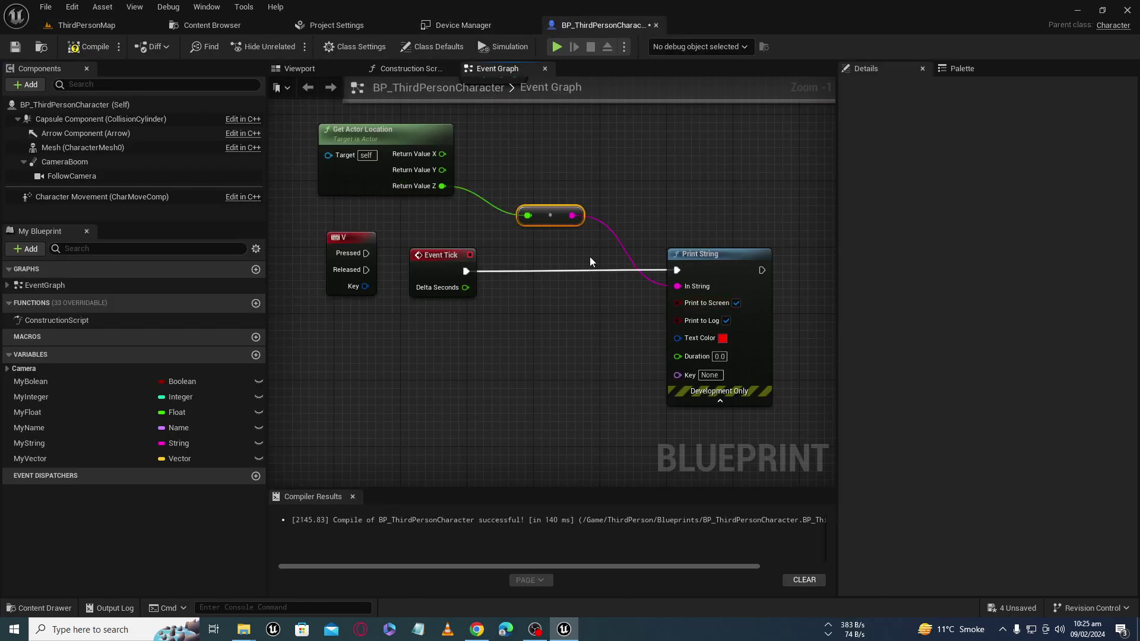
left_click(116, 29)
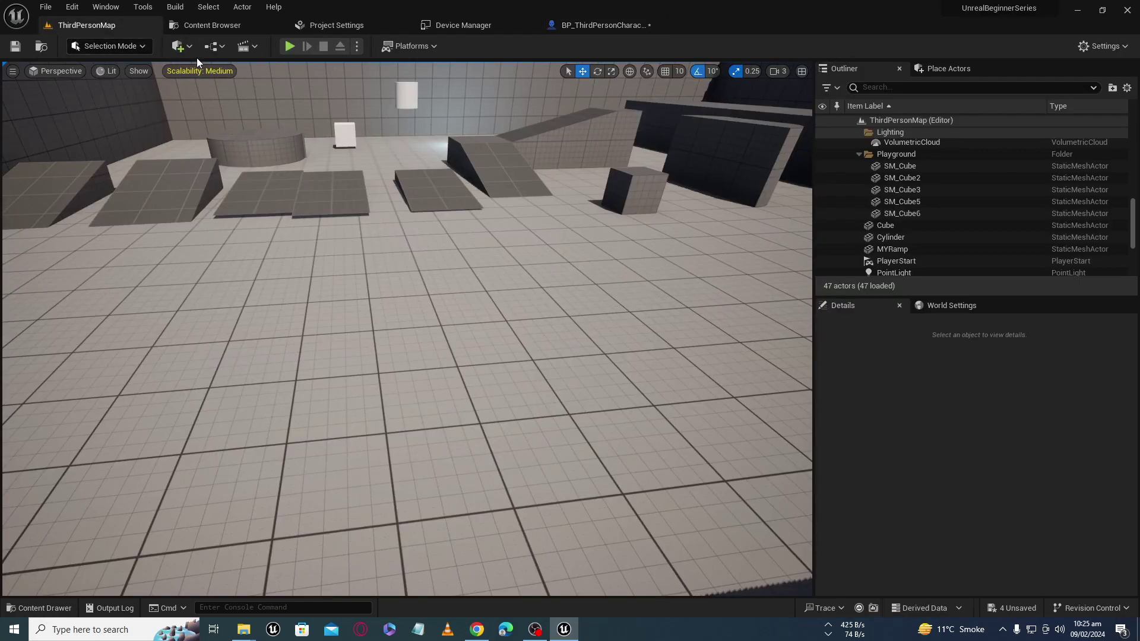
left_click(289, 46)
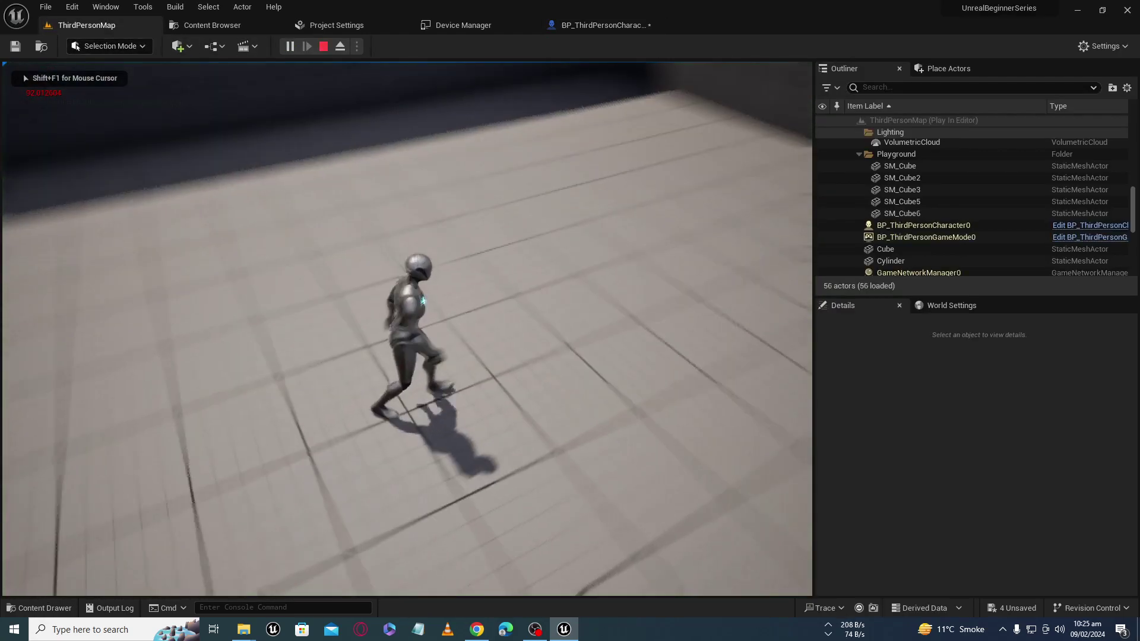
key("space")
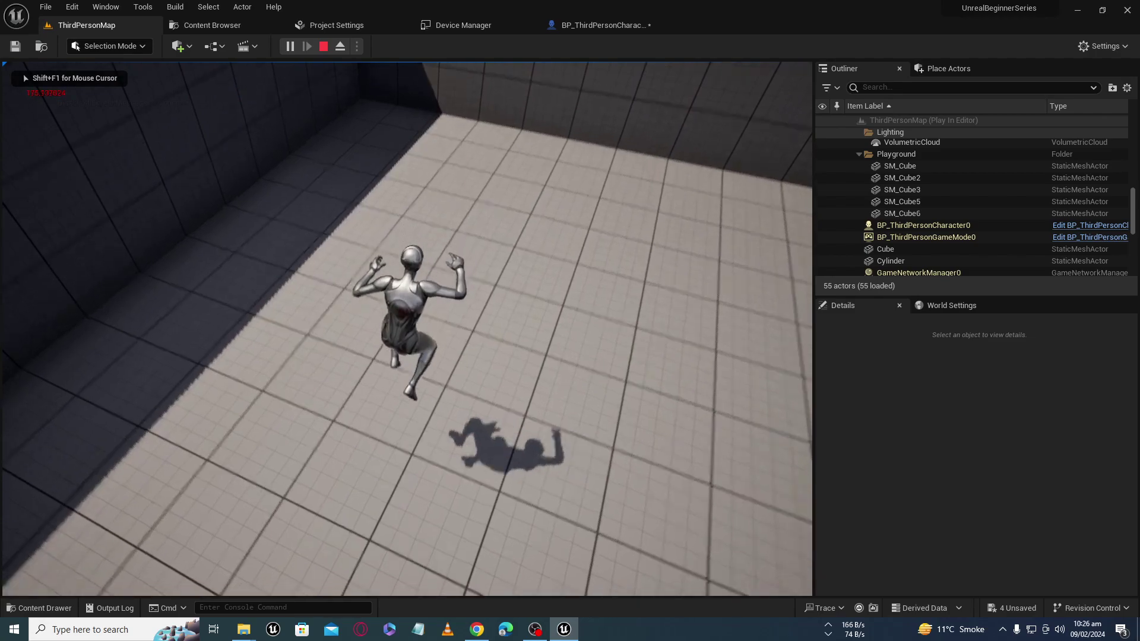
key("space")
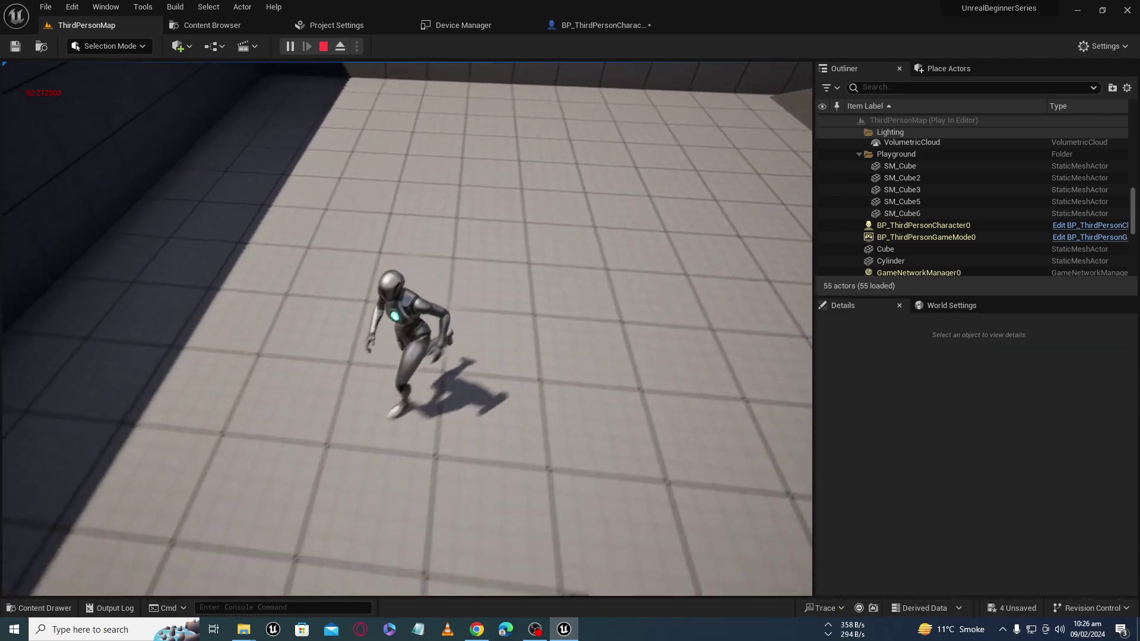
key("space")
key("space")
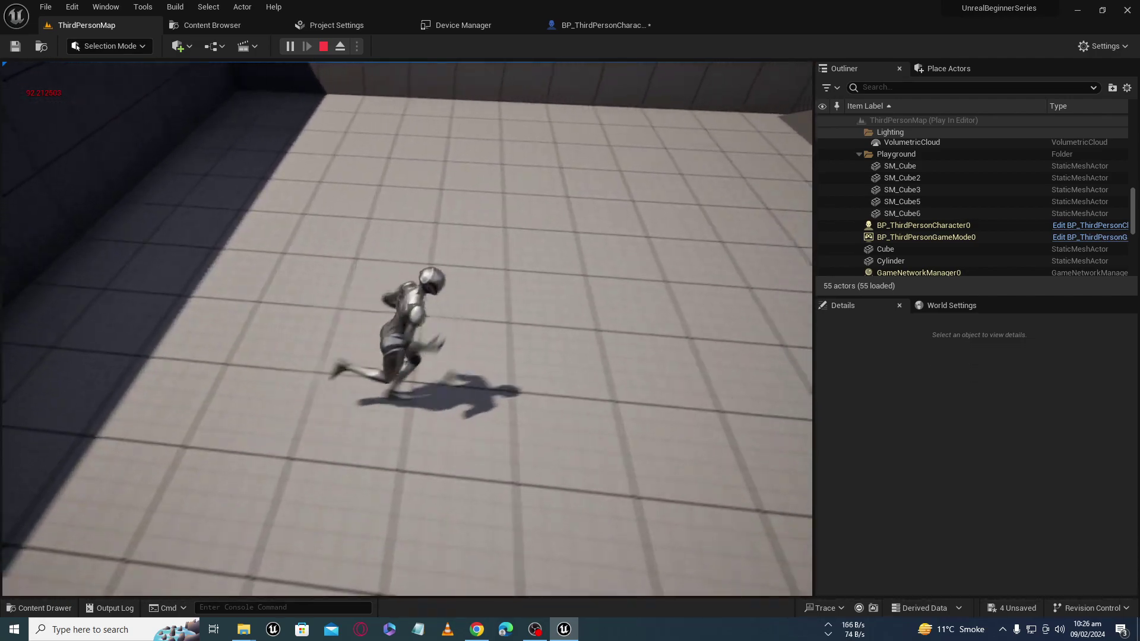
key("space")
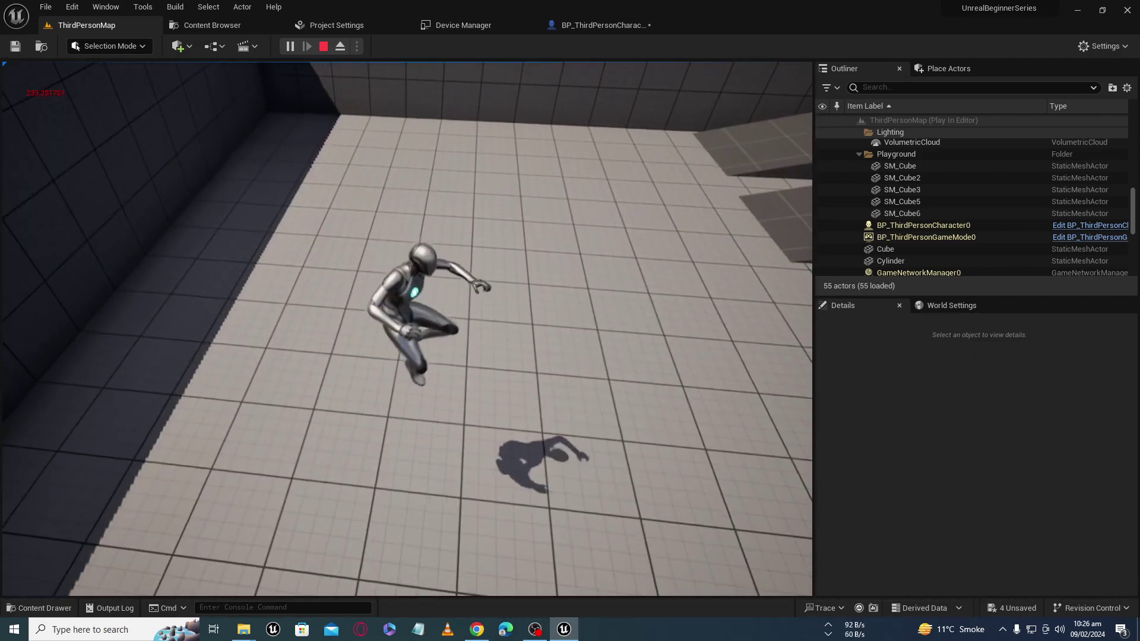
key("Escape")
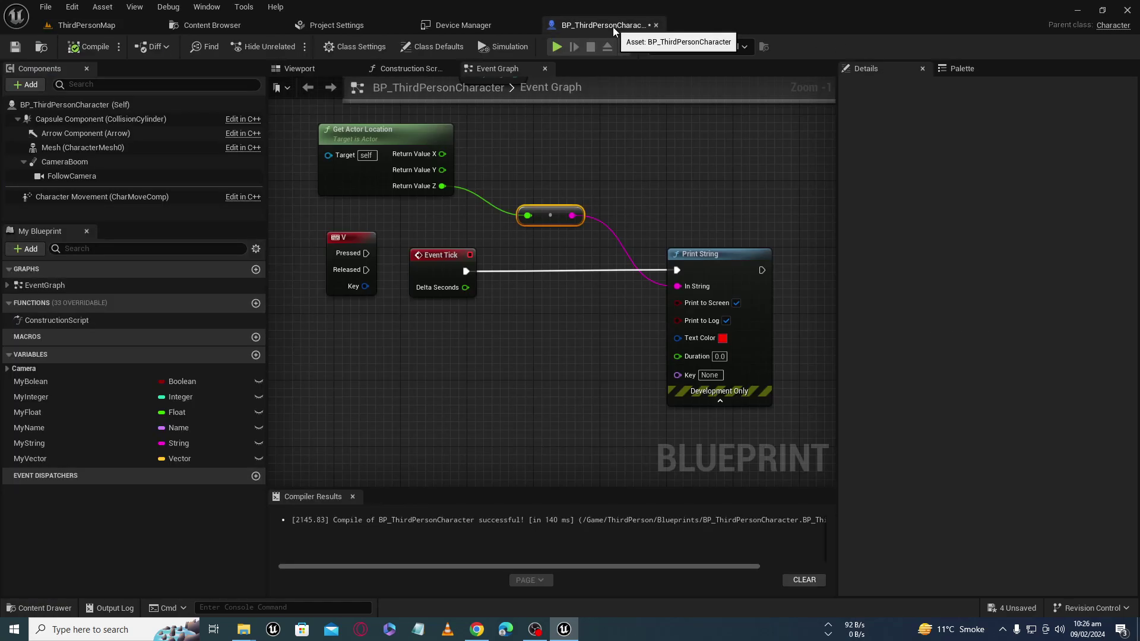
- Nudge the Event Tick node into place, then view Class Defaults and Class Settings
left_click(613, 26)
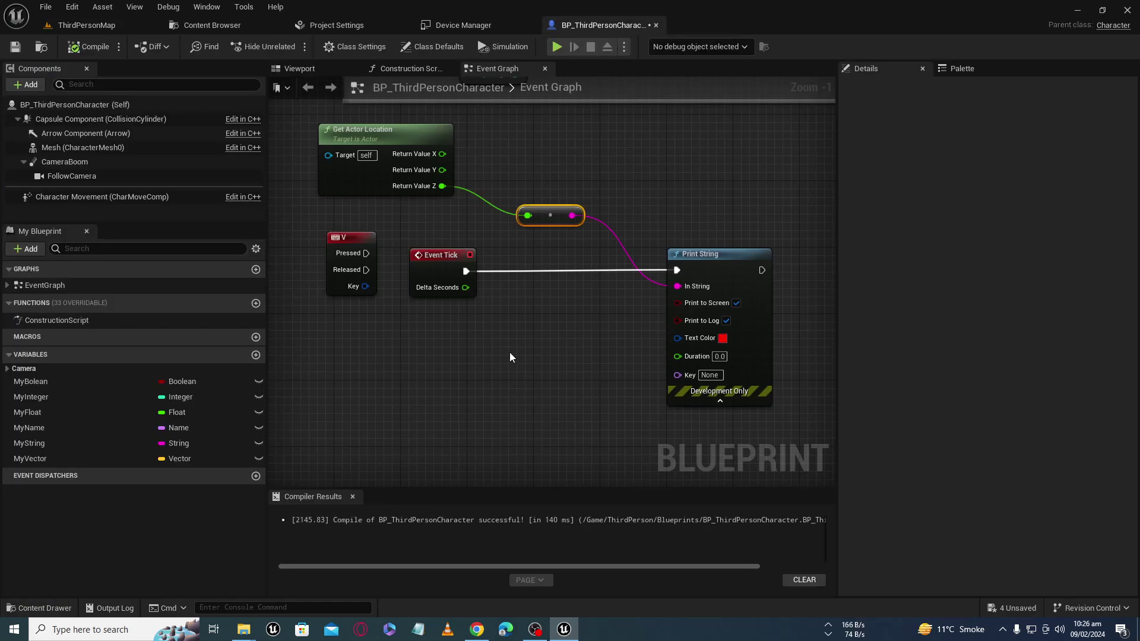
left_click(439, 256)
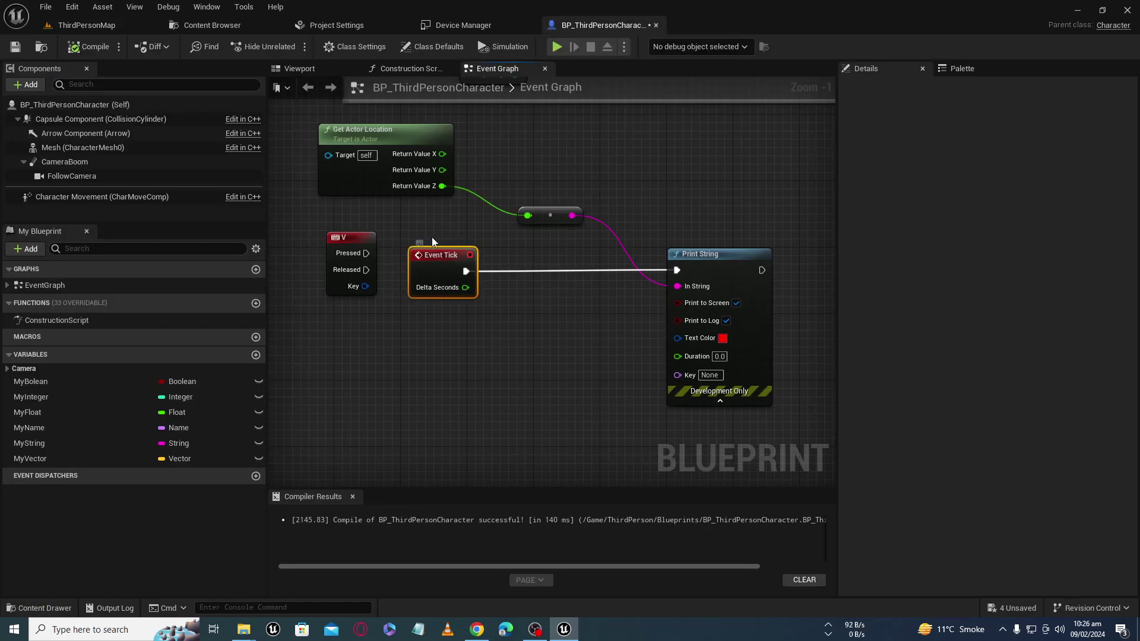
left_click_drag(436, 263, 427, 255)
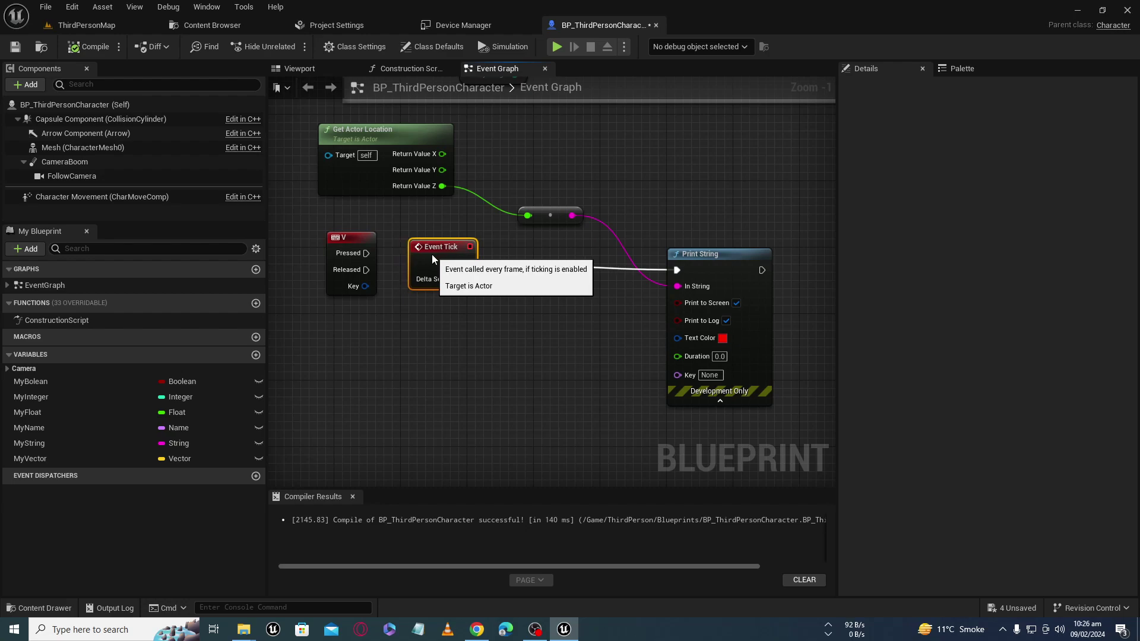
left_click_drag(428, 256, 440, 257)
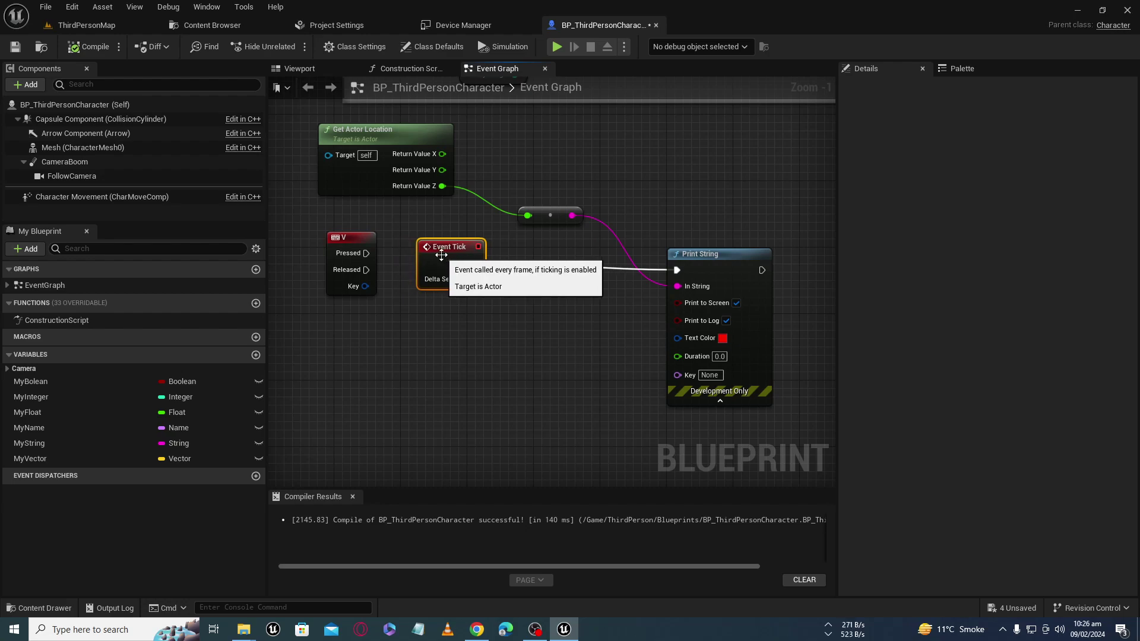
left_click(498, 266)
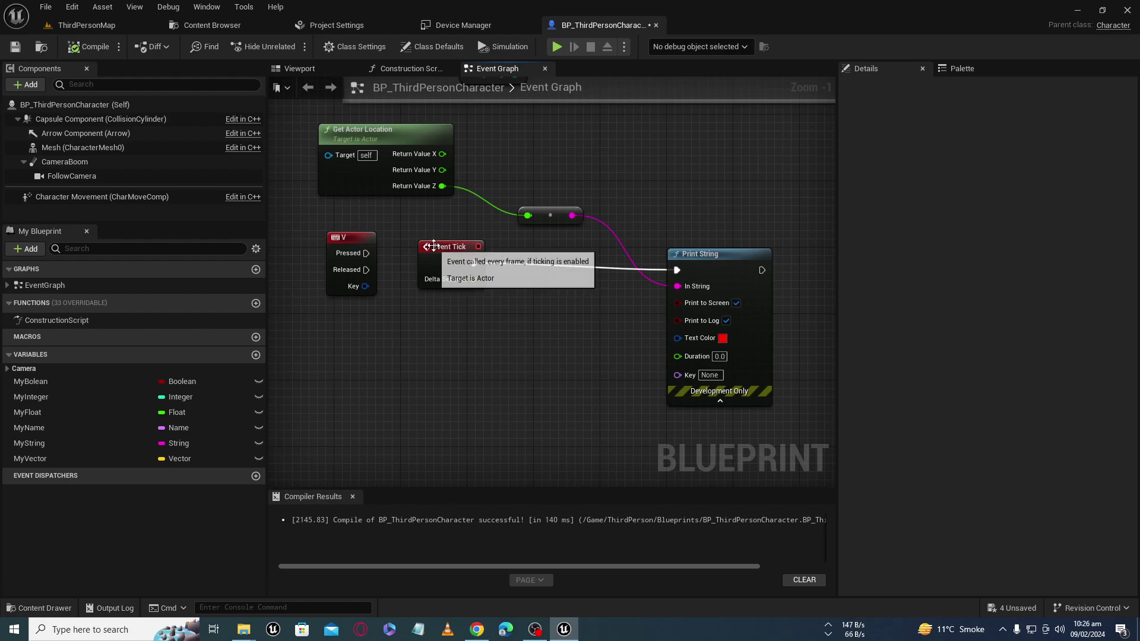
left_click(436, 46)
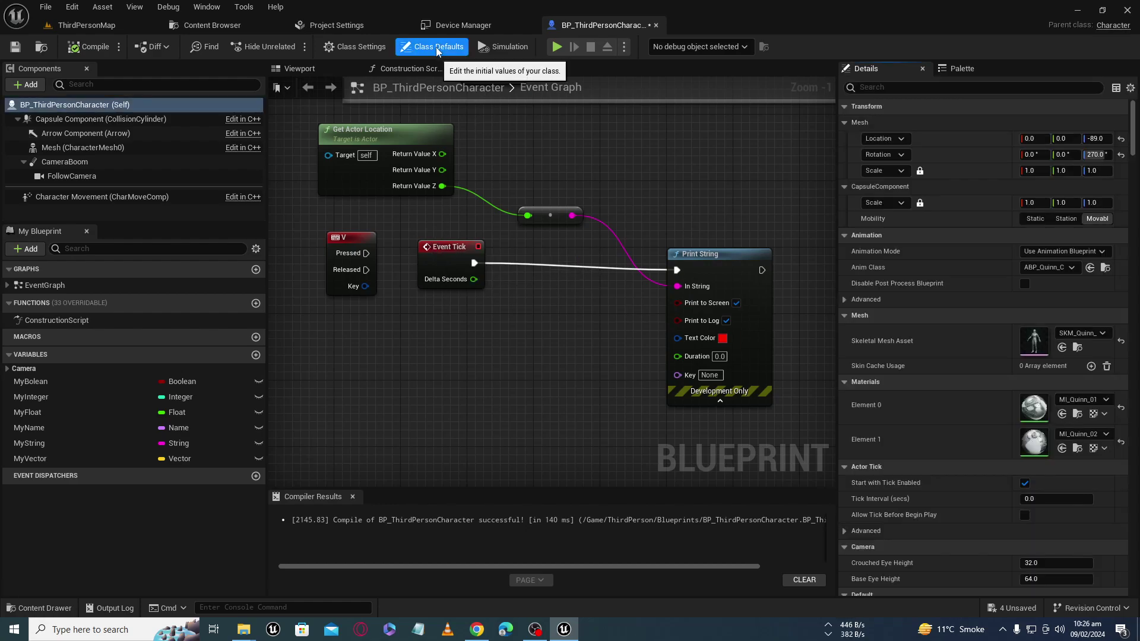
left_click(382, 47)
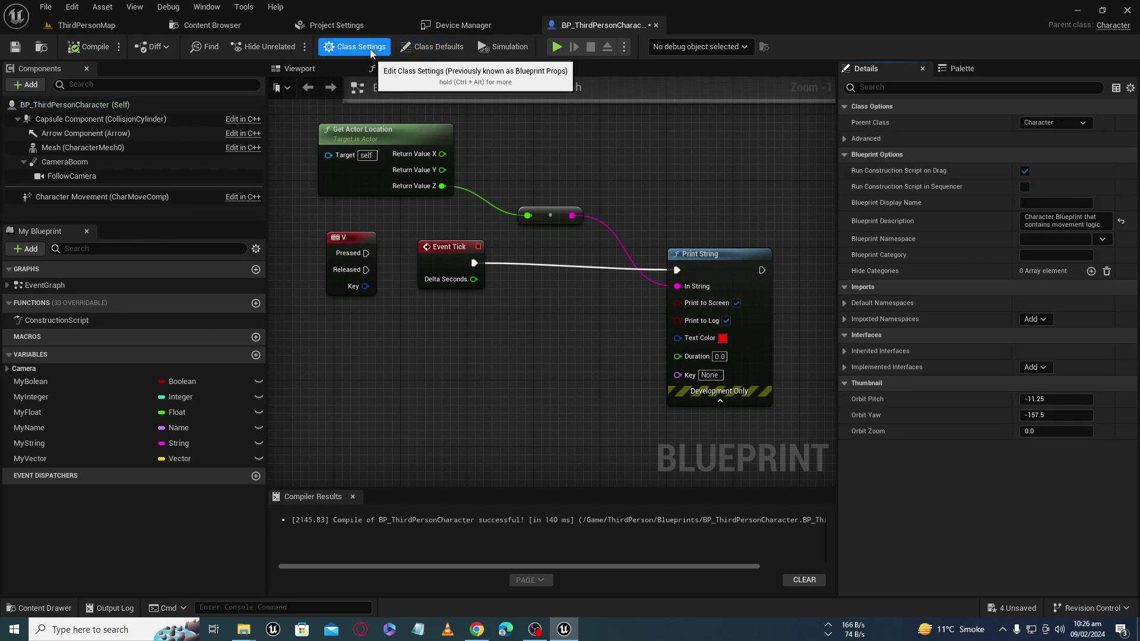
- Set the character's Actor Tick Interval to 1.0 in Class Defaults
left_click(432, 47)
left_click(916, 87)
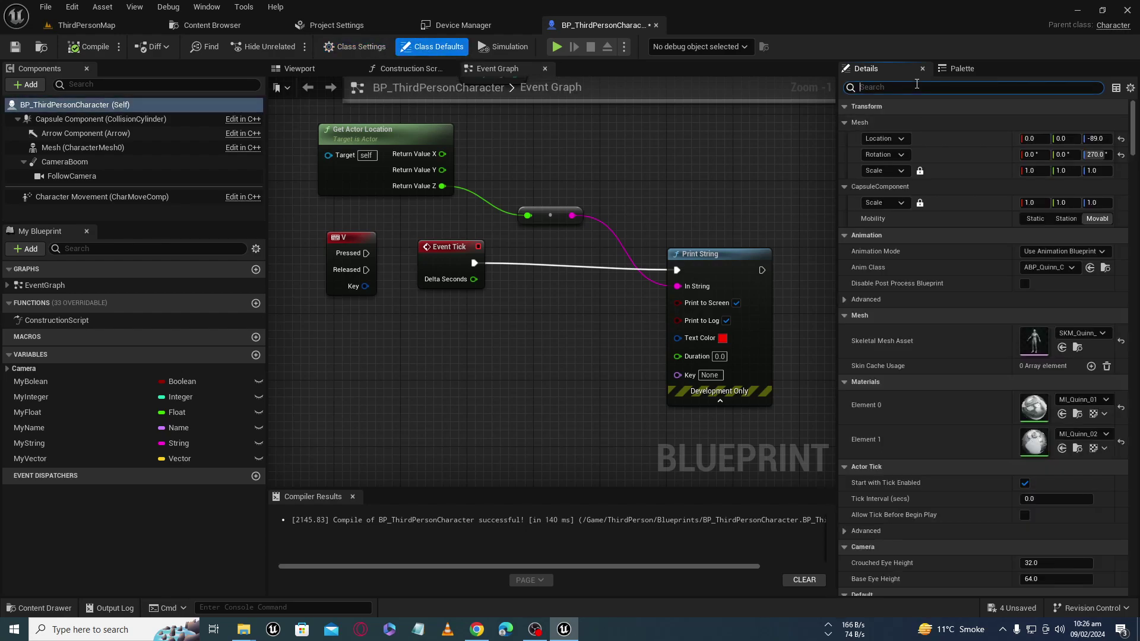
type("tick")
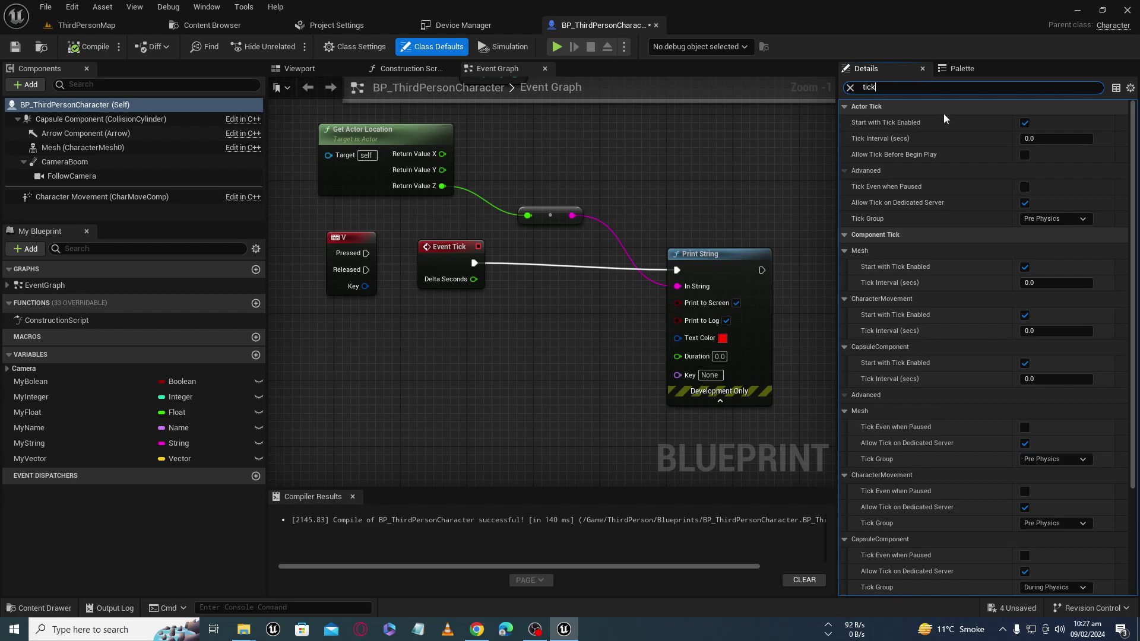
mouse_move(856, 144)
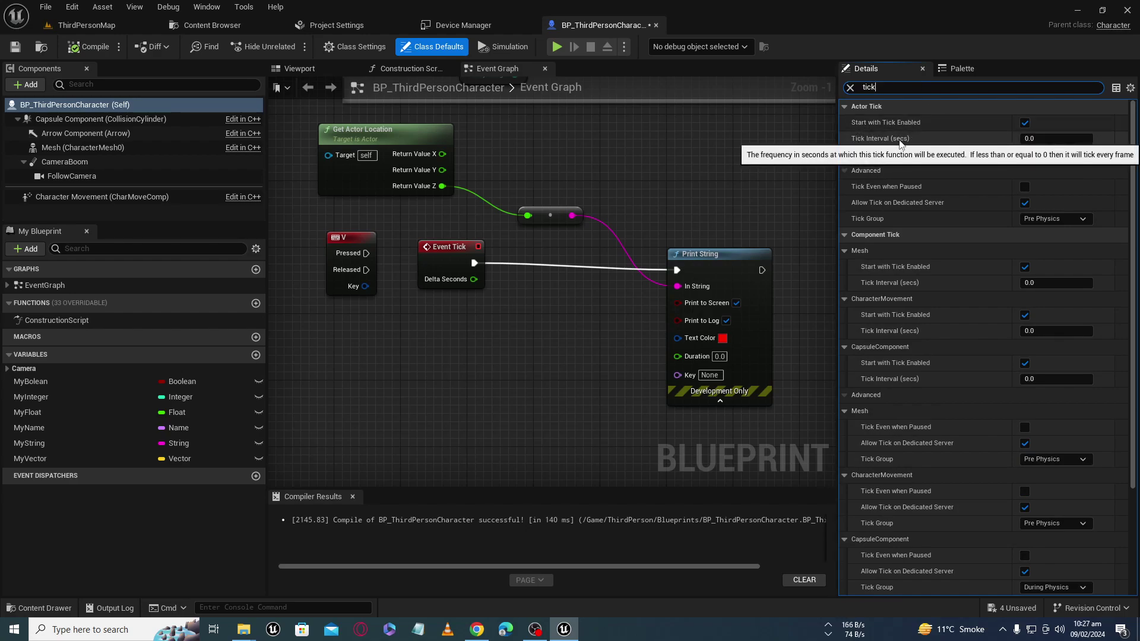
left_click(1038, 140)
type("1")
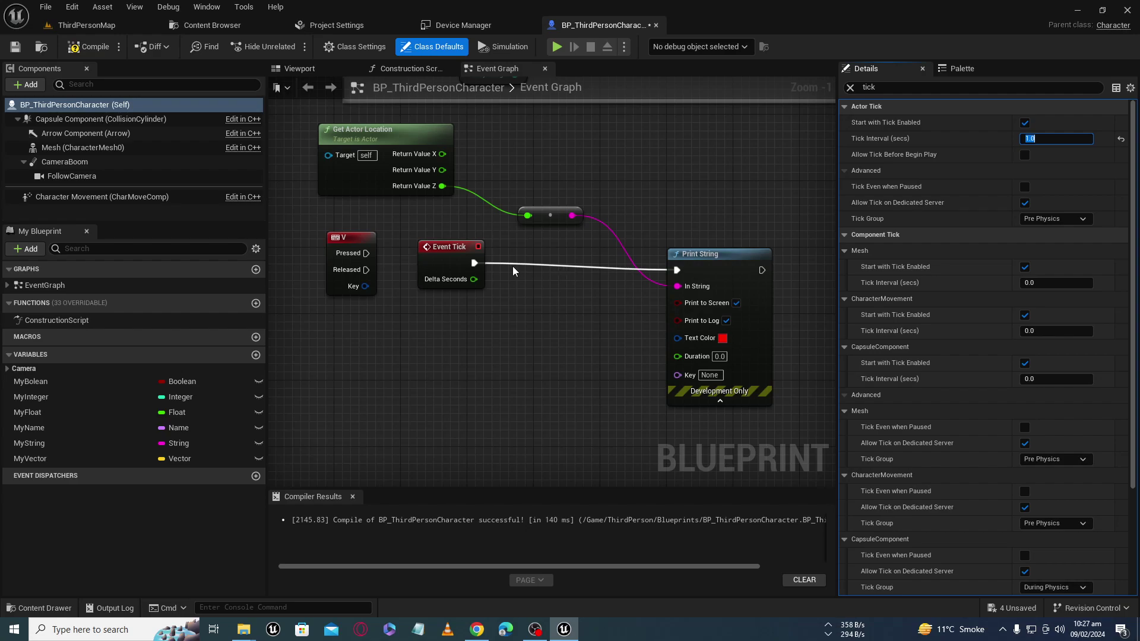
- Set Print String's Duration to 2.0 and collapse its advanced pins
left_click(722, 356)
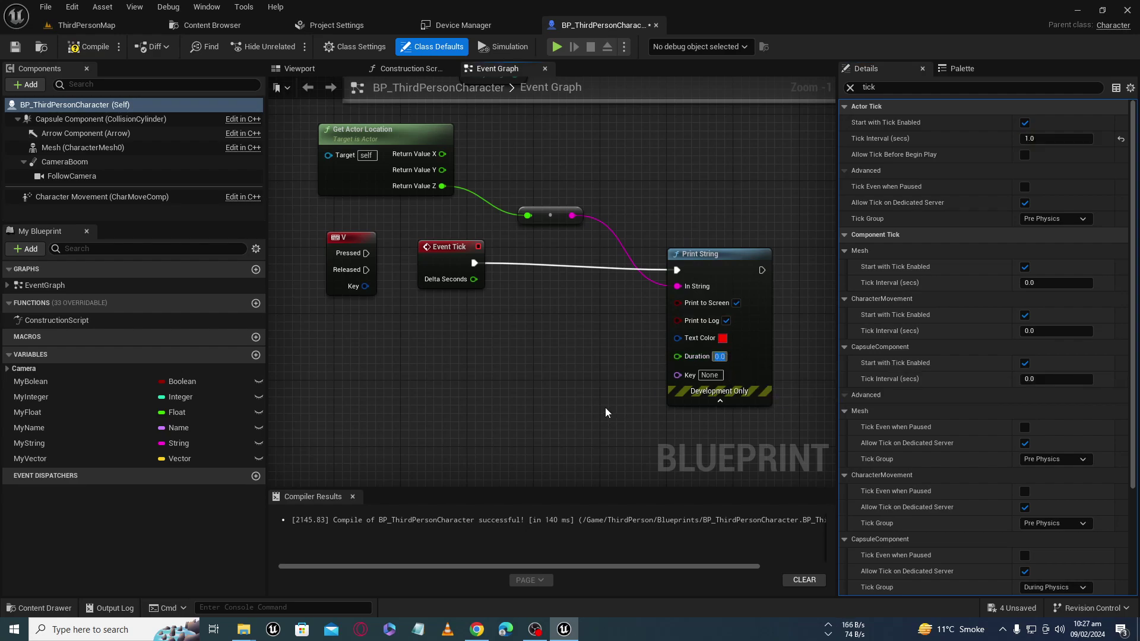
type("2")
key("Return")
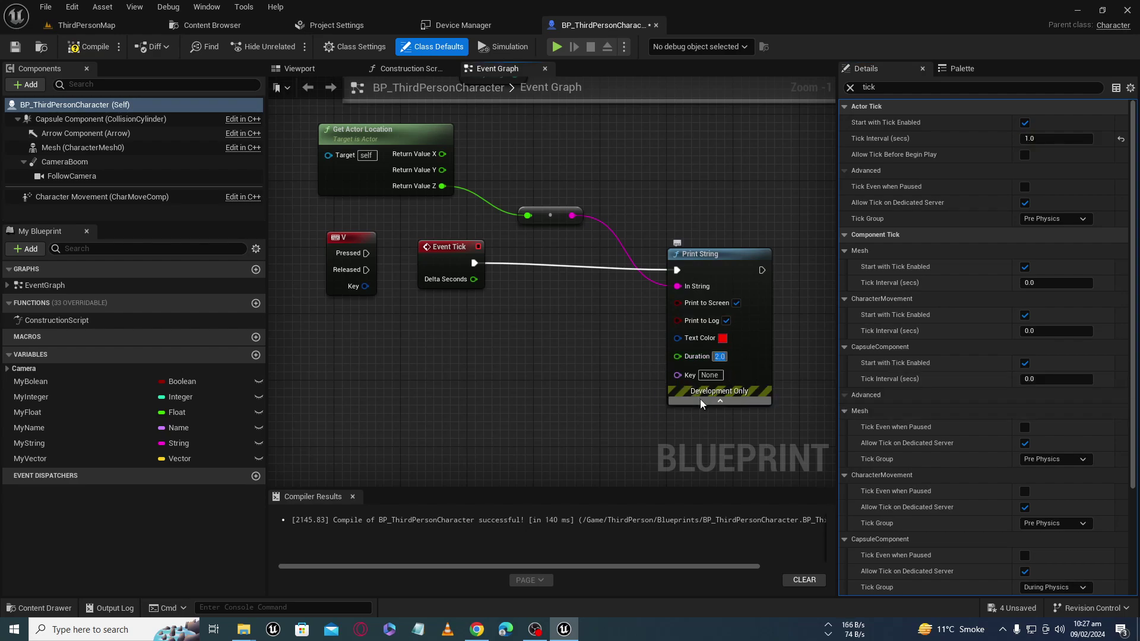
left_click(700, 399)
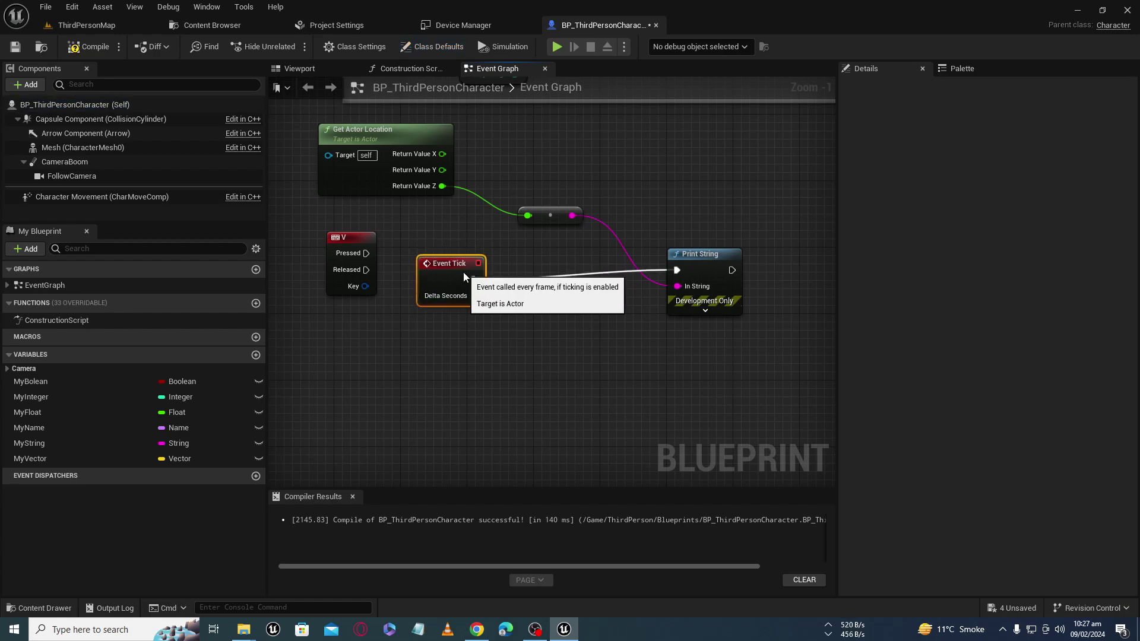
- Nudge Event Tick down and run a brief ThirdPersonMap play test, walking the character
left_click_drag(464, 262, 464, 270)
left_click(109, 24)
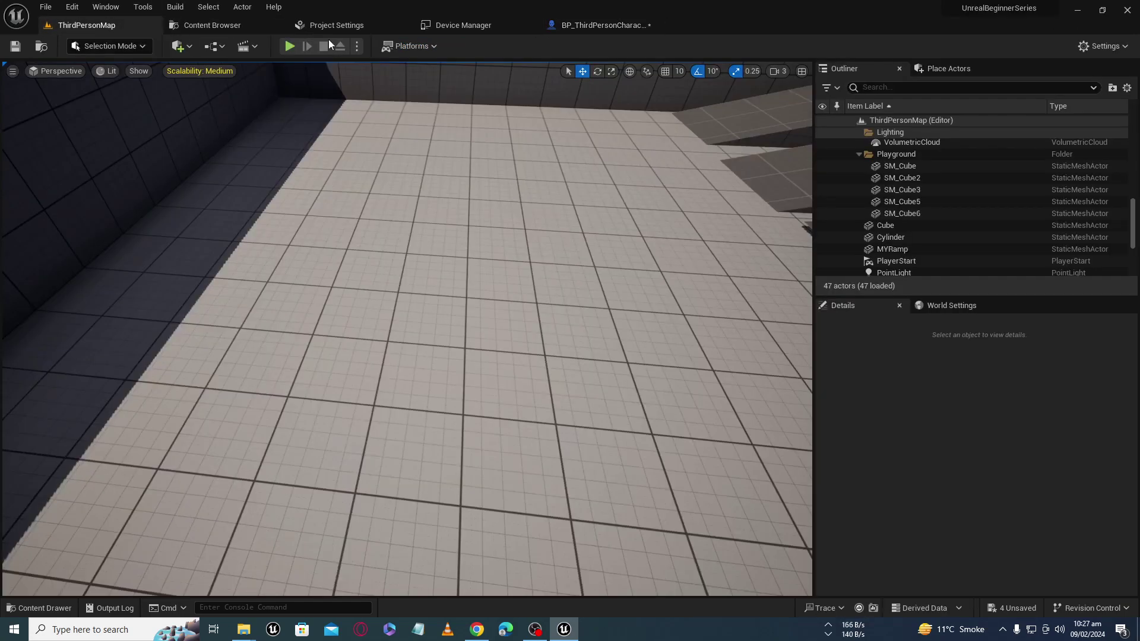
left_click(289, 46)
left_click(359, 207)
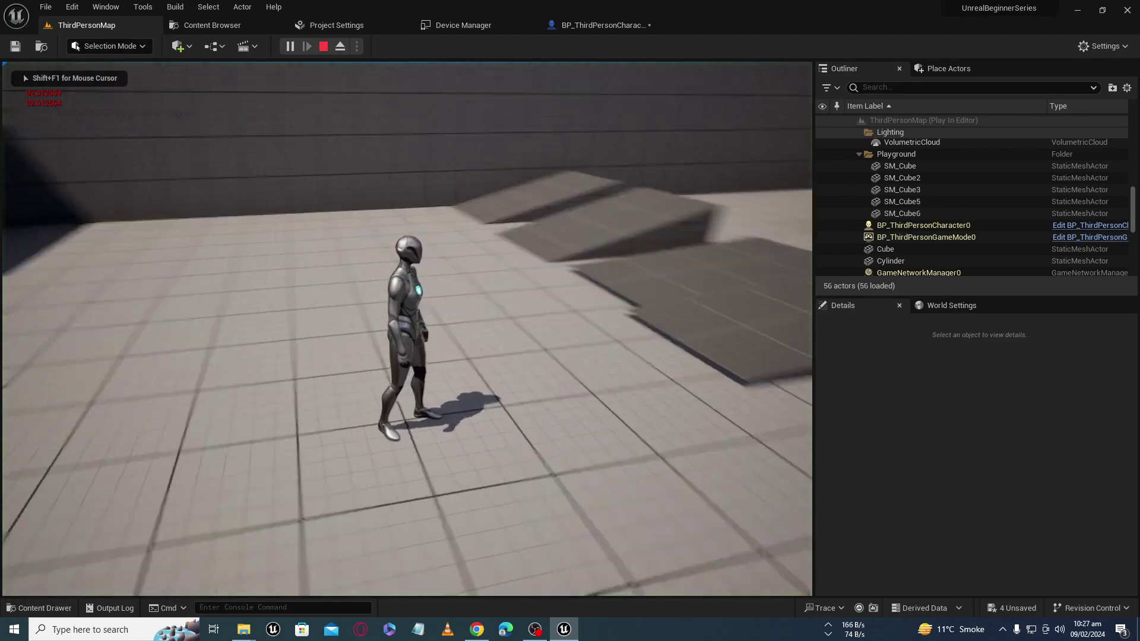
key("a")
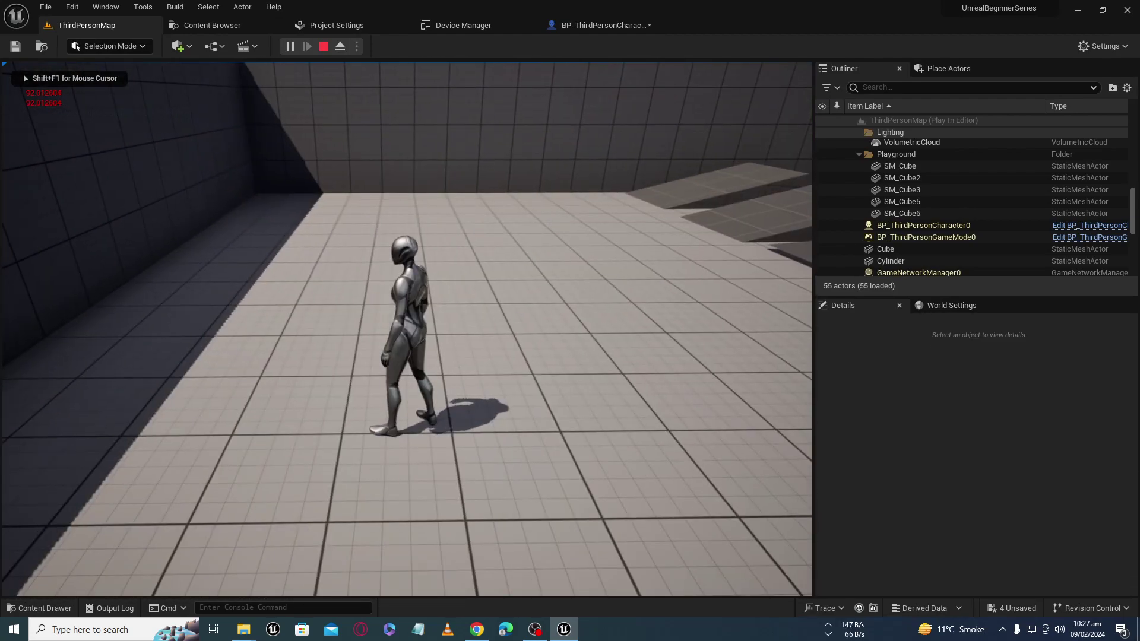
key("shift+F1")
key("Escape")
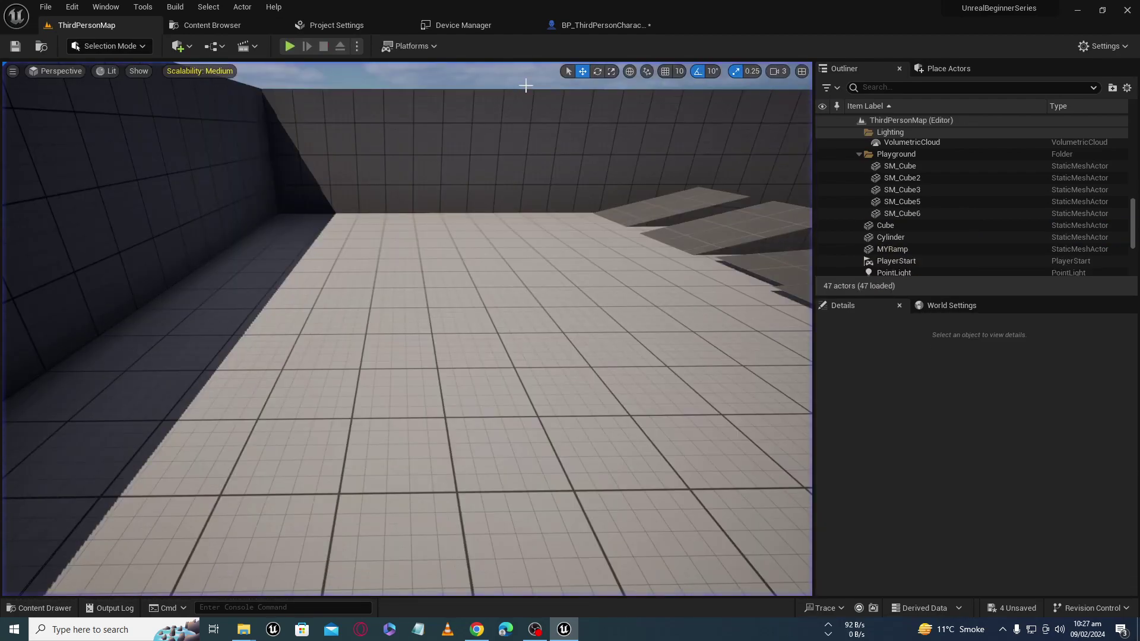
left_click(621, 30)
- Expand Print String's advanced pins, then play-test again, running and jumping to watch printed location
left_click(694, 310)
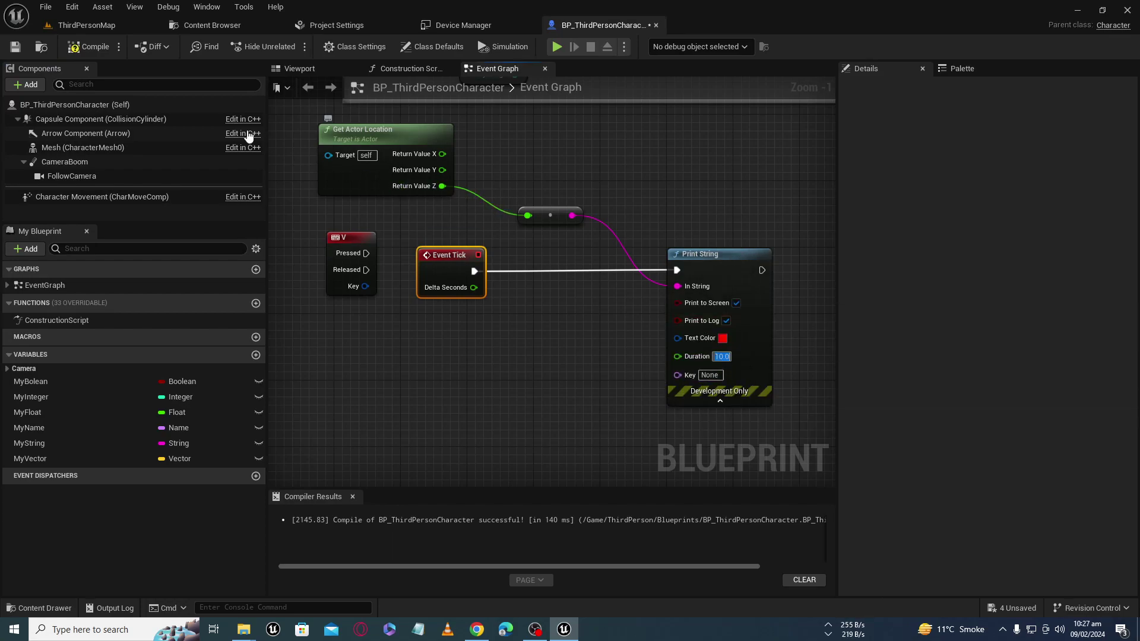
left_click(116, 27)
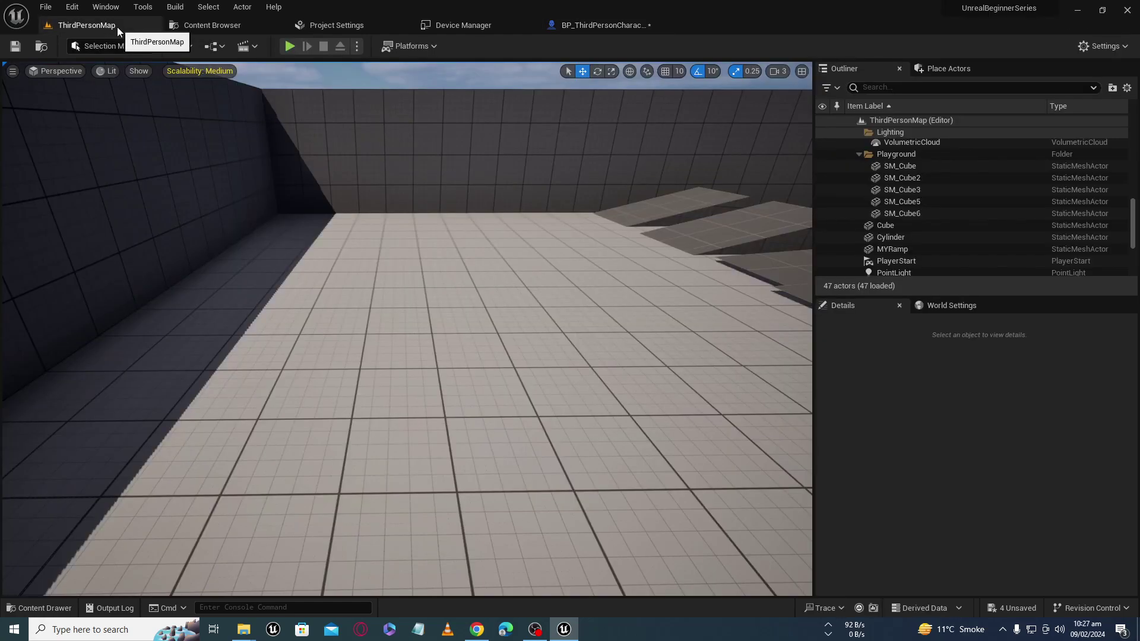
left_click(290, 45)
key("w")
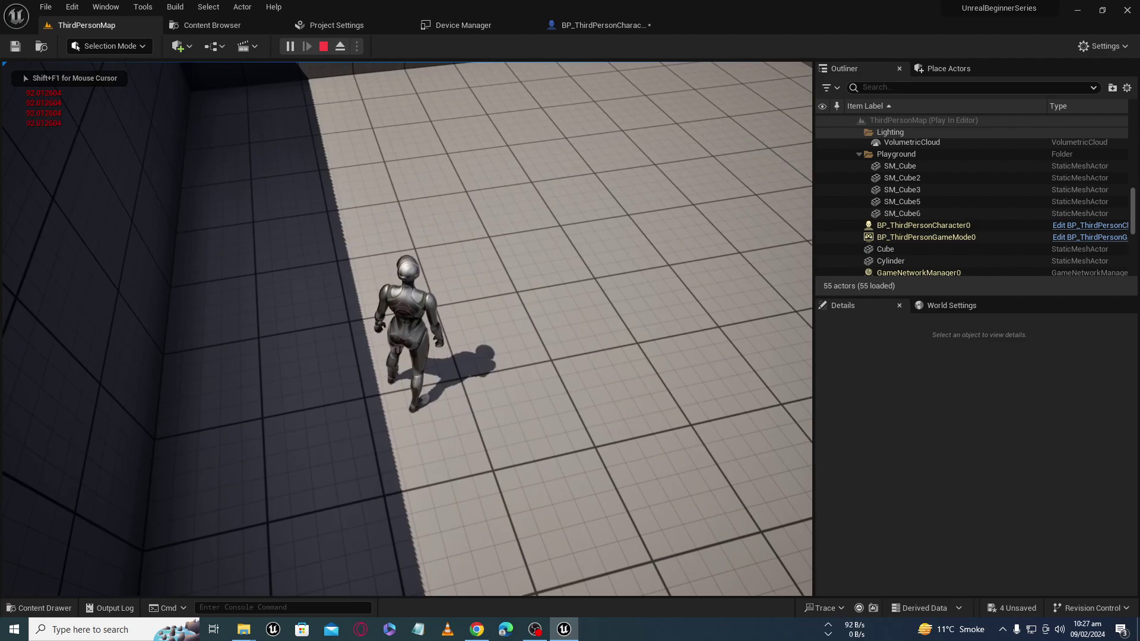
key("w")
key("space")
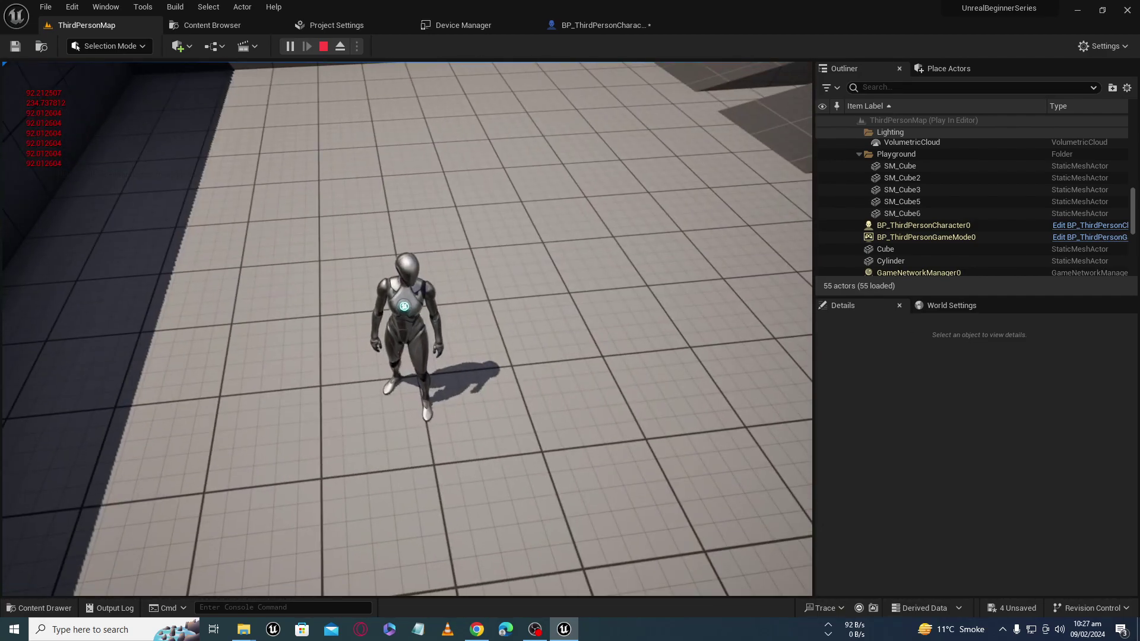
key("space")
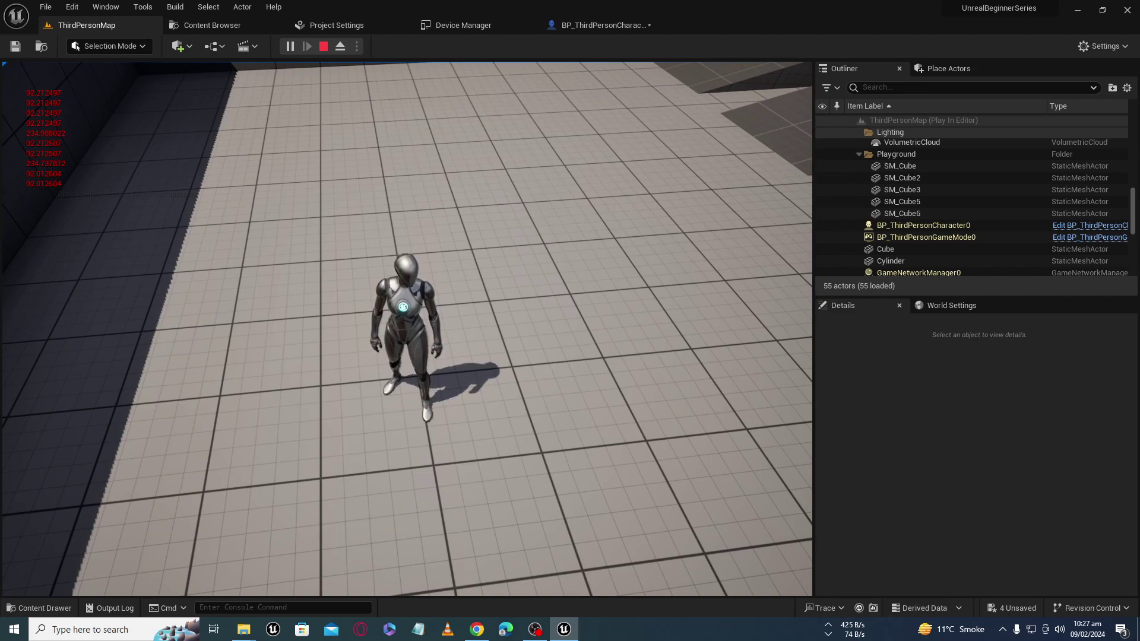
key("Escape")
left_click(603, 25)
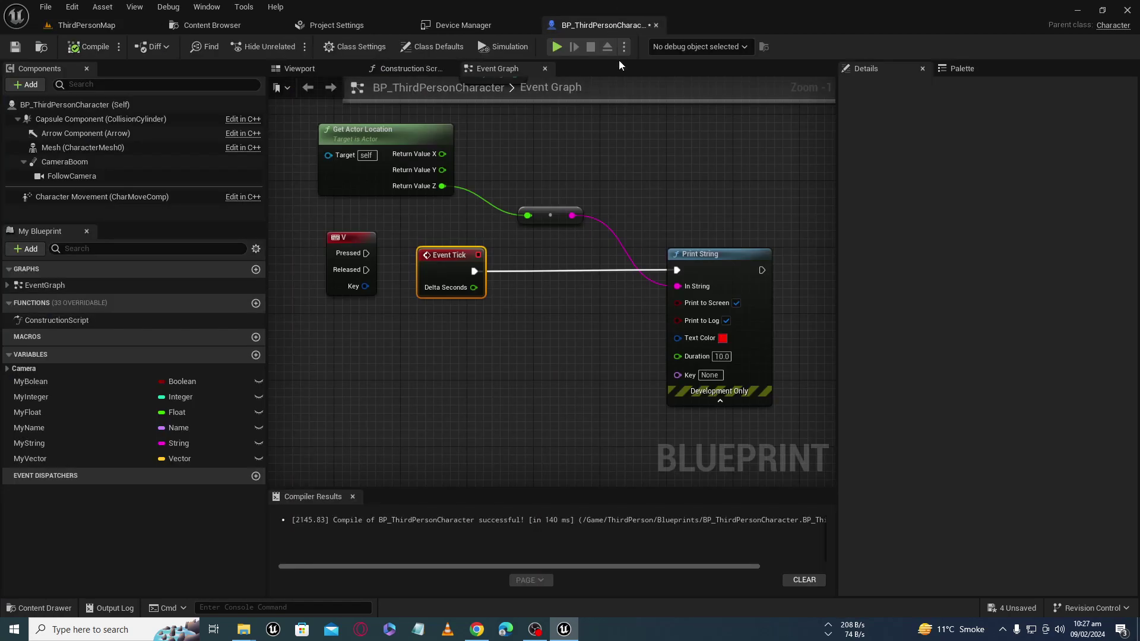
- Break Event Tick's link to Print String and move Event Tick below the V node
left_click(475, 271, "alt")
mouse_move(434, 261)
left_mouse_down()
mouse_move(392, 336)
mouse_move(338, 337)
left_mouse_up()
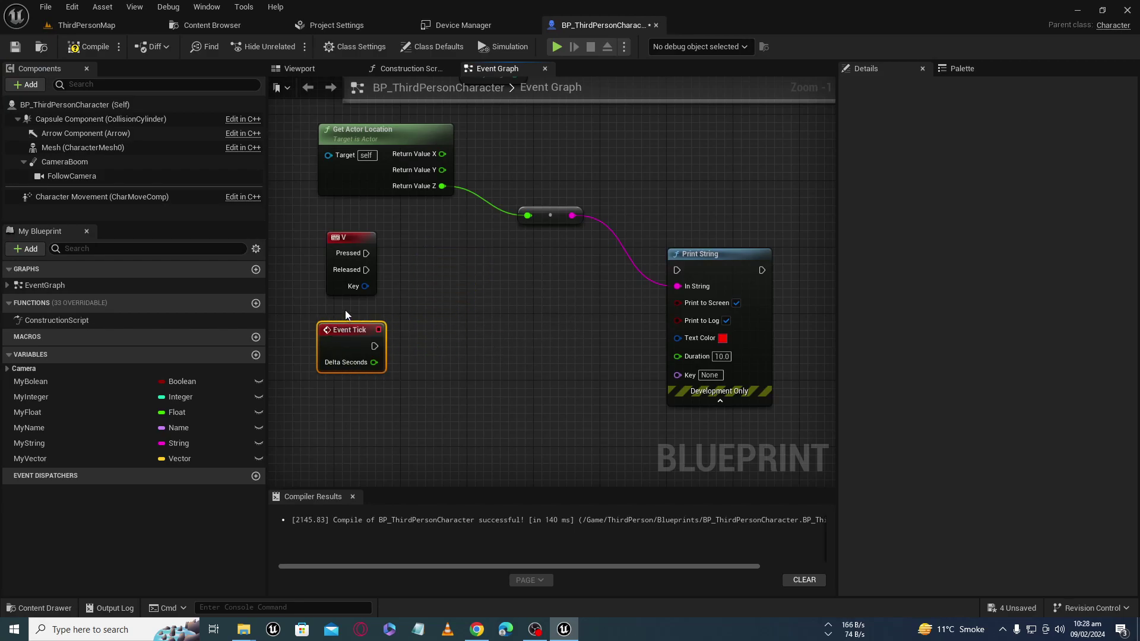
left_click_drag(345, 330, 568, 314)
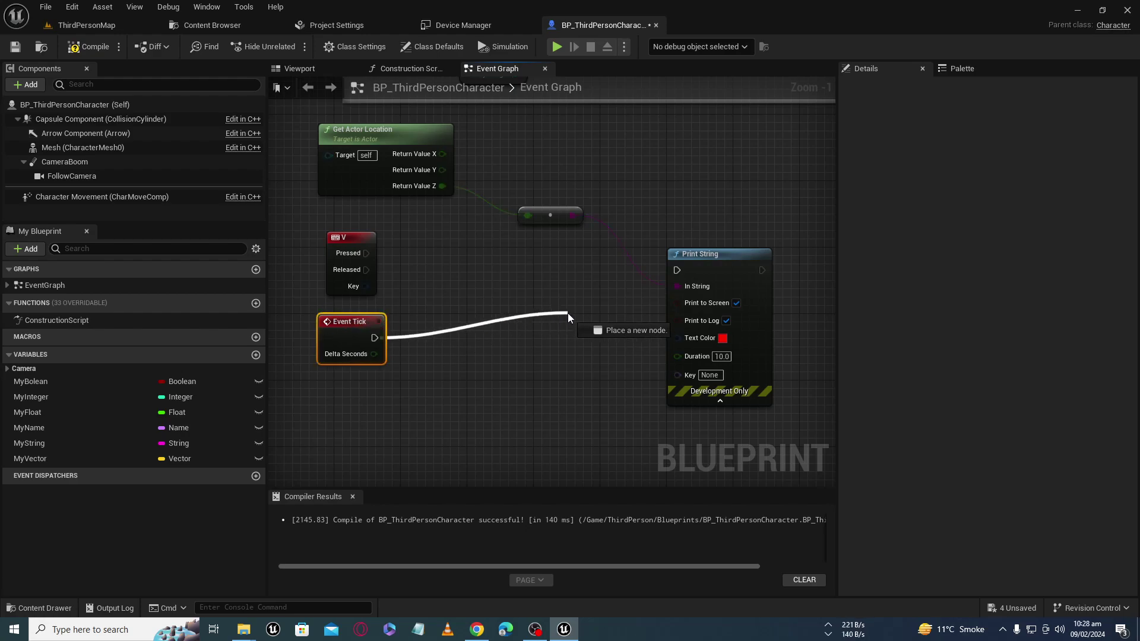
left_click_drag(568, 312, 567, 312)
left_click(465, 288)
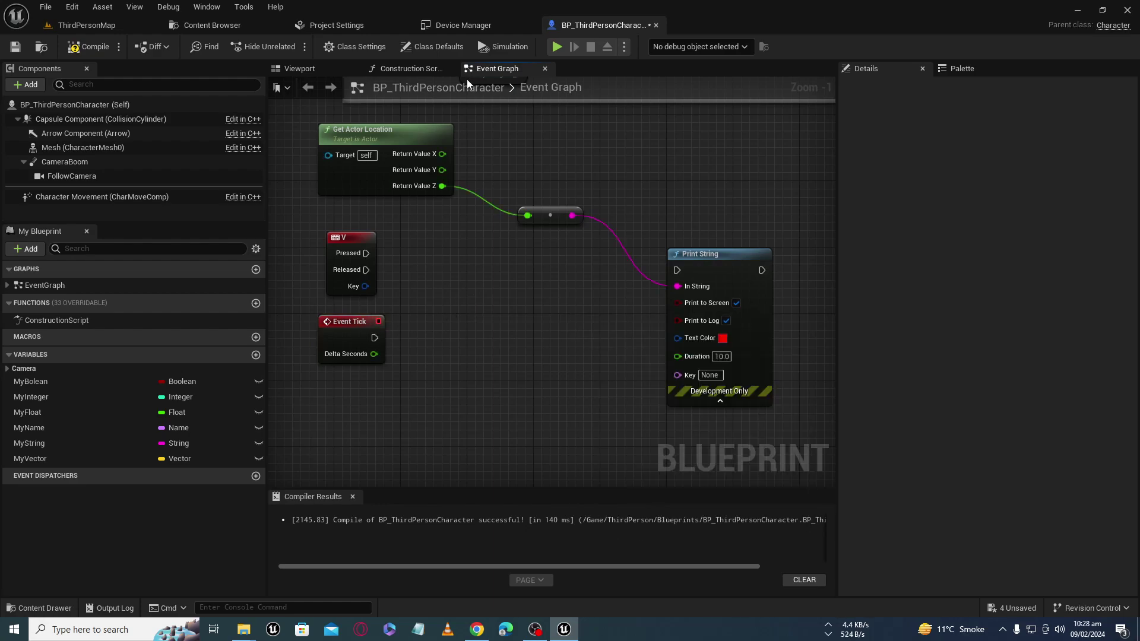
- Reset the actor Tick Interval to 0.0 in Class Defaults, leaving Event Tick unconnected
left_click(432, 47)
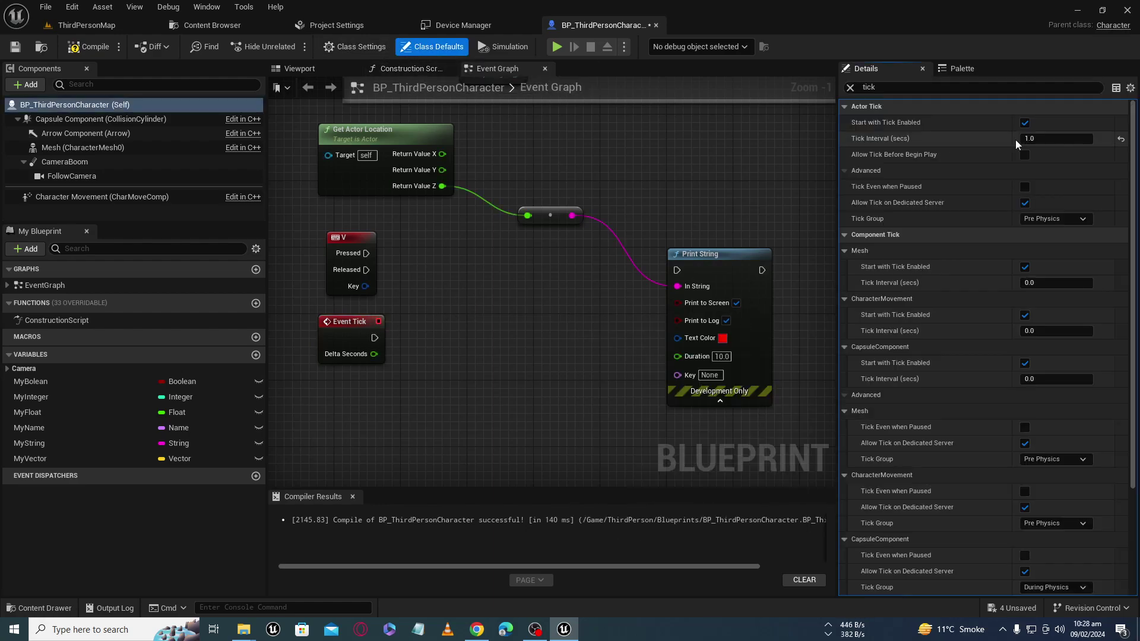
left_click(1121, 140)
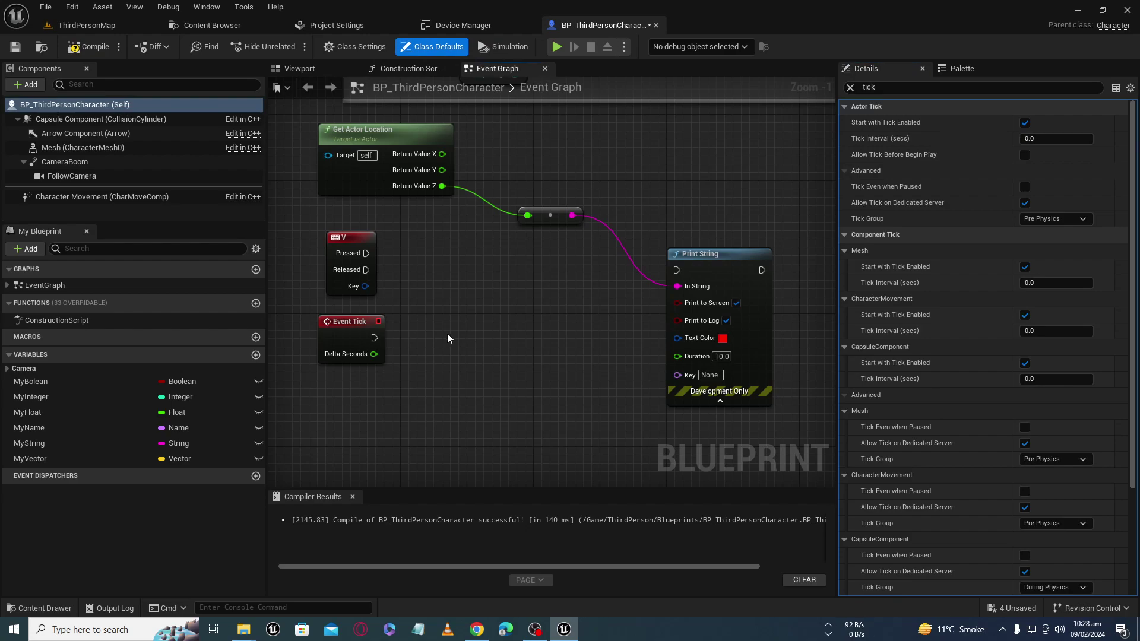
left_click_drag(375, 337, 708, 308)
left_click_drag(380, 342, 450, 326)
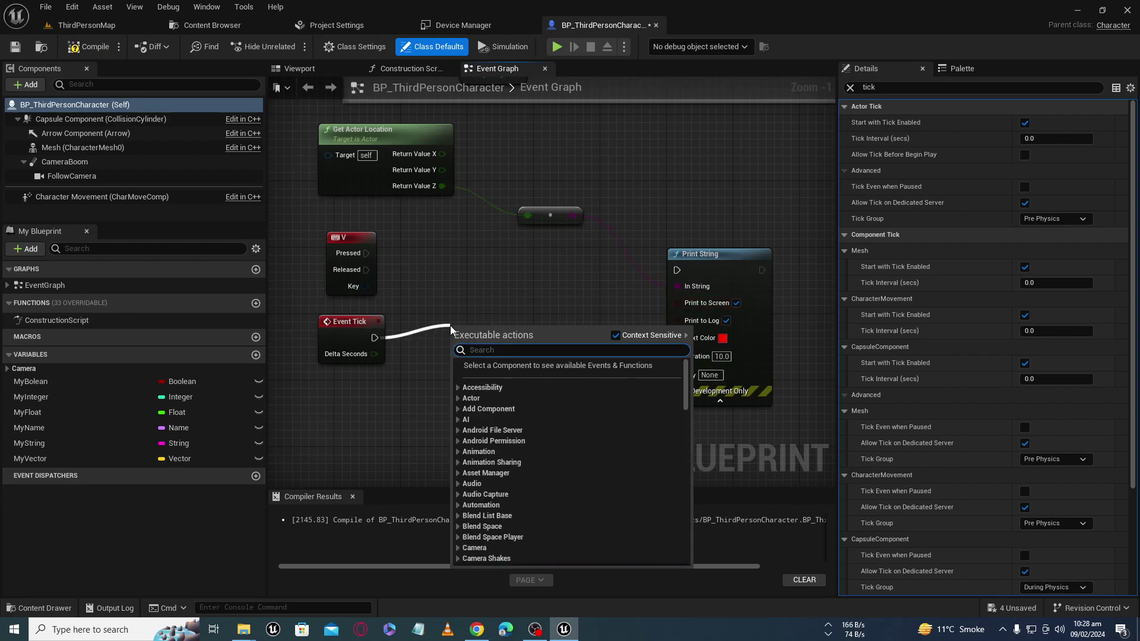
left_click(418, 312)
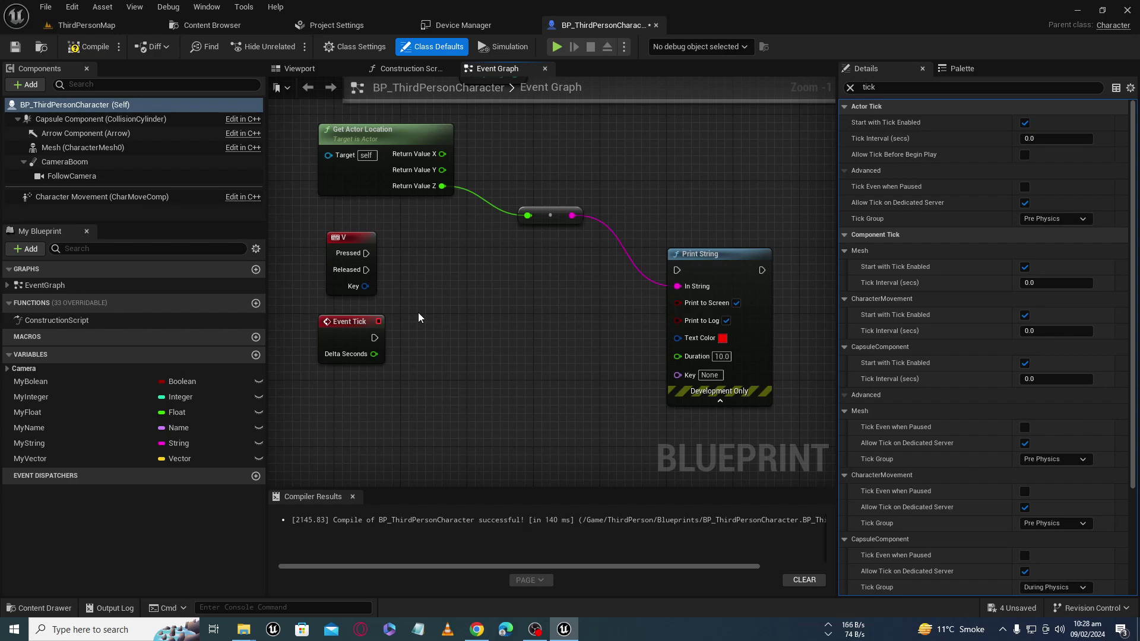
- Fine-tune Event Tick's position and pan the graph toward the My Integer comment area
scroll(430, 312, "down", 3)
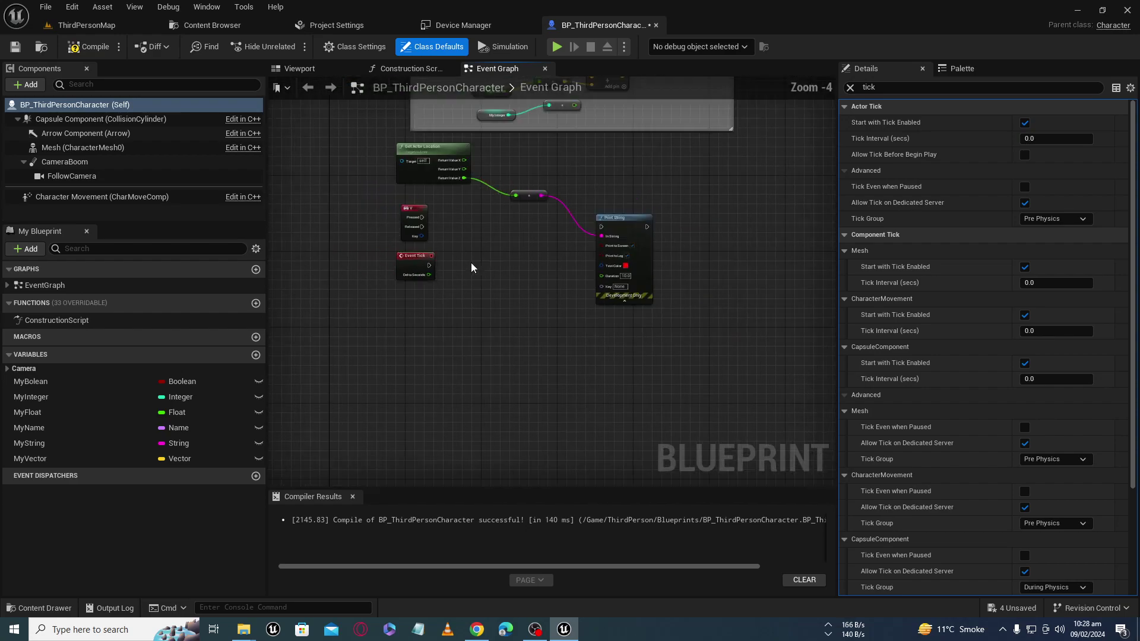
left_click_drag(418, 260, 416, 269)
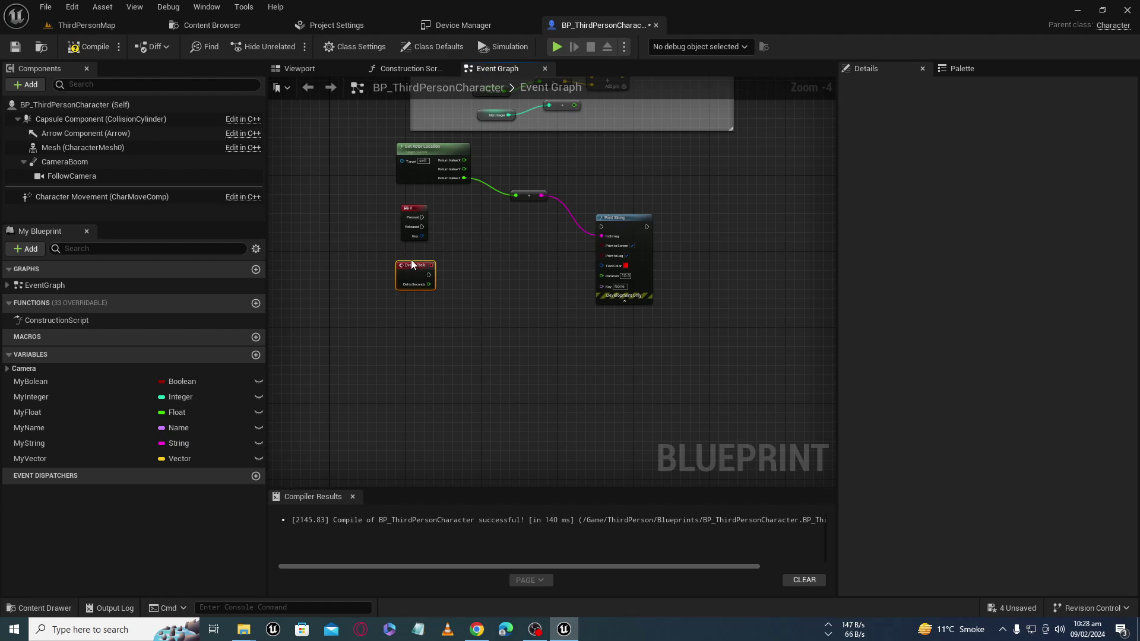
left_click_drag(412, 269, 412, 267)
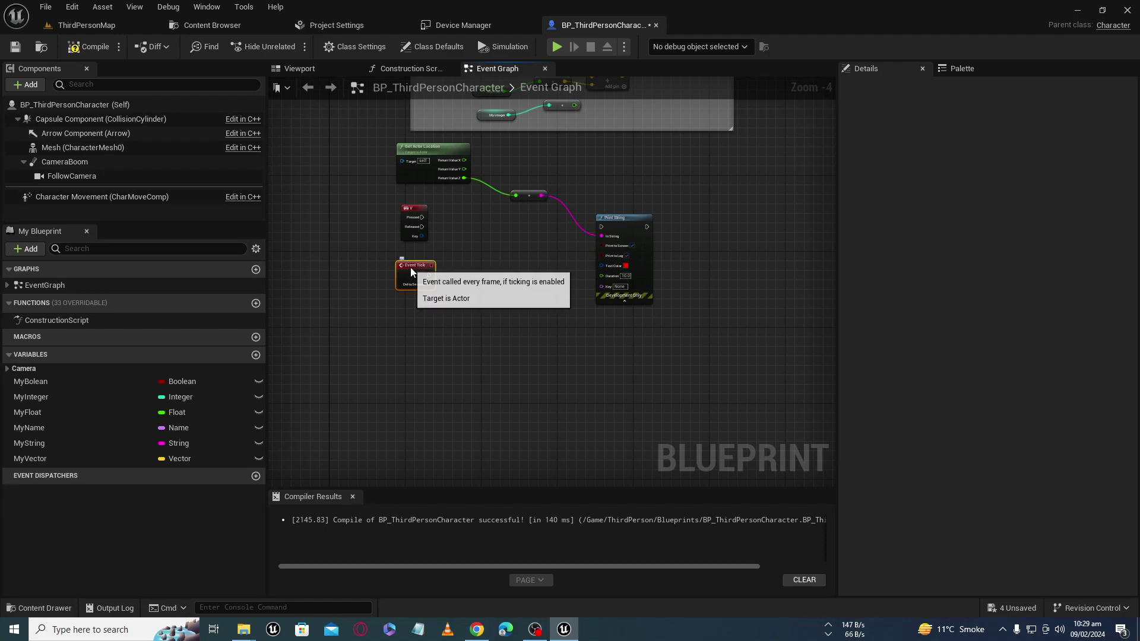
left_click_drag(411, 267, 409, 282)
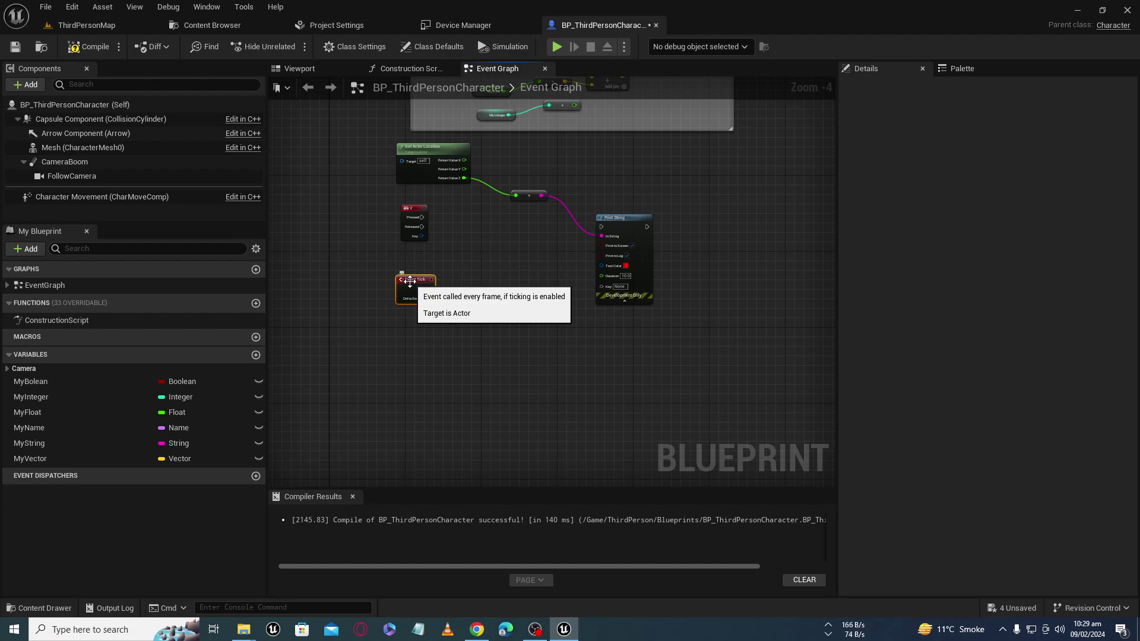
left_click_drag(415, 289, 410, 270)
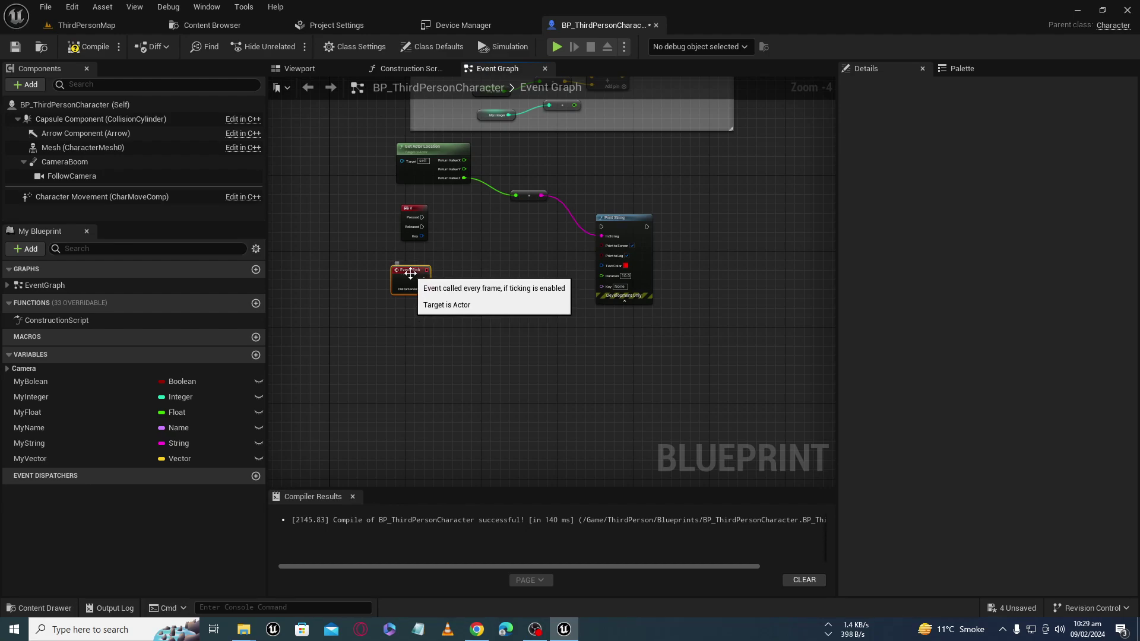
scroll(512, 271, "up", 4)
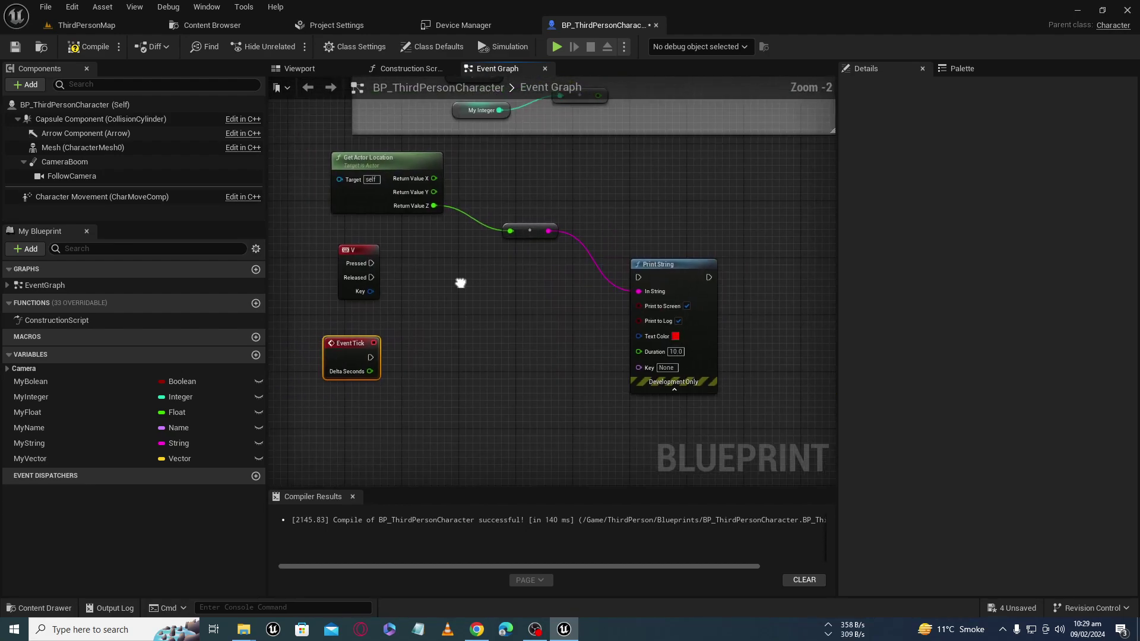
right_click_drag(497, 276, 447, 270)
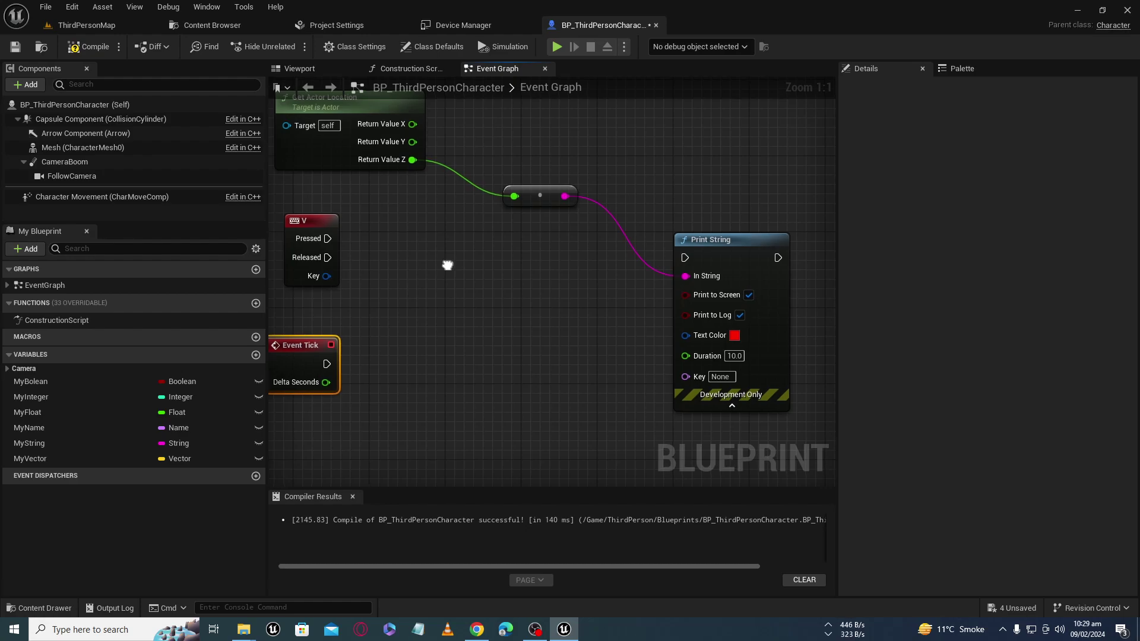
right_click_drag(447, 269, 500, 332)
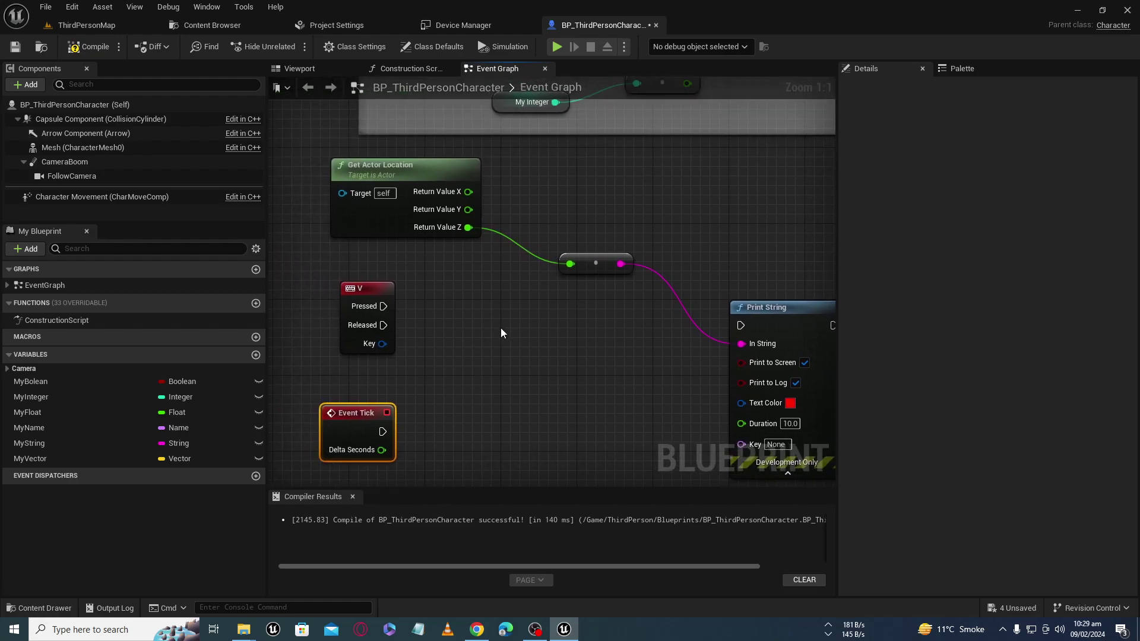
right_click_drag(603, 326, 572, 327)
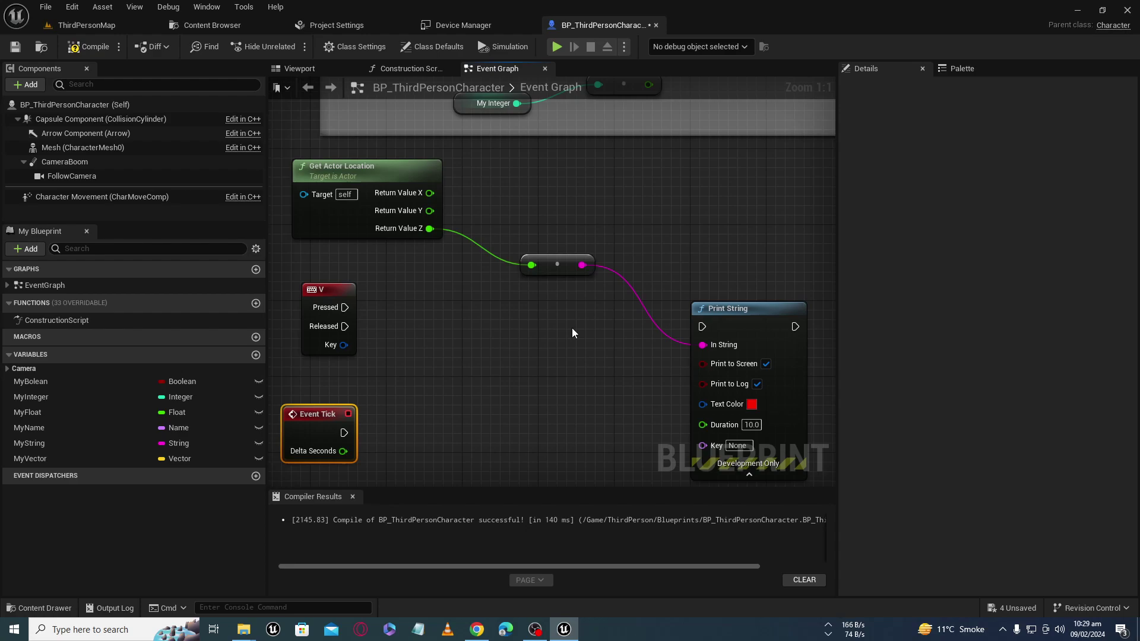
- Look around the ThirdPersonMap viewport, then jump back to the Event Graph's Data Type Vector (V) bookmark
left_click(88, 30)
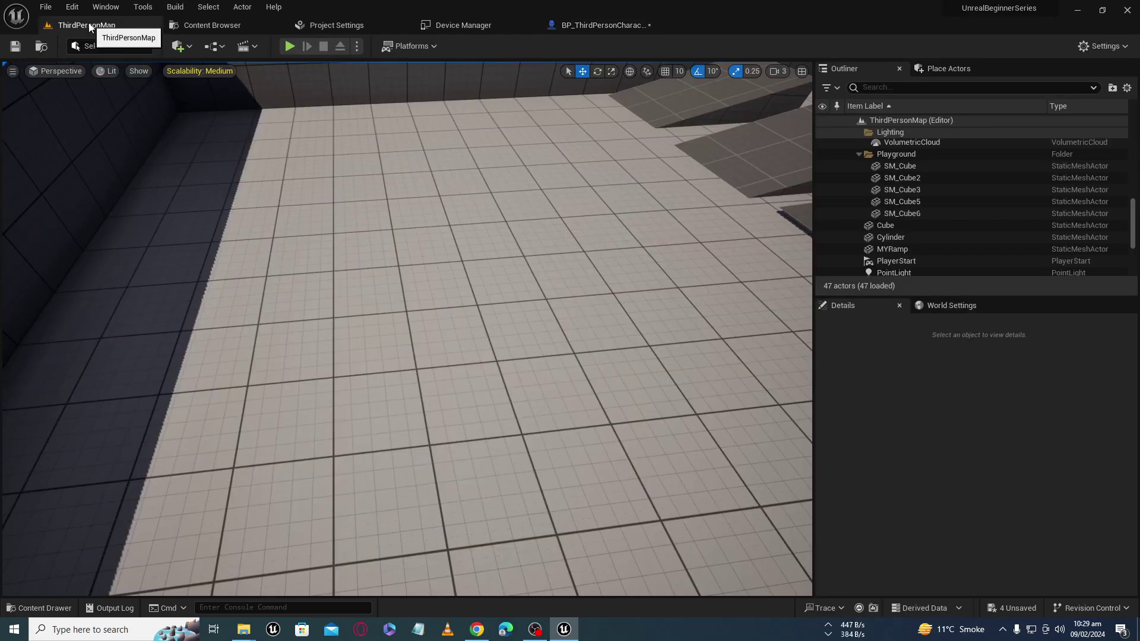
mouse_move(382, 165)
right_mouse_down()
mouse_move(416, 196)
mouse_move(467, 369)
right_mouse_up()
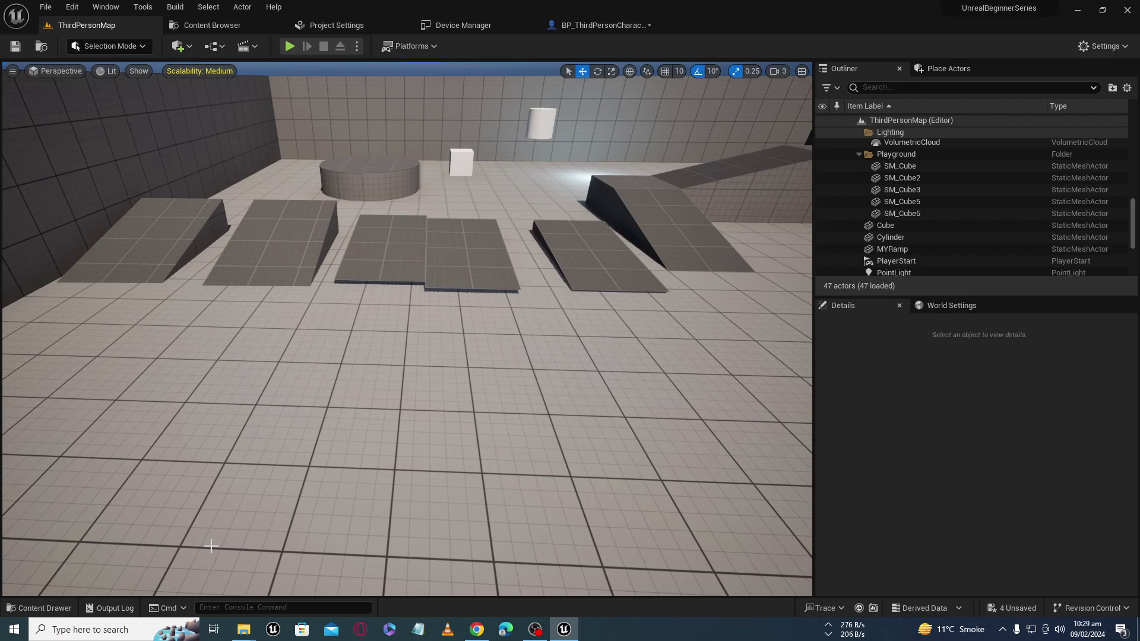
left_click(600, 24)
key("1")
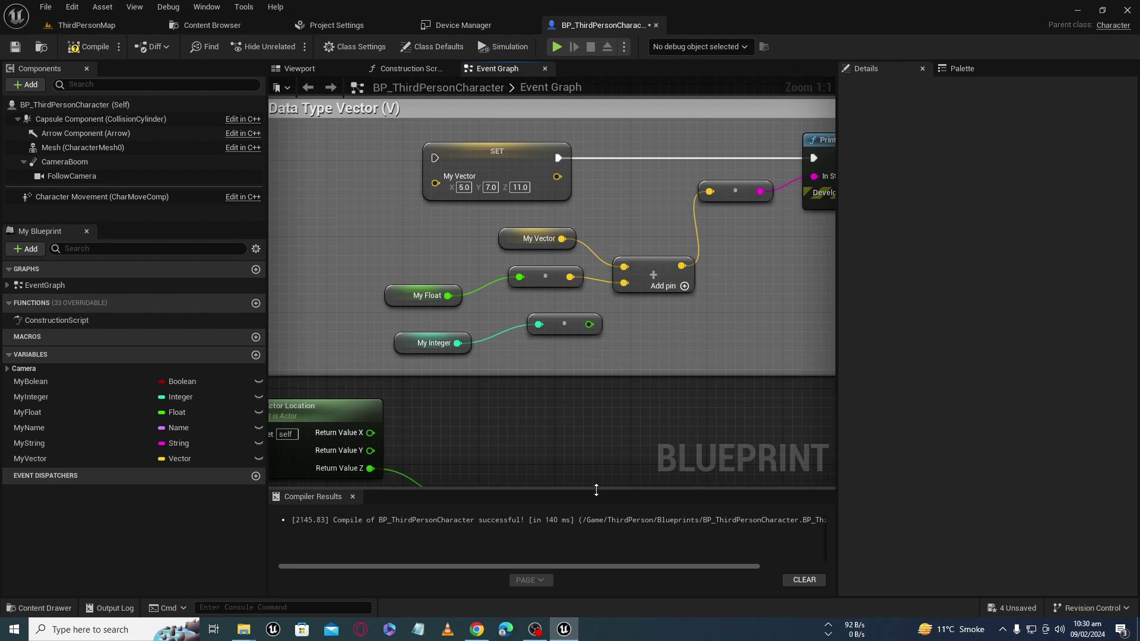
- Delete the To String node, set Print String's Duration to 2, and collapse its advanced inputs
key("2")
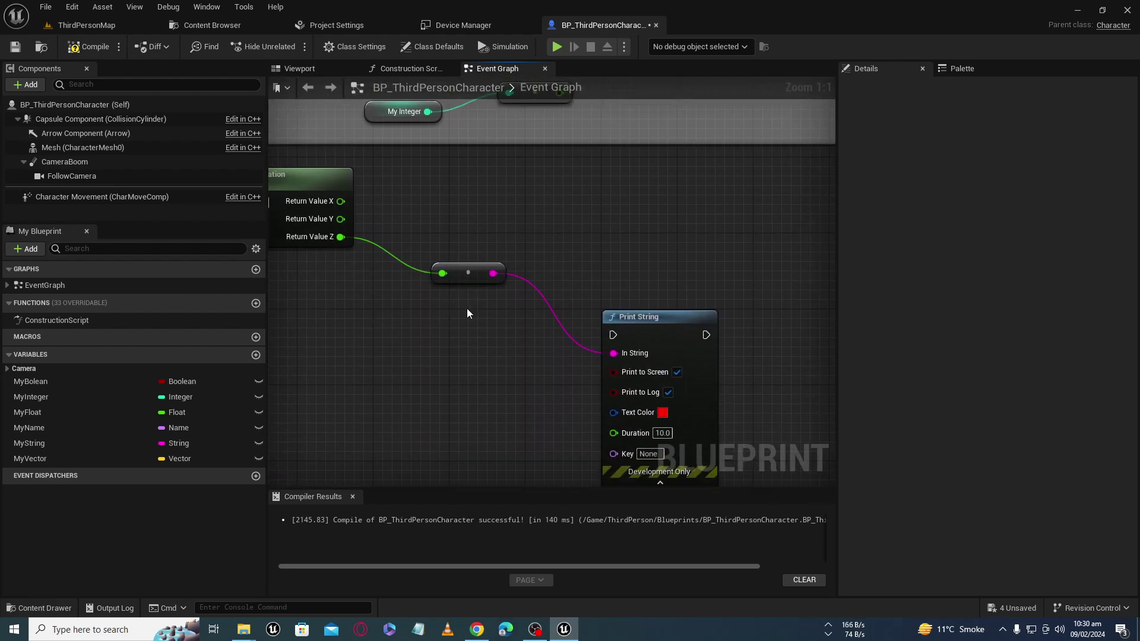
left_click(462, 276)
key("Delete")
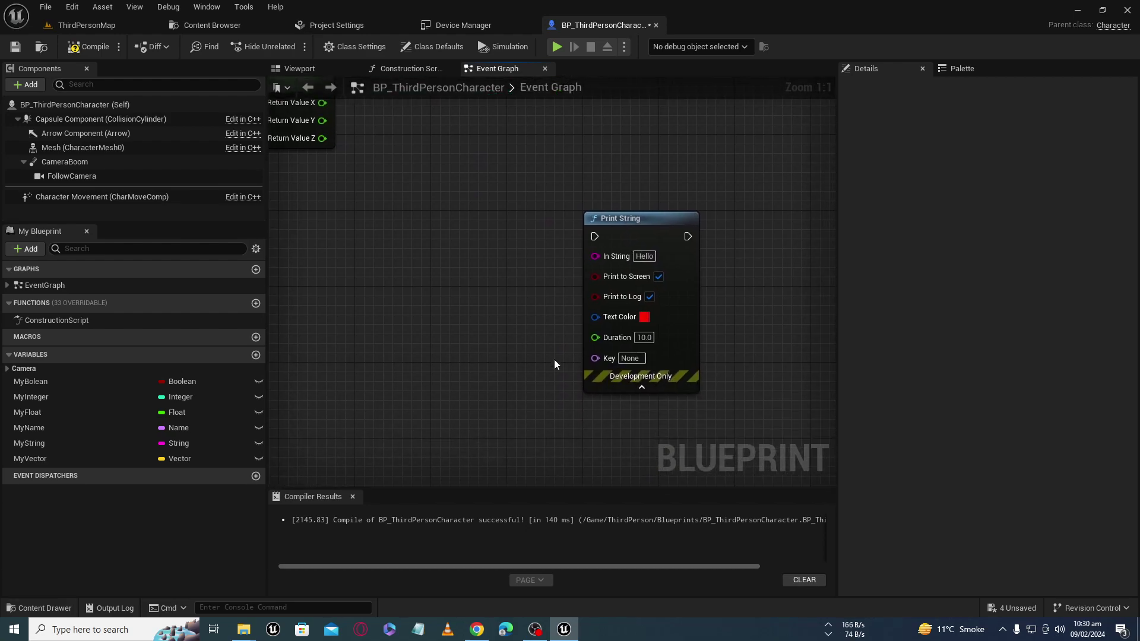
left_click(644, 337)
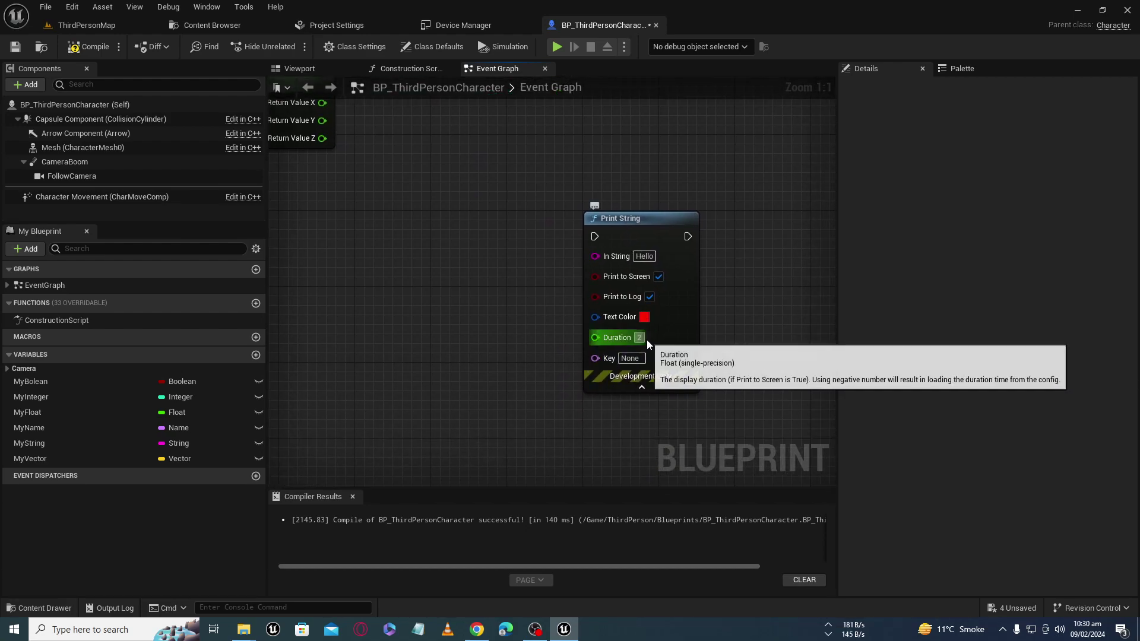
type("2")
key("Return")
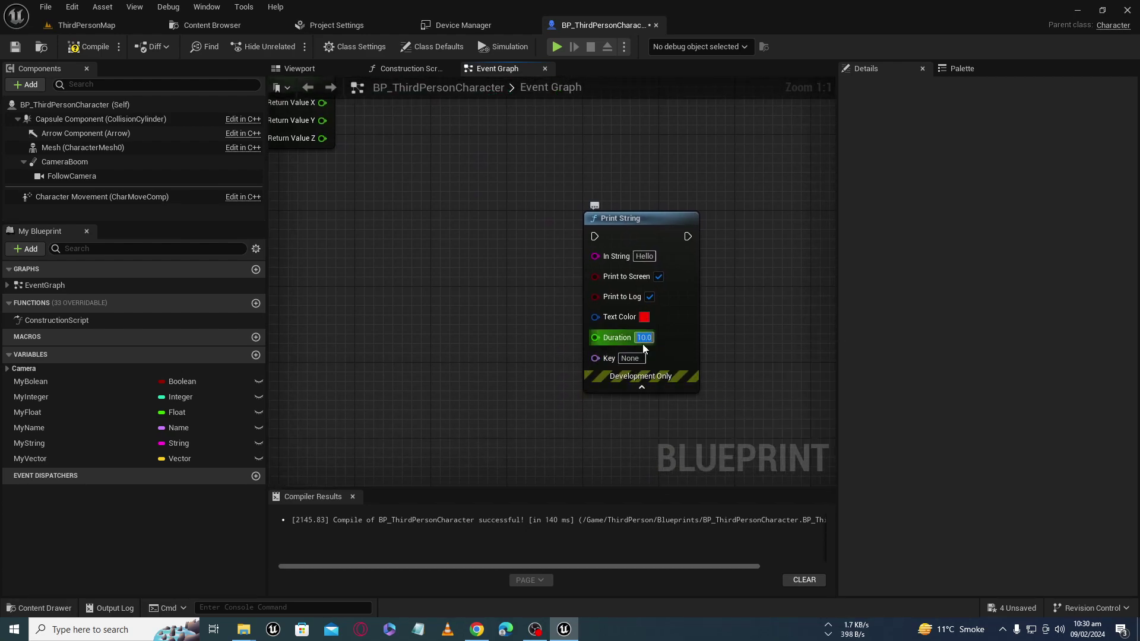
left_click(642, 387)
left_click_drag(656, 231, 576, 343)
right_click_drag(485, 263, 686, 353)
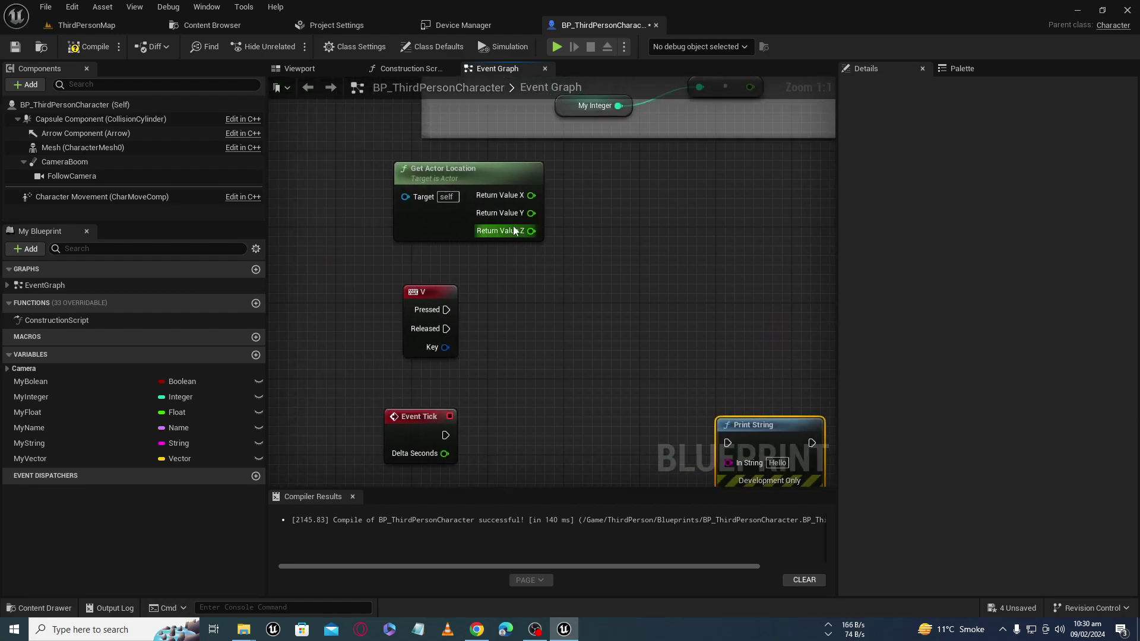
- Recombine Get Actor Location's X, Y, Z outputs into one Return Value pin and tidy the nodes
right_click(523, 196)
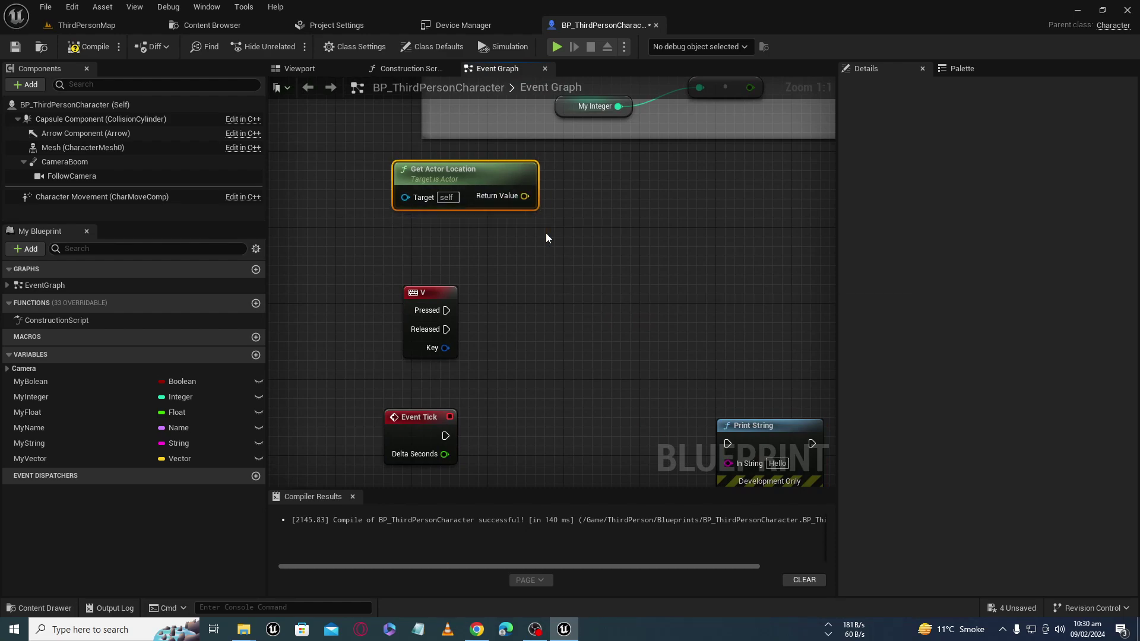
left_click_drag(508, 171, 527, 200)
right_click_drag(527, 199, 403, 170)
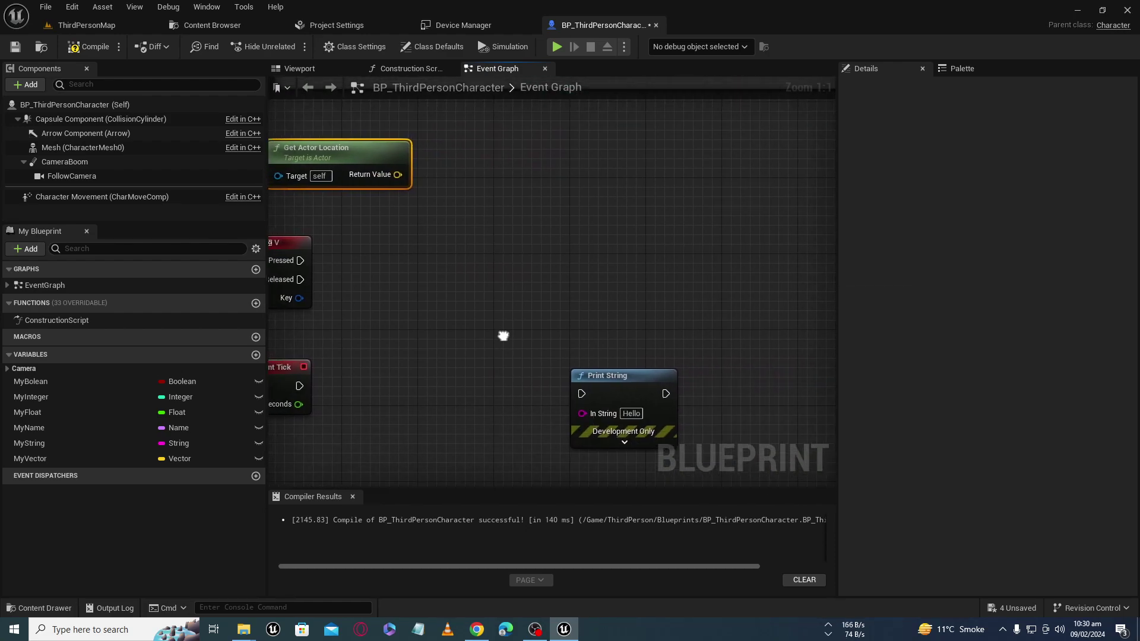
left_click_drag(638, 403, 560, 439)
right_click_drag(356, 176, 444, 184)
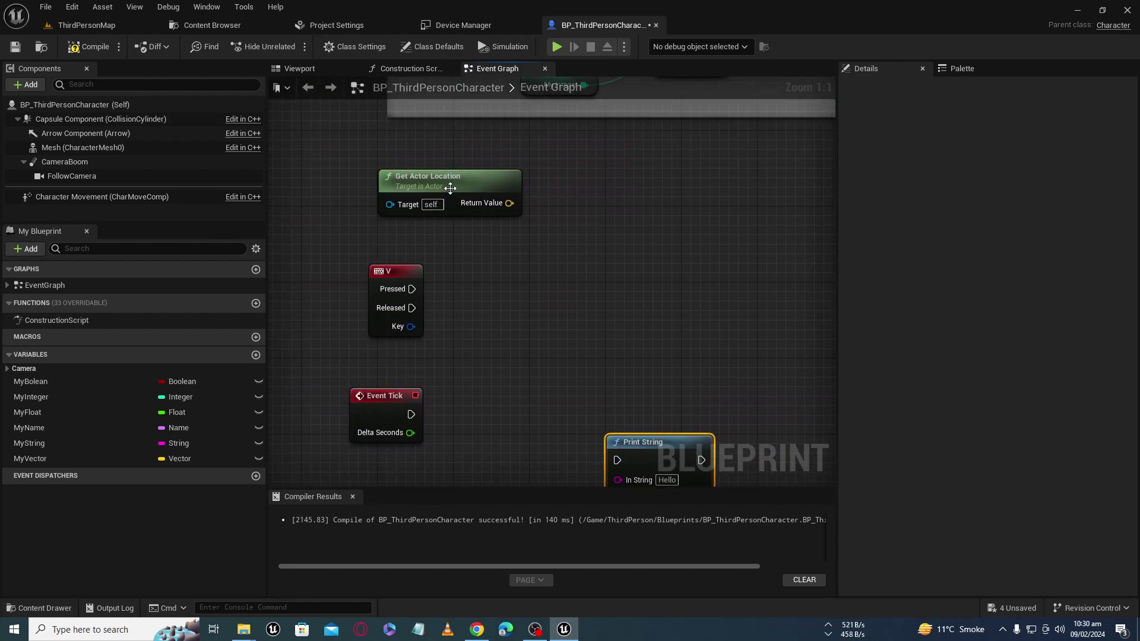
left_click(444, 184)
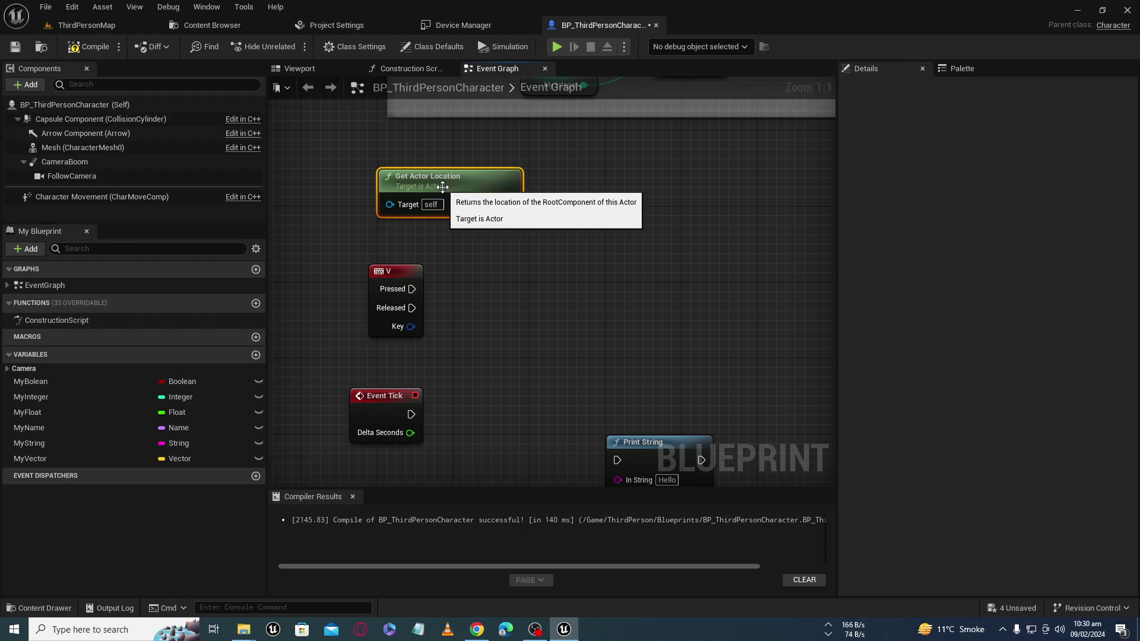
right_click_drag(443, 187, 370, 174)
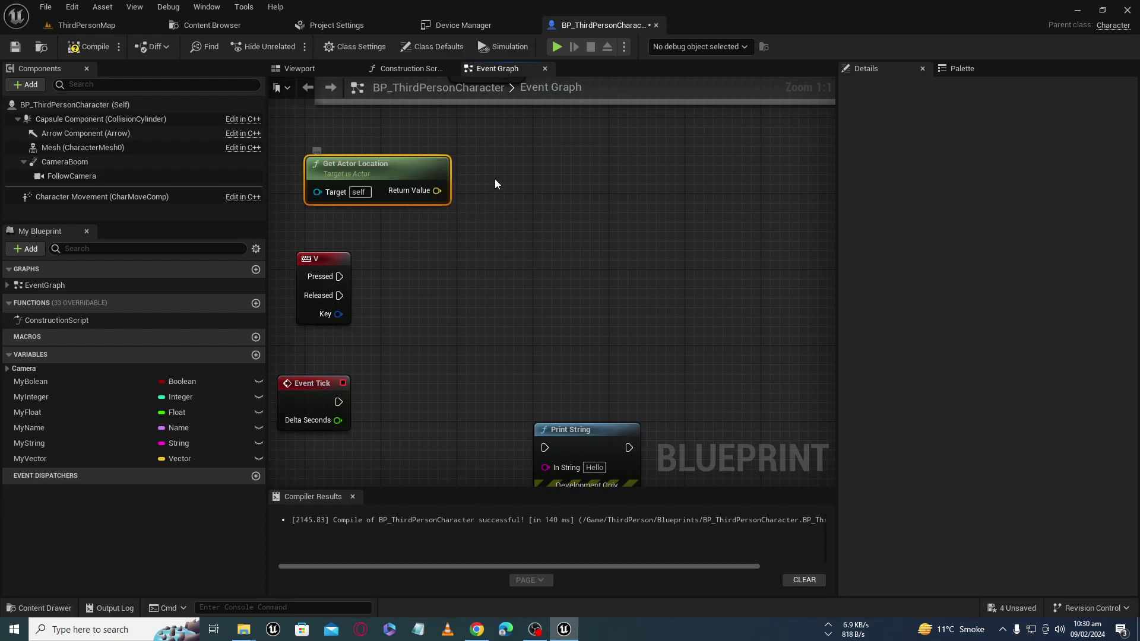
- Search the action list for 'set actor location' and place the Set Actor Location node
right_click(520, 177)
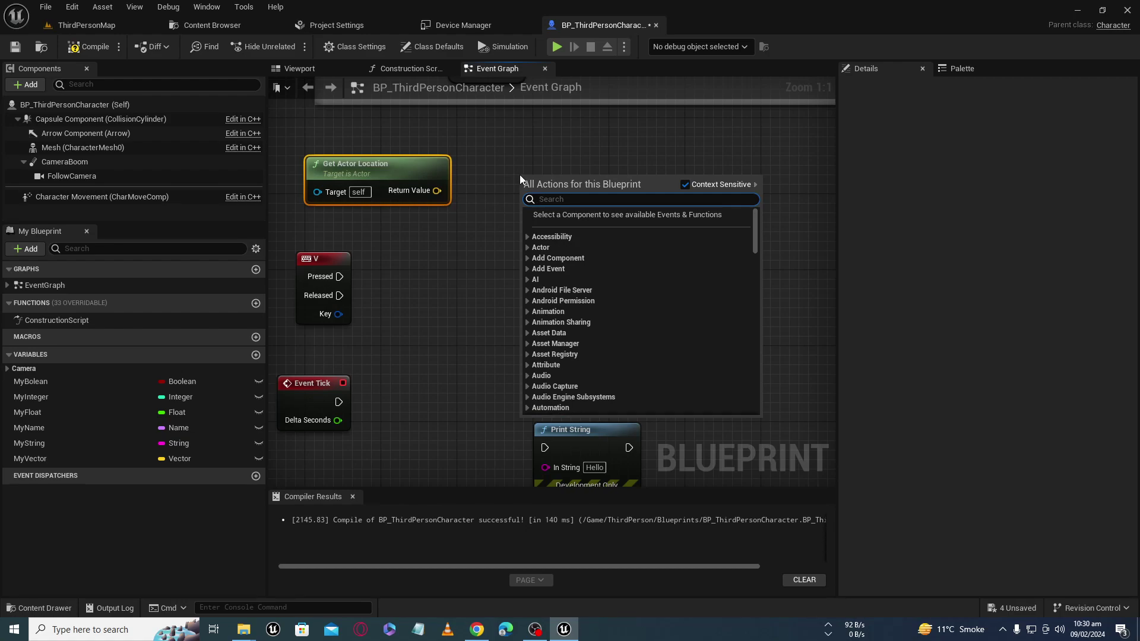
type("get")
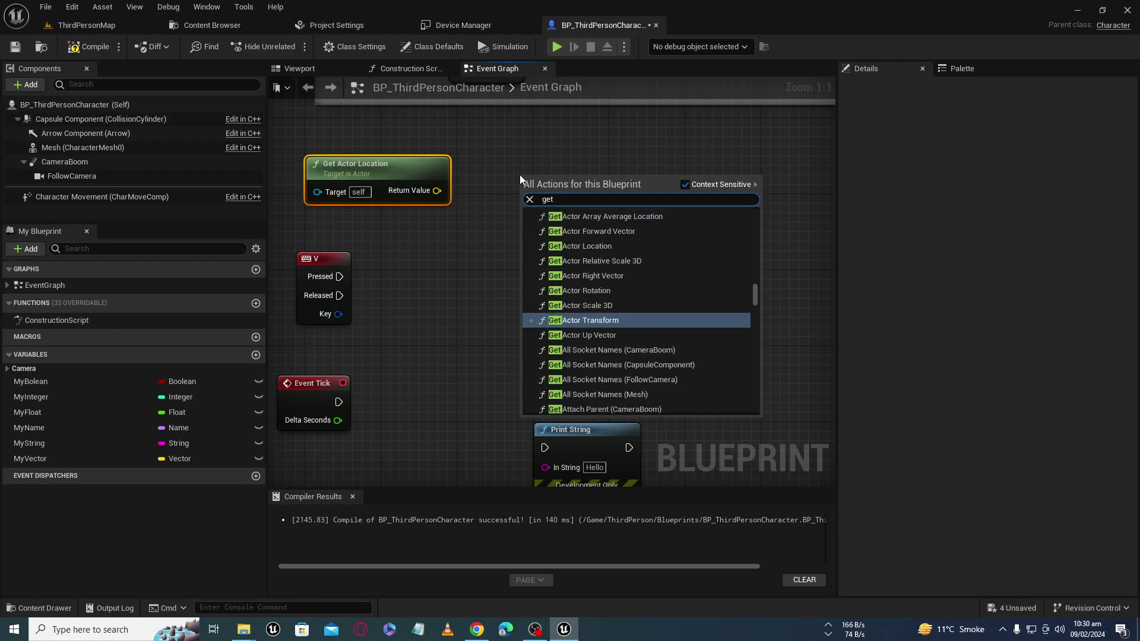
type(" actor kica")
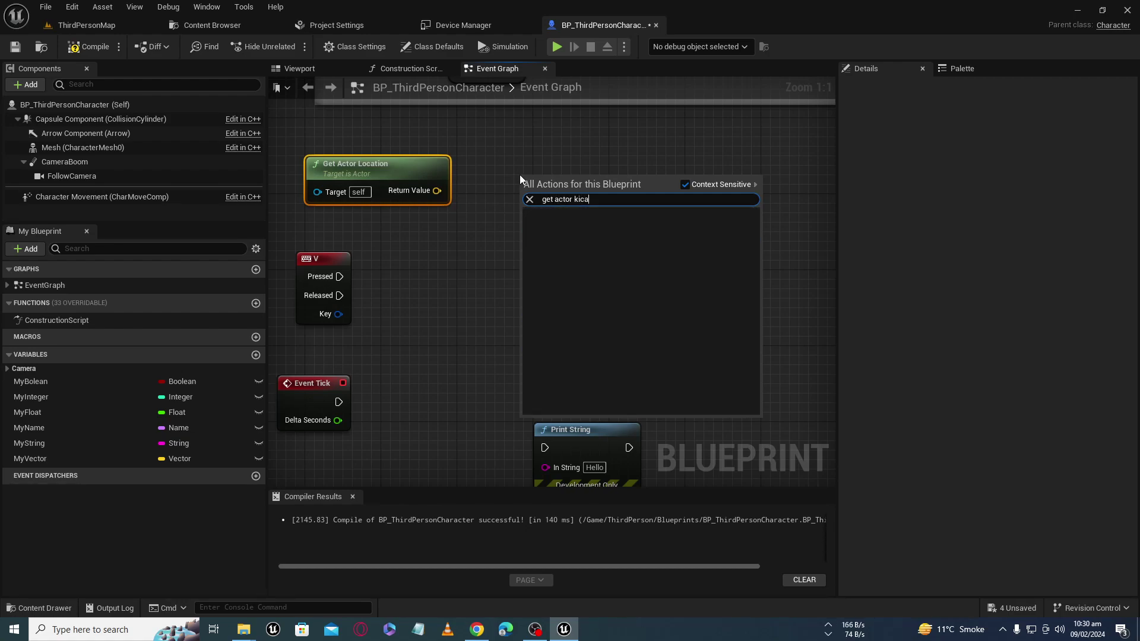
key("BackSpace")
key("BackSpace")
key("BackSpace")
key("BackSpace")
type("loact")
key("BackSpace")
key("BackSpace")
key("BackSpace")
type("ca")
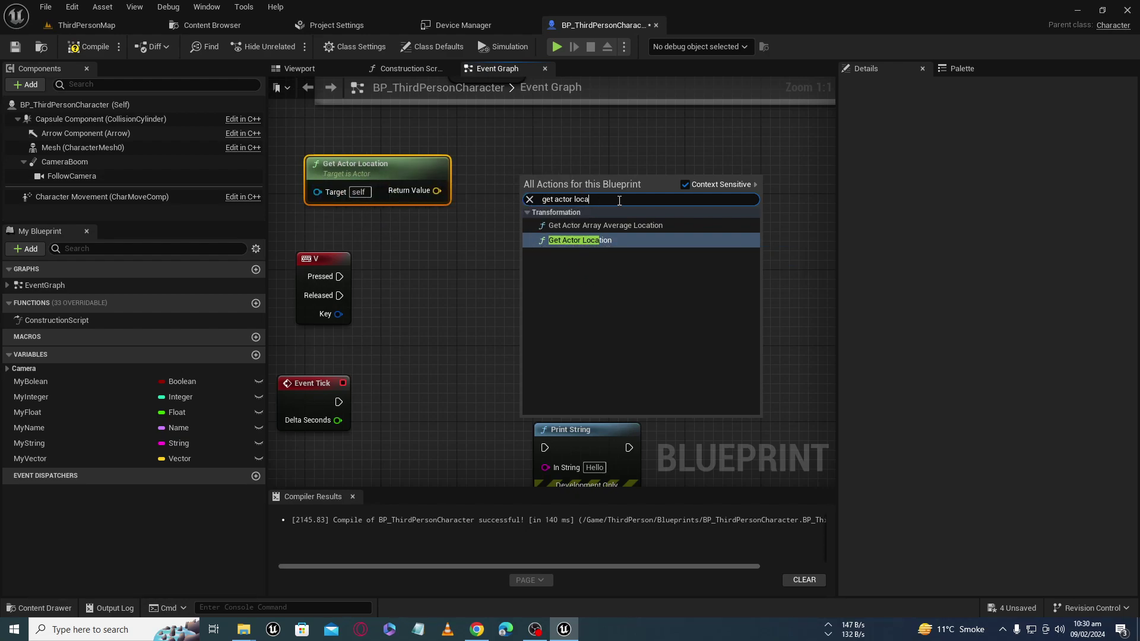
key("ctrl+a")
type("t")
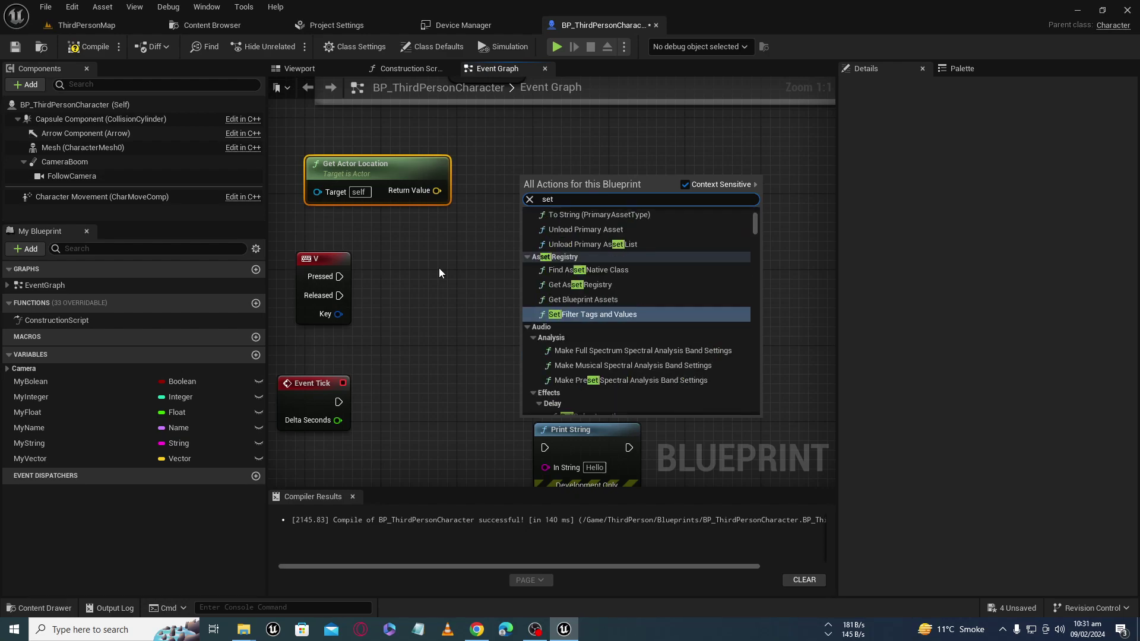
type(" actor kl")
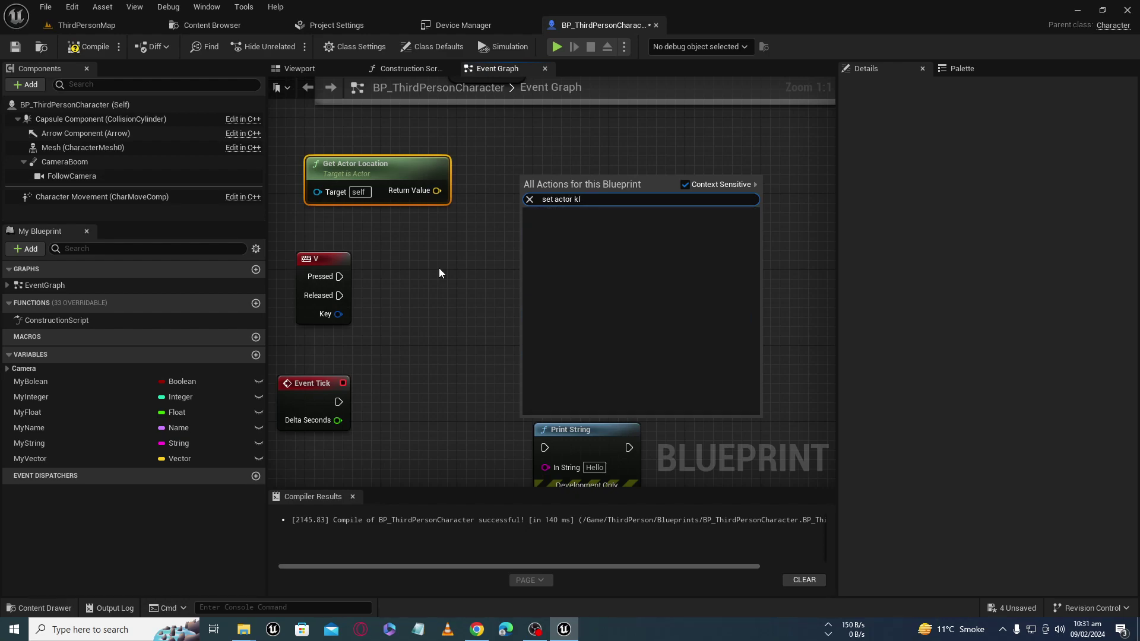
key("BackSpace")
key("BackSpace")
type("loca")
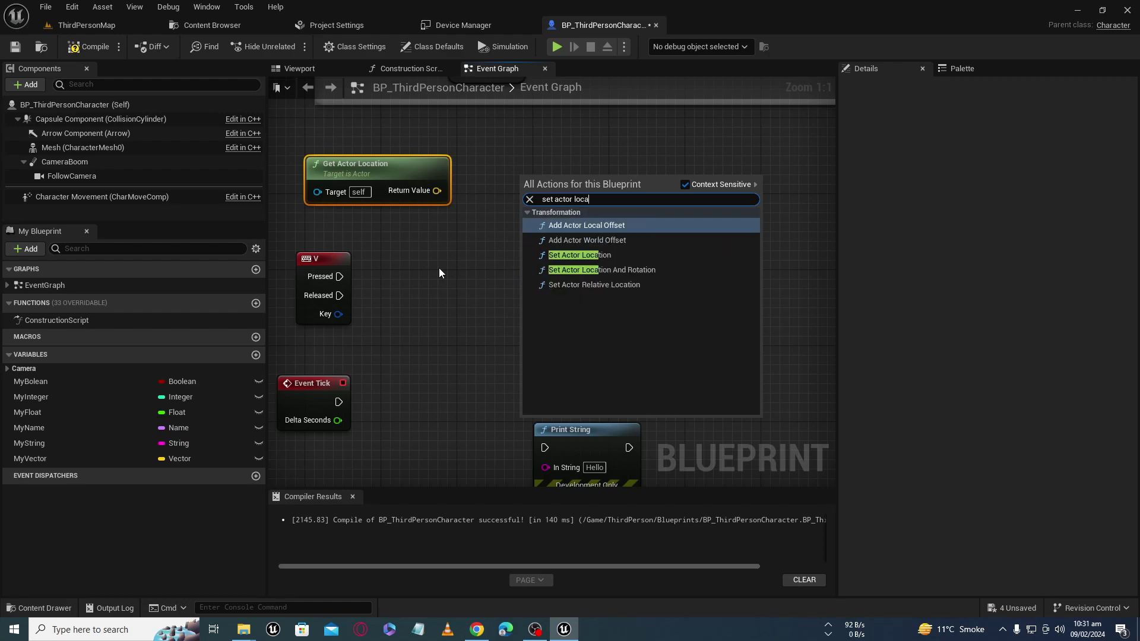
left_click(591, 255)
- Wire the V key's Pressed output into Set Actor Location's exec input and arrange the nodes
left_click_drag(614, 193, 682, 245)
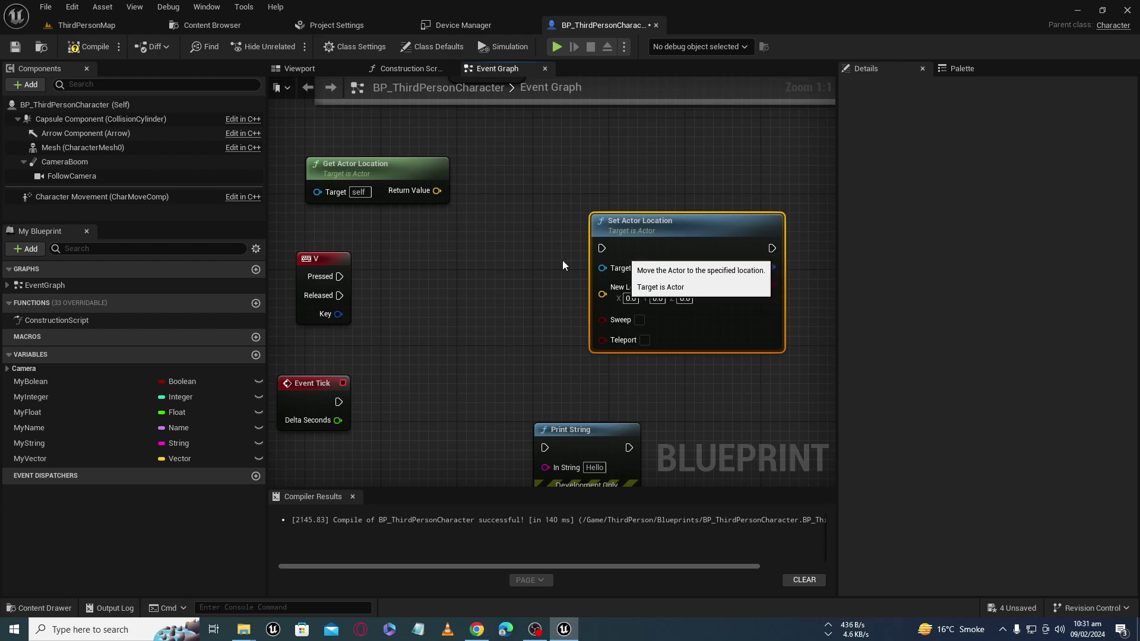
mouse_move(474, 261)
right_mouse_down()
mouse_move(439, 238)
mouse_move(476, 215)
right_mouse_up()
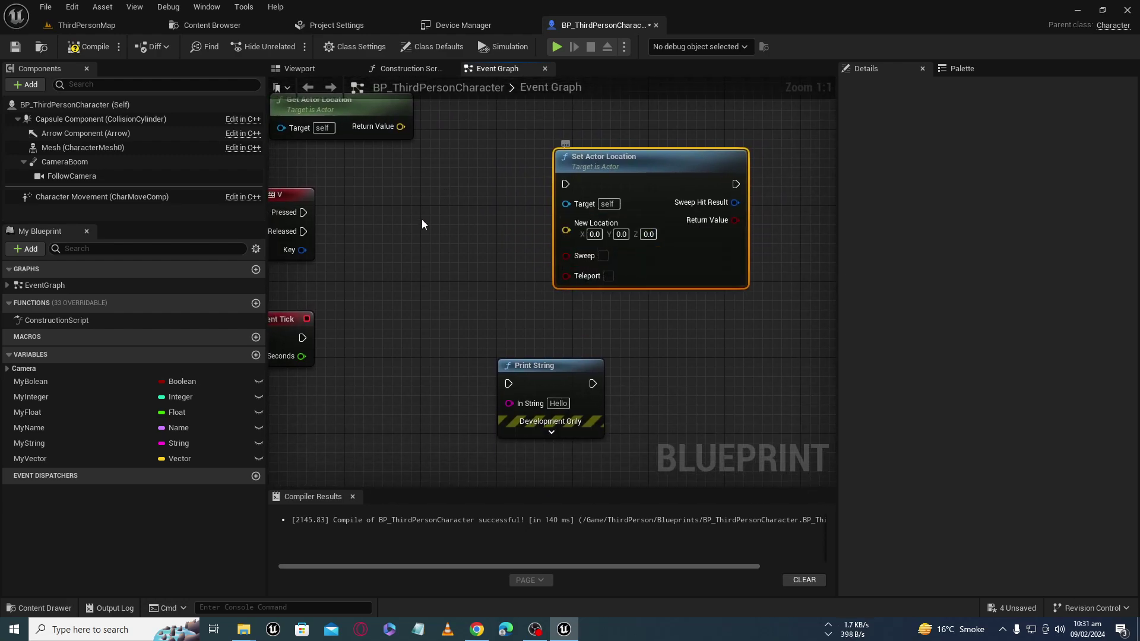
right_click_drag(422, 223, 458, 245)
mouse_move(397, 126)
left_mouse_down()
mouse_move(378, 125)
mouse_move(421, 152)
left_mouse_up()
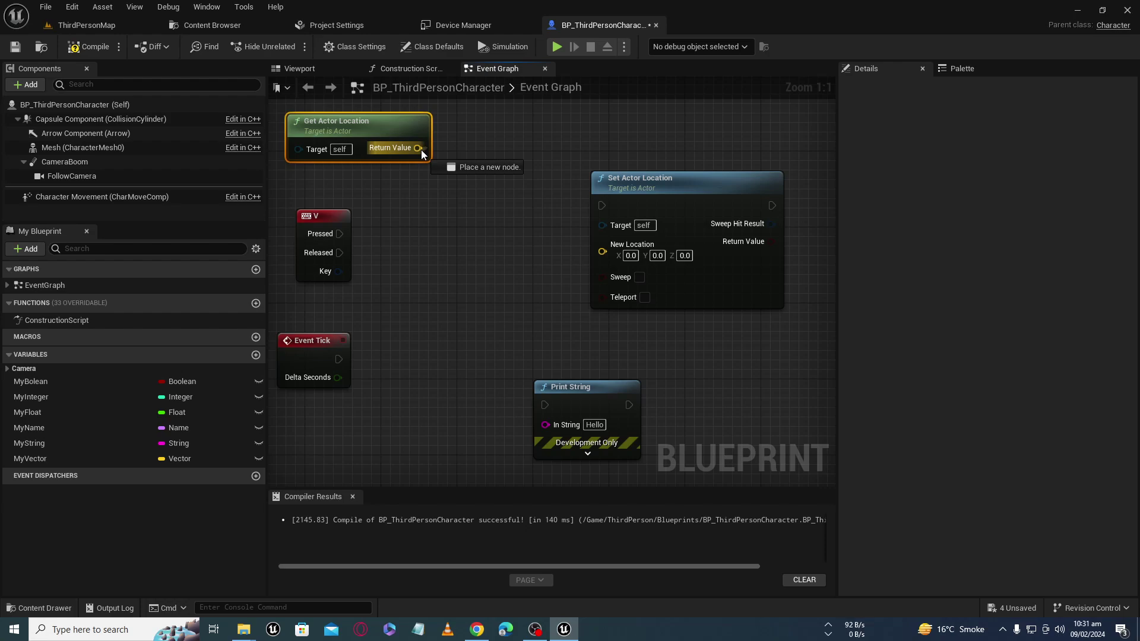
left_click_drag(422, 150, 422, 149)
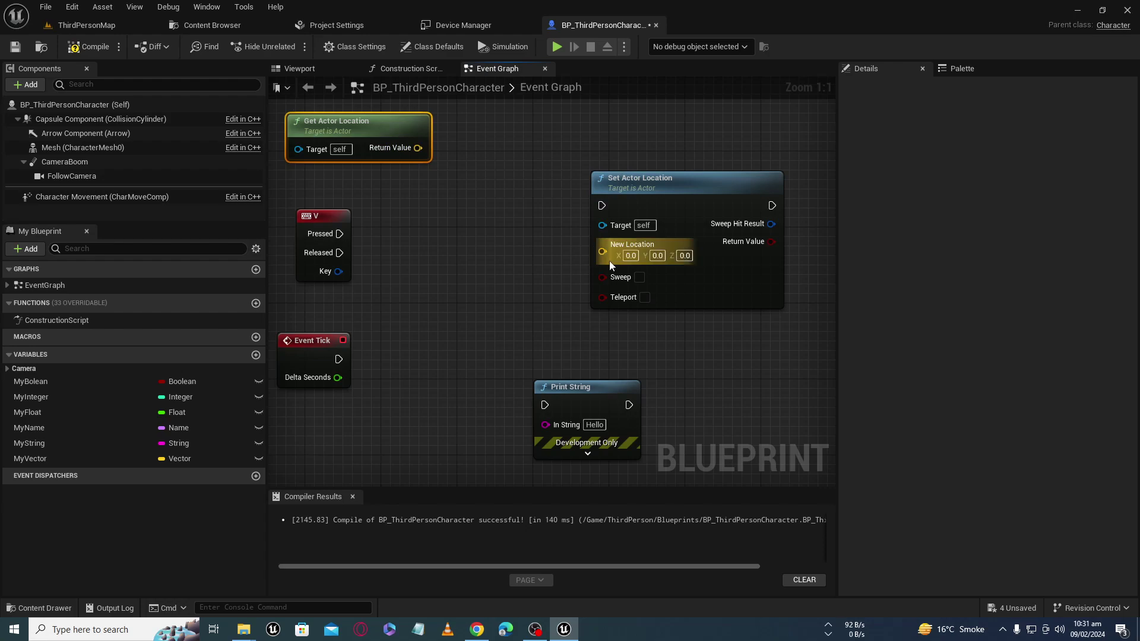
left_click(746, 253)
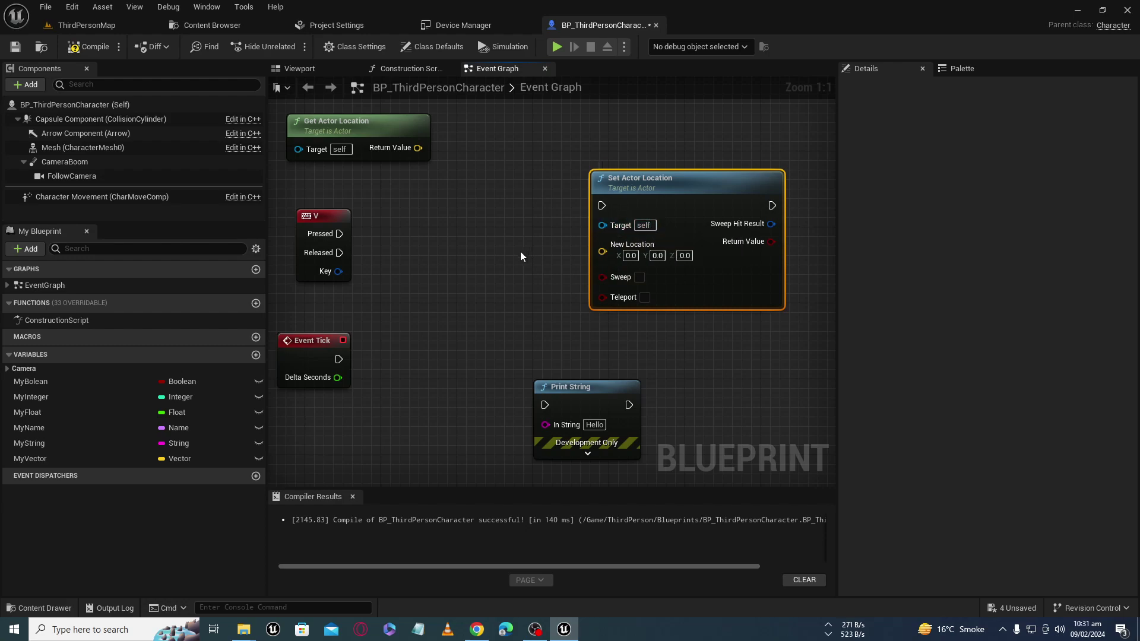
left_click_drag(637, 189, 636, 207)
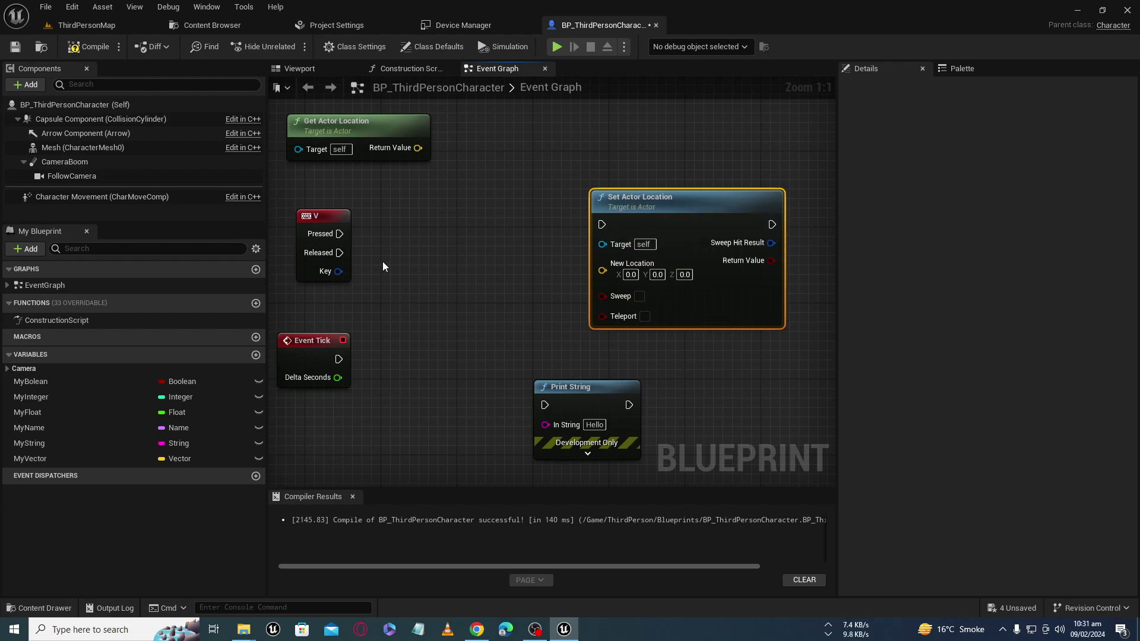
mouse_move(330, 233)
left_mouse_down()
mouse_move(330, 224)
mouse_move(606, 228)
left_mouse_up()
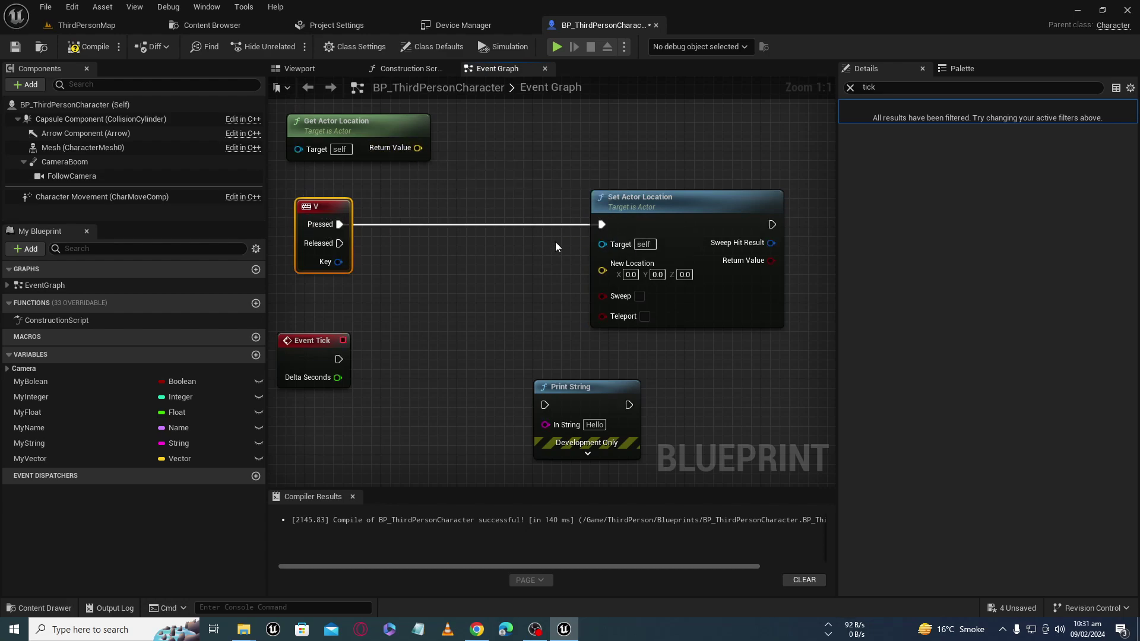
left_click_drag(642, 212, 681, 213)
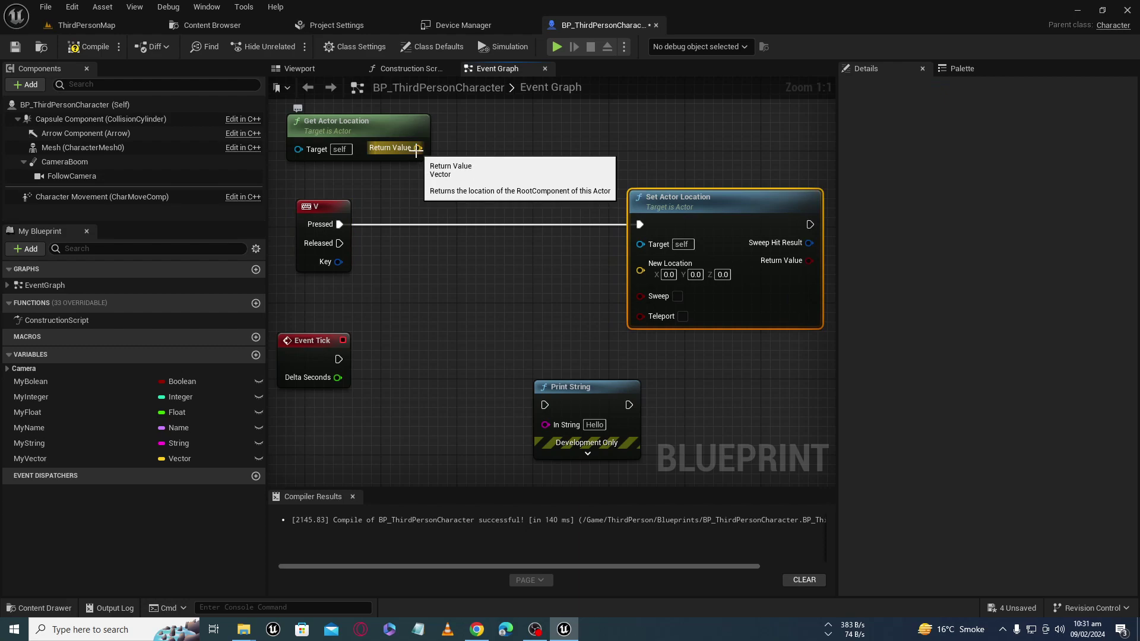
- Add a vector + vector node from Get Actor Location's Return Value with Y set to 10.0
left_click_drag(416, 150, 482, 271)
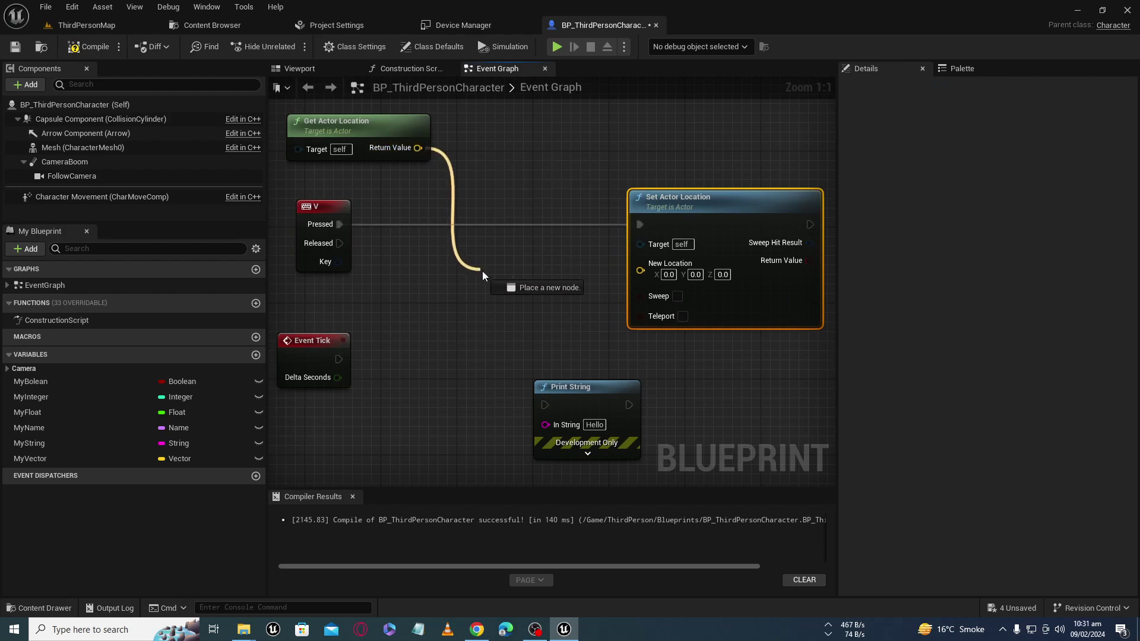
type("add vector")
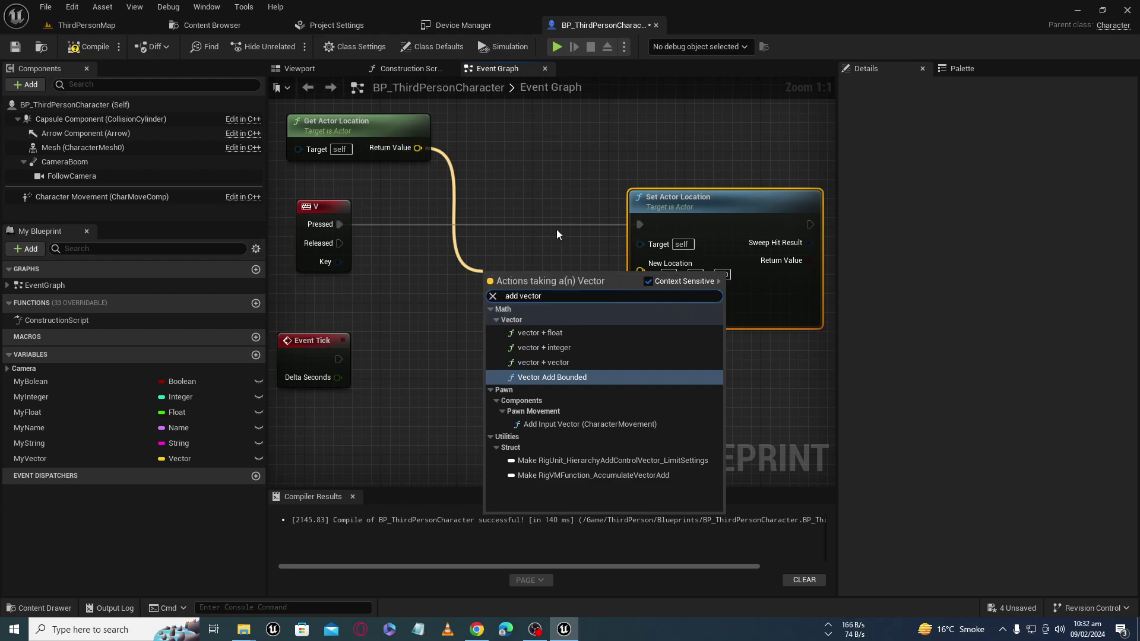
left_click(528, 363)
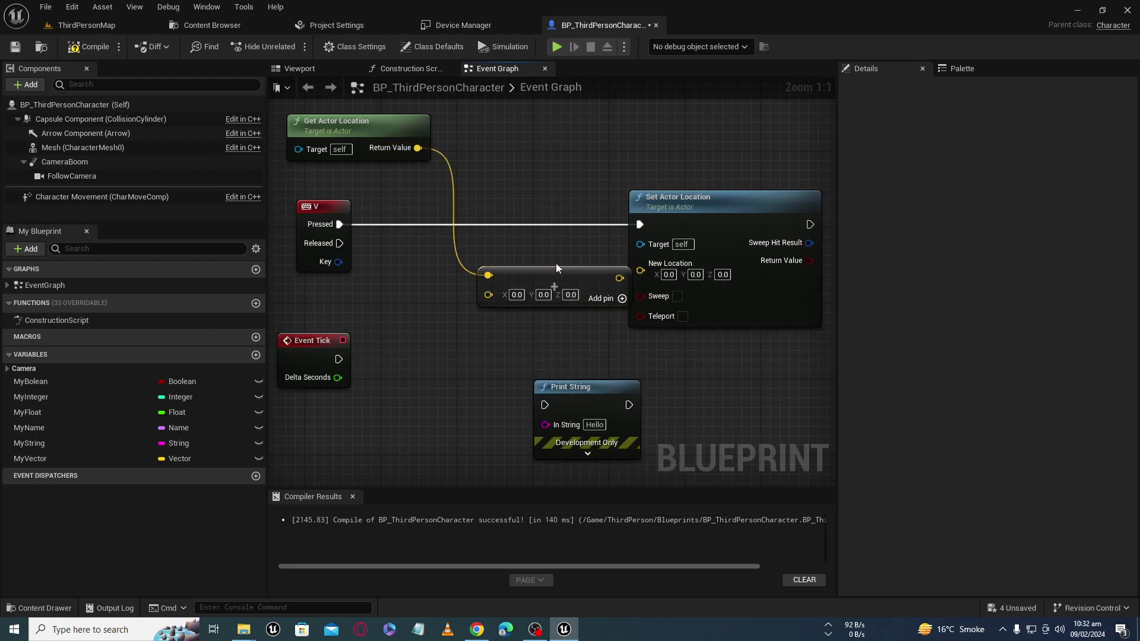
left_click_drag(540, 279, 494, 288)
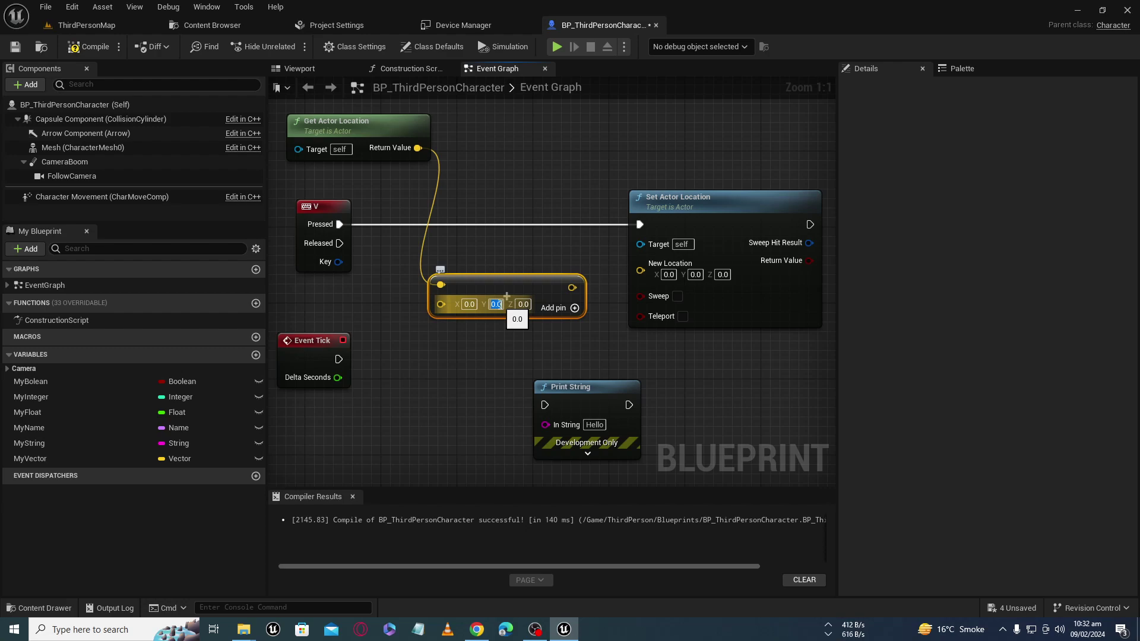
type("10")
key("Return")
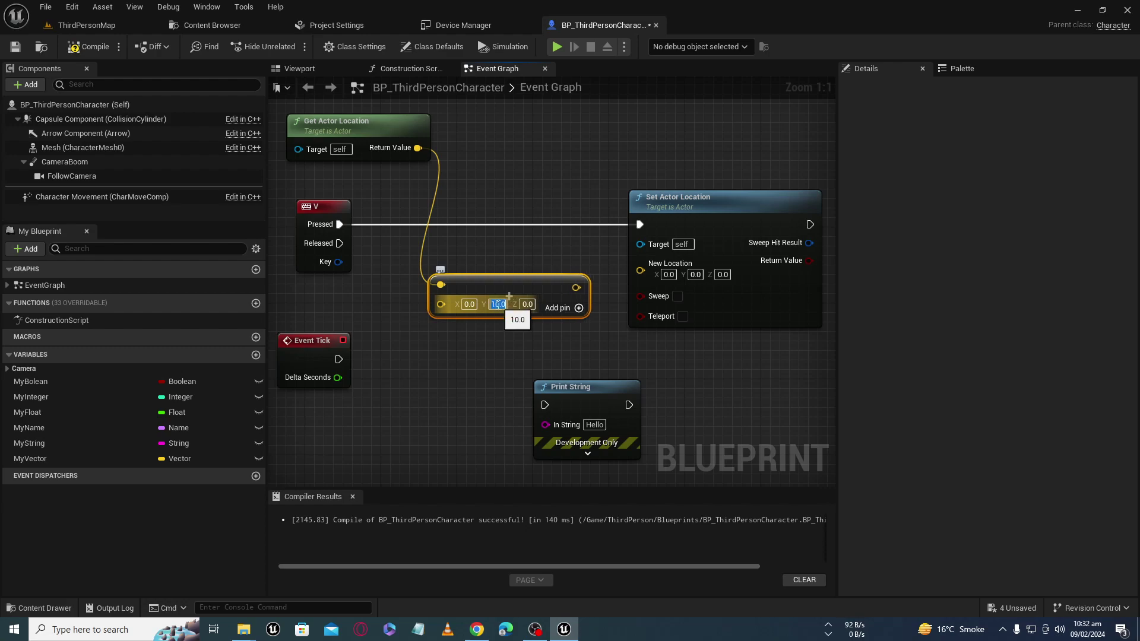
left_click(519, 251)
- Wire the Add result into Set Actor Location's New Location and tidy the nodes
right_click_drag(567, 276, 522, 264)
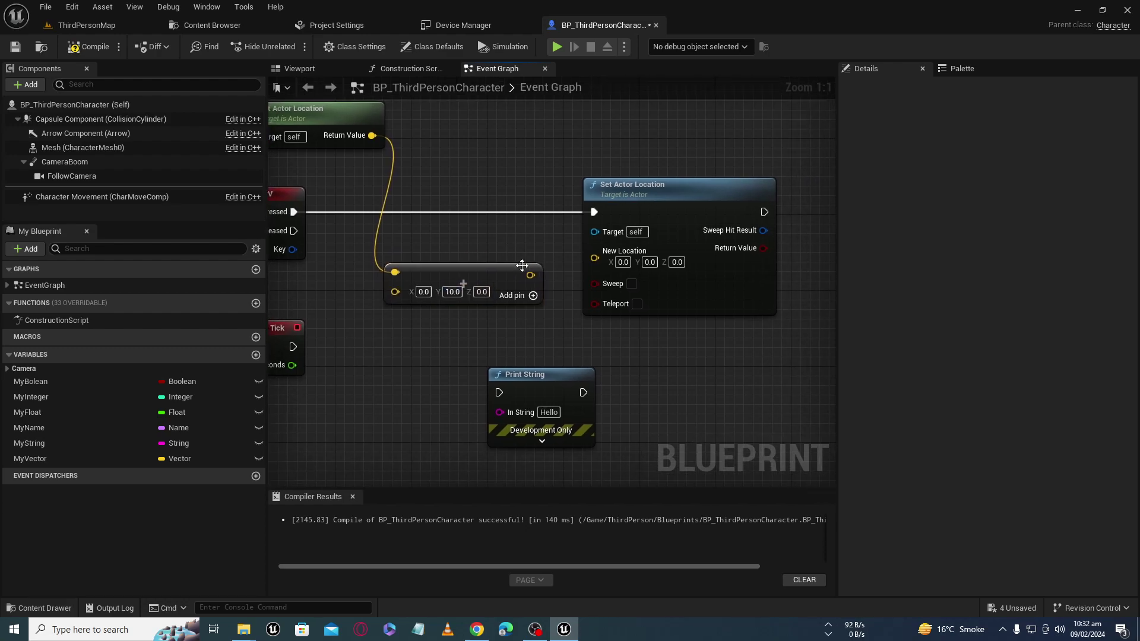
left_click_drag(528, 274, 593, 259)
right_click_drag(572, 287, 647, 304)
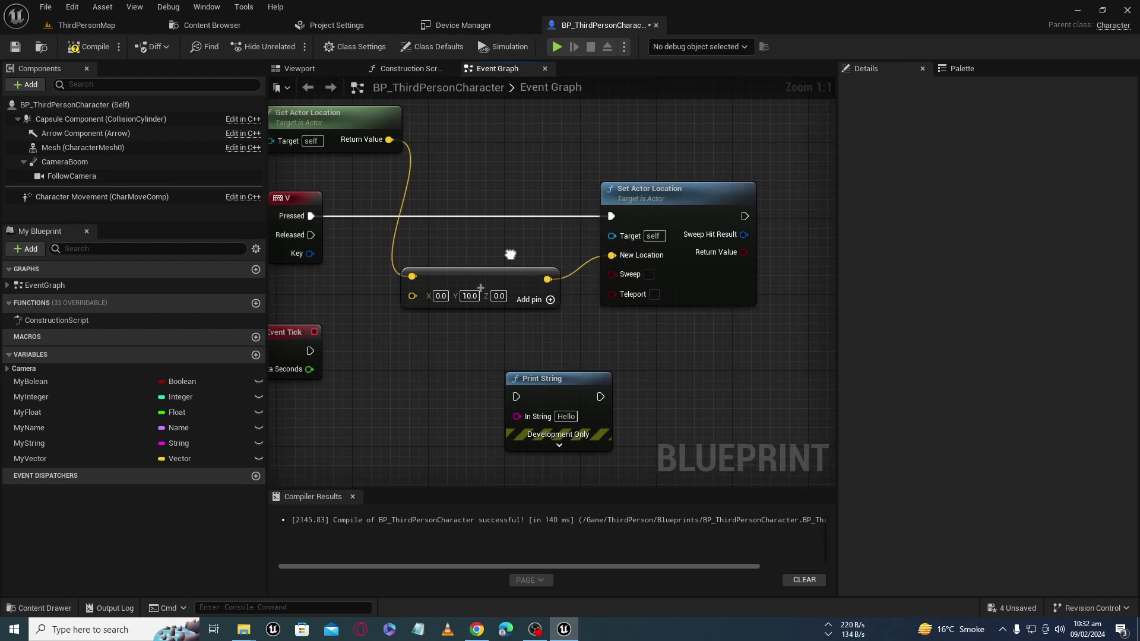
left_click_drag(418, 128, 418, 138)
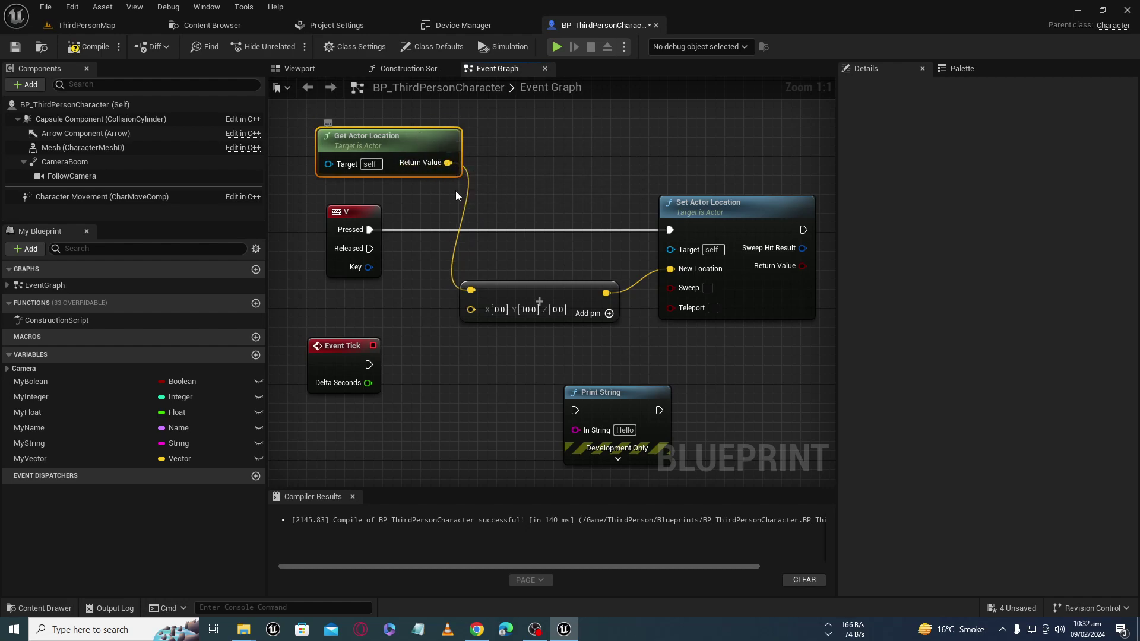
left_click(350, 219)
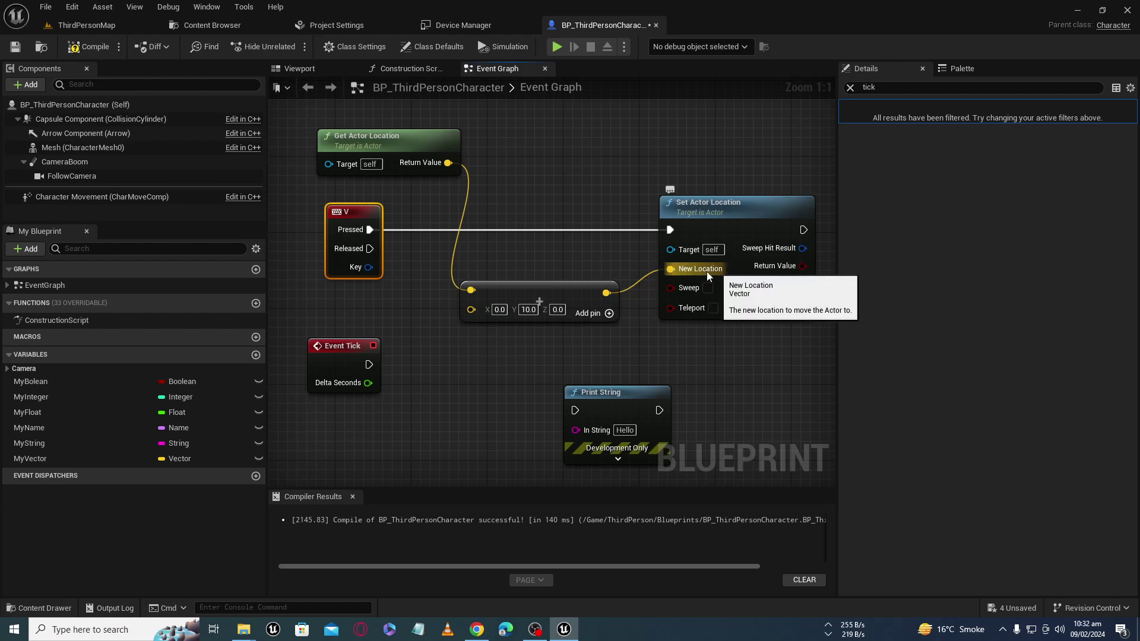
- Pan the graph view left to look over the compiled V-key logic
right_click_drag(581, 258, 500, 269)
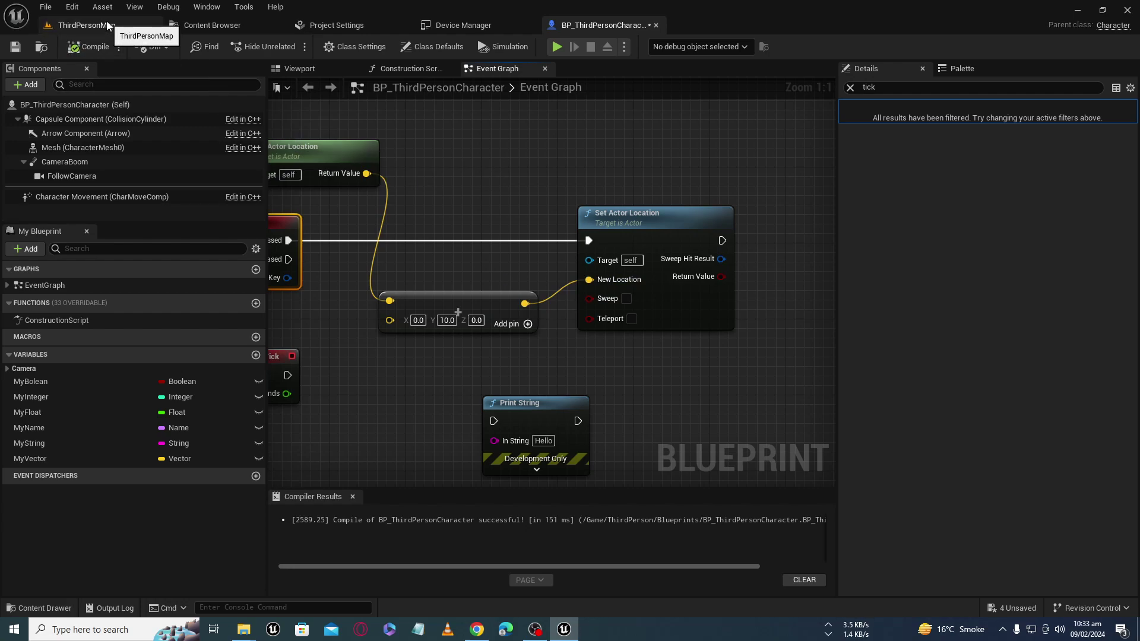
- Play-test ThirdPersonMap to watch V shift the character sideways, then return to its Event Graph
left_click(87, 25)
left_click(291, 47)
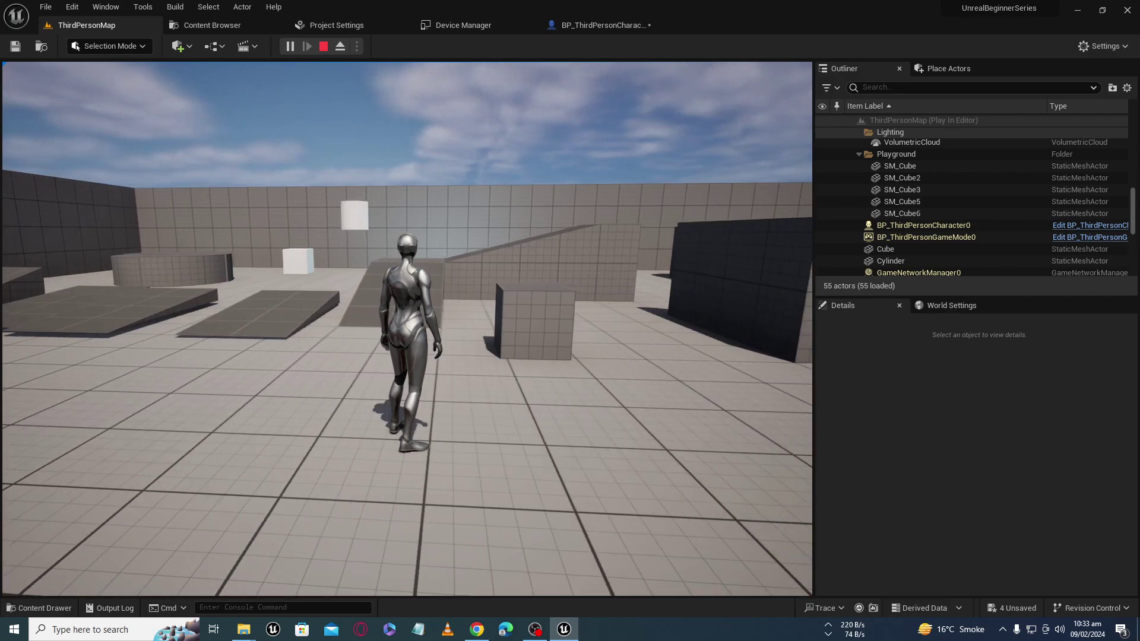
key("Escape")
left_click(599, 25)
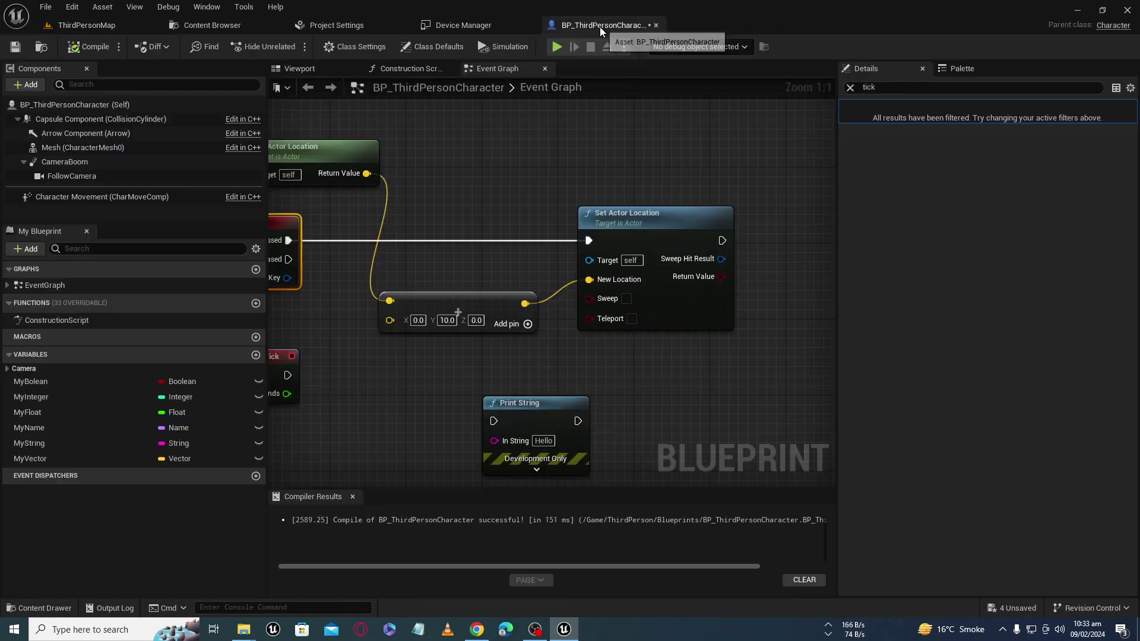
- Set the offset's Y to -10.0 and play-test the level
left_click(448, 321)
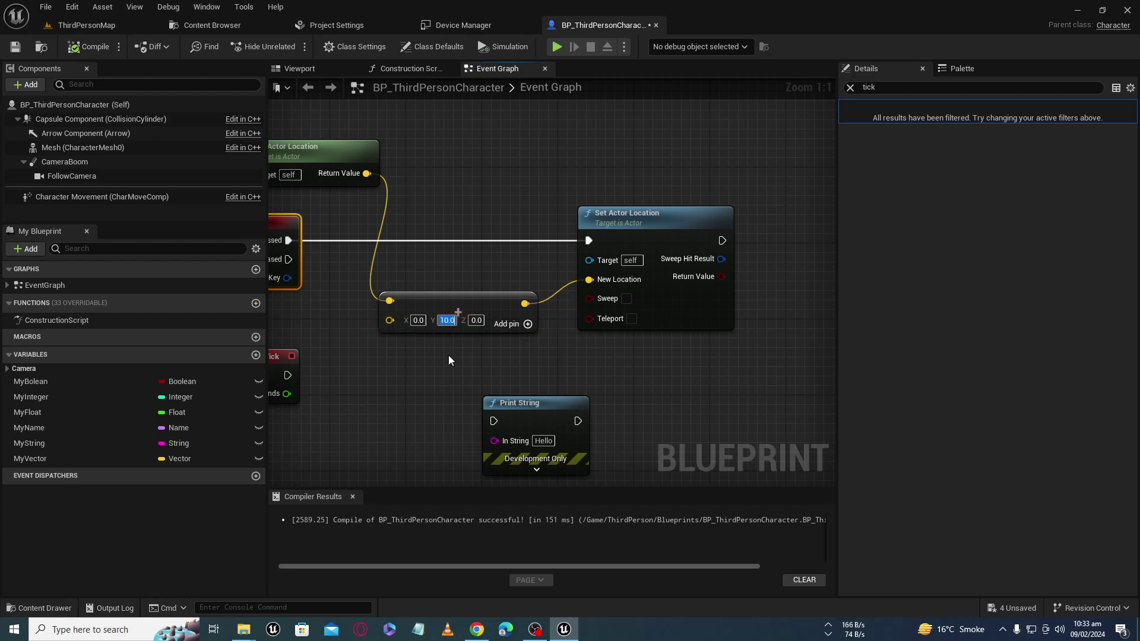
type("-10.0")
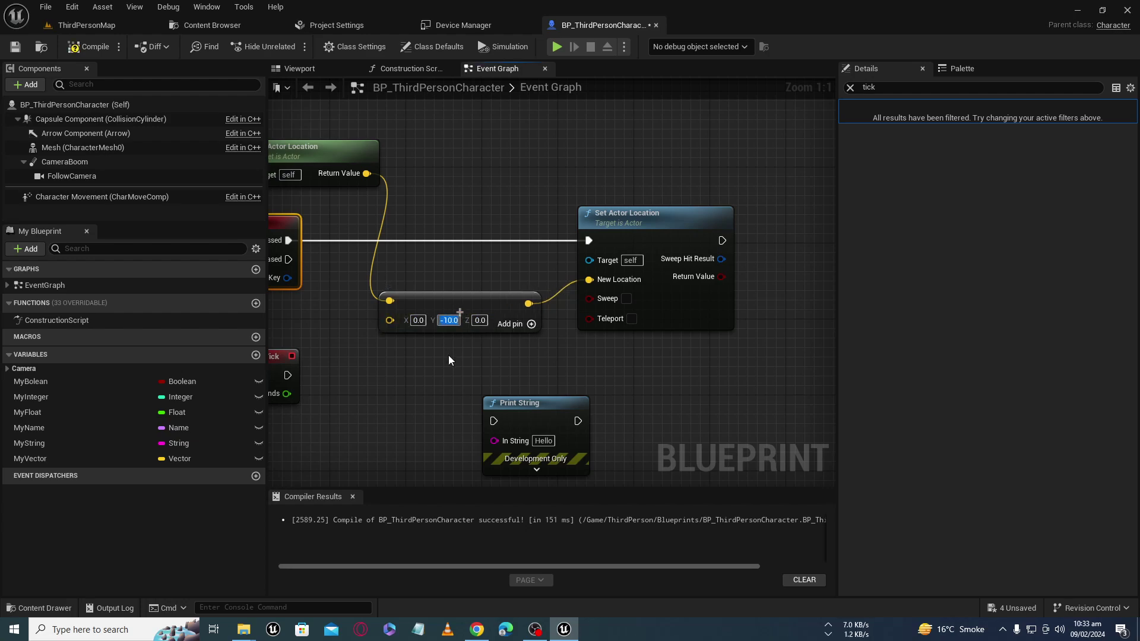
left_click(81, 22)
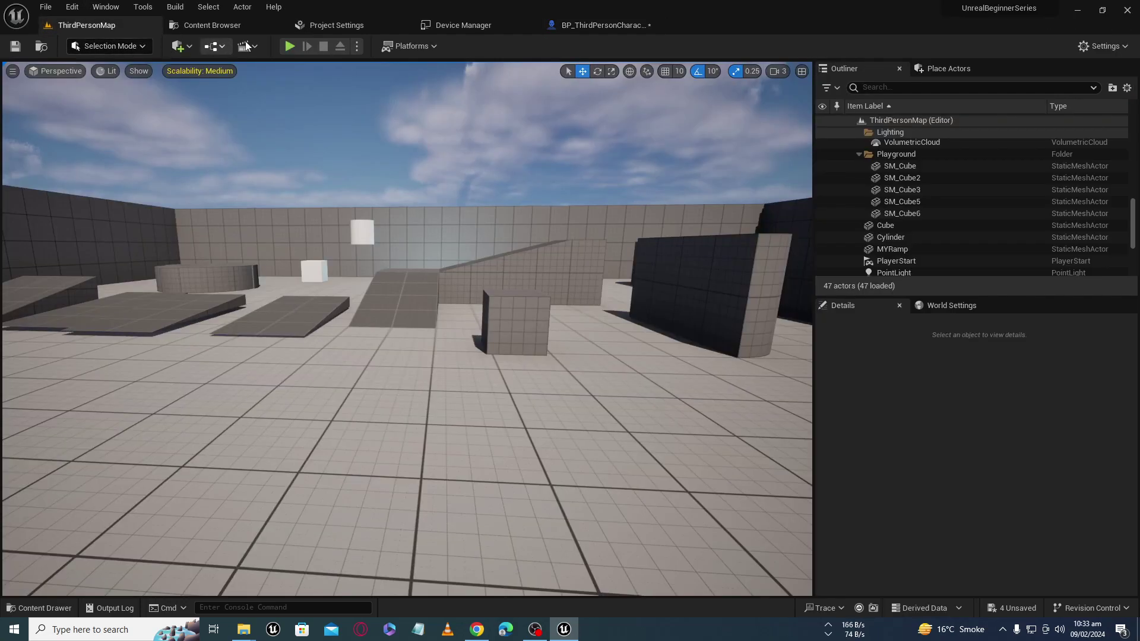
left_click(294, 45)
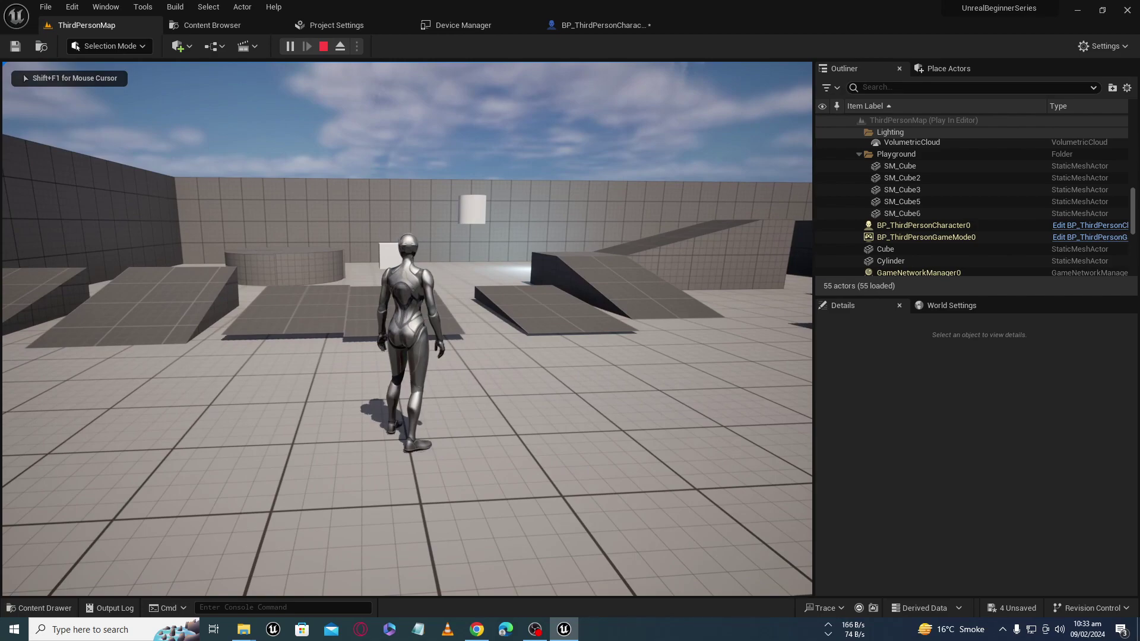
key("Escape")
- Change the offset vector to X 10, Y 0 in the character Blueprint
left_click(575, 25)
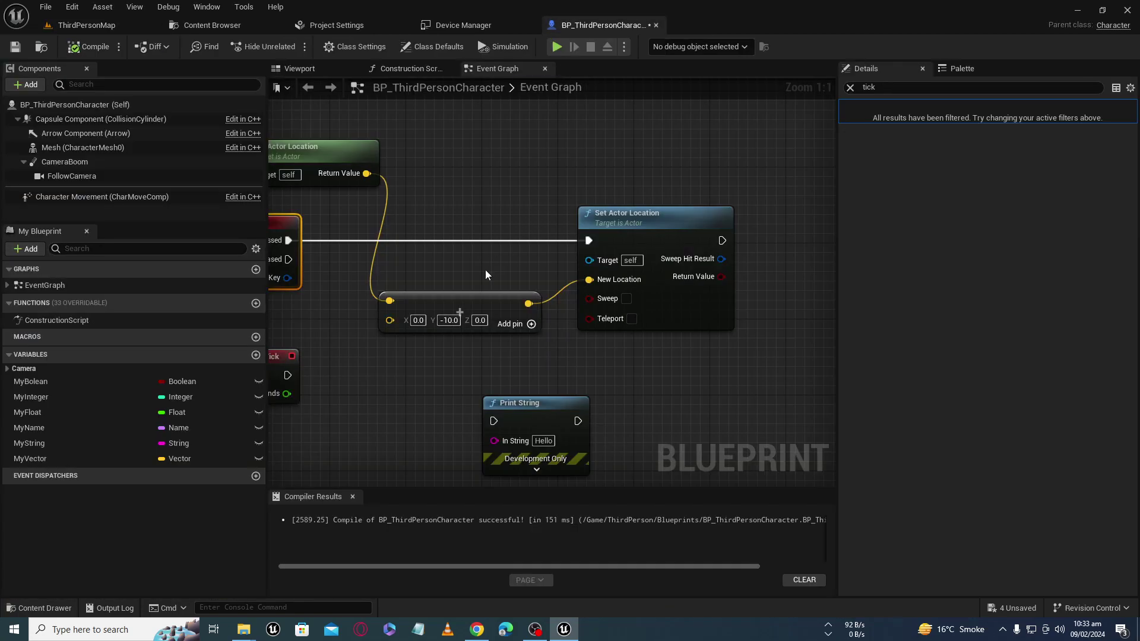
left_click(455, 319)
key("Return")
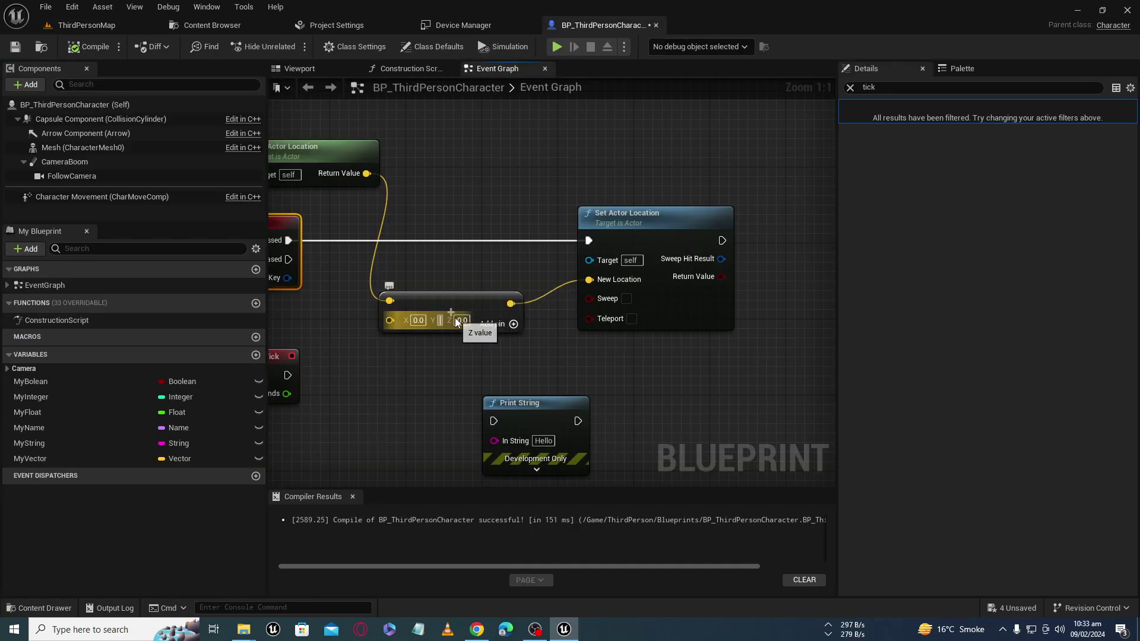
type("-1")
left_click(426, 340)
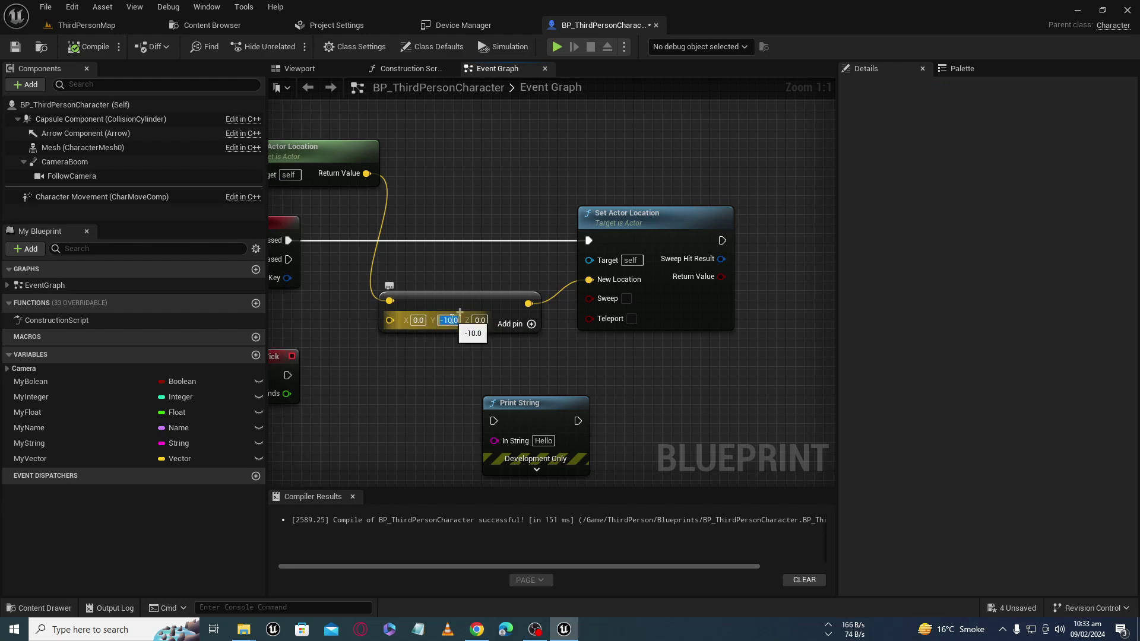
type("0")
left_click(418, 320)
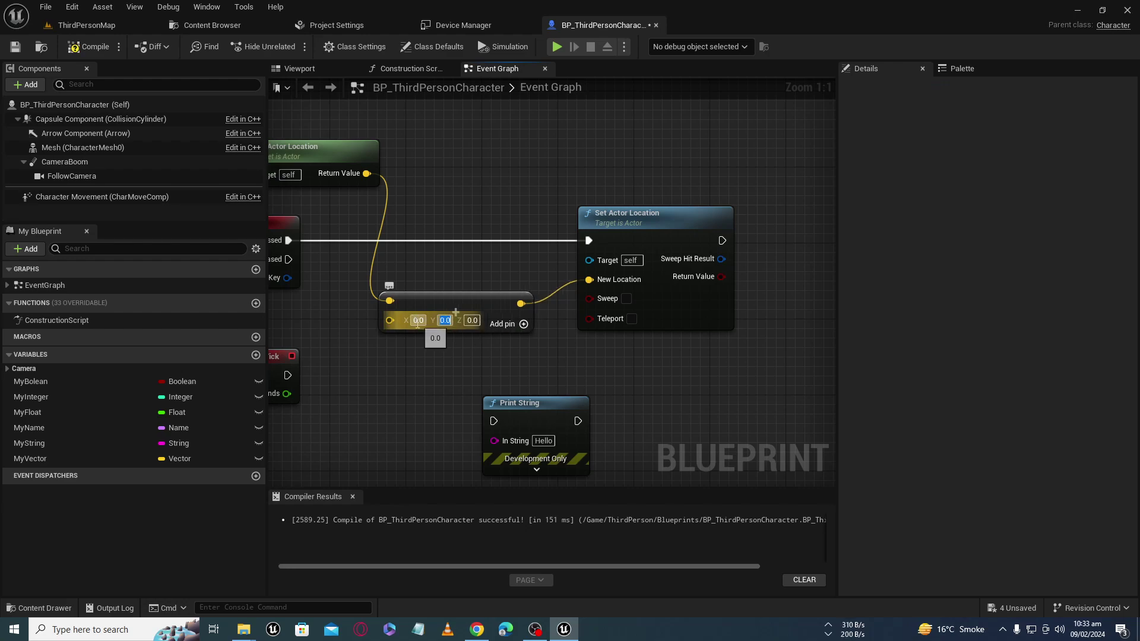
type("10")
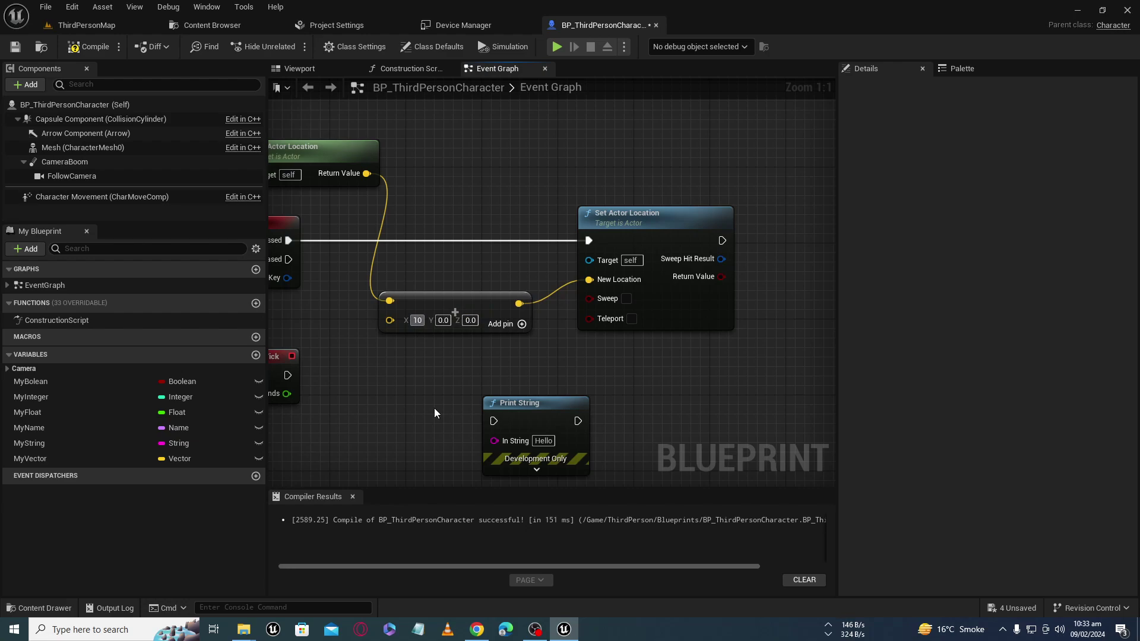
key("Return")
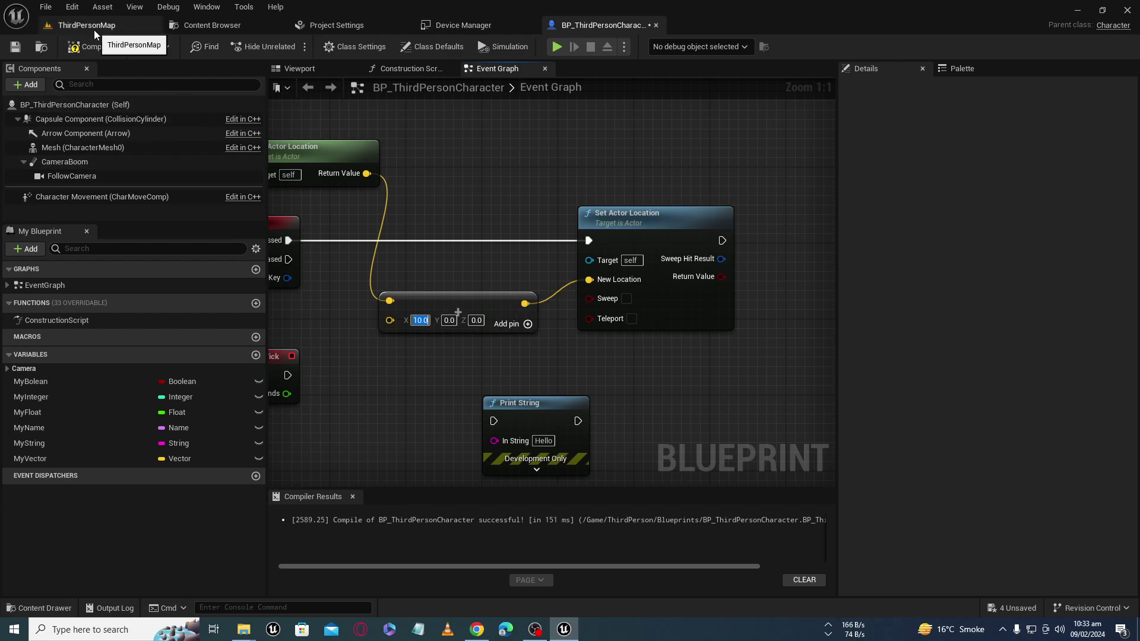
- Play-test the ThirdPersonMap, moving the character forward to check the new X offset
left_click(94, 30)
left_click(290, 48)
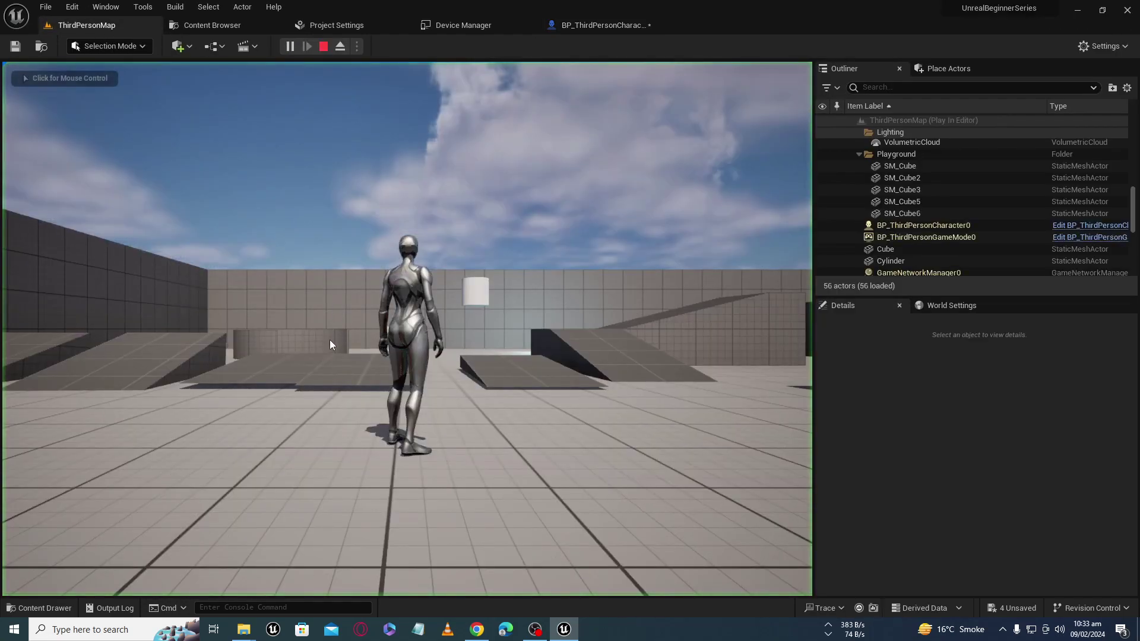
key("w")
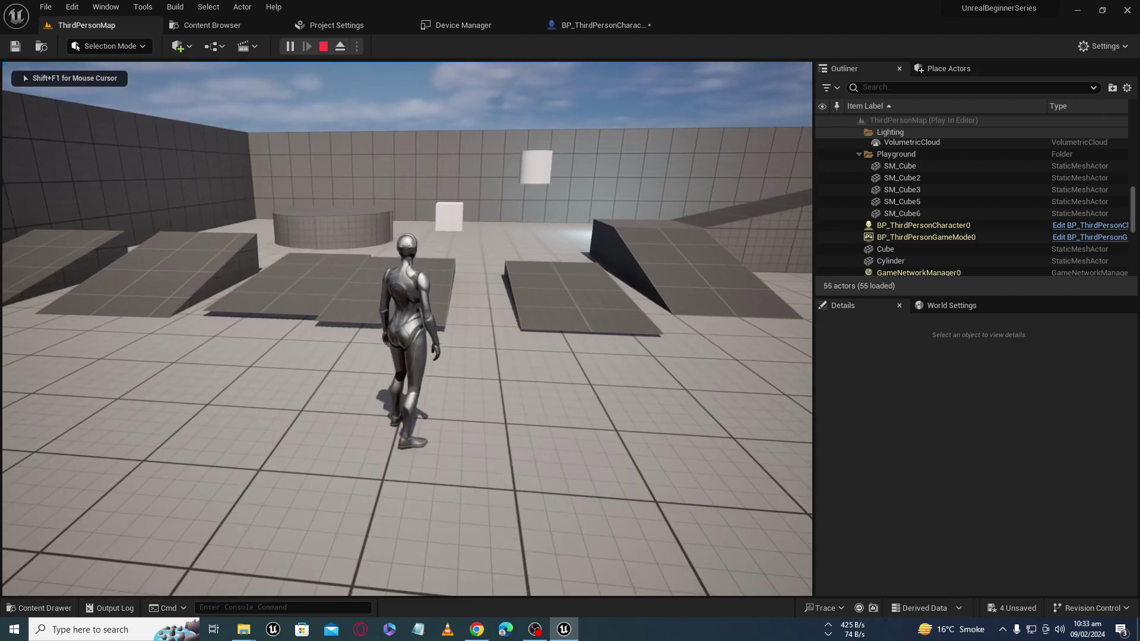
key("w")
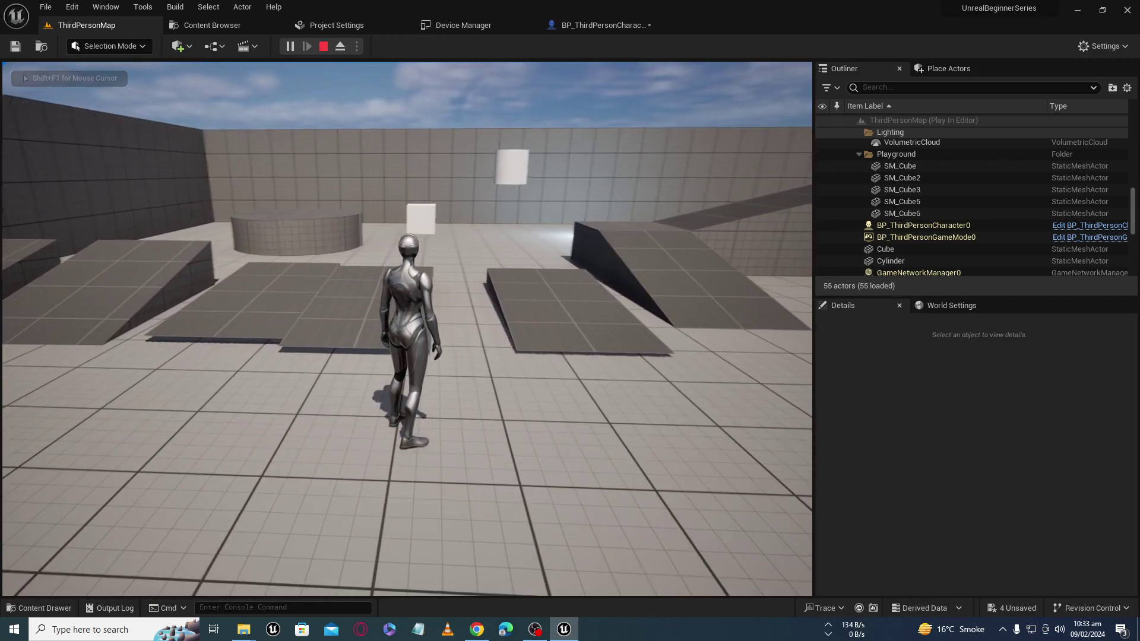
key("Escape")
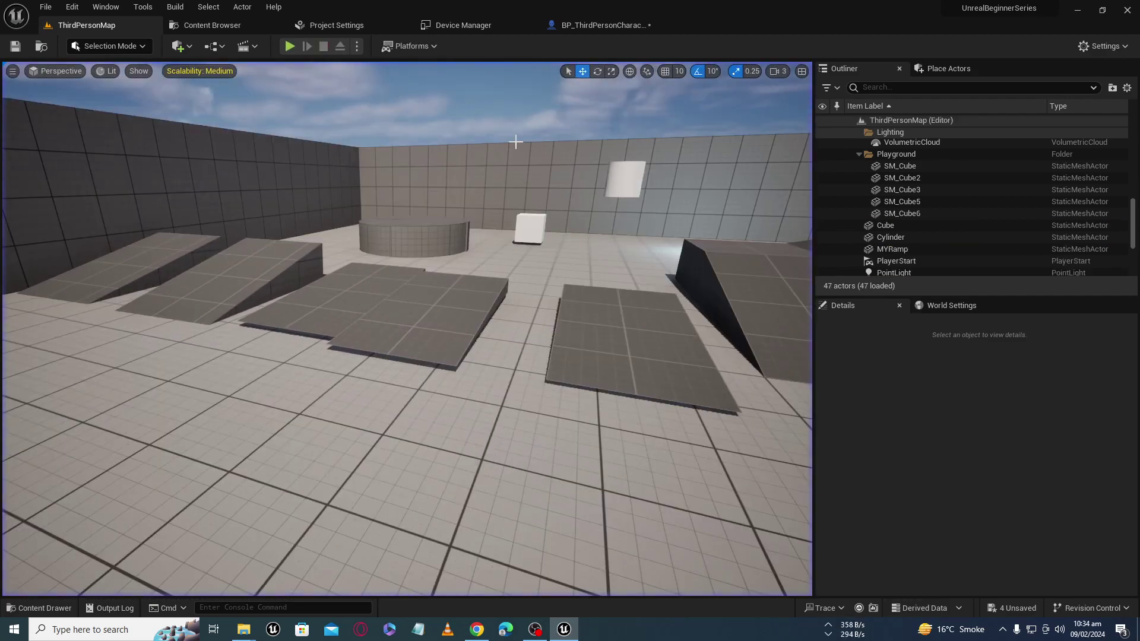
- Move Print String right of Set Actor Location and feed the offset location into In String
left_click(603, 25)
mouse_move(607, 360)
right_mouse_down()
mouse_move(695, 356)
mouse_move(547, 346)
right_mouse_up()
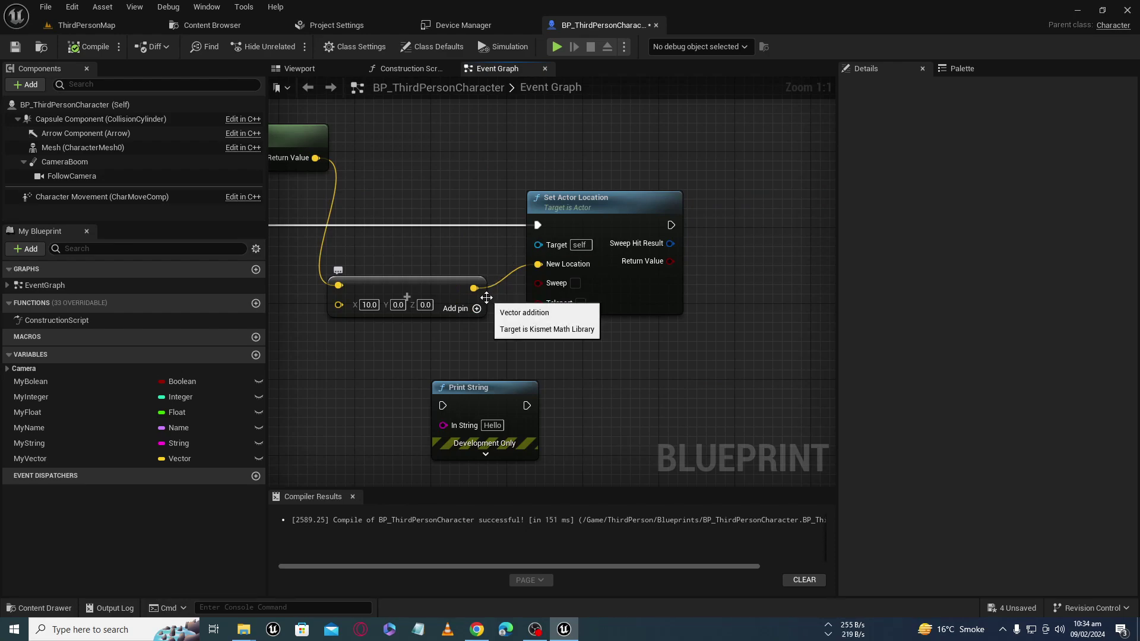
left_click_drag(469, 388, 754, 207)
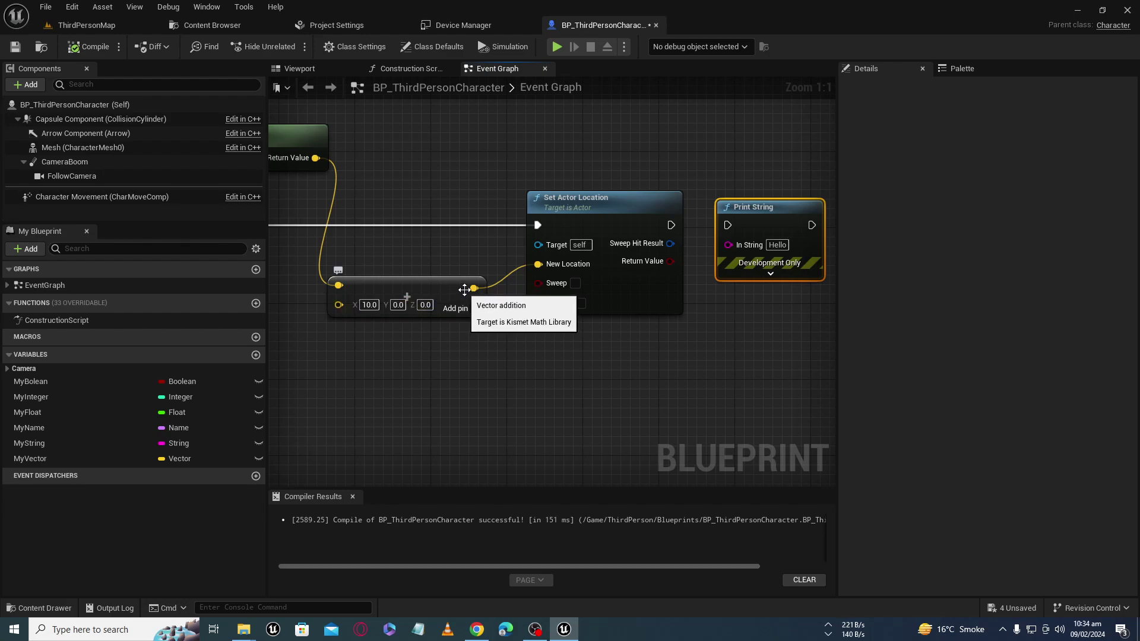
left_click_drag(474, 288, 732, 244)
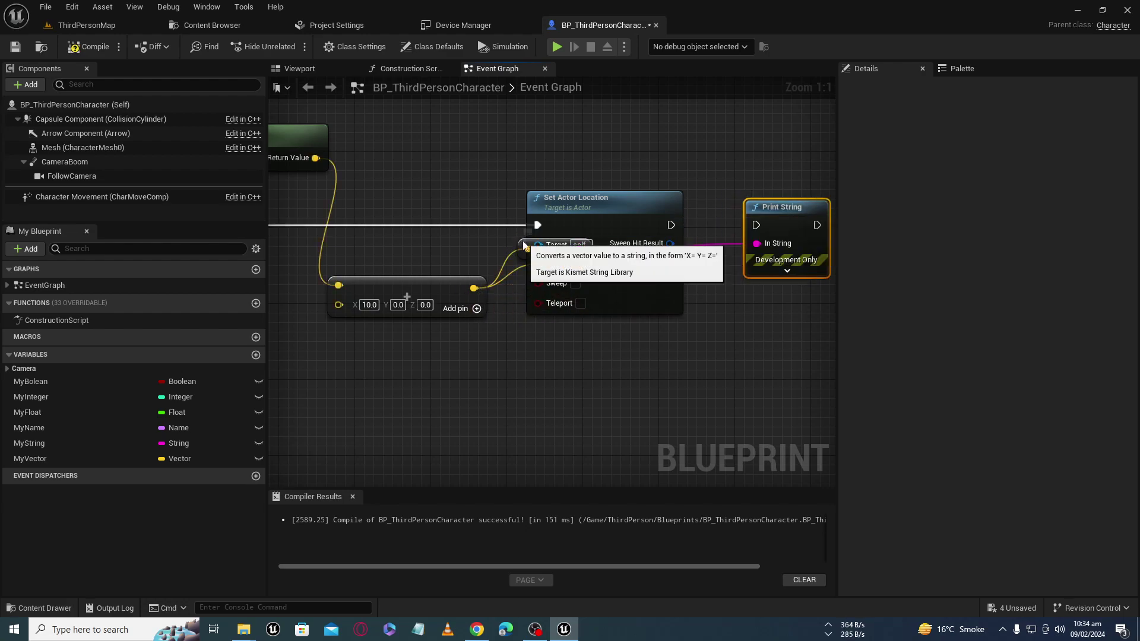
- Place the vector-to-string conversion below Set Actor Location and chain Print String after it
left_click_drag(526, 243, 630, 336)
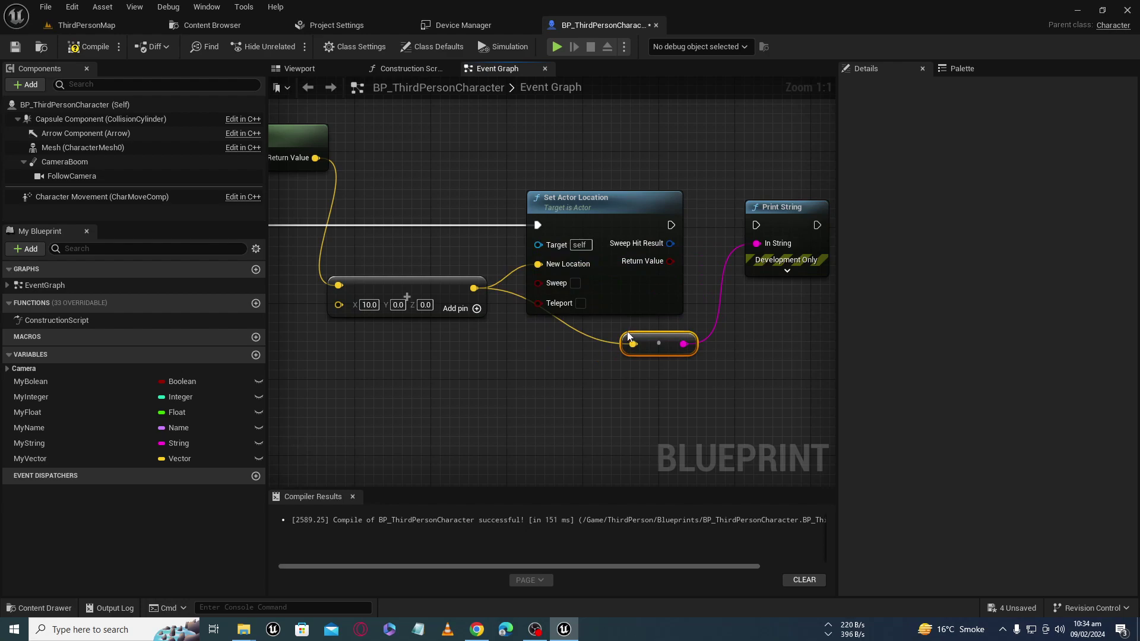
left_click_drag(669, 226, 756, 225)
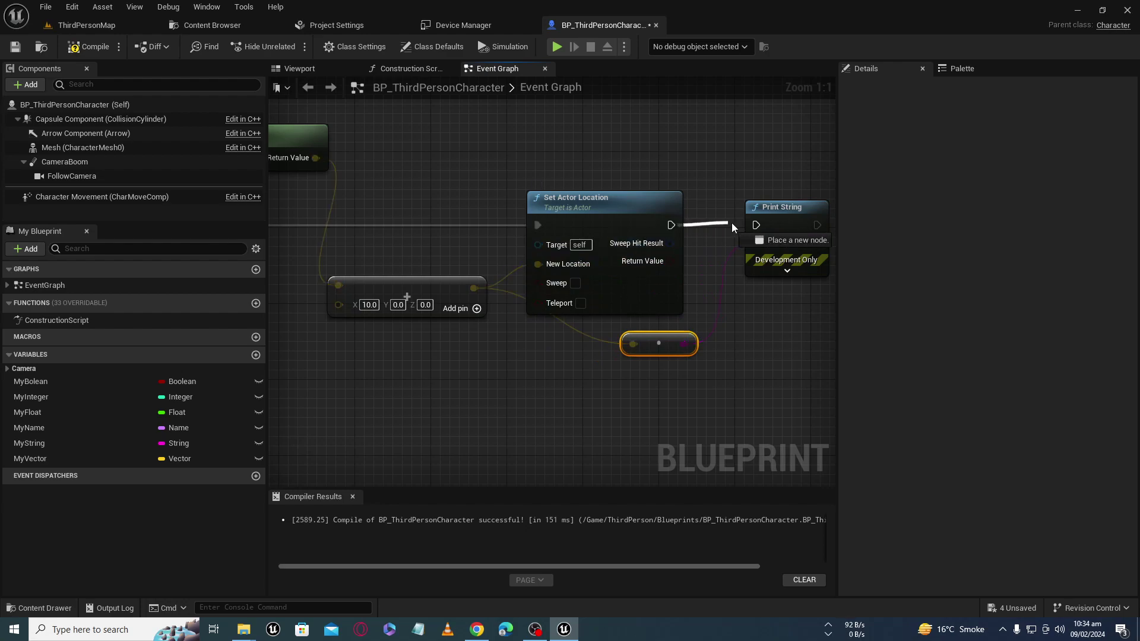
mouse_move(478, 343)
right_mouse_down()
mouse_move(516, 346)
mouse_move(466, 349)
right_mouse_up()
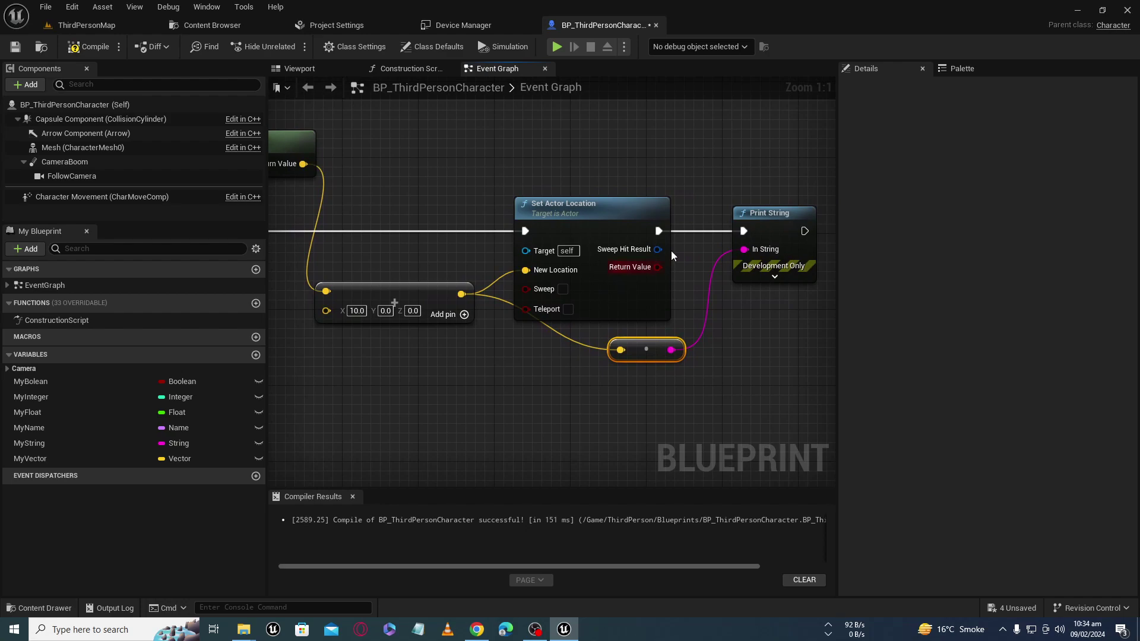
- Play-test ThirdPersonMap so each new location prints, then stop and reopen the character Blueprint
left_click(110, 30)
left_click(291, 49)
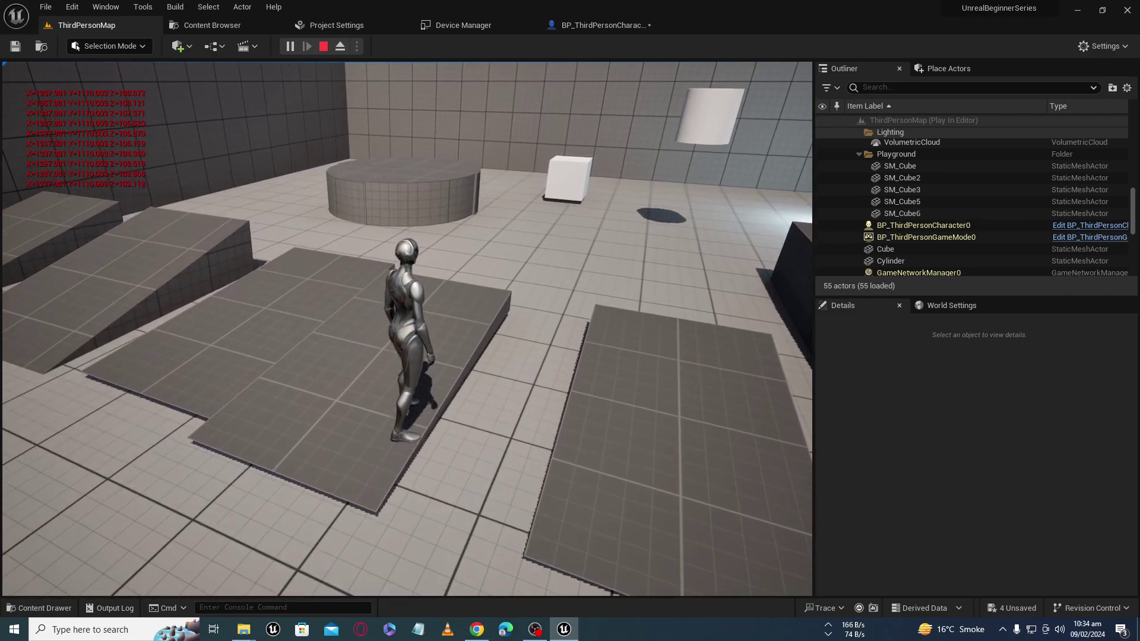
key("Escape")
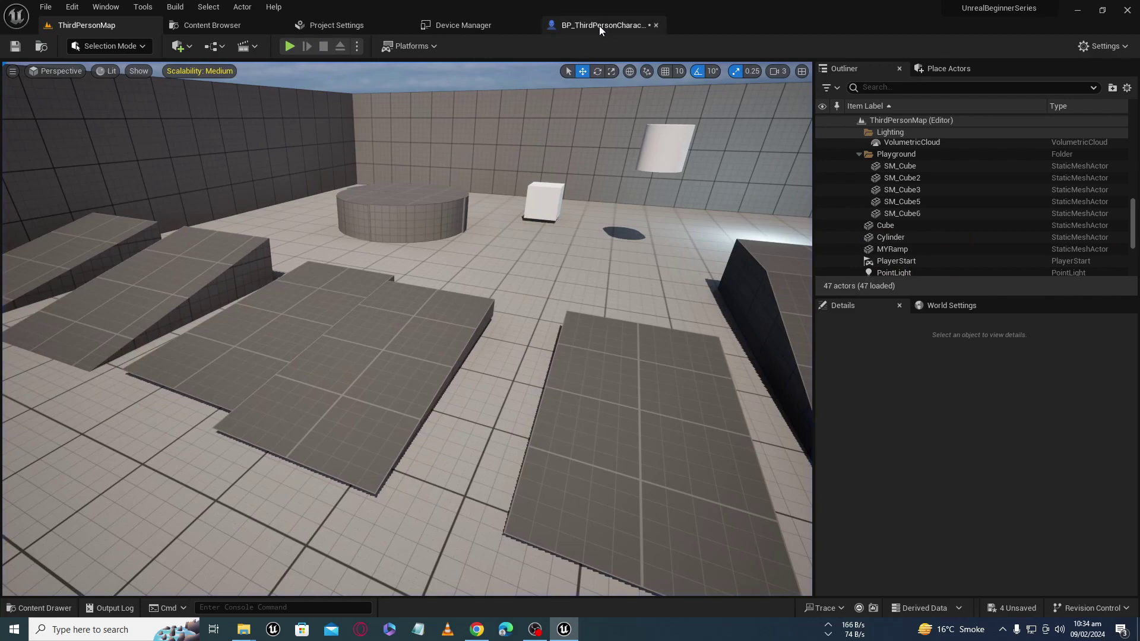
left_click(600, 25)
- Add a 'vector -' subtraction node from Get Actor Location's Return Value
mouse_move(492, 409)
right_mouse_down()
mouse_move(573, 414)
mouse_move(449, 389)
mouse_move(536, 386)
right_mouse_up()
scroll(574, 414, "down", 2)
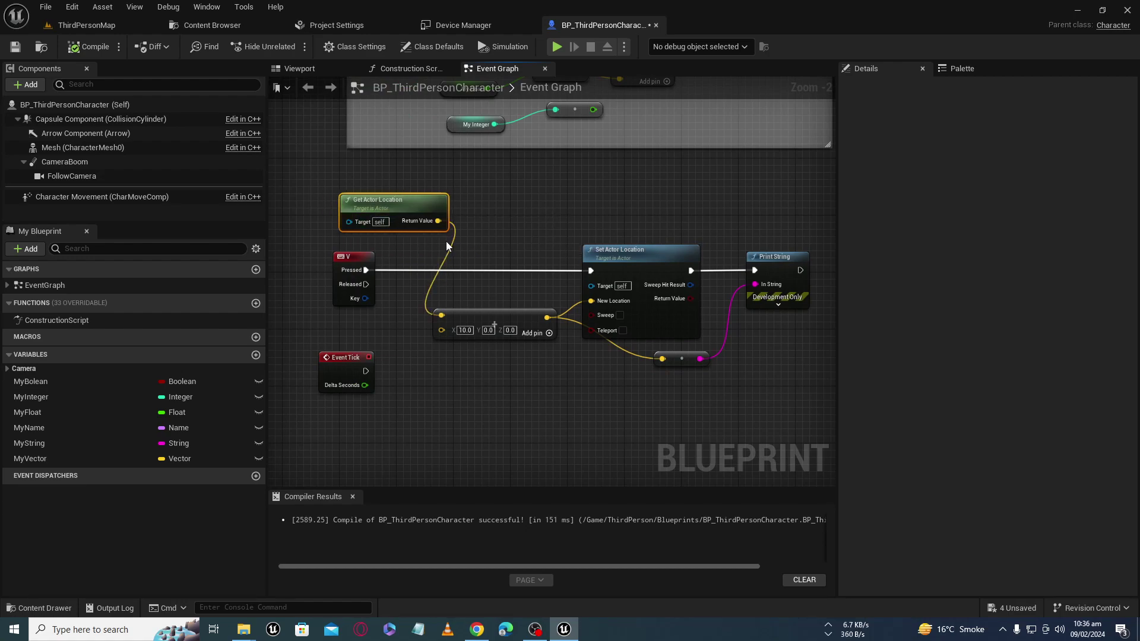
left_click_drag(379, 214, 403, 213)
right_click_drag(453, 208, 429, 301)
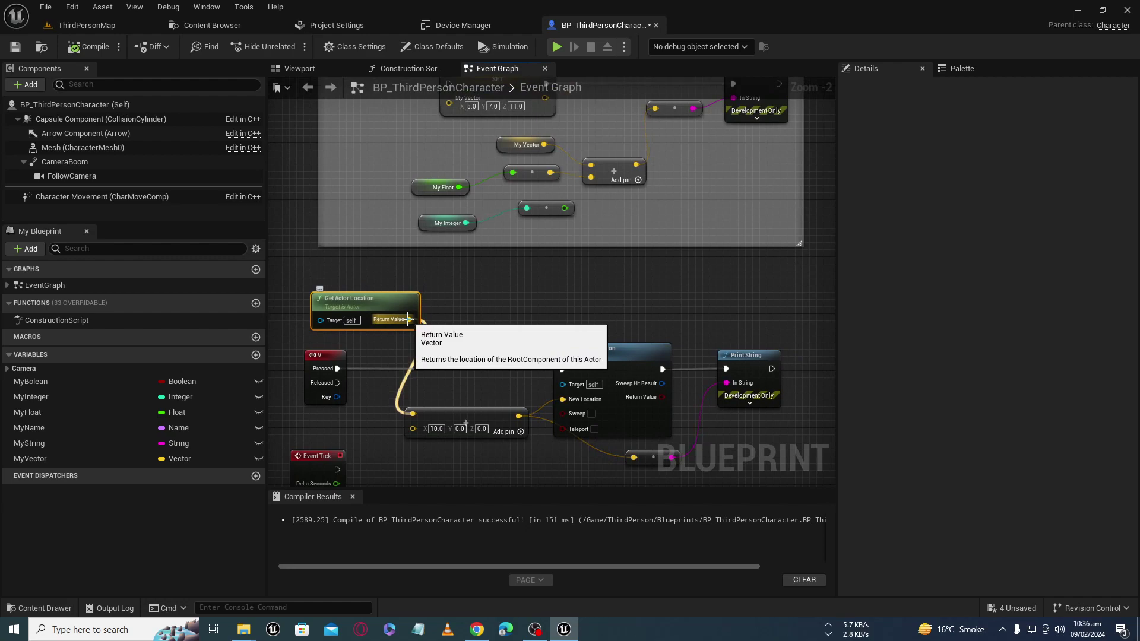
left_click_drag(408, 319, 481, 324)
left_click(455, 277)
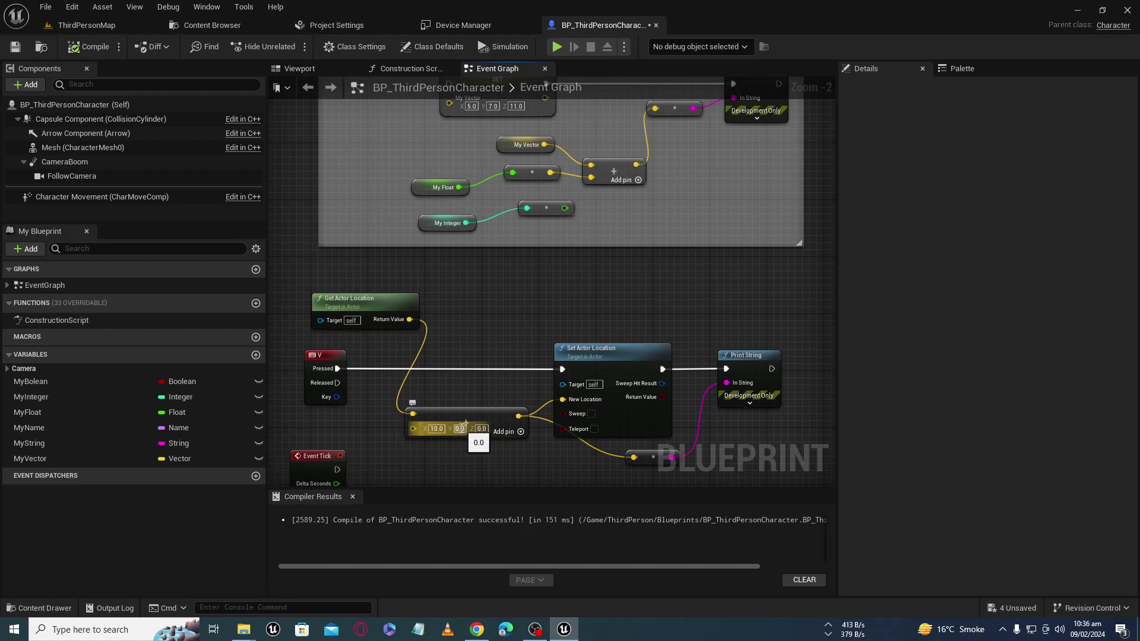
right_click_drag(462, 426, 451, 374)
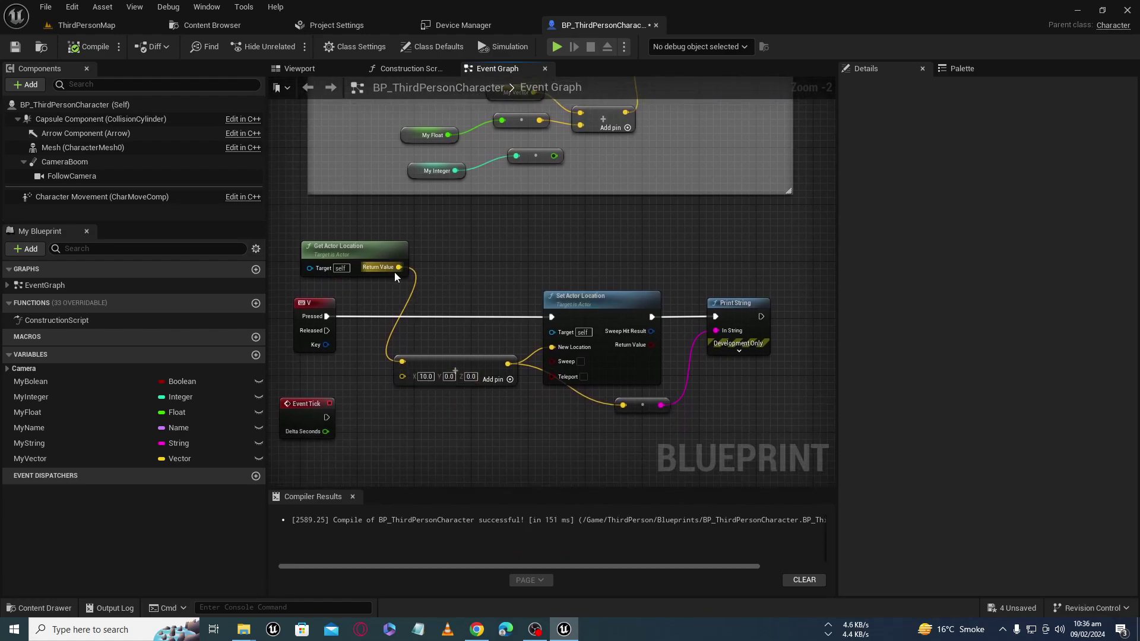
left_click_drag(399, 268, 532, 228)
type("vec")
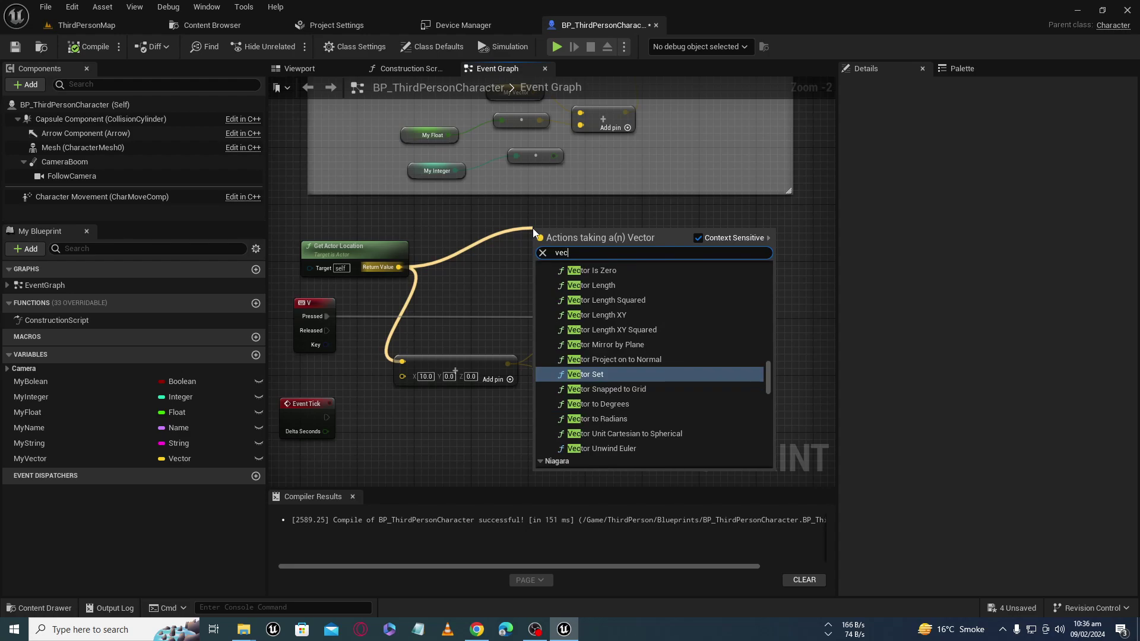
type("tor -")
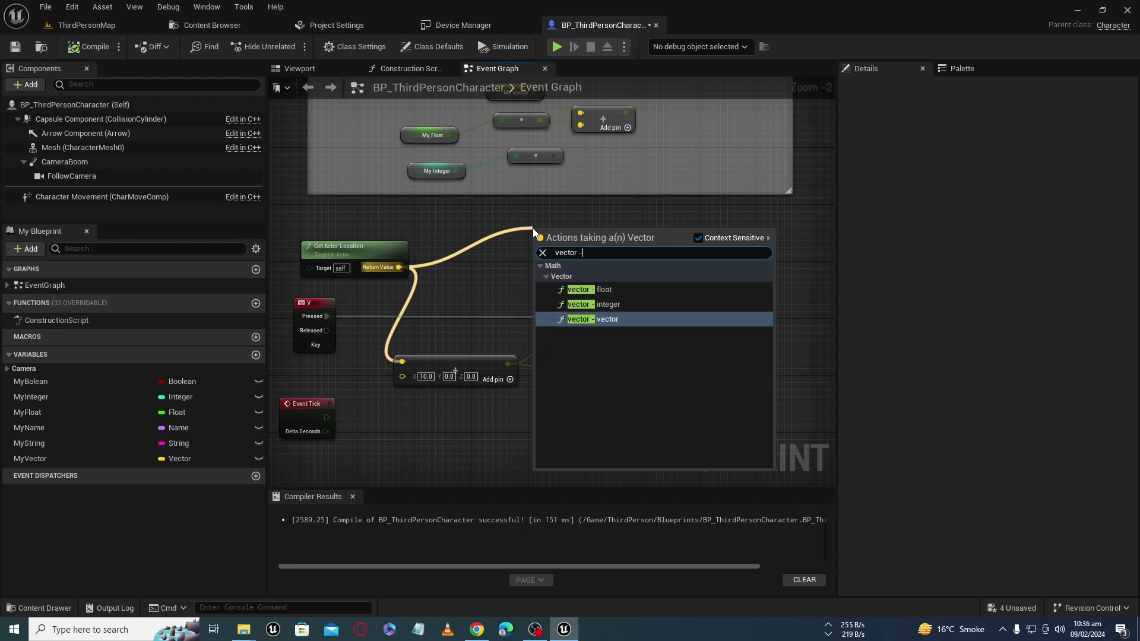
left_click(570, 318)
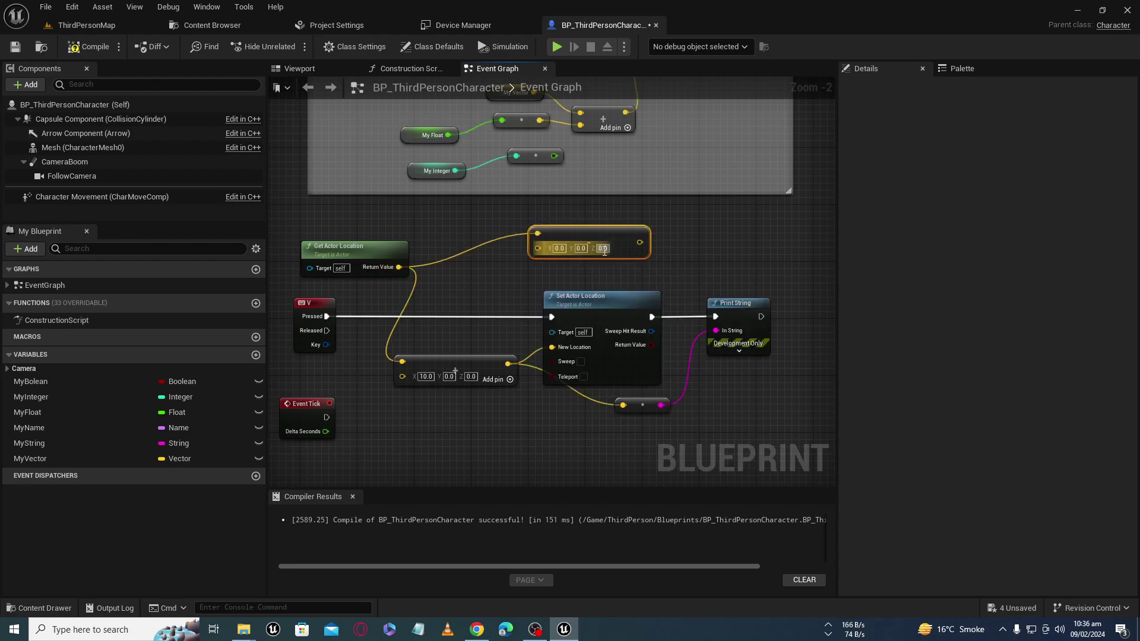
- Delete the vector subtraction node and break the addition node's output links
scroll(515, 272, "up", 2)
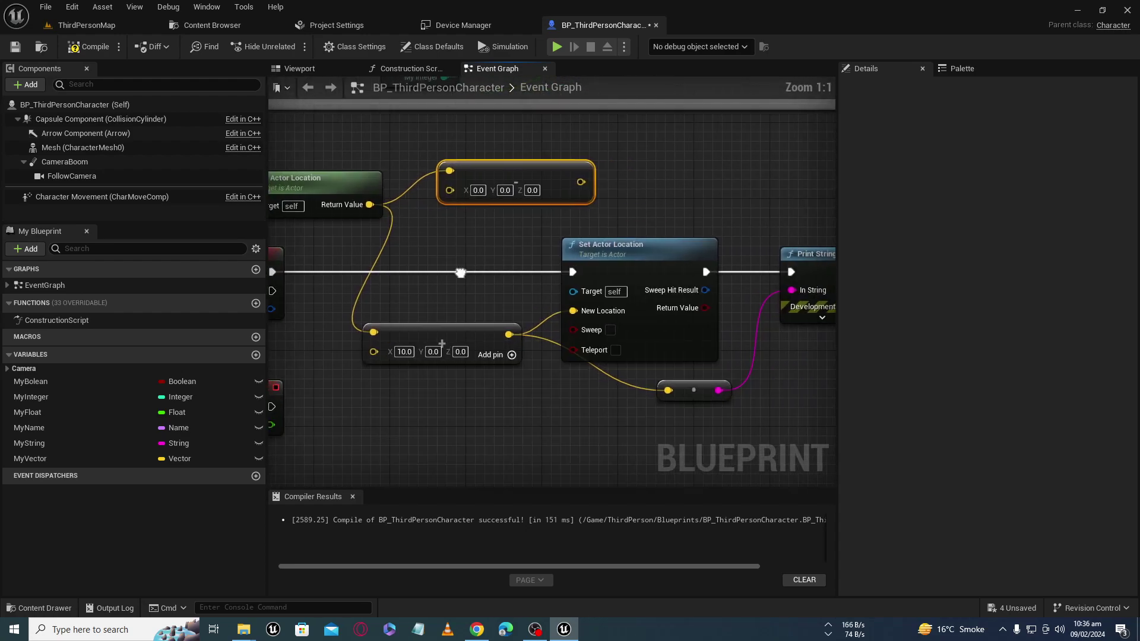
left_click_drag(584, 252, 619, 250)
right_click_drag(504, 255, 475, 268)
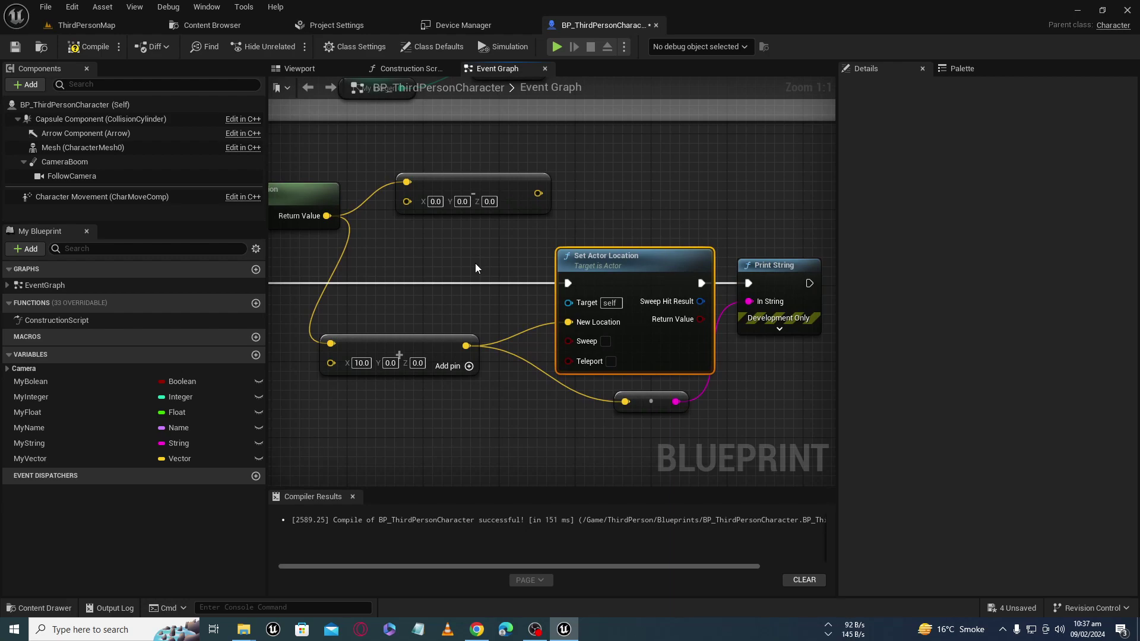
right_click_drag(475, 269, 636, 273)
left_click_drag(636, 273, 621, 276)
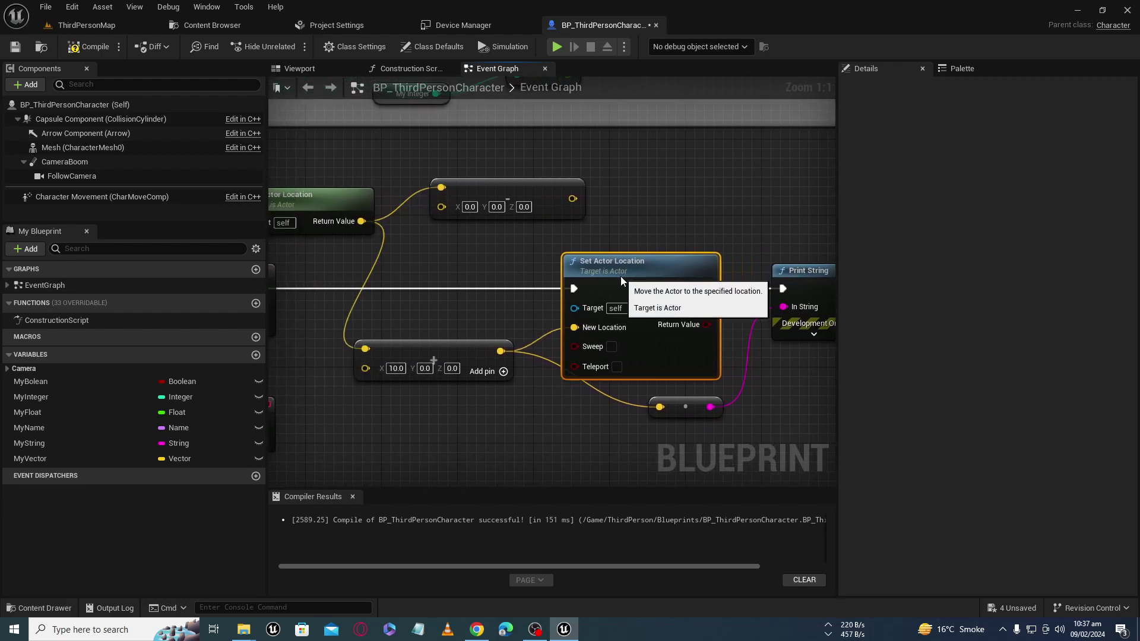
left_click(520, 188)
key("Delete")
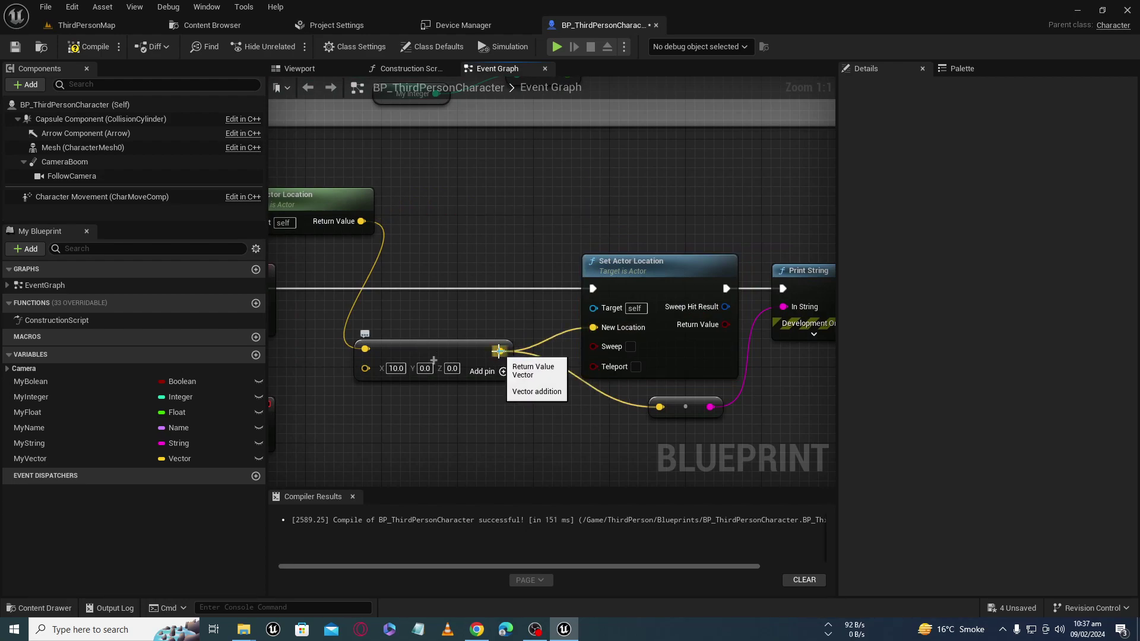
left_click(501, 350, "alt")
mouse_move(482, 353)
left_mouse_down()
mouse_move(454, 343)
mouse_move(524, 324)
mouse_move(472, 341)
left_mouse_up()
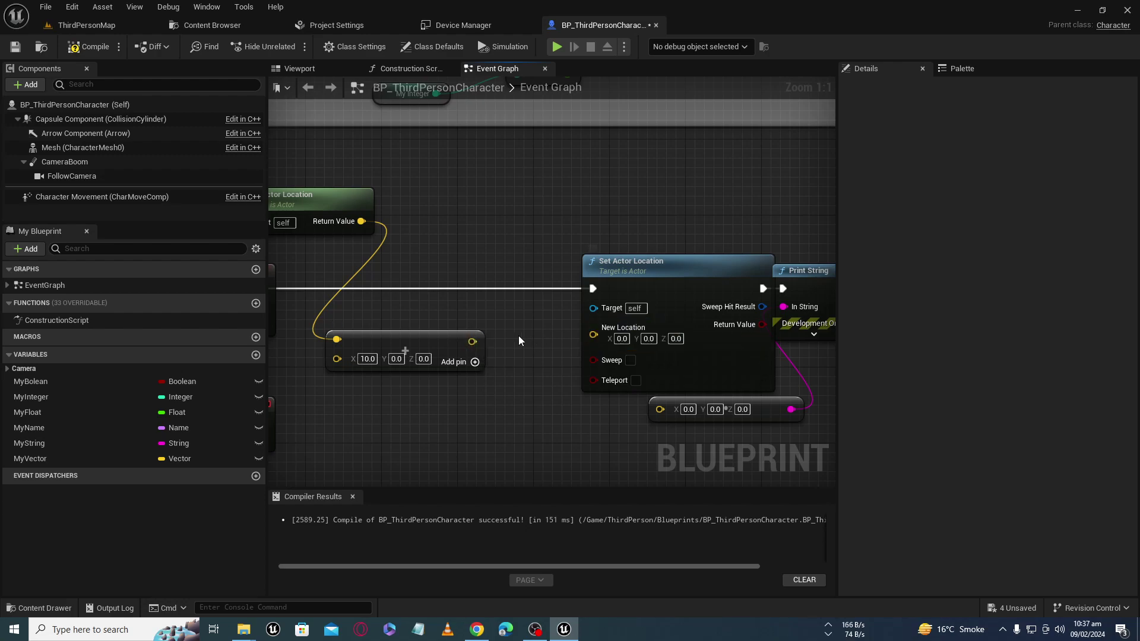
- Split the addition output and Set Actor Location's New Location into X, Y, Z pins
right_click(472, 342)
left_click(538, 380)
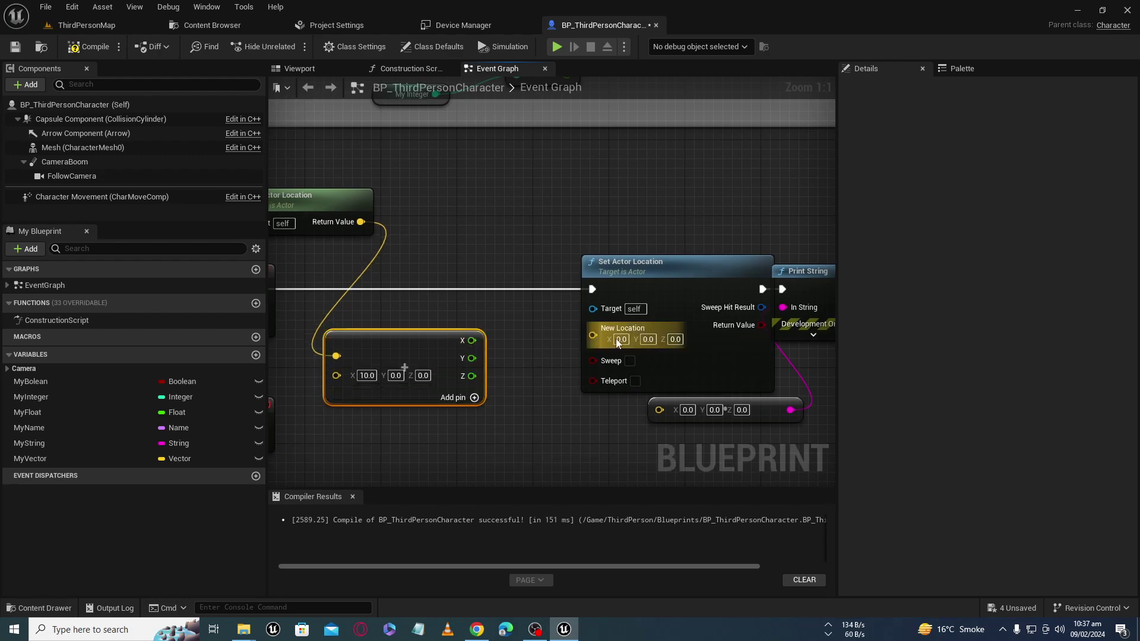
right_click(617, 343)
left_click(624, 368)
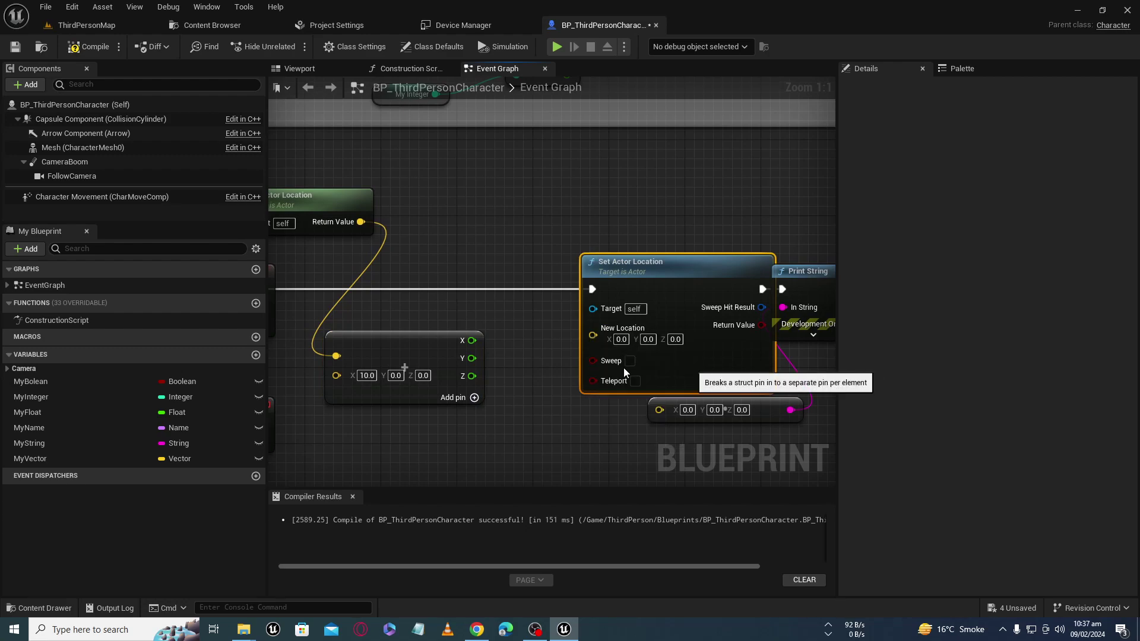
- Wire X, Y, Z into New Location, then remove the Y and Z wires
left_click_drag(473, 342, 592, 328)
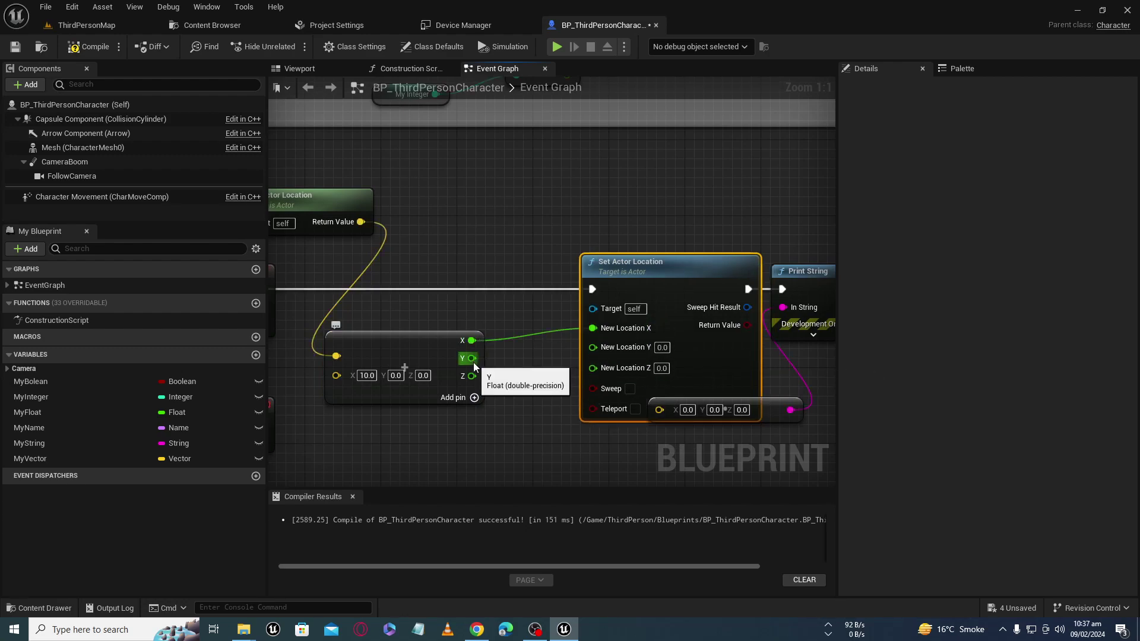
left_click_drag(472, 358, 593, 347)
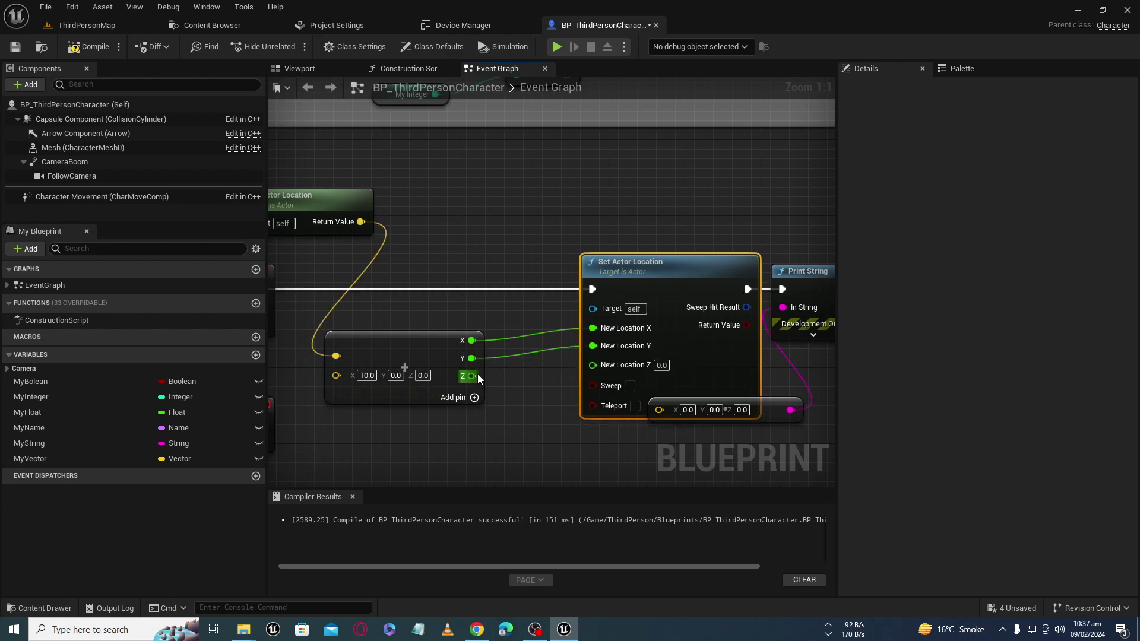
left_click_drag(472, 376, 593, 365)
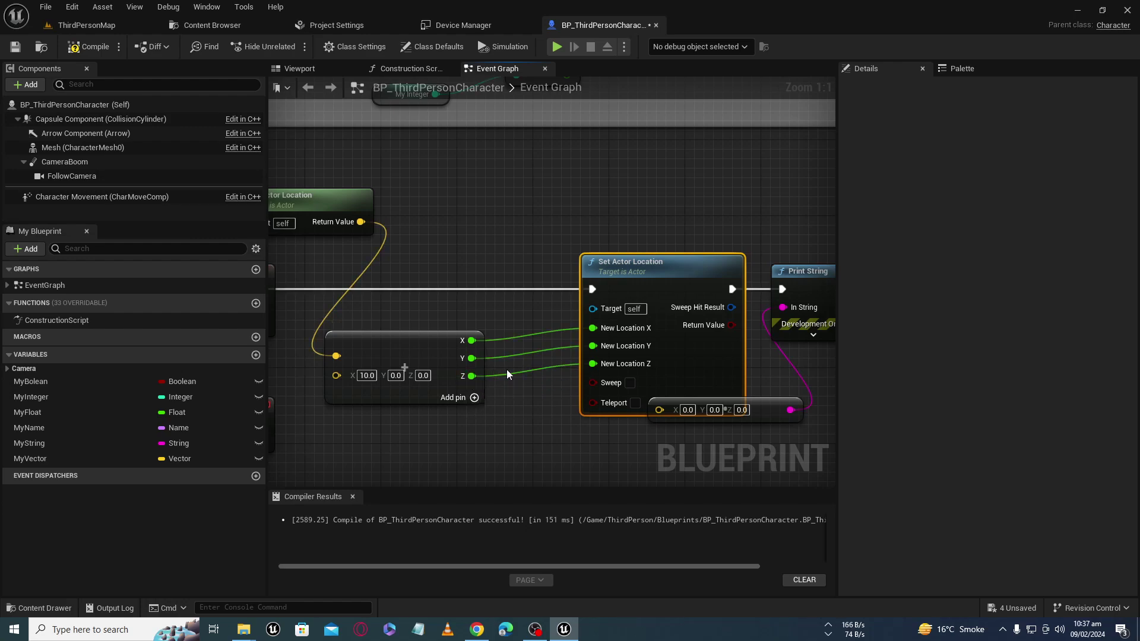
left_click(475, 362, "alt")
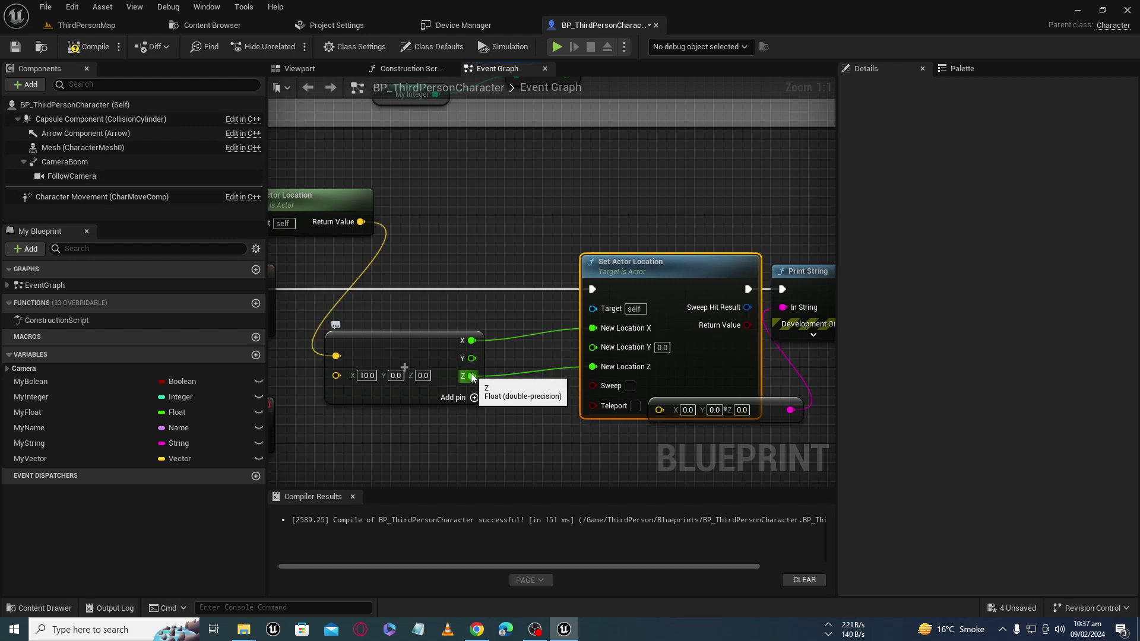
left_click(473, 376, "alt")
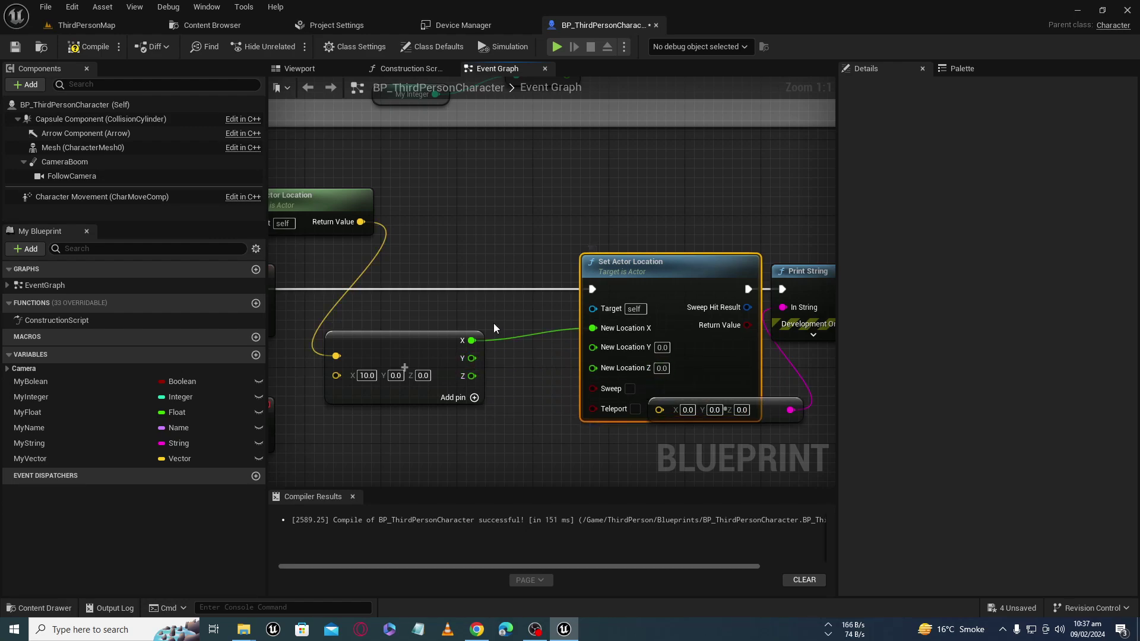
right_click_drag(493, 323, 557, 317)
- Reposition Get Actor Location and Set Actor Location, cancelling a Y wire so only X remains
left_click_drag(373, 198, 376, 205)
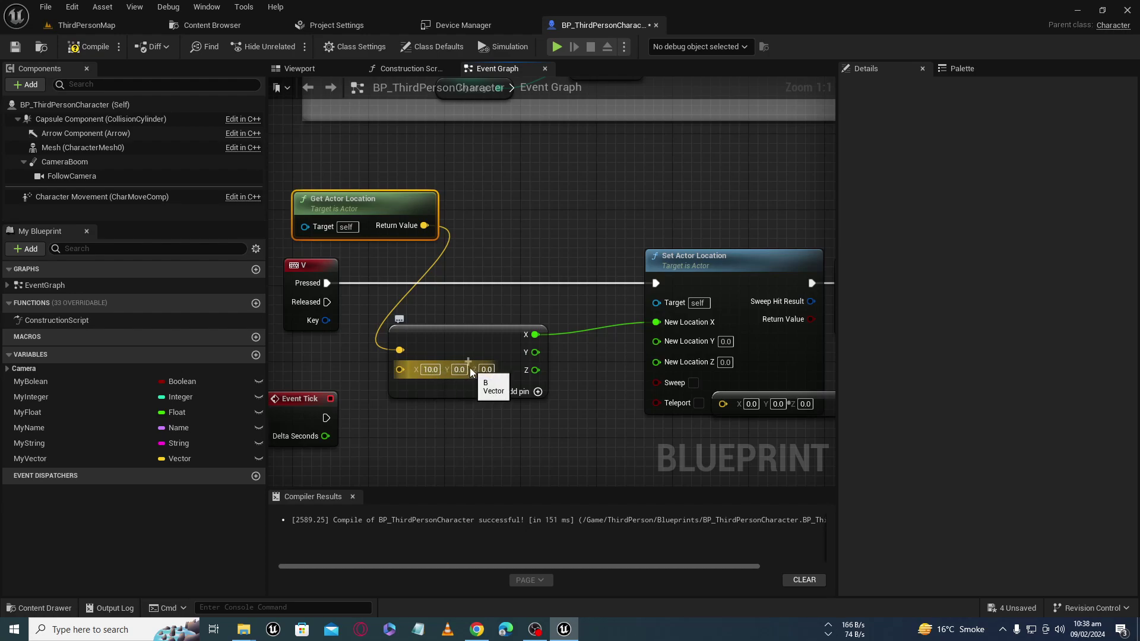
left_click_drag(388, 214, 436, 233)
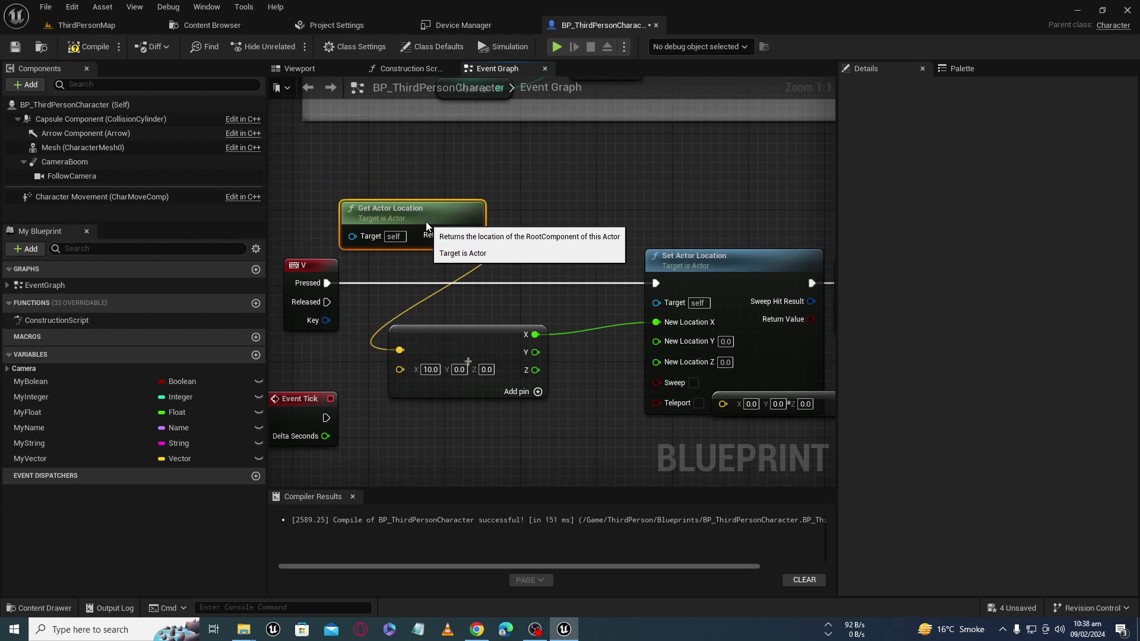
right_click_drag(436, 233, 289, 193)
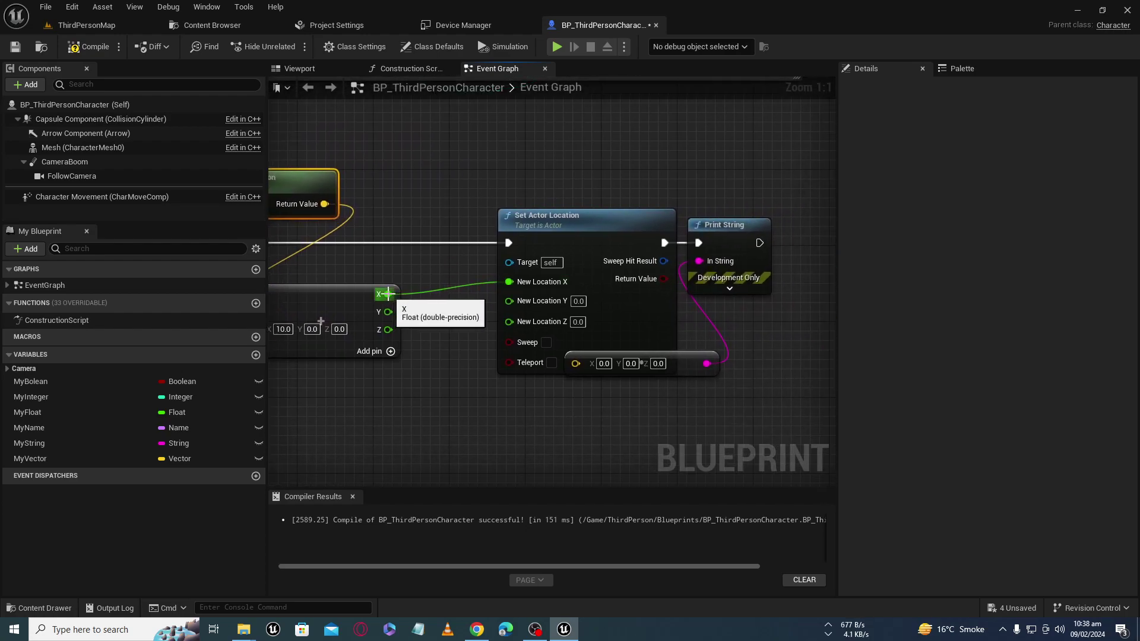
right_click_drag(439, 273, 564, 272)
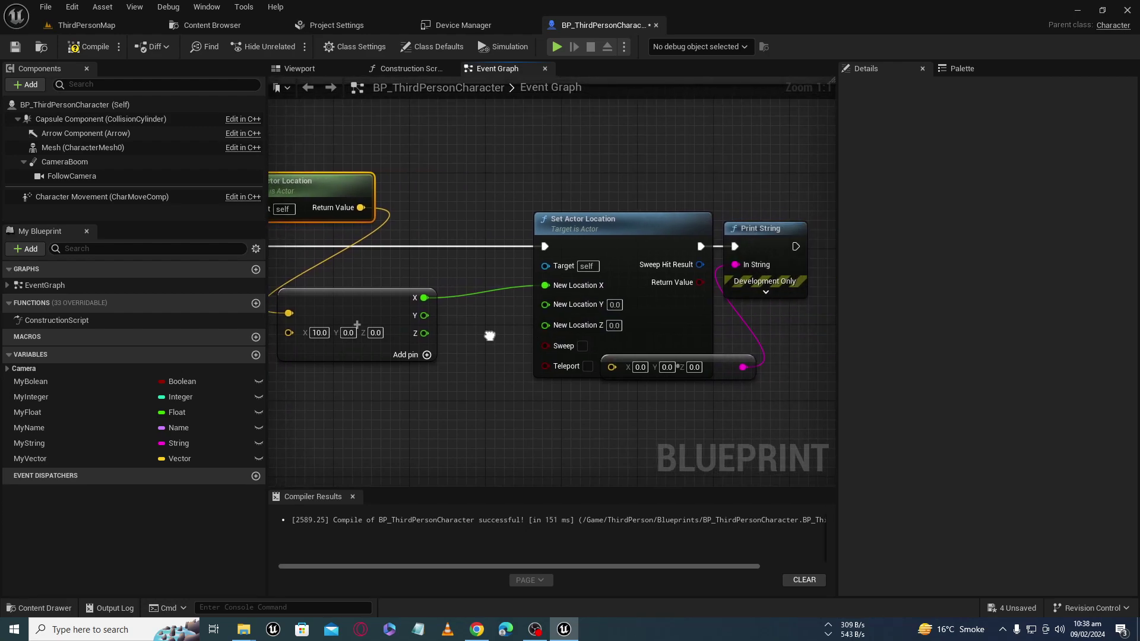
right_click_drag(578, 328, 488, 333)
left_click_drag(562, 228, 544, 229)
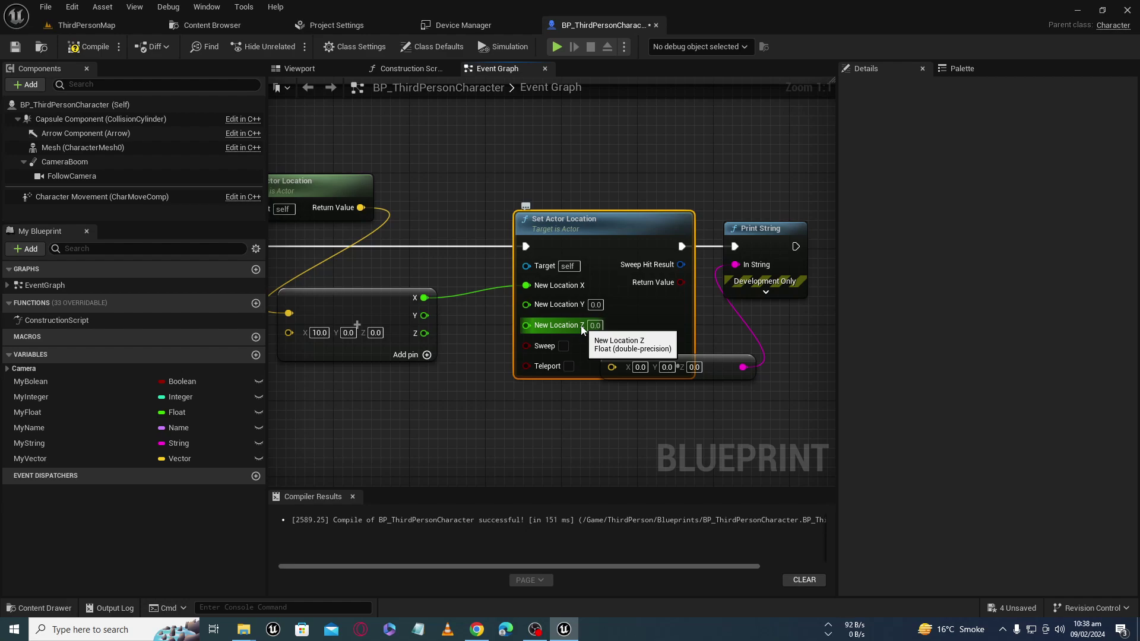
mouse_move(424, 315)
left_mouse_down()
mouse_move(557, 310)
mouse_move(479, 335)
mouse_move(561, 333)
mouse_move(429, 461)
left_mouse_up()
key("Escape")
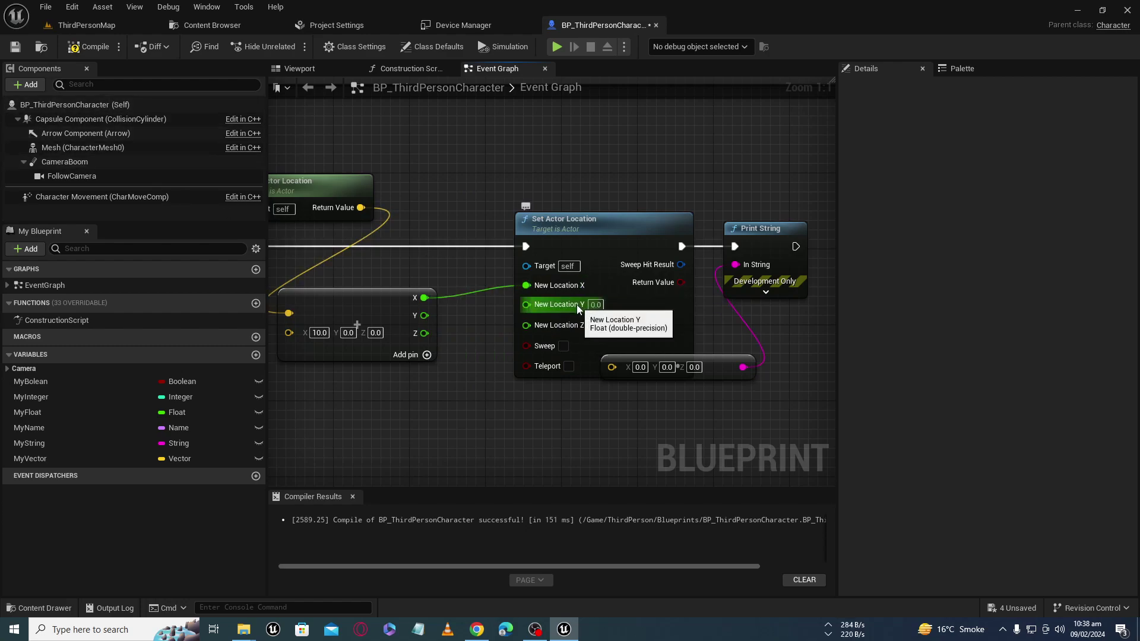
- In ThirdPersonMap, select the blue SM_ChamferCube at the map's corner
left_click(116, 26)
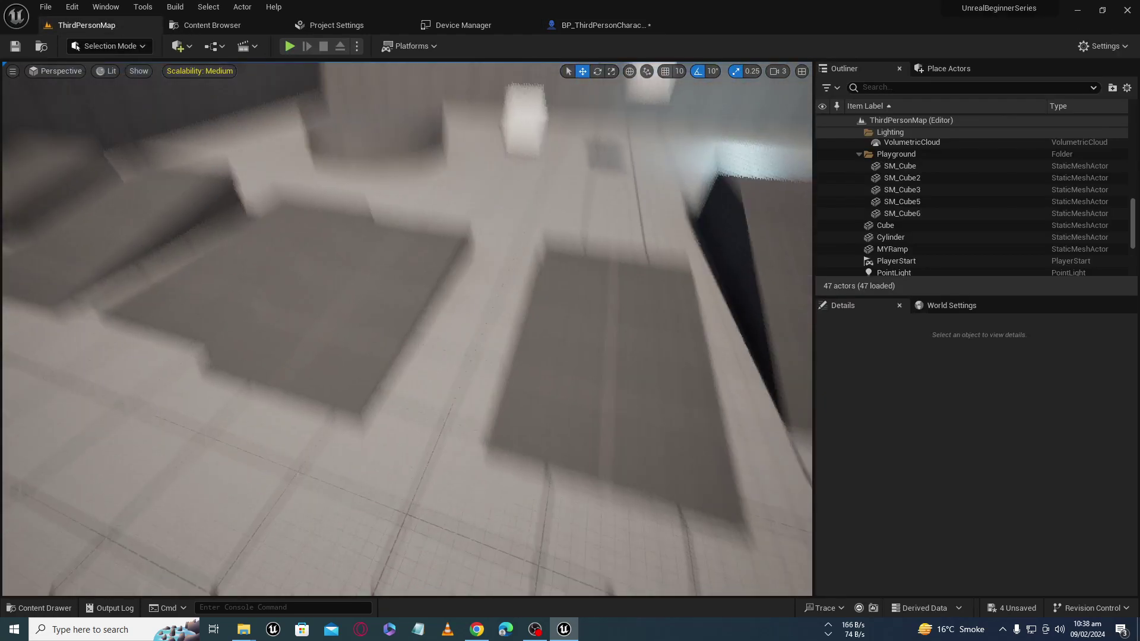
right_click_drag(407, 326, 416, 297)
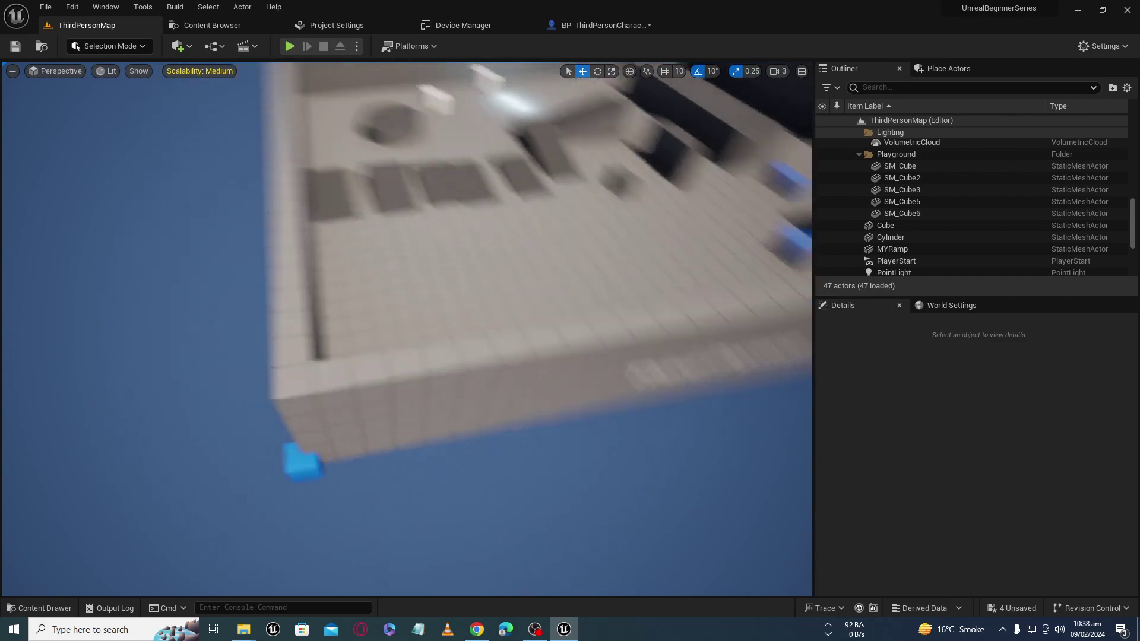
right_click_drag(276, 428, 276, 428)
left_click(302, 439)
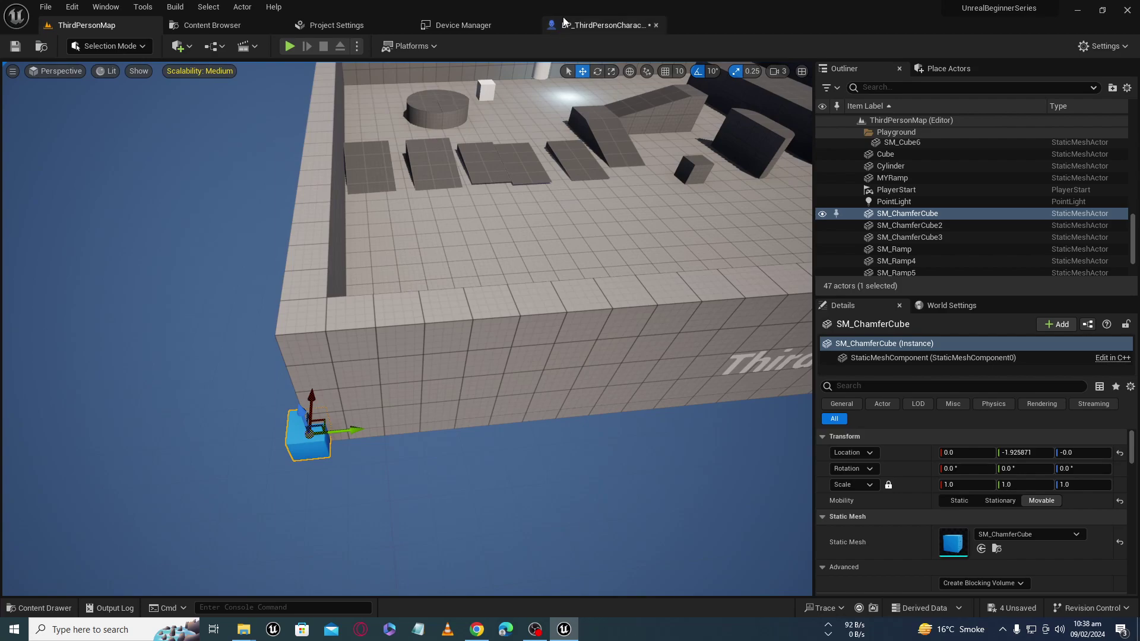
- Glance at the character Blueprint's graph, then return to the level viewport
left_click(597, 25)
right_click_drag(600, 236, 697, 220)
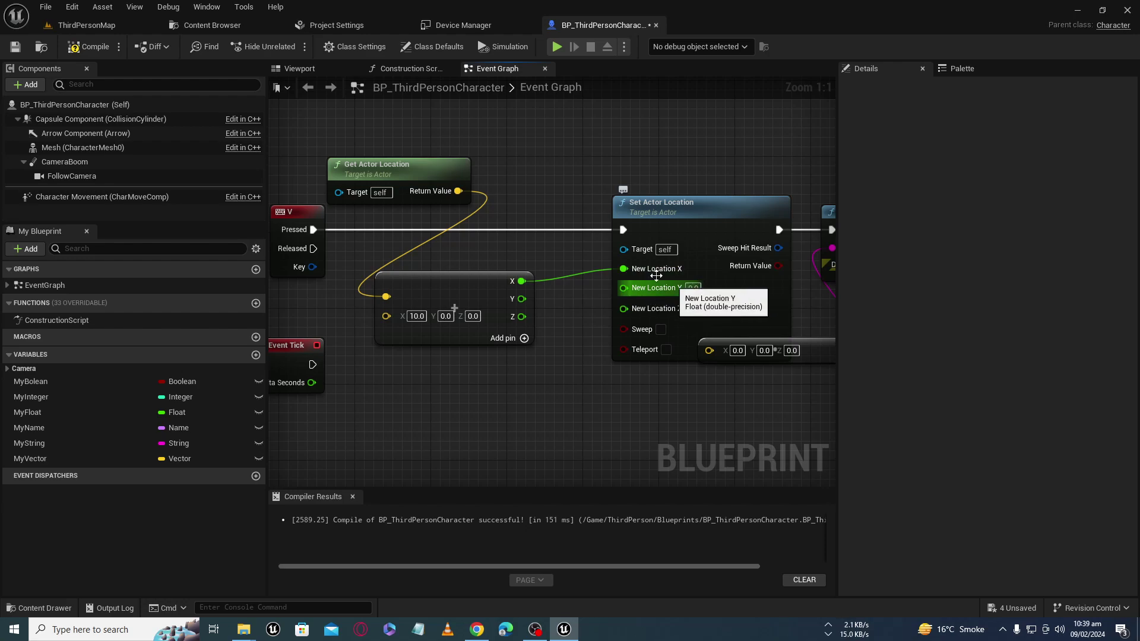
left_click(89, 26)
right_click_drag(425, 229, 410, 232)
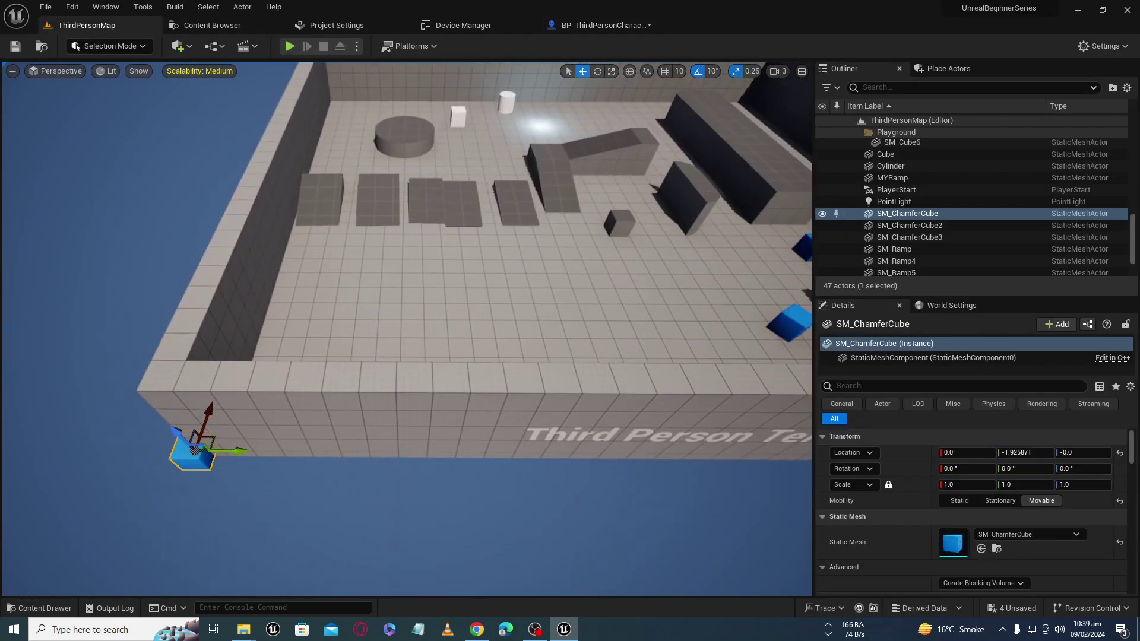
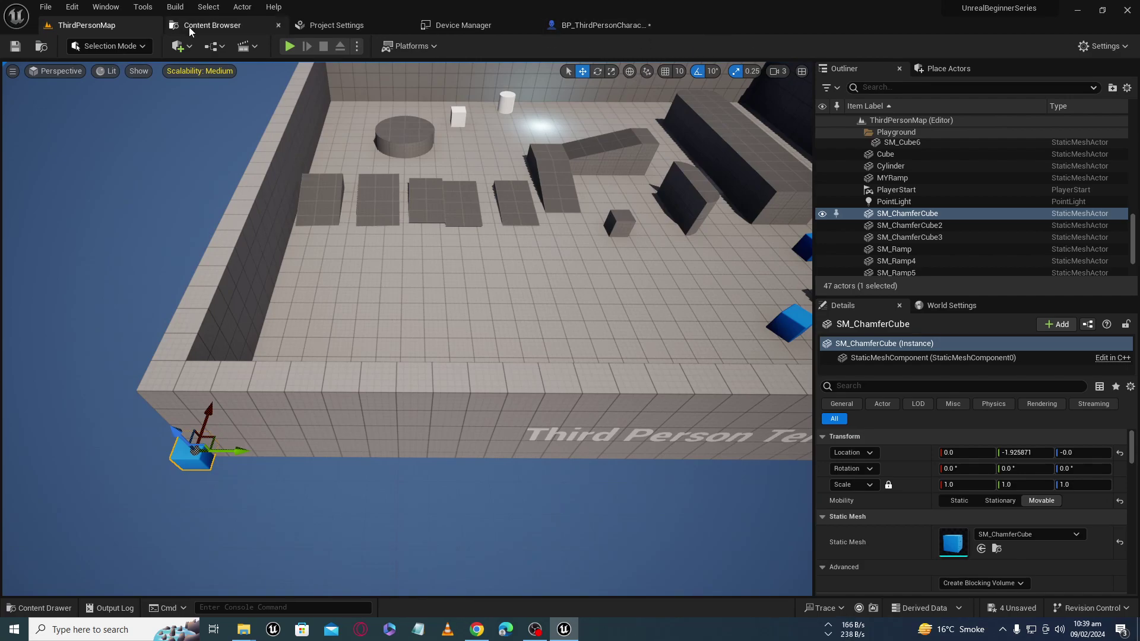
- Run two Play-In-Editor test sessions, using Shift+F1 to regain editor control, then stop
left_click(290, 47)
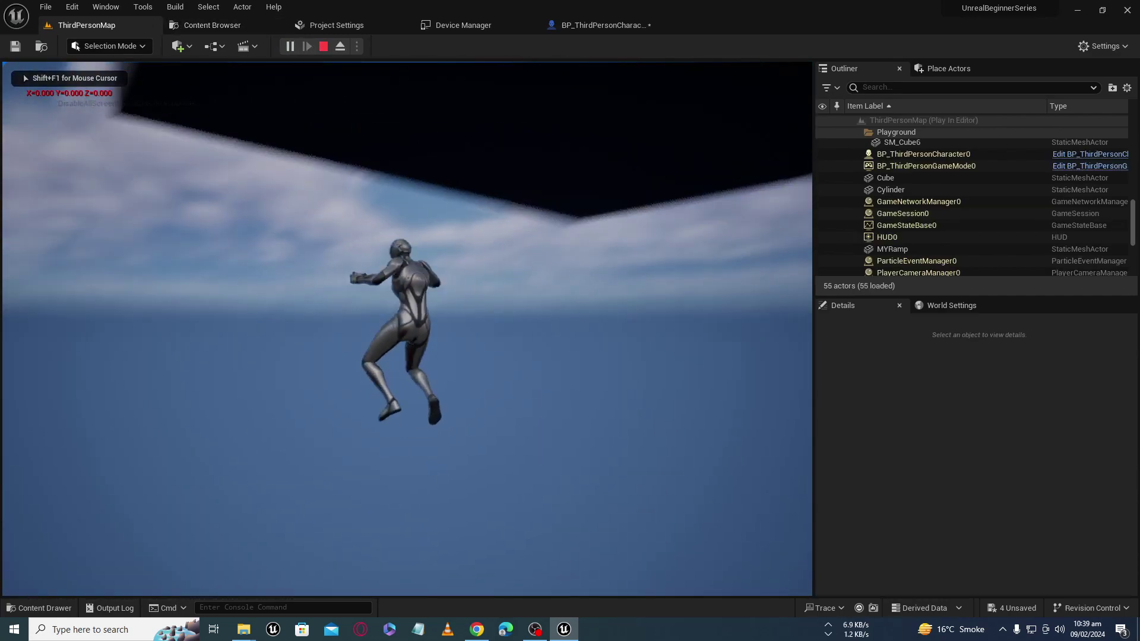
key("Escape")
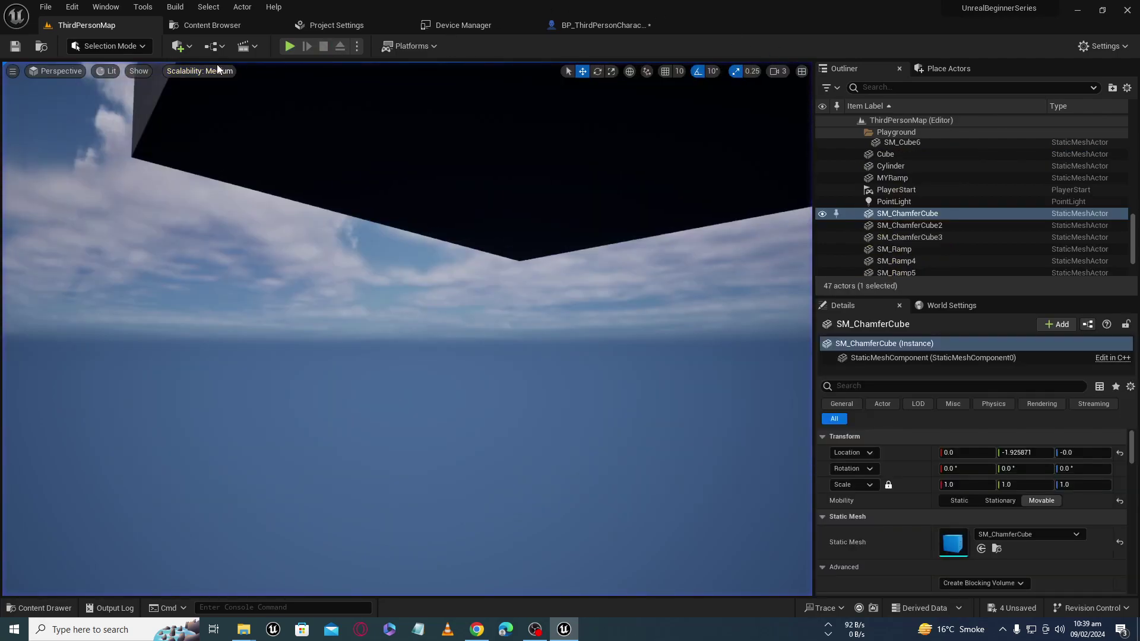
left_click(290, 47)
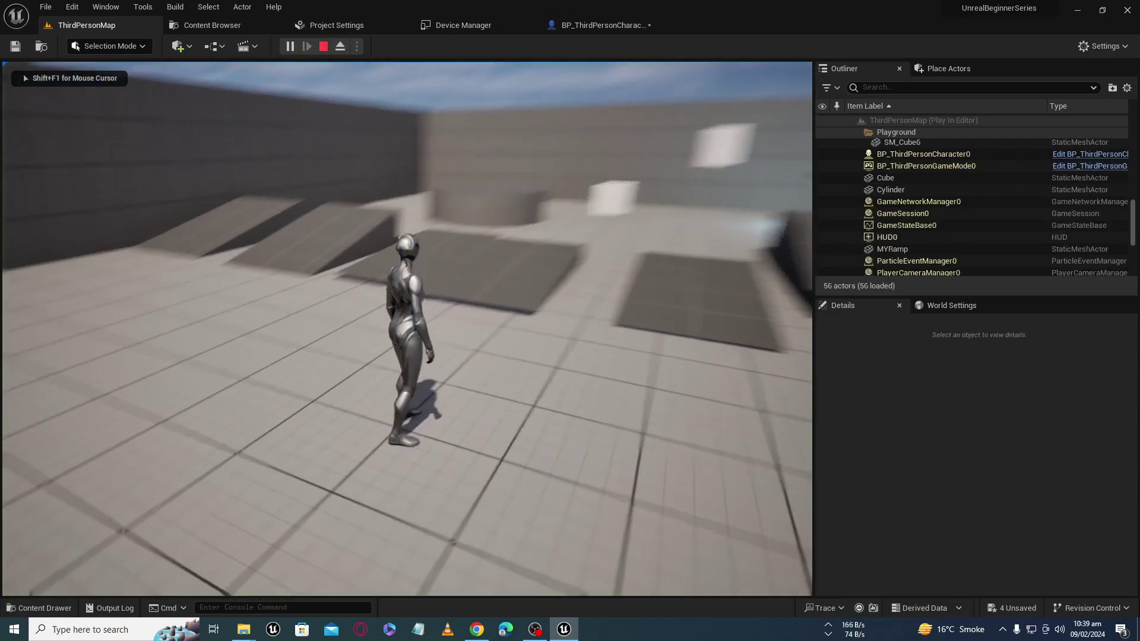
key("shift+F1")
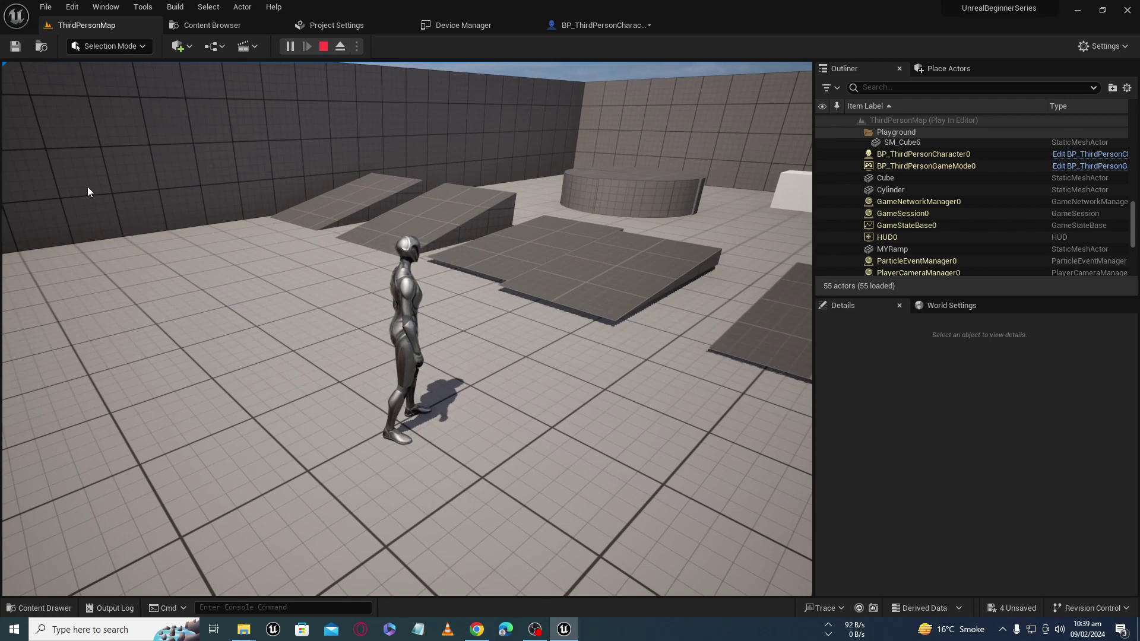
left_click(351, 305)
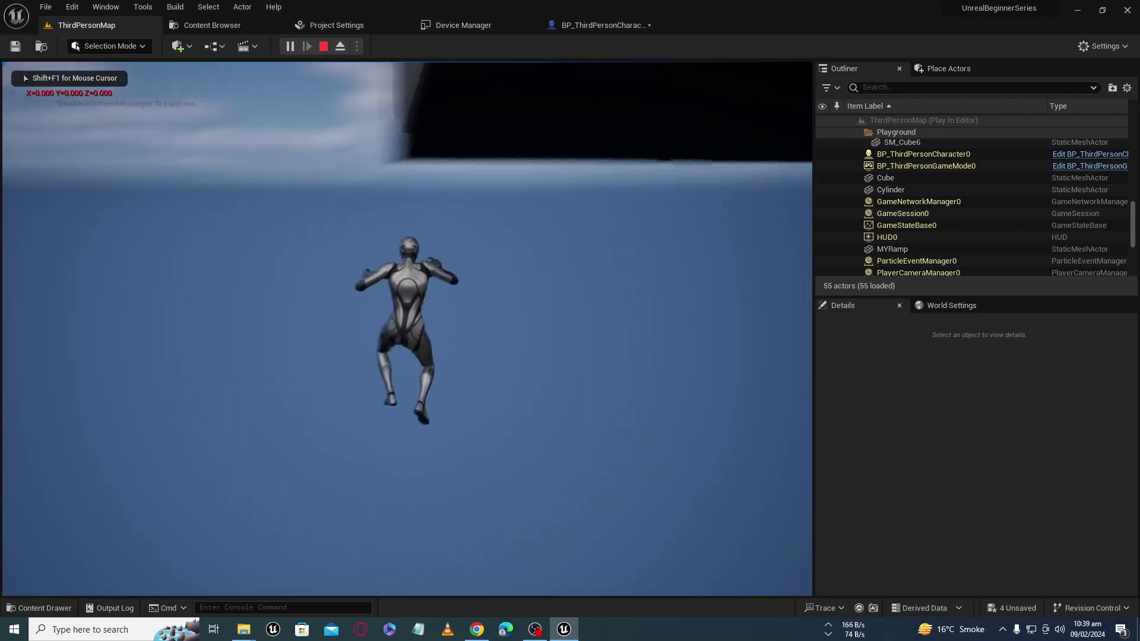
key("Escape")
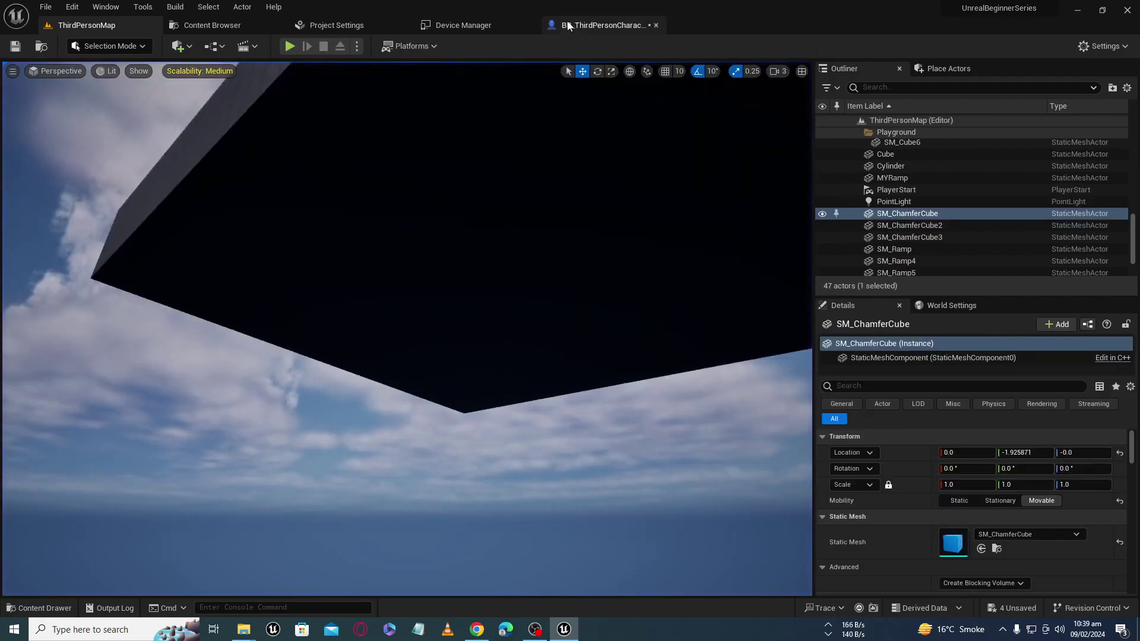
- In BP_ThirdPersonCharacter, wire the vector's Y and Z outputs to New Location Y and Z
left_click(599, 25)
right_click_drag(516, 379, 442, 383)
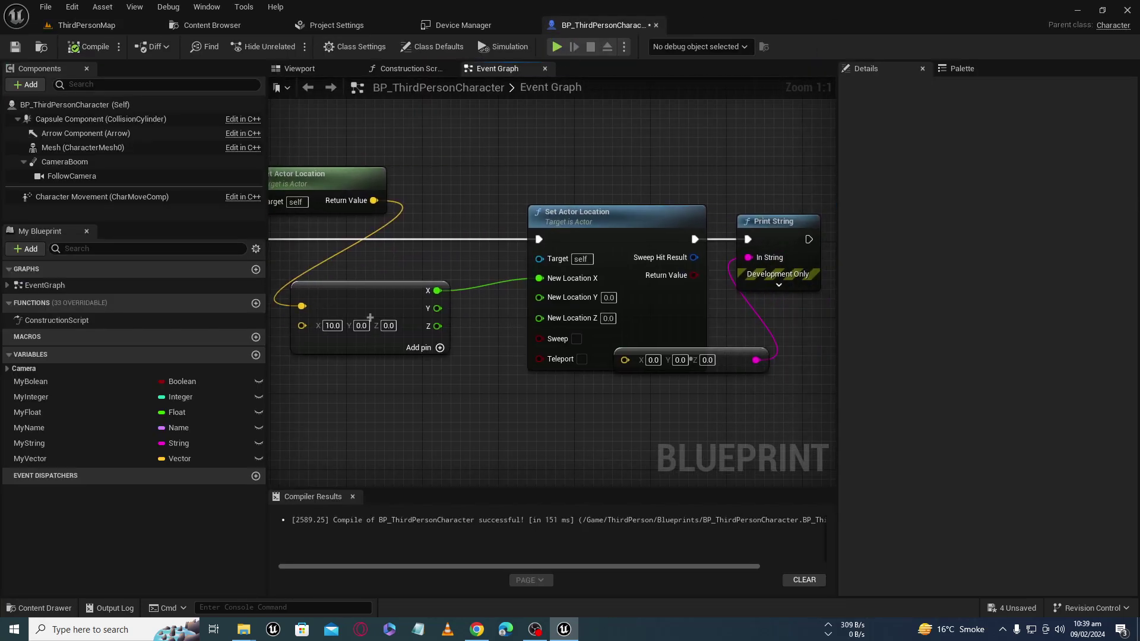
right_click_drag(415, 267, 463, 282)
left_click_drag(356, 185, 357, 197)
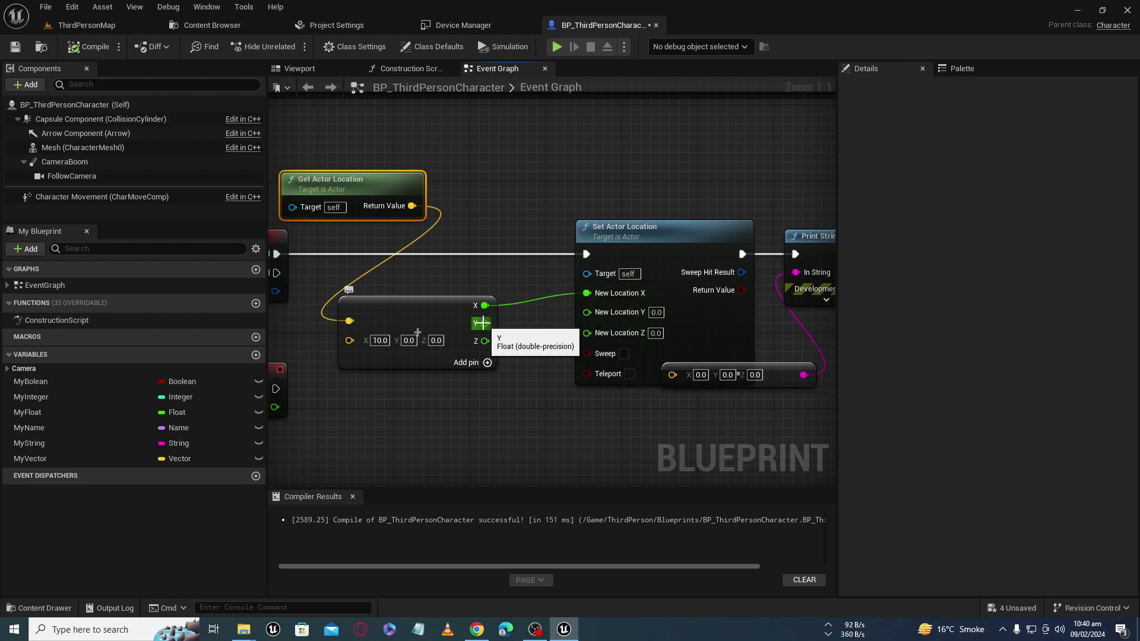
left_click_drag(482, 322, 587, 311)
left_click_drag(485, 341, 632, 333)
- Play-test the V key in ThirdPersonMap, then end the session with Esc
left_click(86, 25)
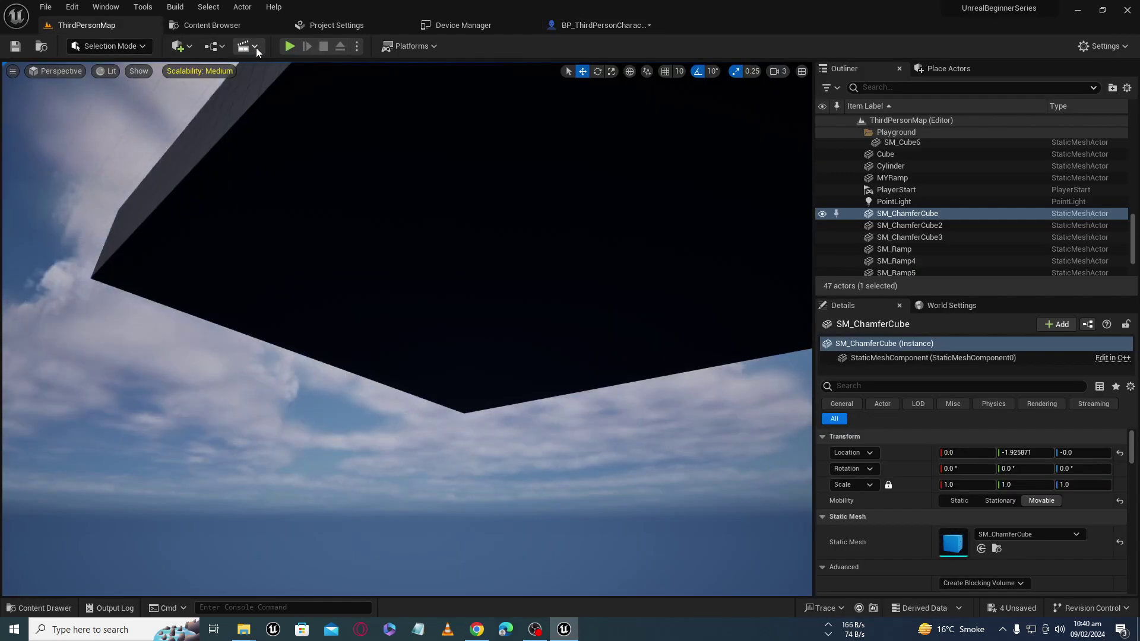
left_click(291, 45)
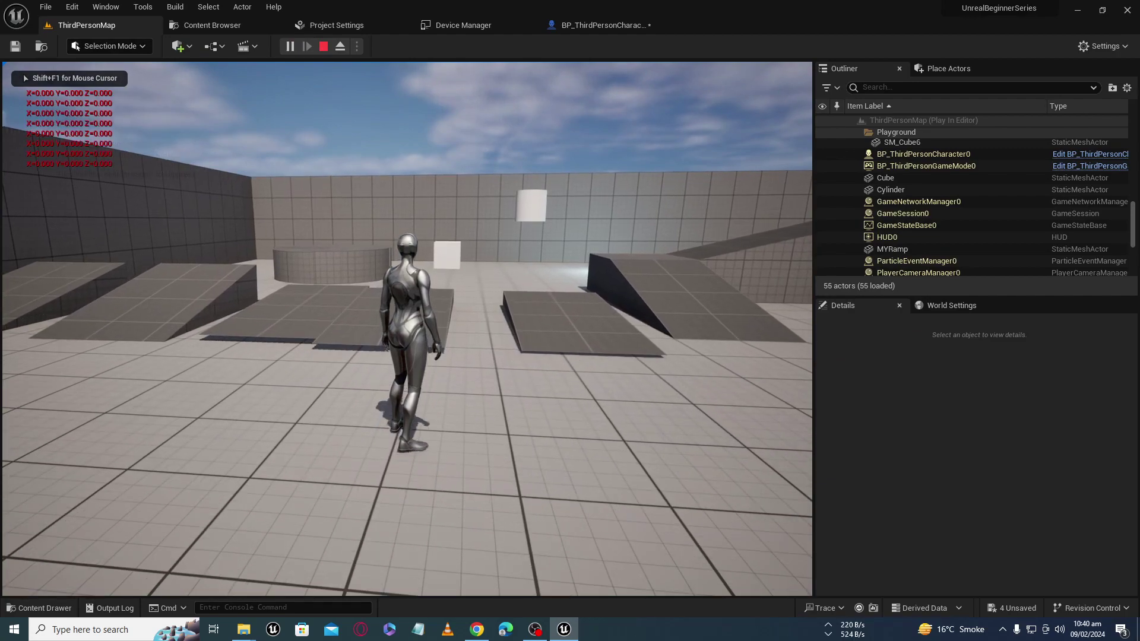
key("Escape")
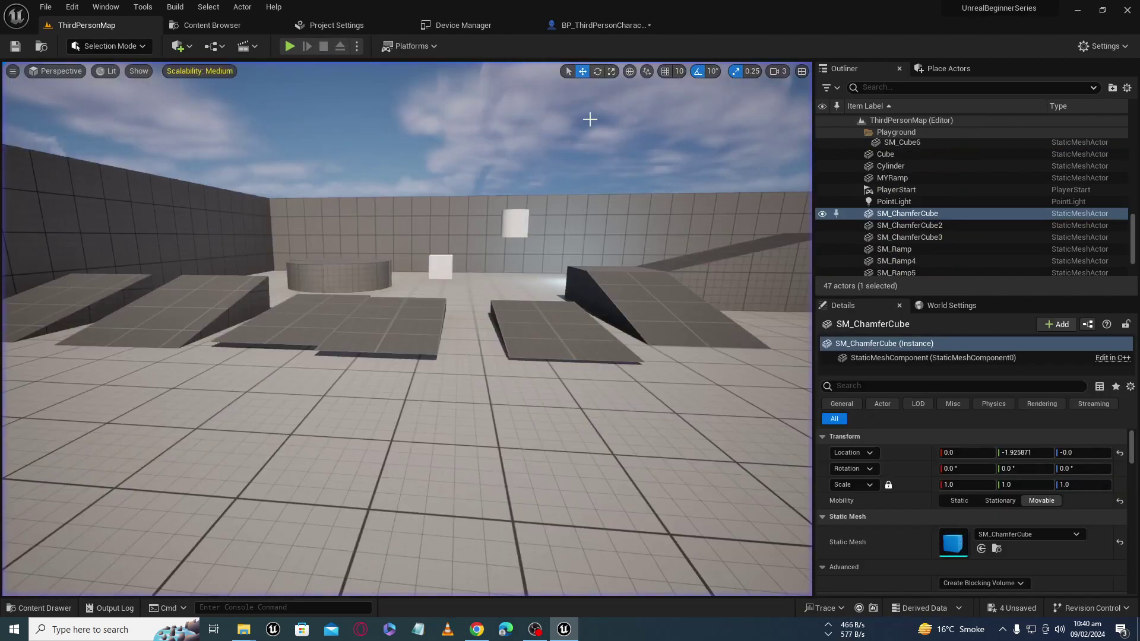
- Frame the V-key Set Actor Location nodes in the Event Graph, moving Get Actor Location up-left
left_click(627, 23)
scroll(462, 291, "down", 2)
right_click_drag(461, 291, 379, 294)
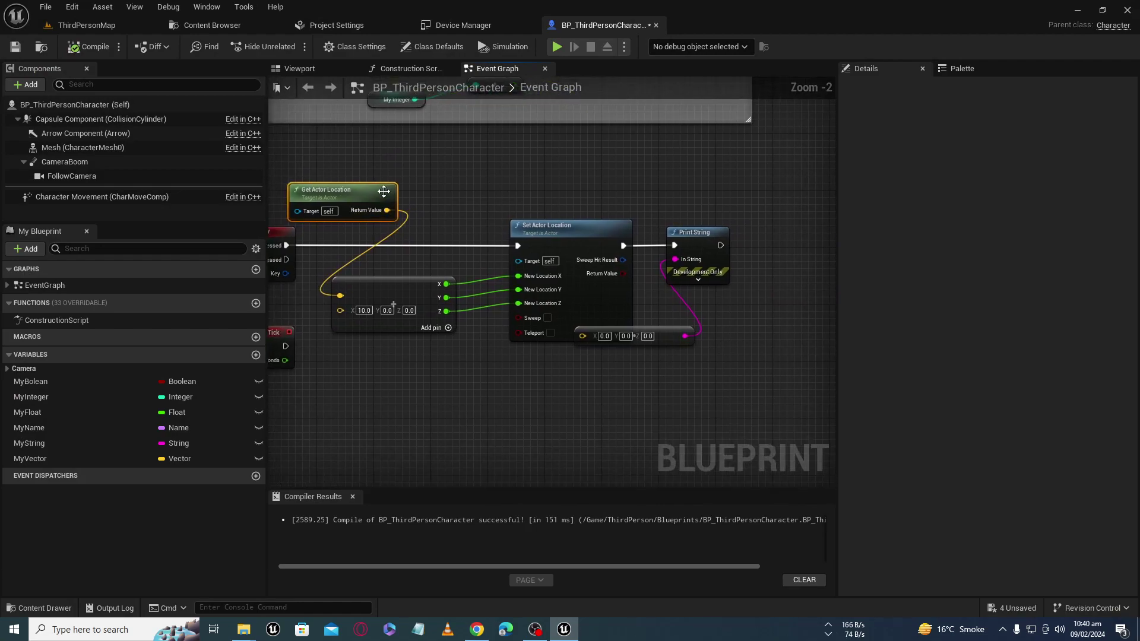
left_click(376, 279)
right_click_drag(466, 240, 549, 312)
left_click_drag(465, 297, 437, 290)
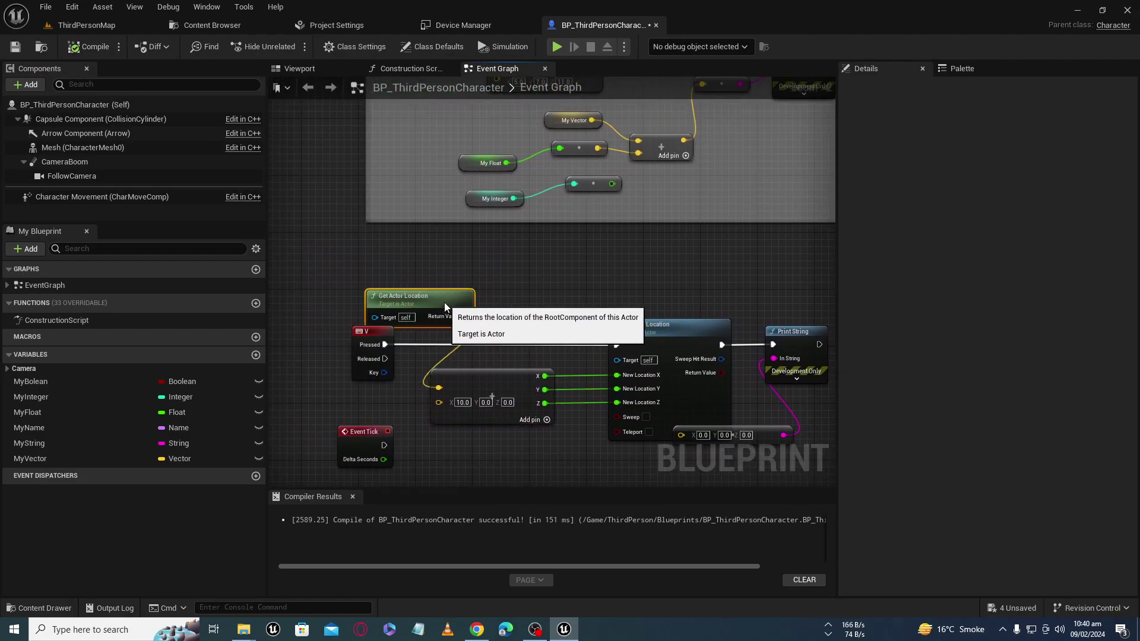
right_click_drag(438, 294, 420, 374)
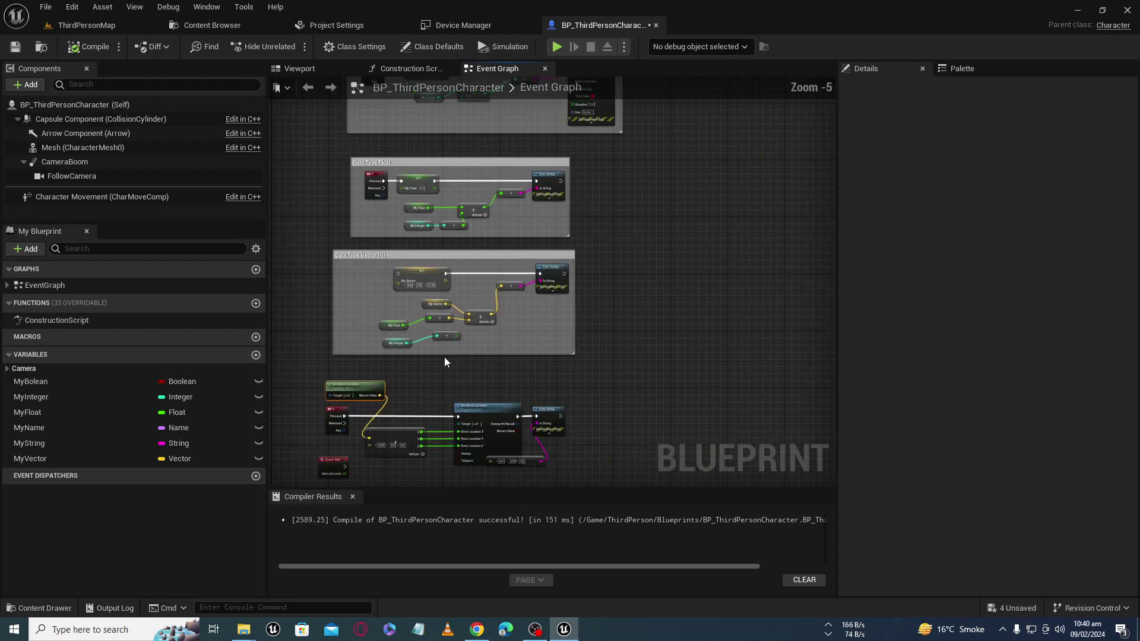
scroll(445, 357, "down", 3)
scroll(409, 264, "up", 3)
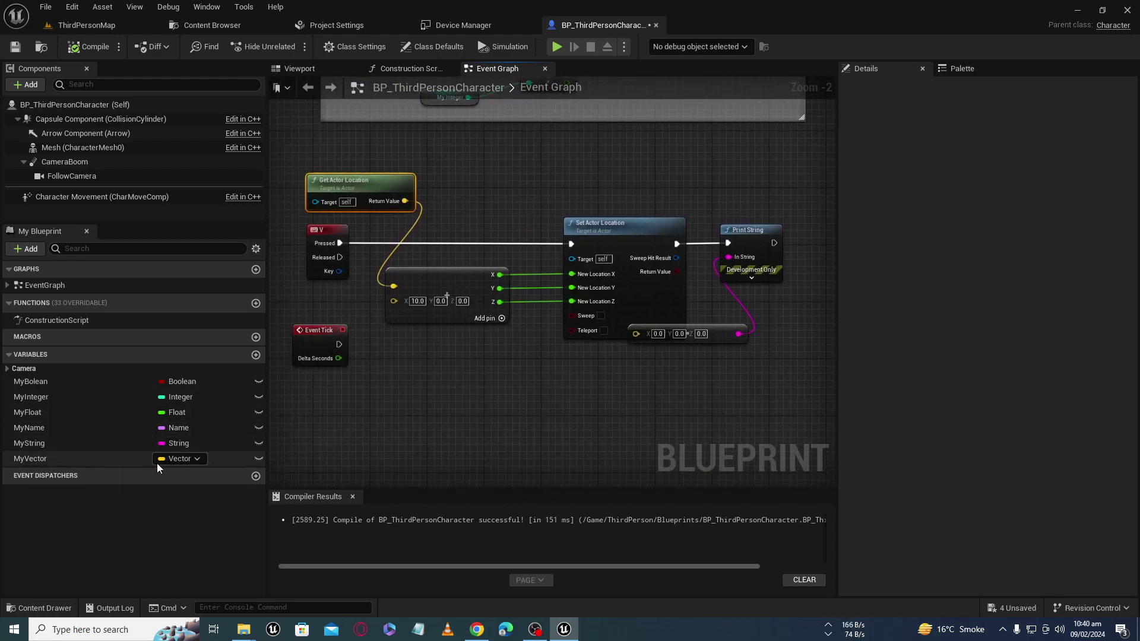
left_click(167, 461)
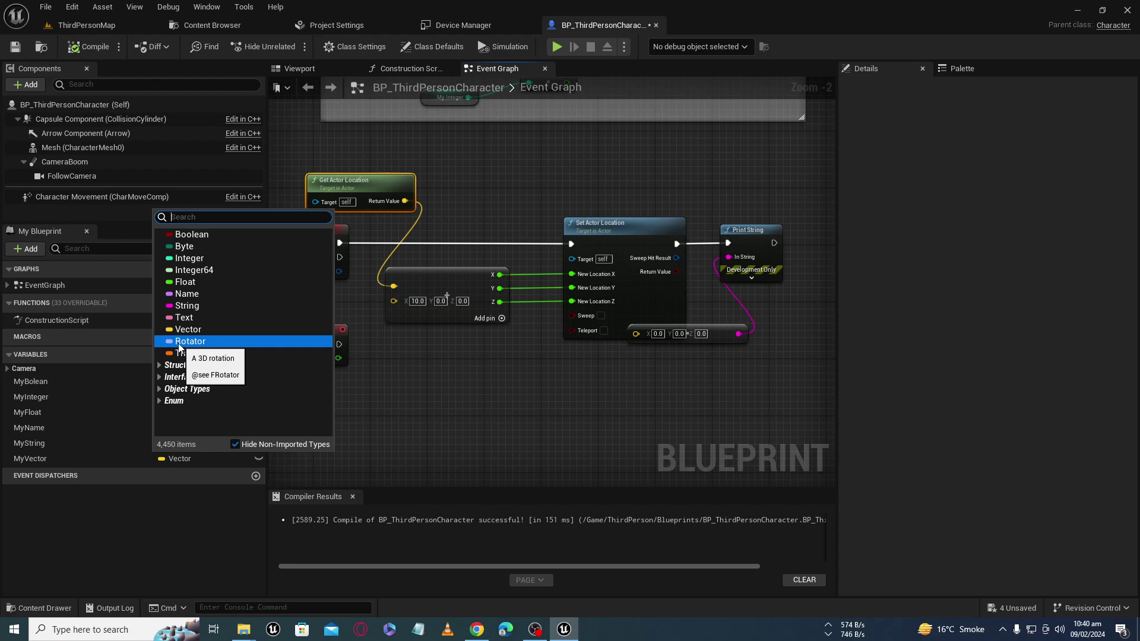
left_click(610, 389)
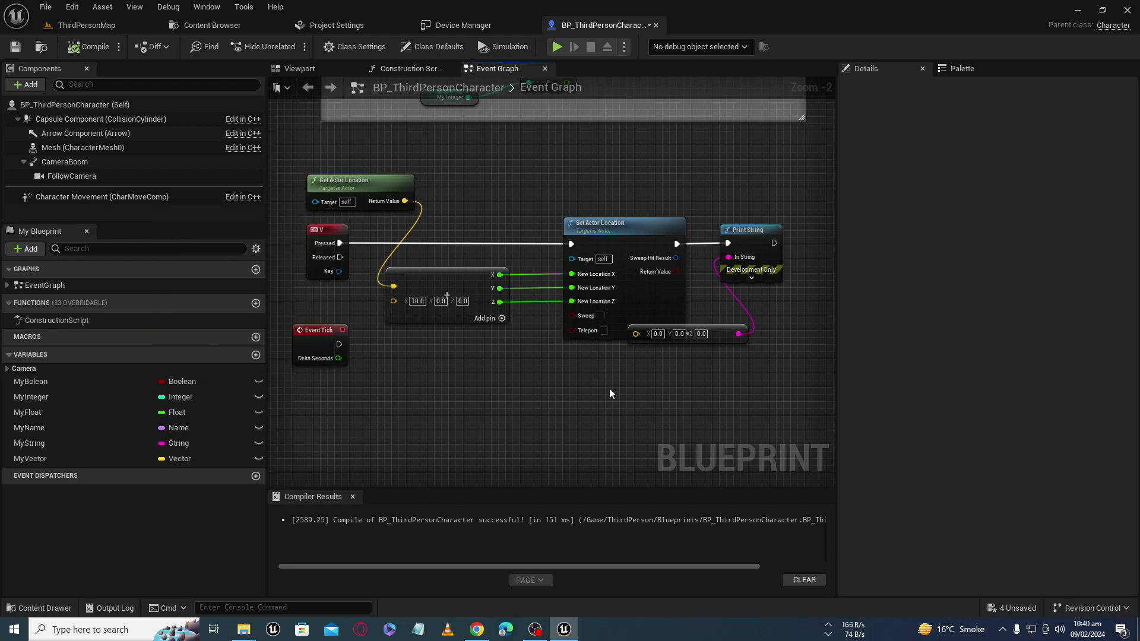